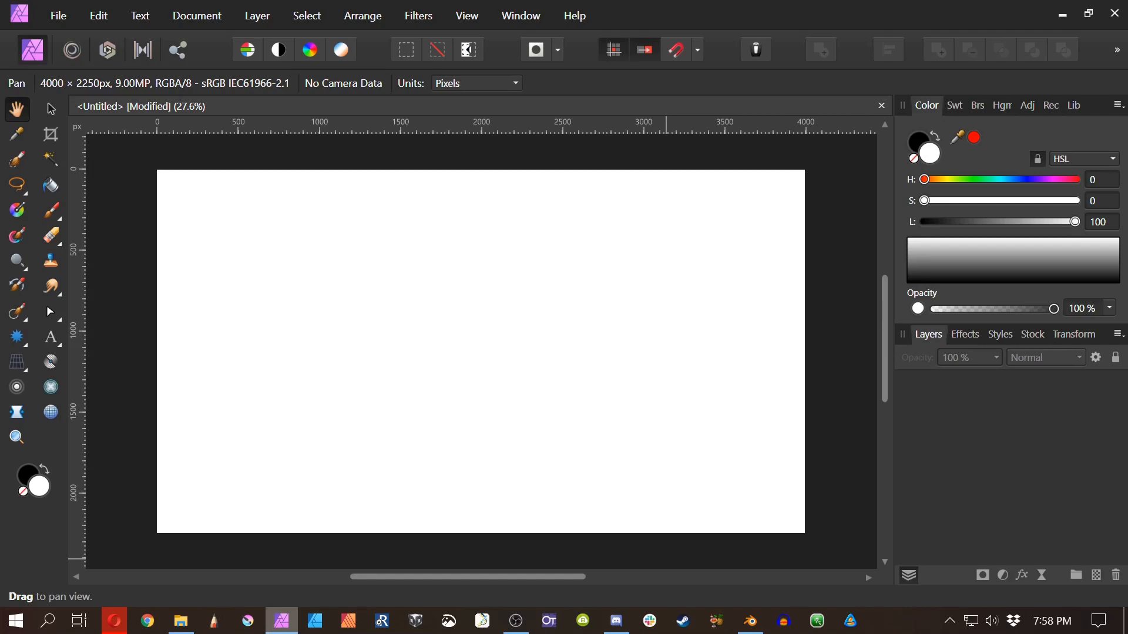
Step: Switch to Blender and adjust the perspective view so the cube's front face is clearly seen
click(749, 627)
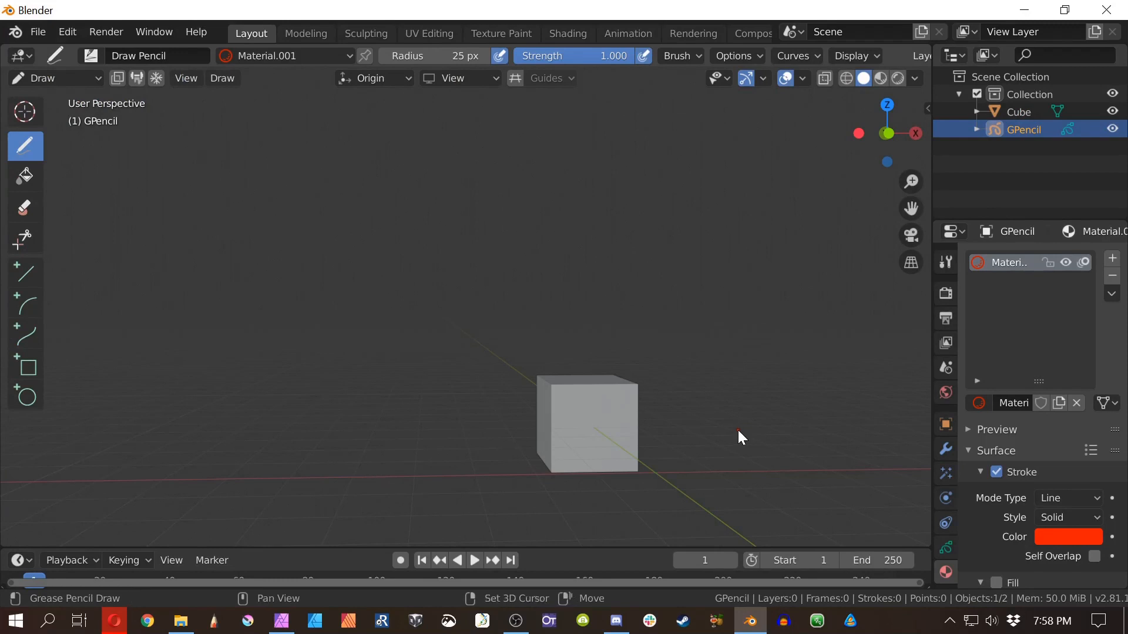
mouse_move(737, 430)
mouse_down()
mouse_move(752, 385)
mouse_move(749, 414)
mouse_up()
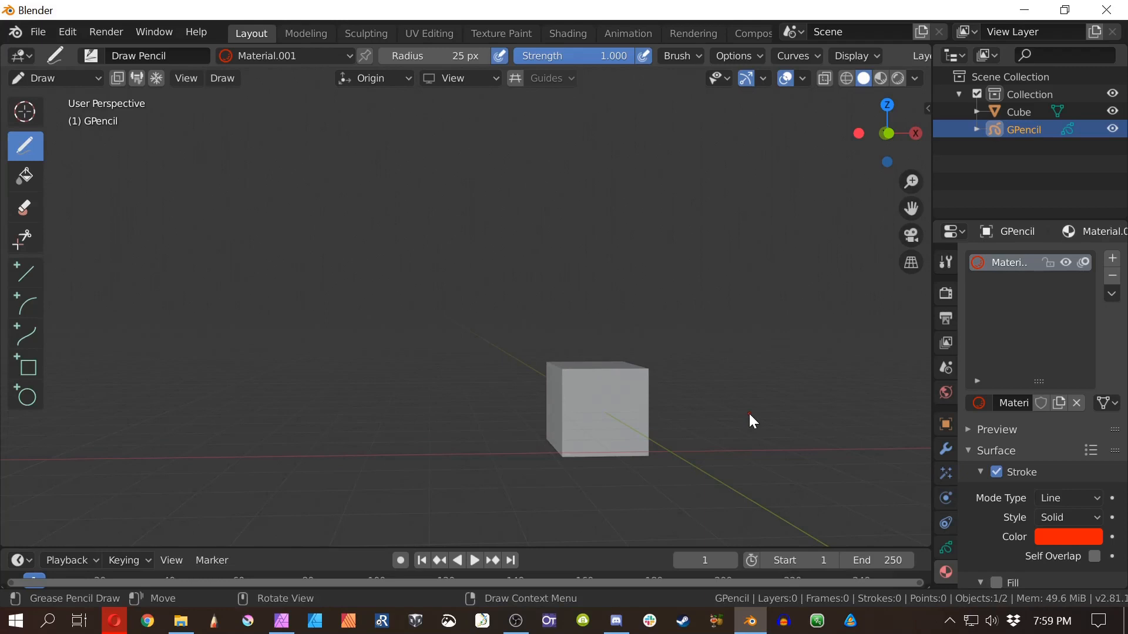
Step: Circle the cube with a red Grease Pencil stroke, trace its front face's edges, and undo both sketches
mouse_move(552, 368)
mouse_down()
mouse_move(654, 314)
mouse_move(479, 384)
mouse_move(677, 363)
mouse_up()
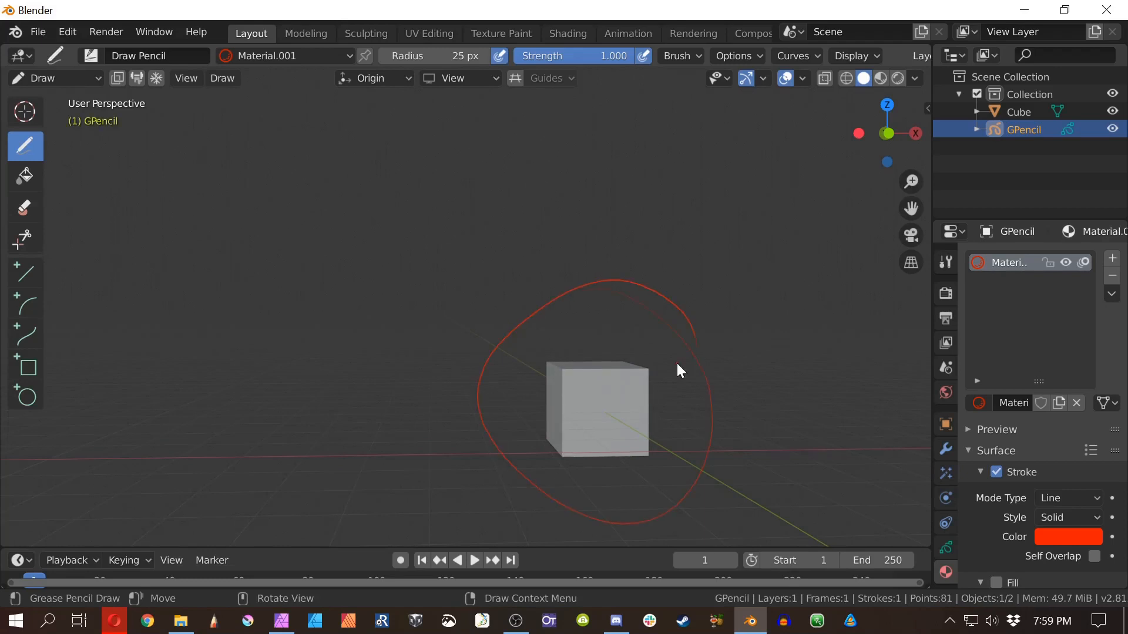
key(ctrl+z)
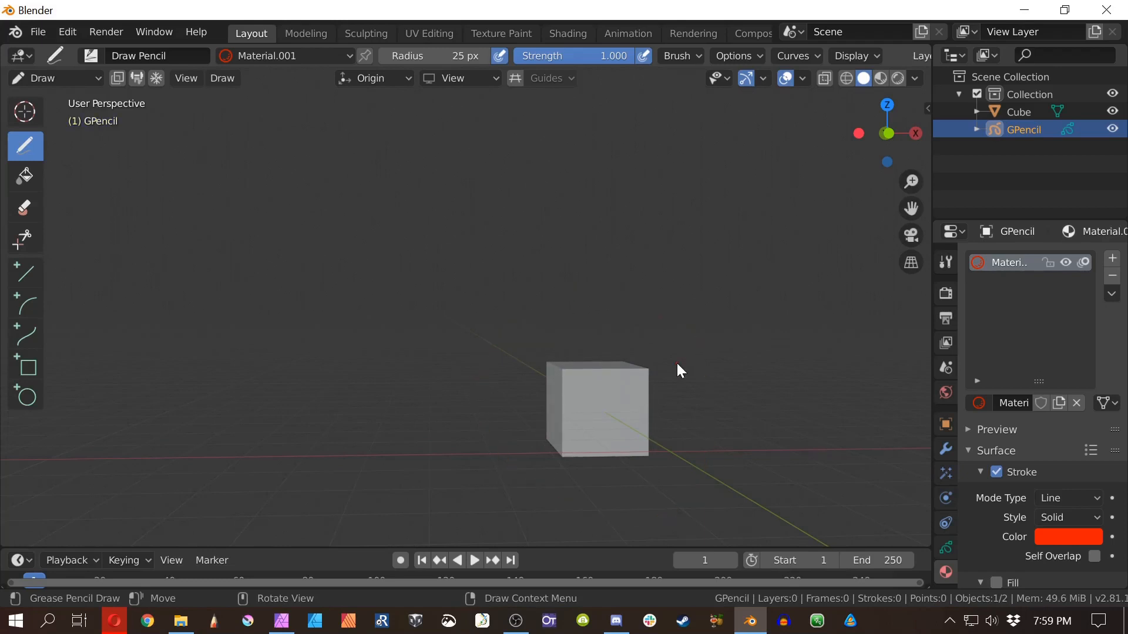
drag(562, 368, 561, 430)
drag(594, 368, 561, 359)
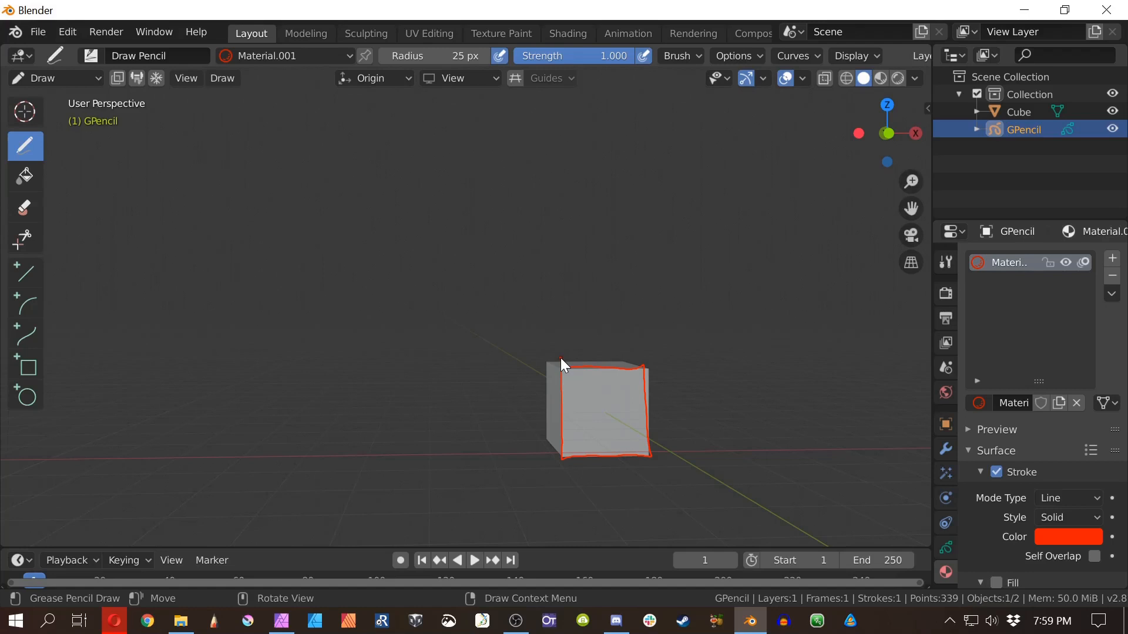
key(ctrl+z)
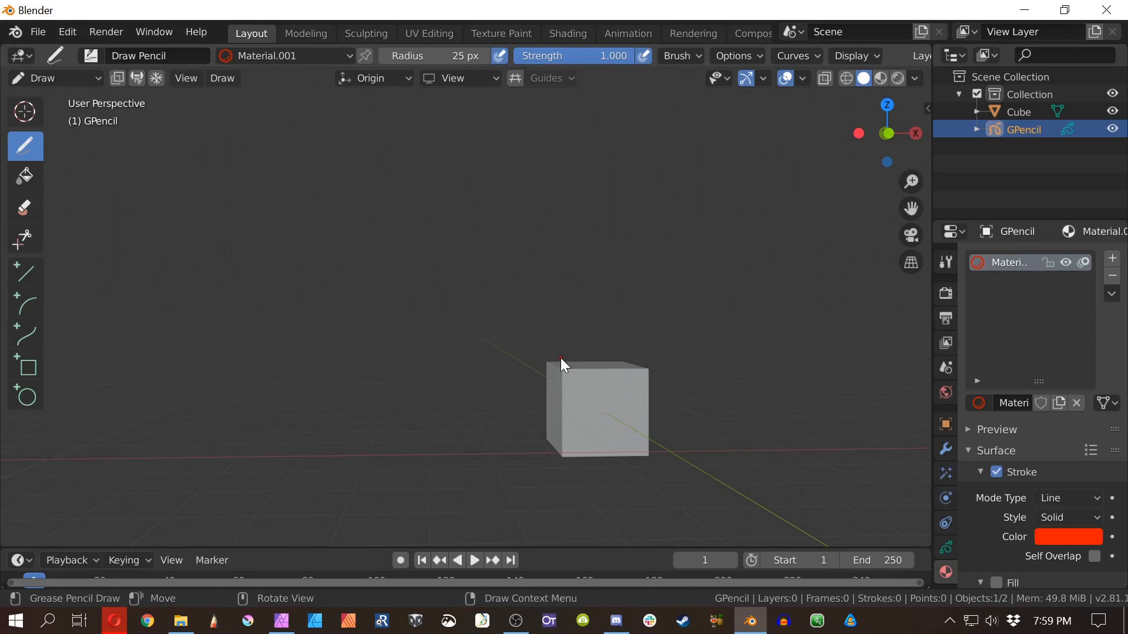
Step: Hatch and outline the cube's front face with red Grease Pencil strokes, and undo them
drag(689, 400, 684, 392)
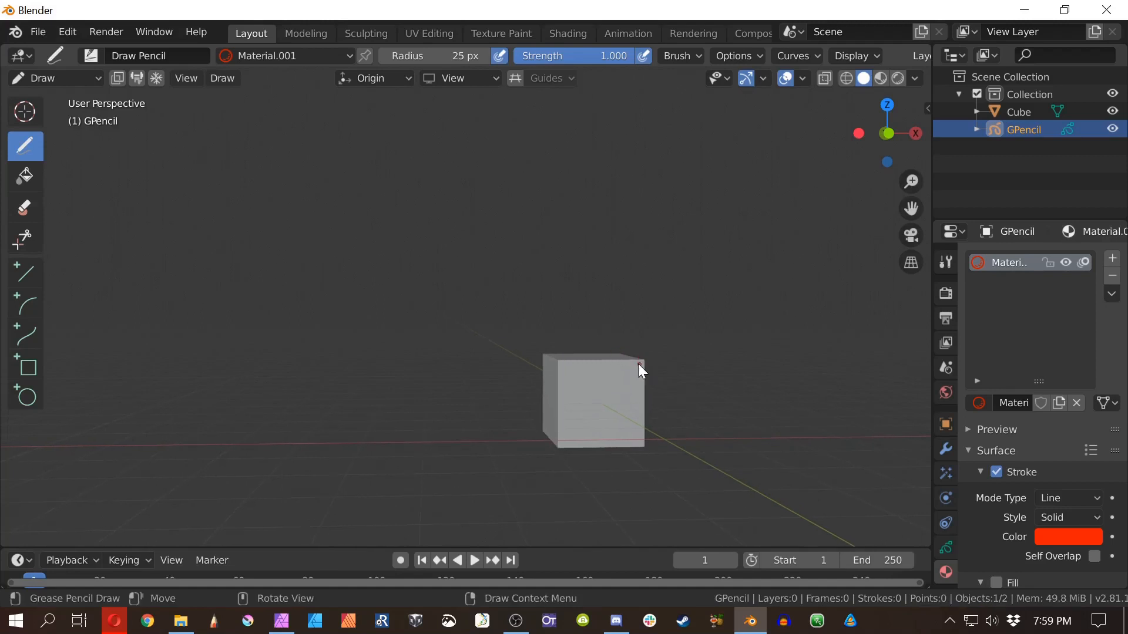
drag(642, 363, 638, 371)
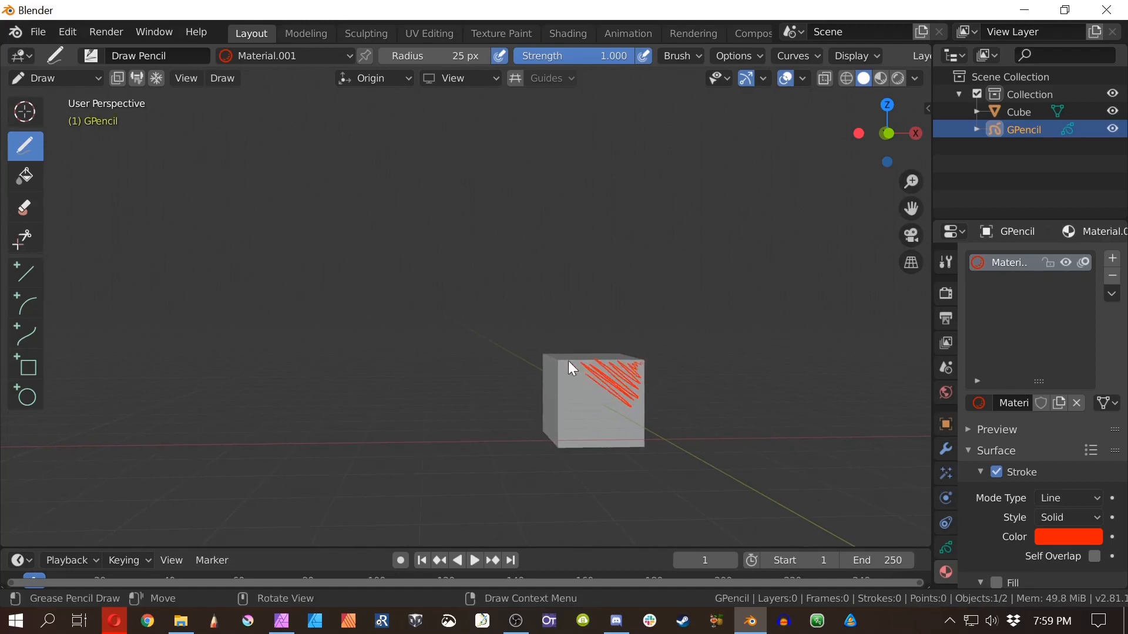
drag(593, 436, 594, 438)
drag(554, 361, 555, 362)
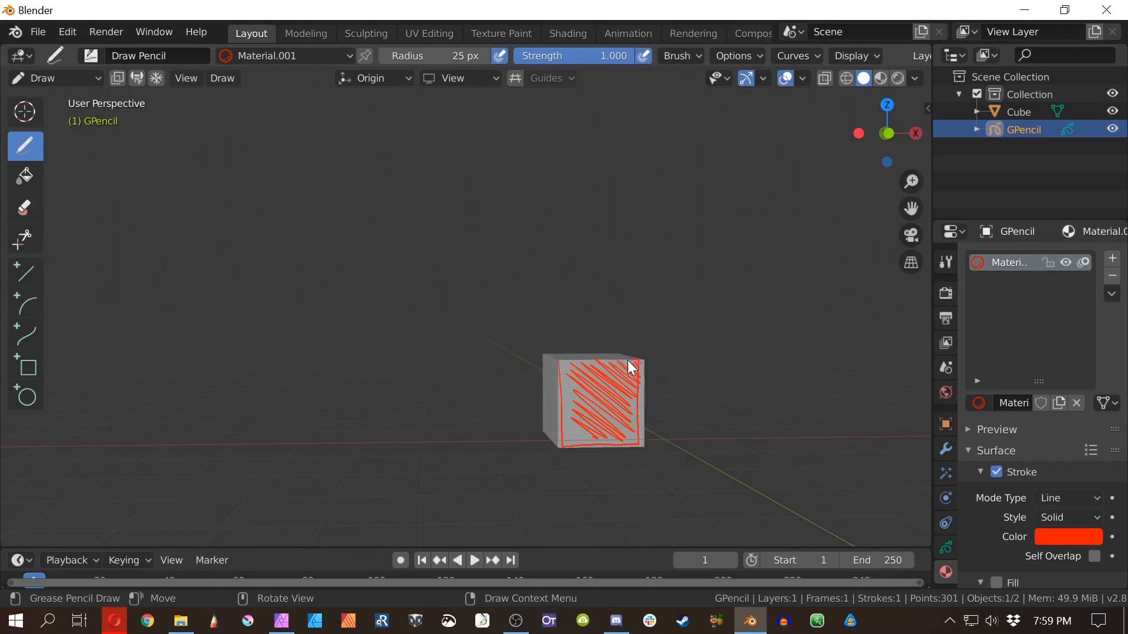
key(ctrl+z)
key(ctrl+z)
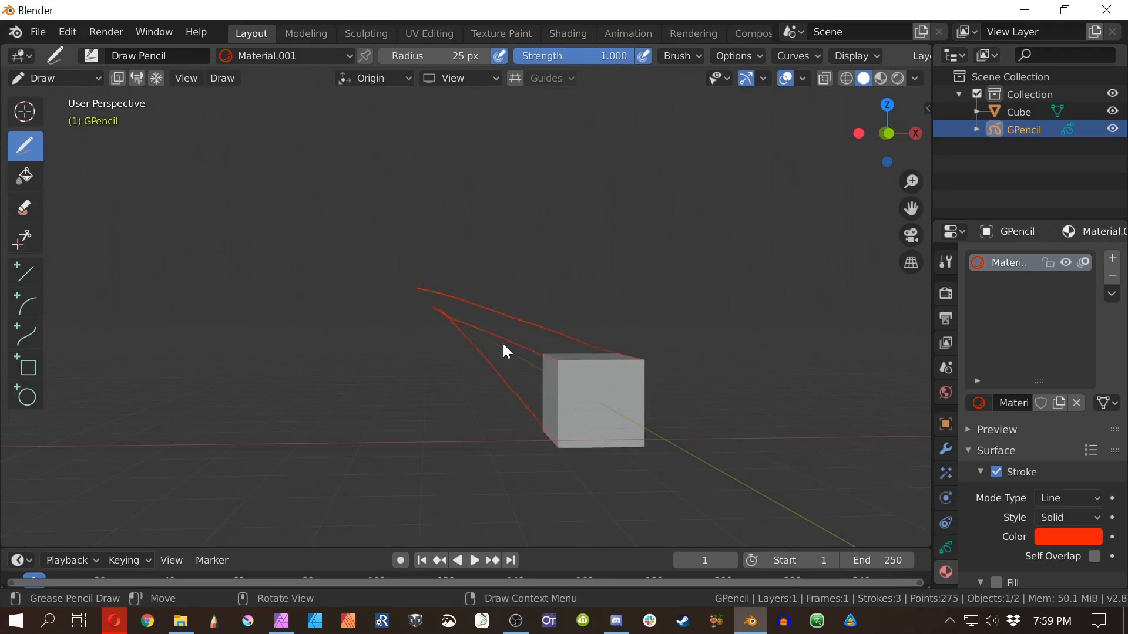
Step: Try perspective guide lines receding behind the cube from its front-face corners, and undo them
drag(501, 385, 540, 430)
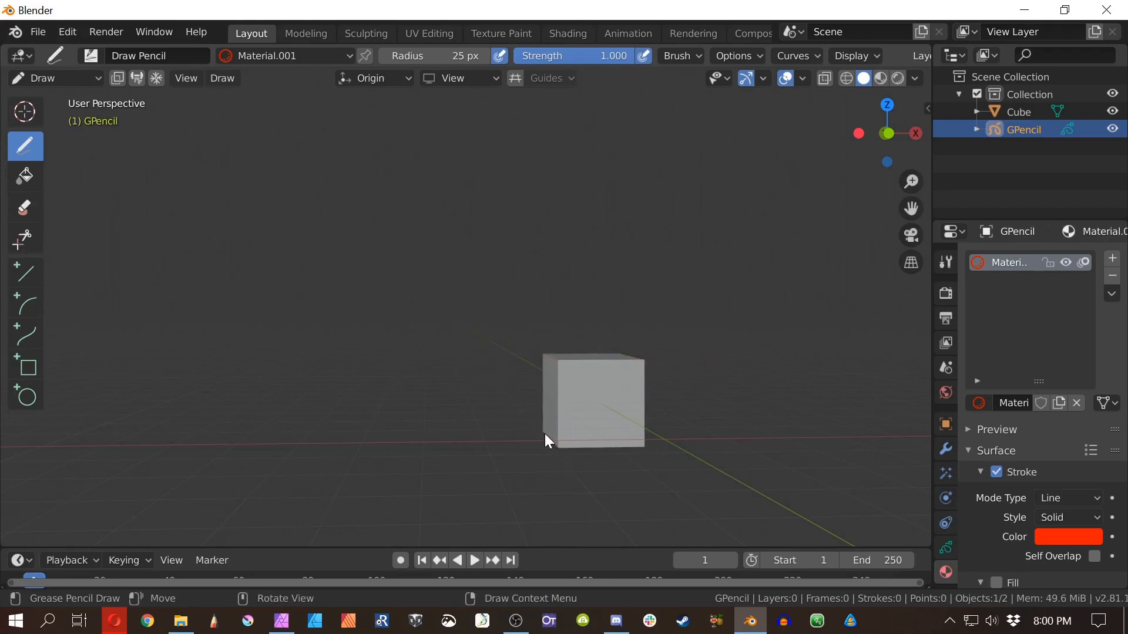
drag(428, 304, 407, 283)
drag(558, 360, 377, 266)
drag(642, 359, 314, 236)
key(ctrl+z)
key(ctrl+z)
key(ctrl+z)
key(ctrl+z)
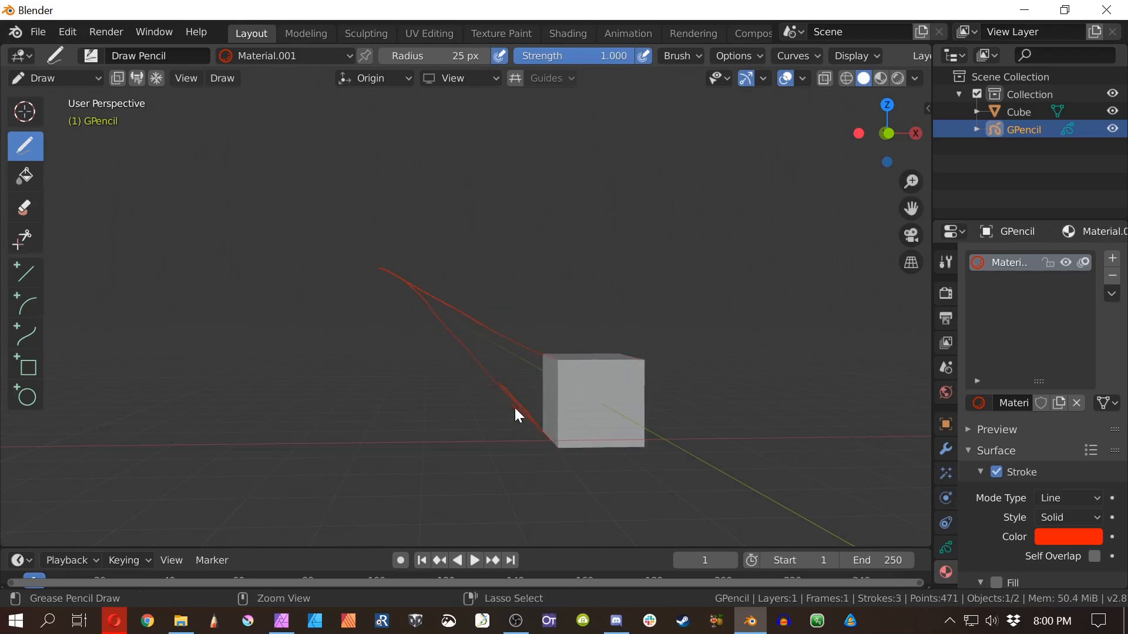
Step: Draw three perspective lines from the front face's corners to a distant vanishing point and mark that point
drag(544, 432, 274, 178)
drag(558, 360, 265, 191)
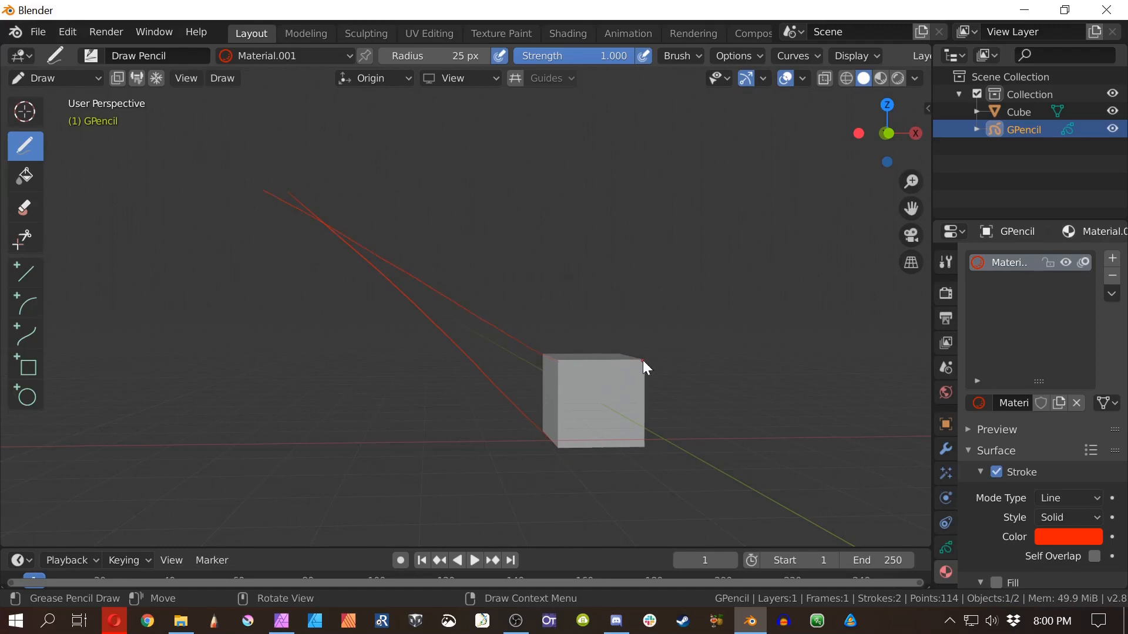
drag(643, 360, 227, 171)
drag(326, 217, 304, 222)
Step: Sketch small box shapes on the cube's side and top that recede along the perspective lines
drag(541, 370, 541, 402)
mouse_move(541, 369)
mouse_down()
mouse_move(526, 370)
mouse_move(528, 403)
mouse_up()
drag(540, 403, 493, 365)
drag(525, 369, 498, 347)
mouse_move(541, 370)
mouse_down()
mouse_move(502, 346)
mouse_move(502, 332)
mouse_up()
mouse_move(502, 331)
mouse_down()
mouse_move(478, 344)
mouse_move(499, 383)
mouse_up()
drag(492, 381, 476, 347)
mouse_move(476, 347)
mouse_down()
mouse_move(493, 330)
mouse_move(582, 340)
mouse_up()
mouse_move(583, 341)
mouse_down()
mouse_move(561, 350)
mouse_move(539, 318)
mouse_move(513, 335)
mouse_move(538, 327)
mouse_up()
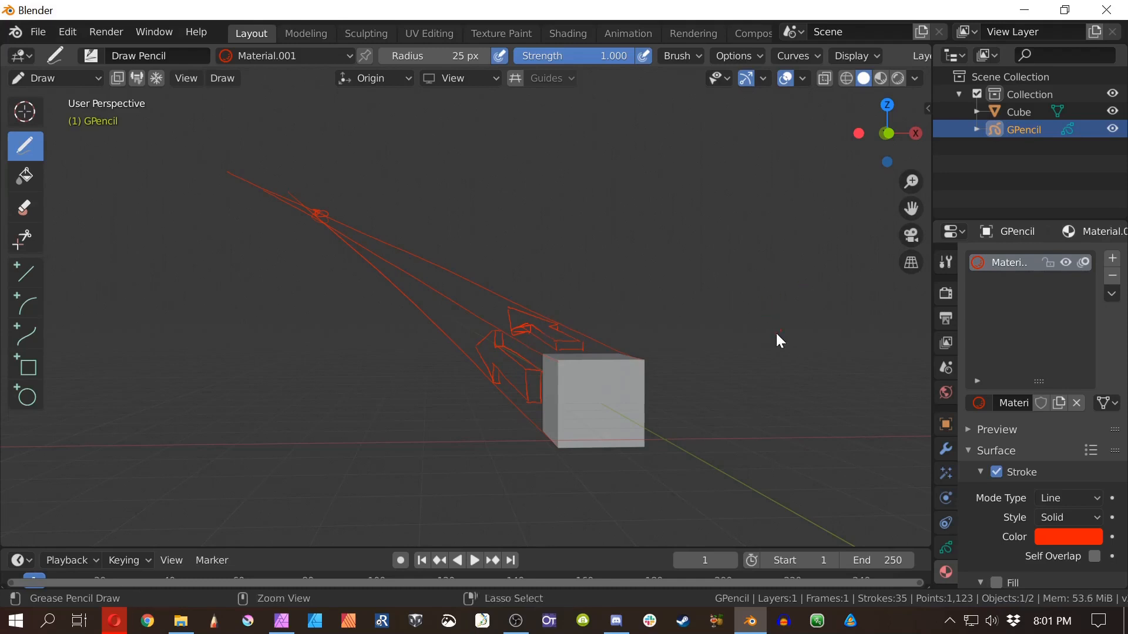
Step: Undo the box sketches, the vanishing point mark and the perspective lines around the cube
key(ctrl+z)
key(ctrl+z)
key(ctrl+z)
key(ctrl+z)
key(ctrl+z)
key(ctrl+z)
key(ctrl+z)
key(ctrl+z)
key(ctrl+z)
key(ctrl+z)
key(ctrl+z)
key(ctrl+z)
key(ctrl+z)
key(ctrl+z)
key(ctrl+z)
key(ctrl+z)
key(ctrl+z)
key(ctrl+z)
key(ctrl+z)
key(ctrl+z)
key(ctrl+z)
key(ctrl+z)
key(ctrl+z)
key(ctrl+z)
key(ctrl+z)
key(ctrl+z)
key(ctrl+z)
key(ctrl+z)
key(ctrl+z)
key(ctrl+z)
key(ctrl+z)
key(ctrl+z)
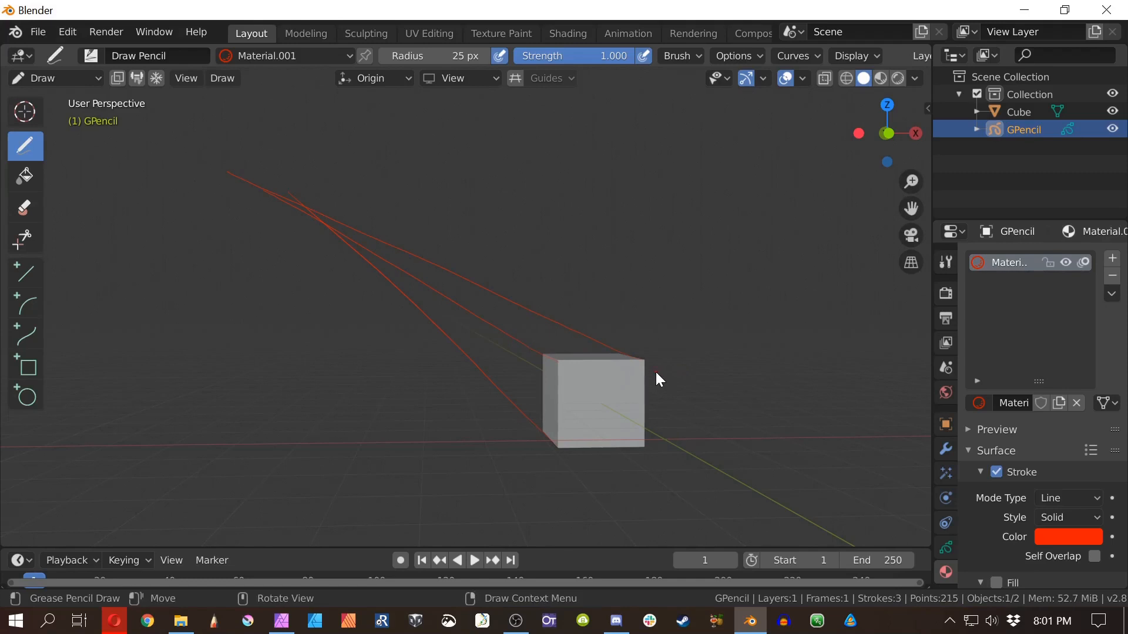
mouse_move(327, 304)
mouse_down()
mouse_move(244, 165)
mouse_move(311, 214)
mouse_move(322, 202)
mouse_move(450, 333)
mouse_move(454, 313)
mouse_move(569, 441)
mouse_move(416, 273)
mouse_move(414, 285)
mouse_move(462, 280)
mouse_move(612, 354)
mouse_move(621, 346)
mouse_move(473, 298)
mouse_move(404, 246)
mouse_up()
key(ctrl+z)
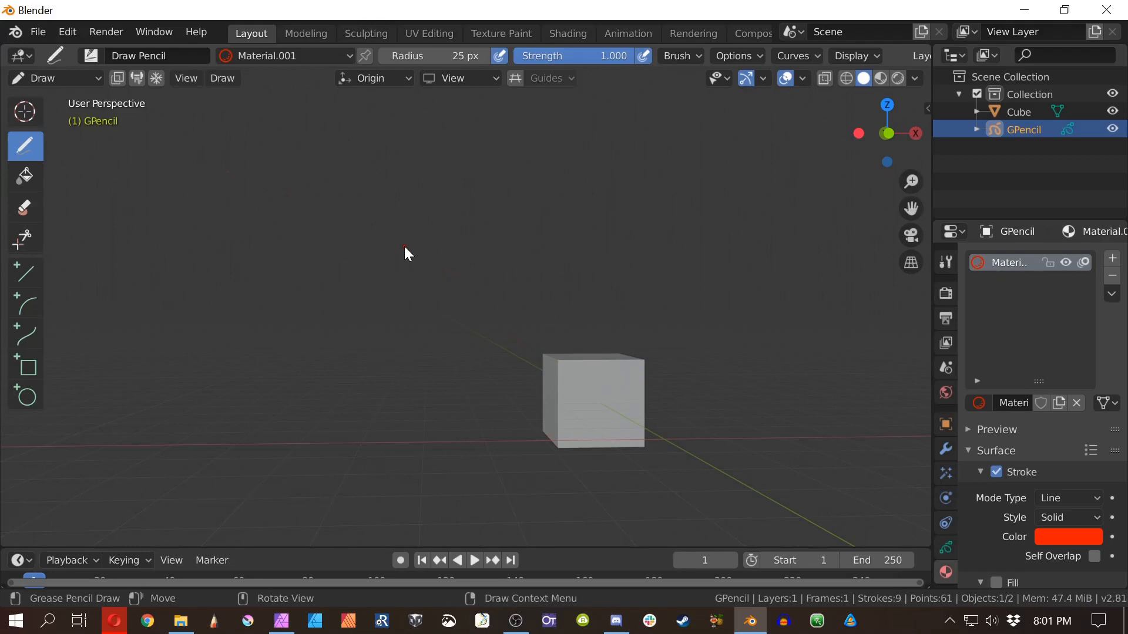
Step: Draw two red arrows receding from the cube's top and left side, and undo them
mouse_move(590, 357)
mouse_down()
mouse_move(453, 296)
mouse_move(457, 310)
mouse_up()
drag(553, 411, 427, 332)
mouse_move(458, 341)
mouse_down()
mouse_move(416, 326)
mouse_move(456, 369)
mouse_up()
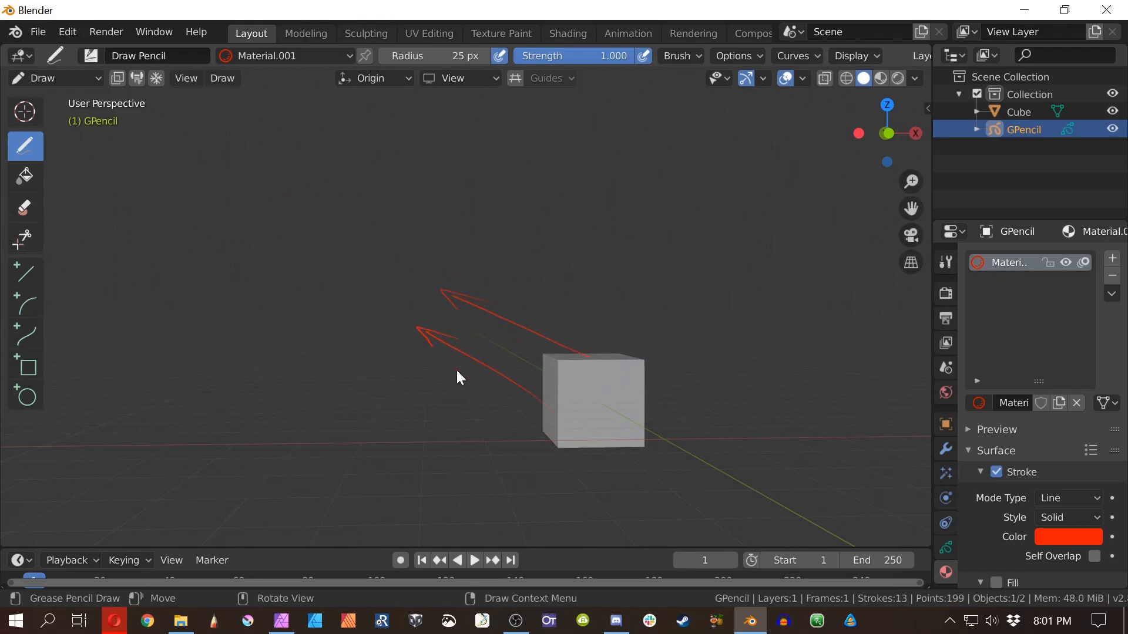
key(ctrl+z)
key(ctrl+z)
key(ctrl+z)
key(ctrl+z)
Step: From a view showing the cube's right side, draw arrows receding from its top and right side, and undo them
mouse_move(719, 396)
mouse_down()
mouse_move(597, 379)
mouse_move(299, 390)
mouse_move(332, 322)
mouse_move(321, 345)
mouse_up()
mouse_move(334, 323)
mouse_down()
mouse_move(309, 338)
mouse_move(261, 327)
mouse_move(304, 309)
mouse_move(294, 321)
mouse_move(270, 312)
mouse_up()
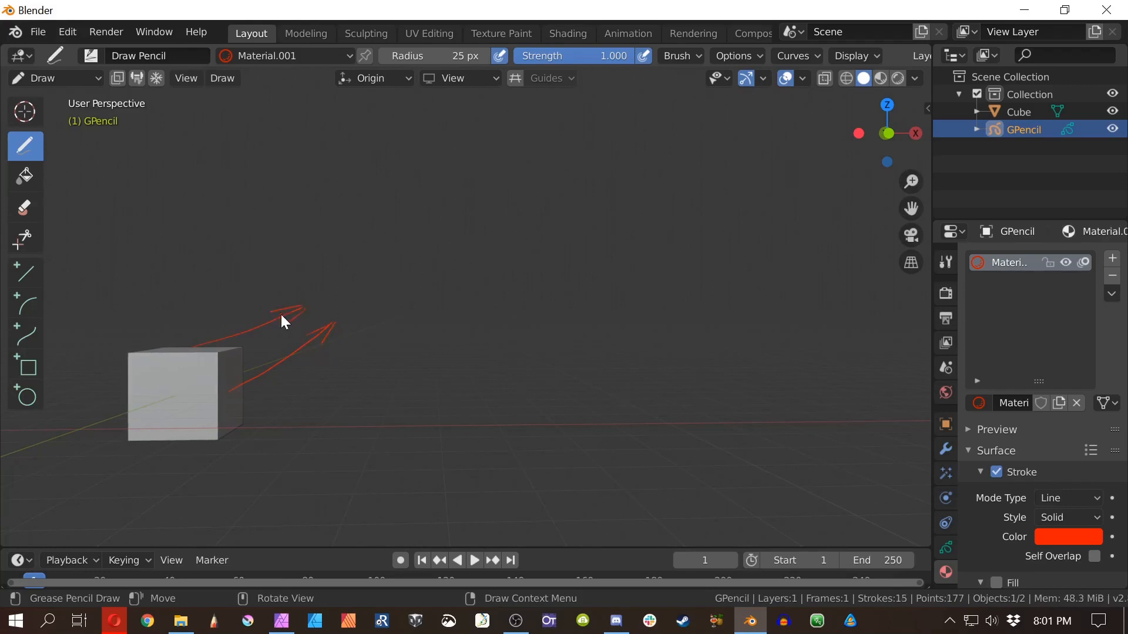
key(ctrl+z)
key(ctrl+z)
key(ctrl+z)
key(ctrl+z)
key(ctrl+z)
key(ctrl+z)
Step: From a view showing the cube's underside, draw strokes receding from its right side and bottom, and undo them
mouse_move(391, 426)
mouse_down()
mouse_move(505, 199)
mouse_move(533, 114)
mouse_move(516, 159)
mouse_up()
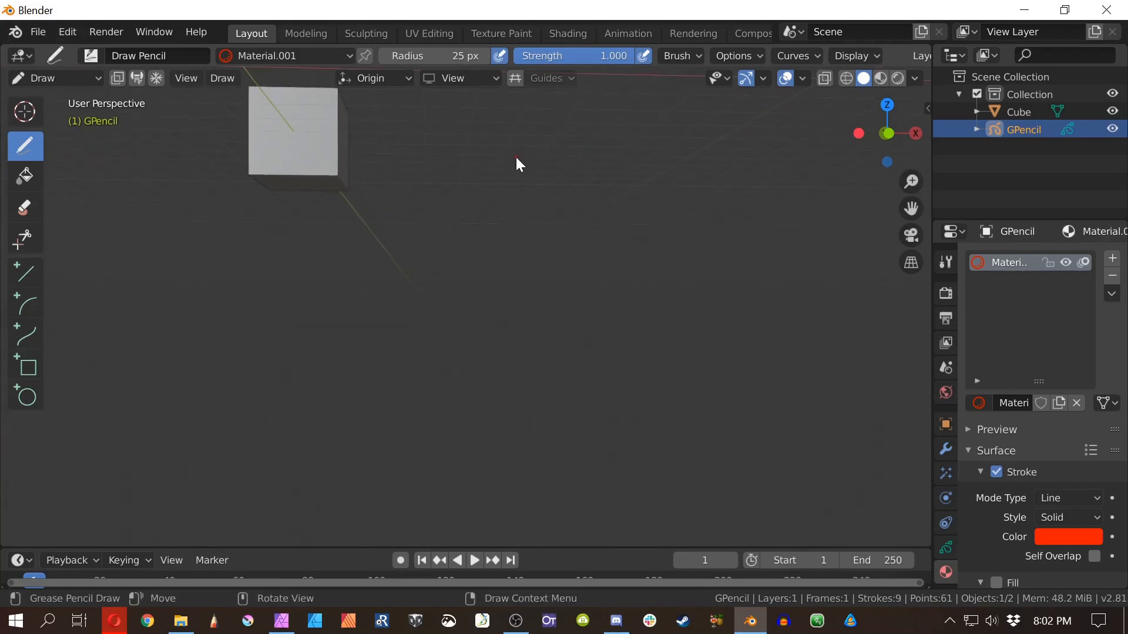
mouse_move(345, 140)
mouse_down()
mouse_move(445, 317)
mouse_move(422, 299)
mouse_up()
mouse_move(297, 183)
mouse_down()
mouse_move(412, 322)
mouse_move(386, 311)
mouse_up()
key(ctrl+z)
key(ctrl+z)
key(ctrl+z)
key(ctrl+z)
Step: Draw perspective lines from three front-face corners to a vanishing point below the cube and mark where they cross
drag(252, 175, 545, 409)
drag(339, 180, 523, 433)
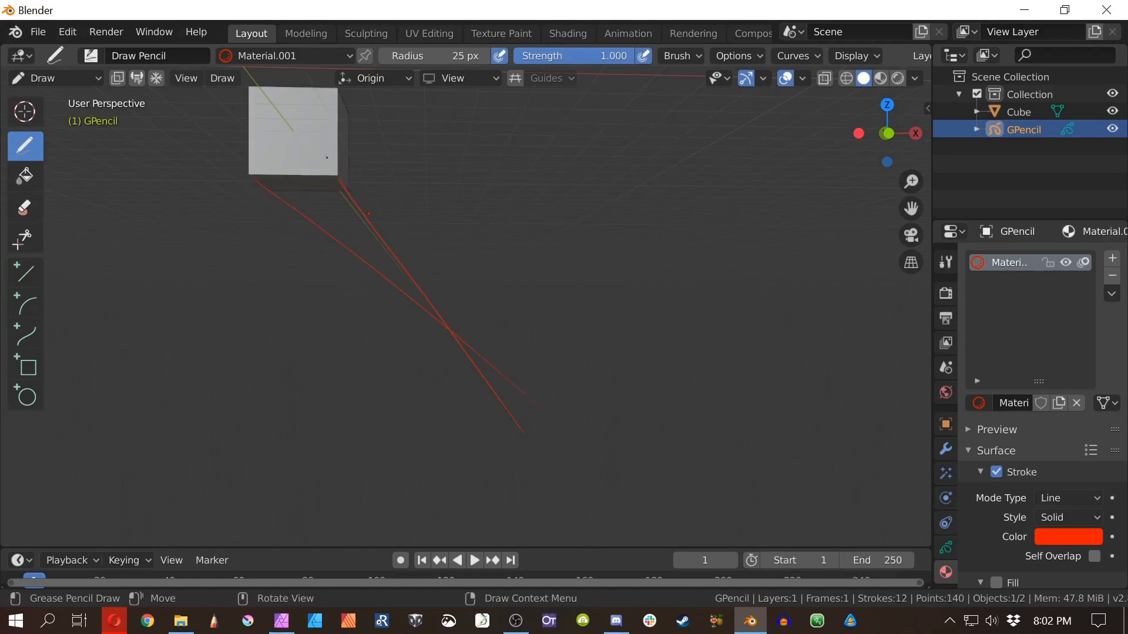
drag(339, 90, 508, 400)
drag(339, 176, 533, 429)
drag(476, 350, 473, 348)
drag(482, 330, 451, 376)
drag(465, 326, 469, 372)
Step: Undo the converging perspective lines and the vanishing point mark below the cube
key(ctrl+z)
key(ctrl+z)
key(ctrl+z)
key(ctrl+z)
key(ctrl+z)
key(ctrl+z)
key(ctrl+z)
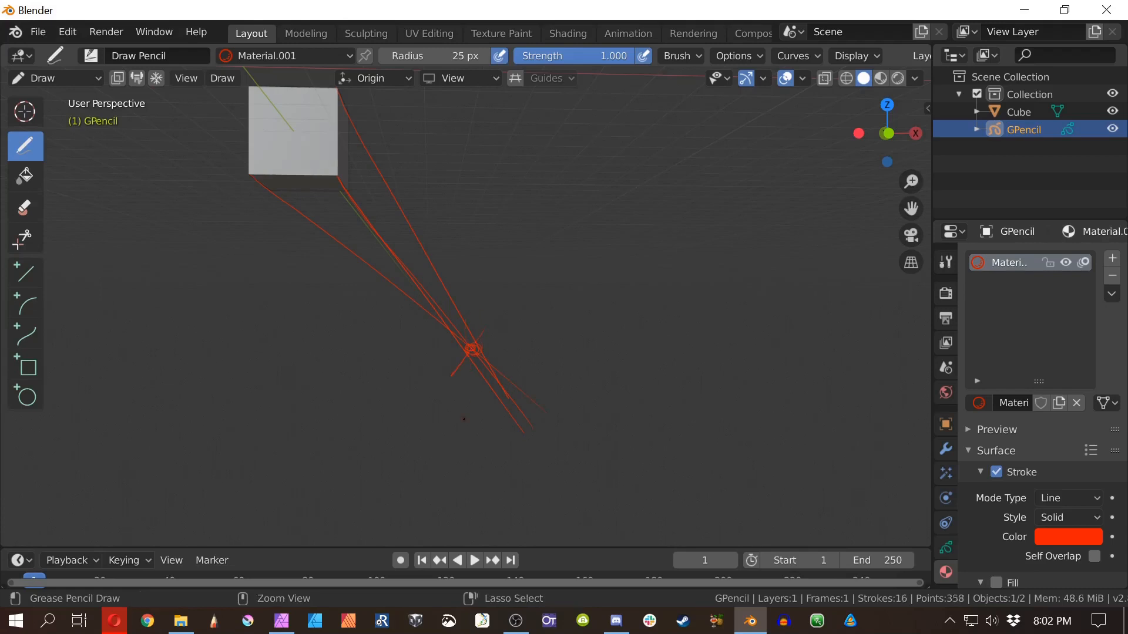
Step: In a near-frontal view, draw lines from the cube's corners to a vanishing point at its upper left, and undo them
mouse_move(418, 238)
mouse_down()
mouse_move(589, 387)
mouse_move(922, 447)
mouse_move(914, 538)
mouse_move(710, 74)
mouse_move(260, 87)
mouse_move(179, 542)
mouse_move(188, 349)
mouse_move(217, 247)
mouse_move(925, 242)
mouse_move(29, 281)
mouse_move(8, 527)
mouse_move(6, 97)
mouse_move(652, 100)
mouse_move(307, 98)
mouse_move(176, 511)
mouse_move(163, 443)
mouse_up()
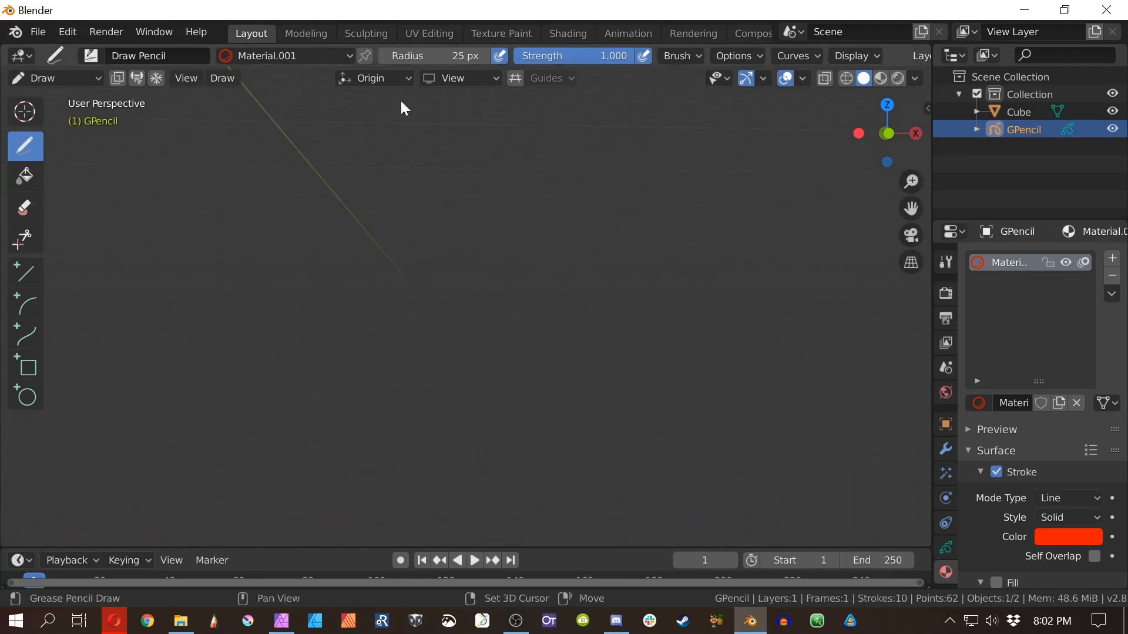
drag(400, 103, 736, 233)
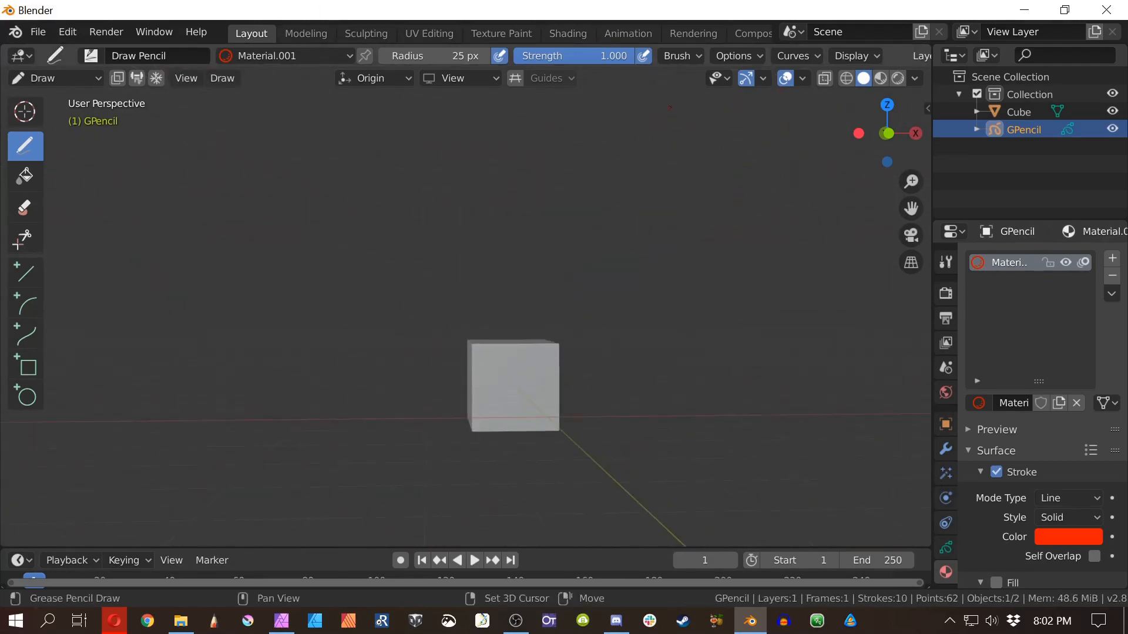
mouse_move(467, 340)
mouse_down()
mouse_move(501, 332)
mouse_move(497, 320)
mouse_move(410, 277)
mouse_up()
mouse_move(555, 343)
mouse_down()
mouse_move(409, 277)
mouse_move(464, 437)
mouse_up()
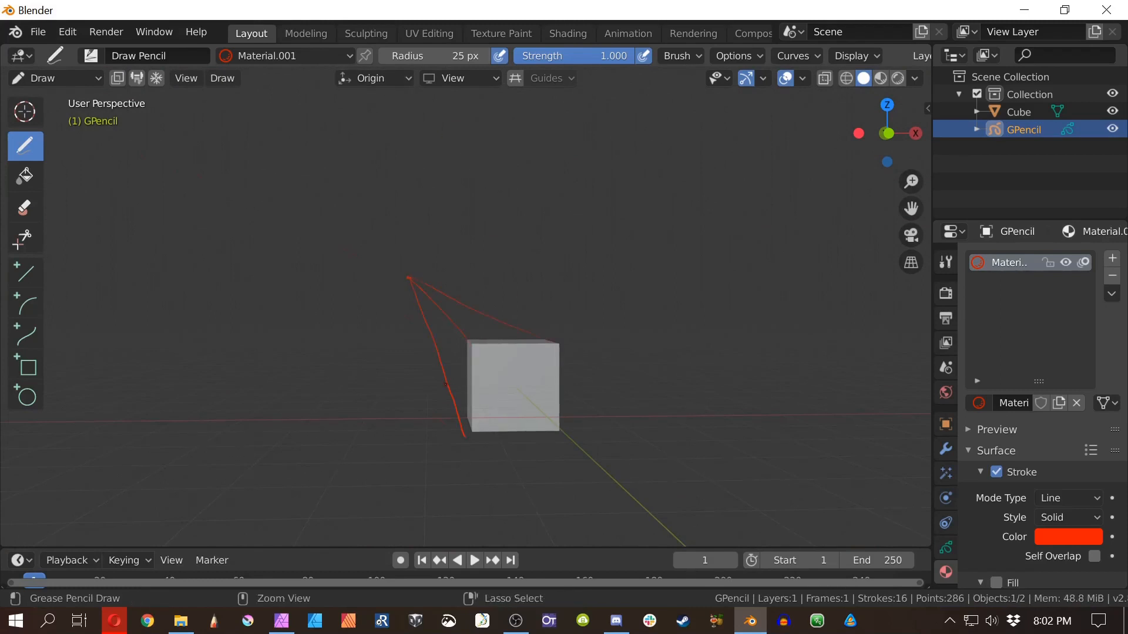
key(ctrl+z)
key(ctrl+z)
key(ctrl+z)
key(ctrl+z)
key(ctrl+z)
key(ctrl+z)
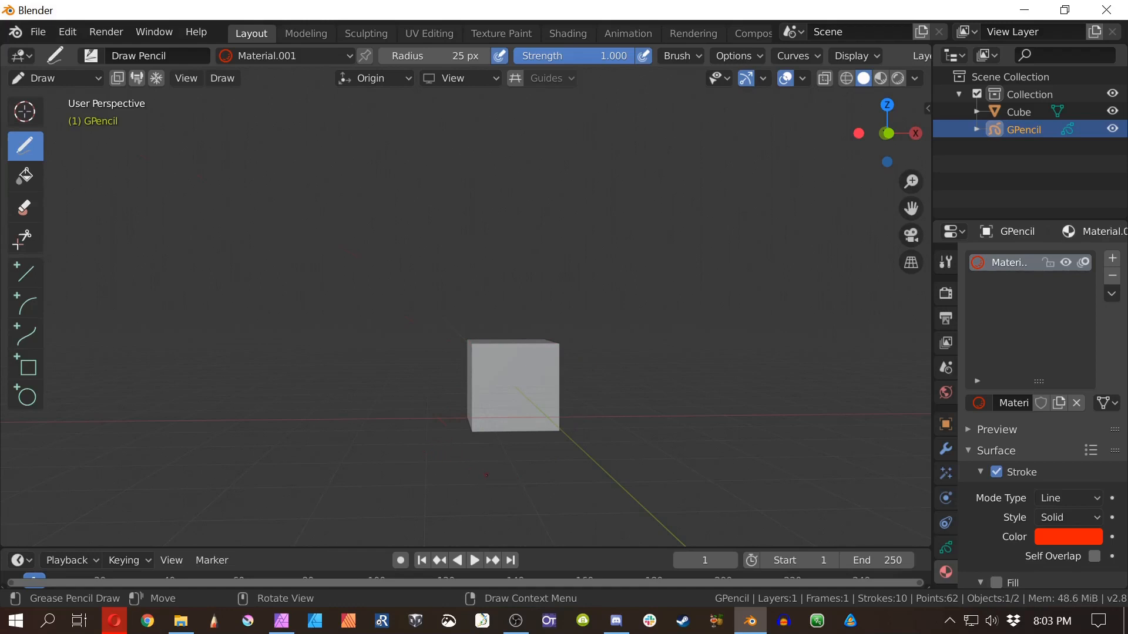
Step: Turn the view onto the cube's vertical edge, outline both visible side faces in red, and draw the left face's pointer line
drag(487, 475, 541, 477)
mouse_move(479, 346)
mouse_down()
mouse_move(480, 431)
mouse_move(428, 420)
mouse_move(427, 339)
mouse_move(494, 346)
mouse_move(479, 348)
mouse_up()
drag(539, 340, 540, 420)
drag(539, 420, 481, 431)
drag(449, 419, 429, 437)
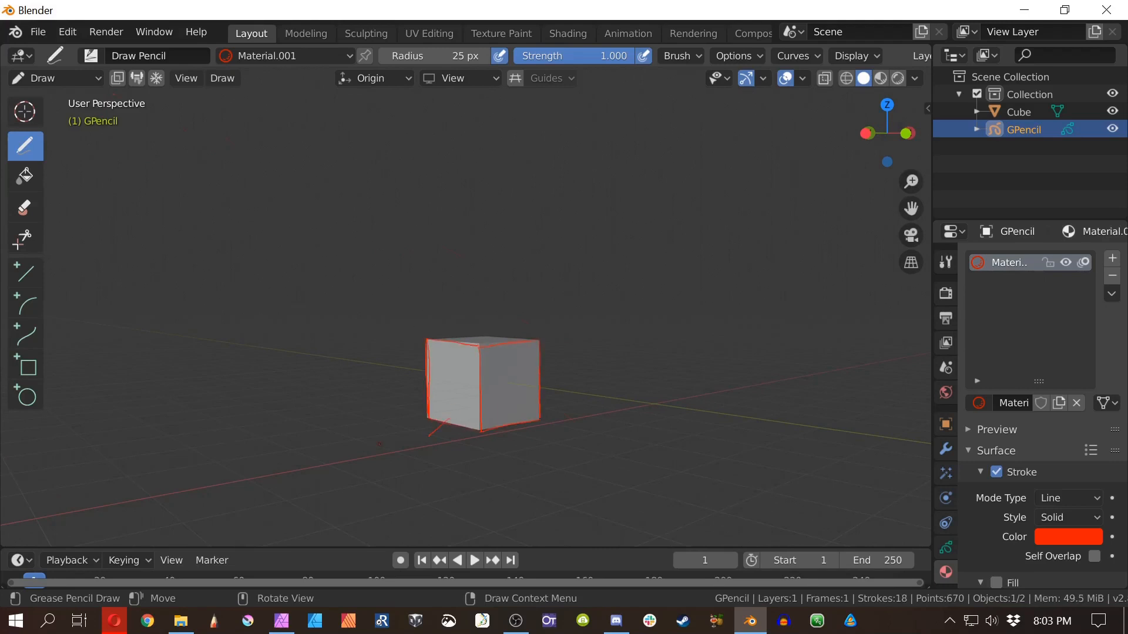
Step: Handwrite the label "LEFT FACE" at the end of the left face's pointer line
drag(367, 452, 373, 461)
drag(374, 461, 381, 460)
drag(382, 453, 394, 455)
key(ctrl+z)
key(ctrl+z)
key(ctrl+z)
drag(402, 444, 410, 454)
mouse_move(421, 443)
mouse_down()
mouse_move(436, 442)
mouse_move(381, 477)
mouse_up()
drag(393, 474, 426, 471)
Step: Draw a pointer line from the cube's right face and handwrite the label "RIGHT FACE" below it
drag(510, 416, 541, 458)
drag(547, 451, 562, 457)
mouse_move(565, 447)
mouse_down()
mouse_move(572, 456)
mouse_move(586, 444)
mouse_up()
mouse_move(537, 466)
mouse_down()
mouse_move(540, 479)
mouse_move(558, 475)
mouse_up()
drag(562, 468, 579, 470)
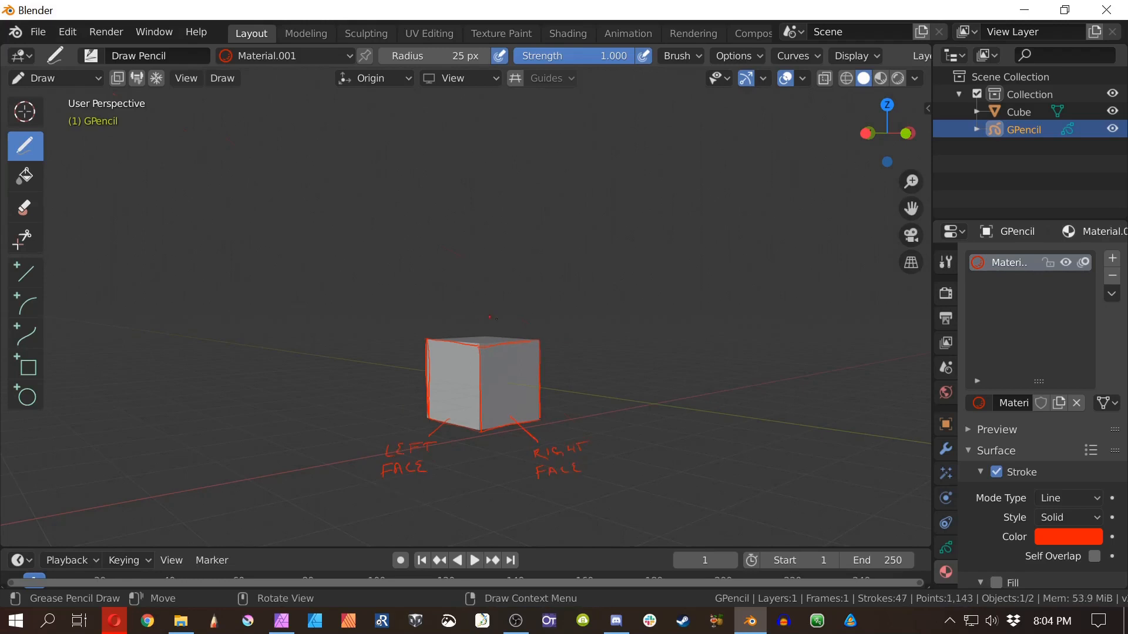
Step: Outline the cube's top face, add a pointer line upward, and handwrite the label "TOP FACE" above it
drag(480, 334, 537, 341)
mouse_move(433, 341)
mouse_down()
mouse_move(485, 335)
mouse_move(483, 283)
mouse_move(461, 260)
mouse_up()
drag(457, 260, 457, 270)
drag(464, 261, 467, 259)
drag(473, 268, 491, 253)
drag(491, 254, 514, 266)
drag(525, 257, 544, 264)
drag(531, 257, 540, 256)
Step: Sketch the cube's hidden bottom edges, add a pointer line downward, and handwrite the label "BOTTOM FACE"
mouse_move(487, 397)
mouse_down()
mouse_move(531, 414)
mouse_move(473, 373)
mouse_move(485, 361)
mouse_up()
mouse_move(452, 412)
mouse_down()
mouse_move(486, 407)
mouse_move(490, 508)
mouse_up()
drag(481, 519, 537, 500)
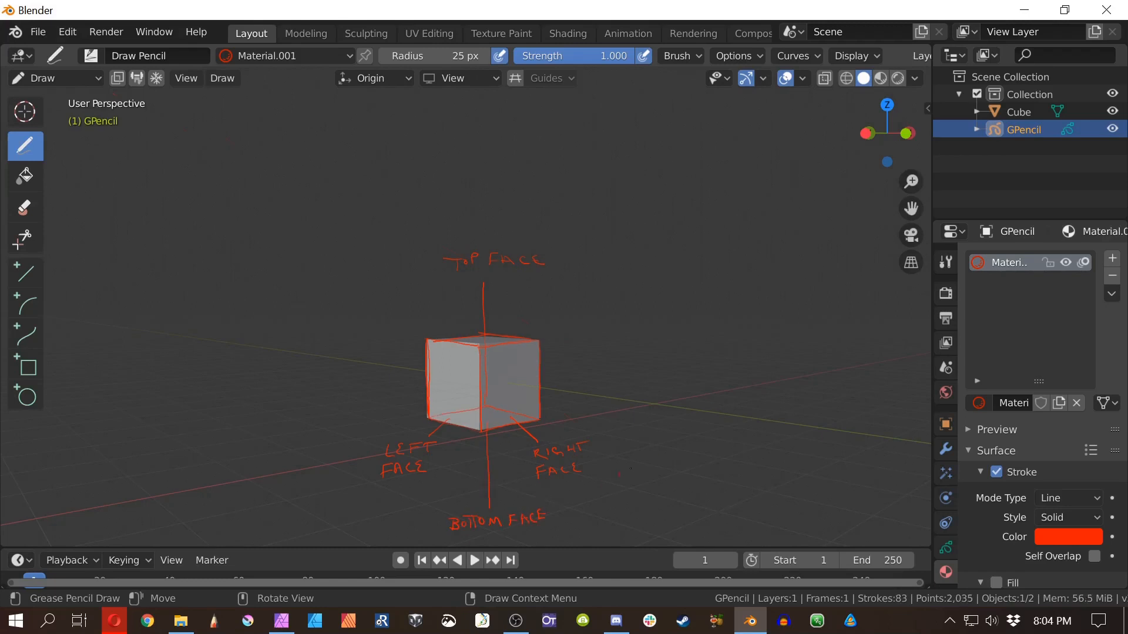
Step: Orbit to a view where one cube face looks toward the viewer and outline that front face in red
drag(672, 321, 611, 337)
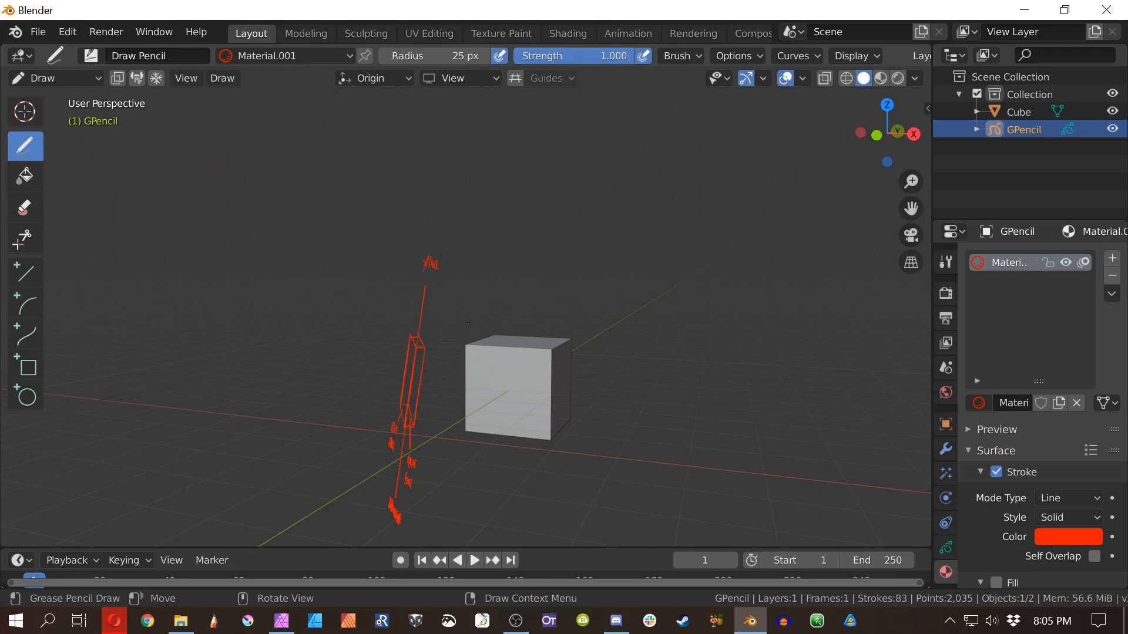
drag(469, 344, 465, 405)
mouse_move(521, 439)
mouse_down()
mouse_move(550, 382)
mouse_move(550, 348)
mouse_move(465, 347)
mouse_up()
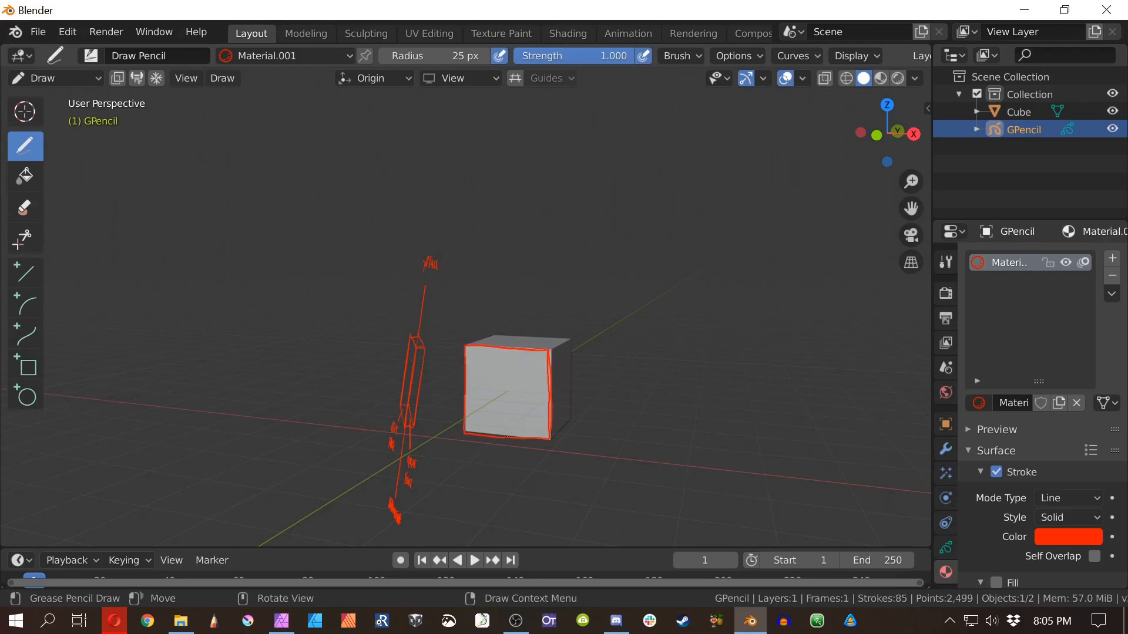
Step: Handwrite the label "FRONT FACE" below the outlined front face of the cube
drag(487, 477, 497, 477)
drag(503, 464, 515, 464)
drag(511, 466, 524, 464)
drag(519, 466, 480, 490)
drag(483, 497, 492, 497)
drag(484, 492, 500, 497)
drag(512, 484, 503, 483)
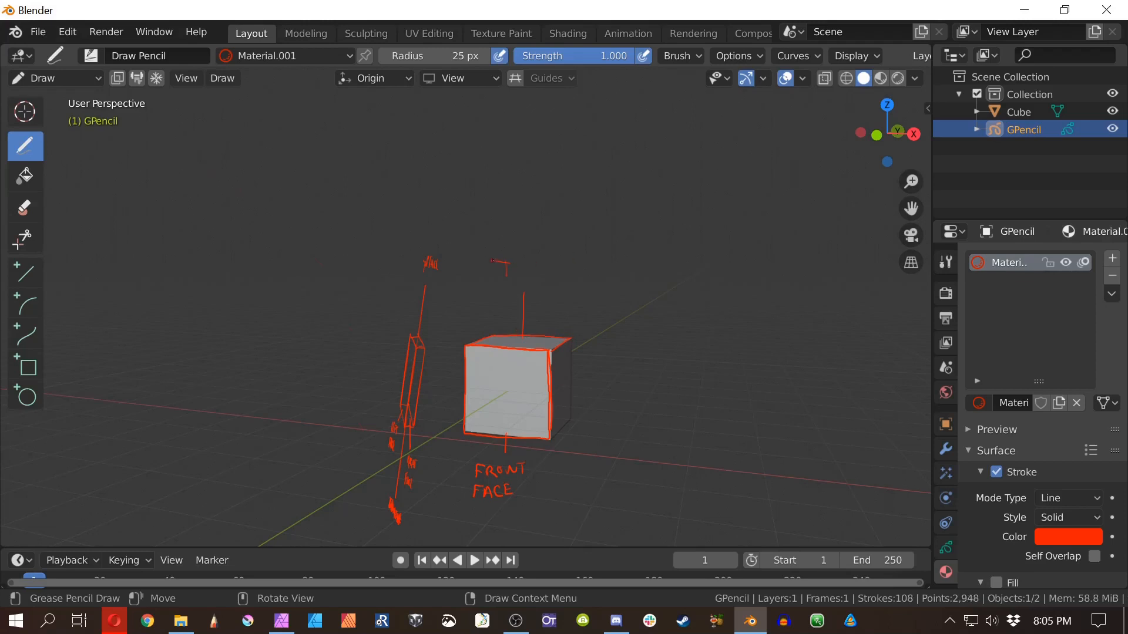
Step: Complete the "TOP" label above the cube and point out its right side with the label "RIGHT"
drag(524, 262, 530, 270)
drag(566, 389, 630, 397)
Step: Sketch the hidden edges of the cube's left face and add a pointer line with the label "LEFT"
drag(491, 348, 490, 404)
drag(488, 406, 465, 430)
drag(473, 380, 444, 379)
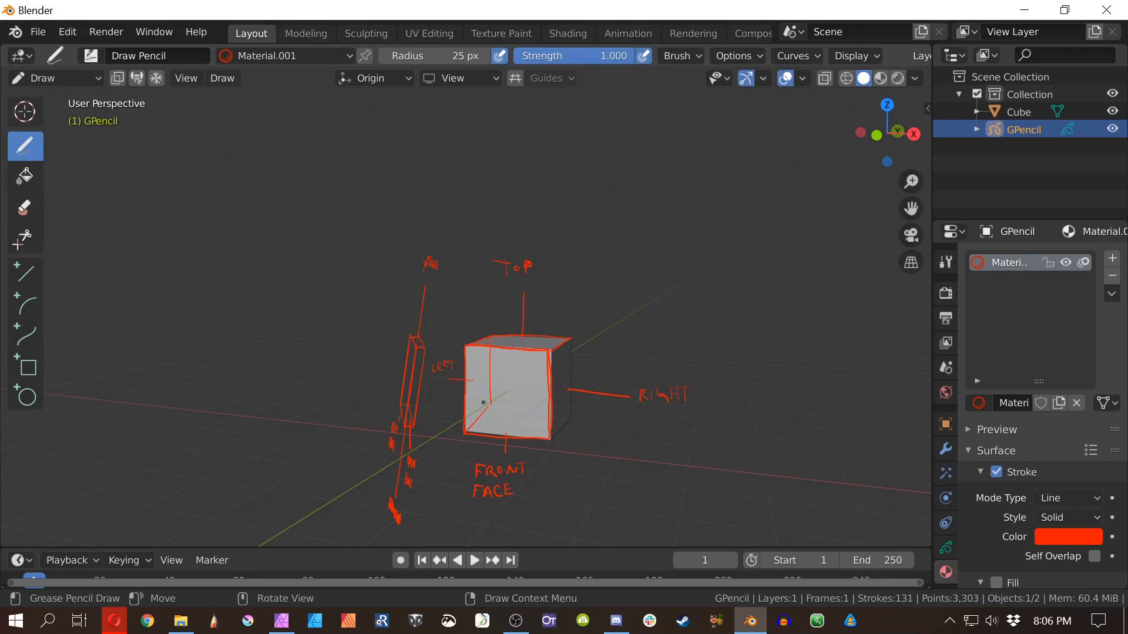
Step: Draw the cube's hidden rear bottom edge in red and label its underside "BOTTOM" with a pointer line
drag(483, 403, 574, 413)
drag(622, 456, 618, 459)
drag(628, 466, 646, 458)
drag(557, 450, 646, 481)
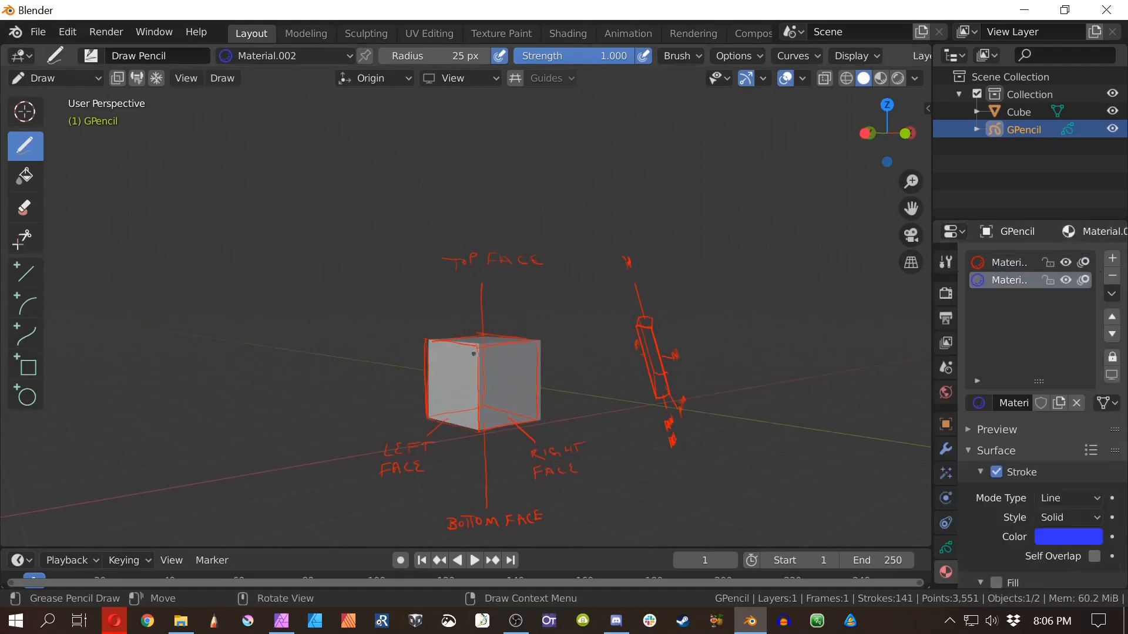
Step: Mark the cube's front edge in the corner view in light blue and point it out with a boxed "FRONT EDGE" label
mouse_move(477, 351)
mouse_down()
mouse_move(478, 430)
mouse_move(381, 527)
mouse_up()
click(1068, 536)
click(1010, 349)
mouse_move(262, 517)
mouse_down()
mouse_move(368, 526)
mouse_move(362, 534)
mouse_move(356, 510)
mouse_move(376, 534)
mouse_up()
drag(692, 452, 562, 423)
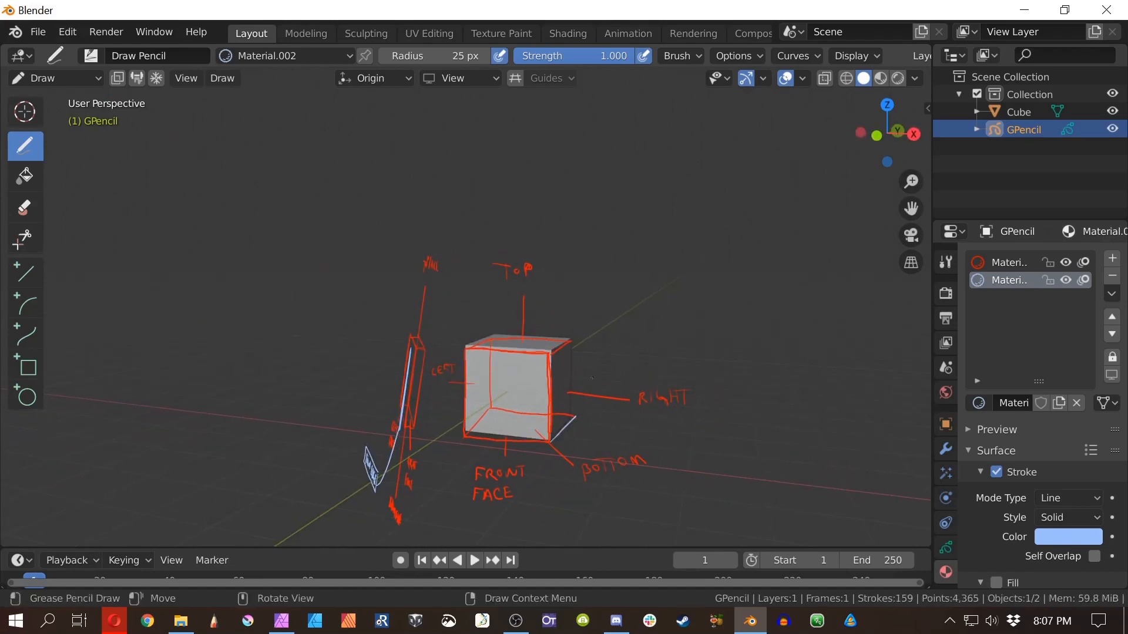
Step: Undo the light blue stroke in the front-face view and draw the right face's rear and bottom edges with the red material
key(ctrl+z)
key(ctrl+z)
key(space)
key(Escape)
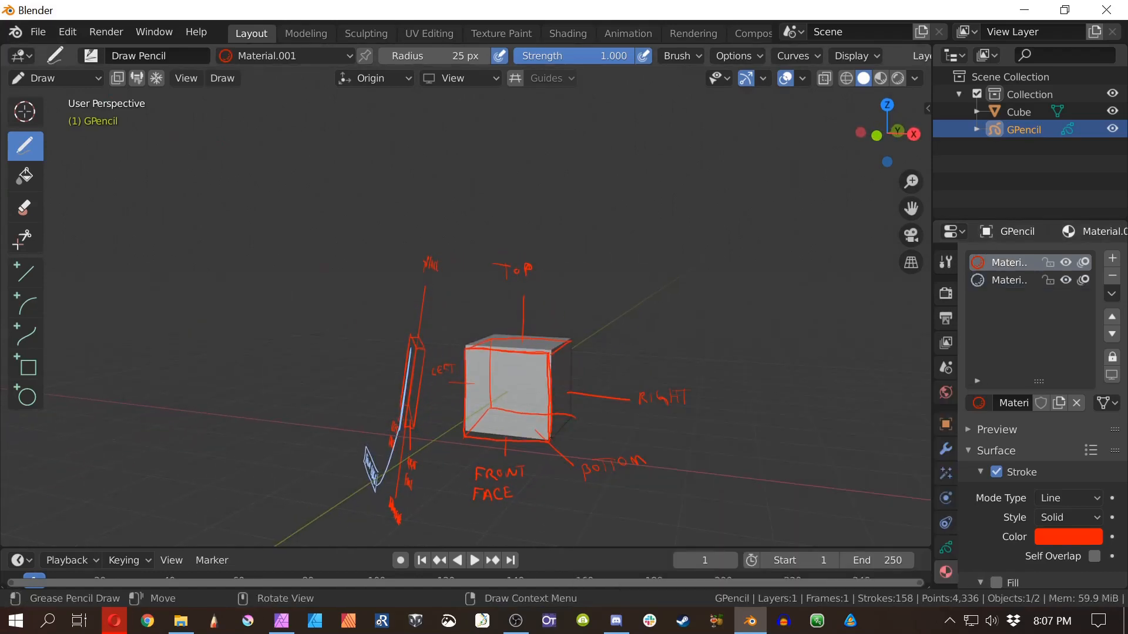
mouse_move(568, 352)
mouse_down()
mouse_move(571, 414)
mouse_move(550, 404)
mouse_move(642, 399)
mouse_up()
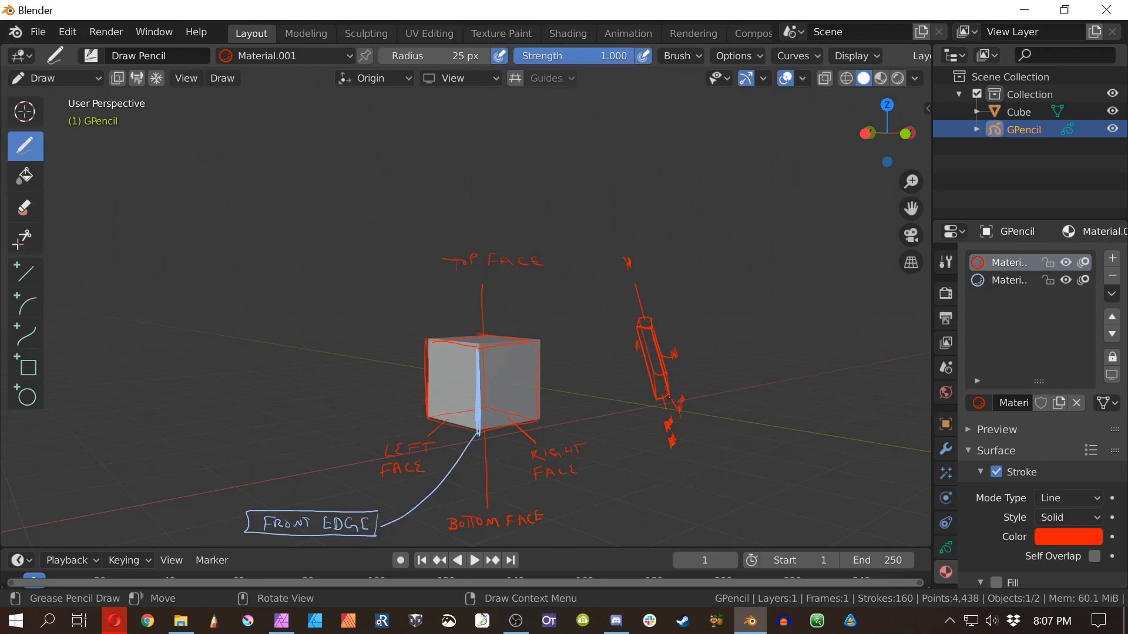
mouse_move(669, 398)
mouse_down()
mouse_move(580, 400)
mouse_move(640, 387)
mouse_move(659, 366)
mouse_move(634, 407)
mouse_move(447, 544)
mouse_move(905, 311)
mouse_move(725, 132)
mouse_move(334, 200)
mouse_move(358, 444)
mouse_move(590, 465)
mouse_move(963, 435)
mouse_move(1016, 258)
mouse_move(688, 120)
mouse_move(490, 254)
mouse_move(573, 445)
mouse_up()
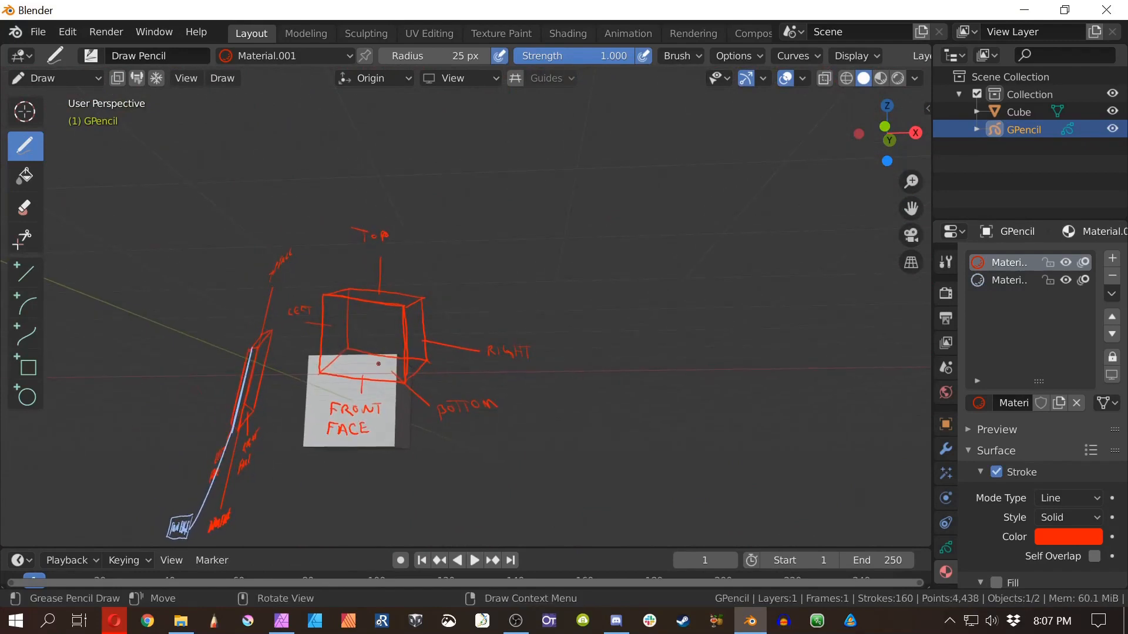
Step: Erase all the Grease Pencil annotations around the cube
drag(378, 364, 332, 420)
key(ctrl+z)
drag(351, 376, 498, 496)
scroll(497, 496, down, 3)
key(c)
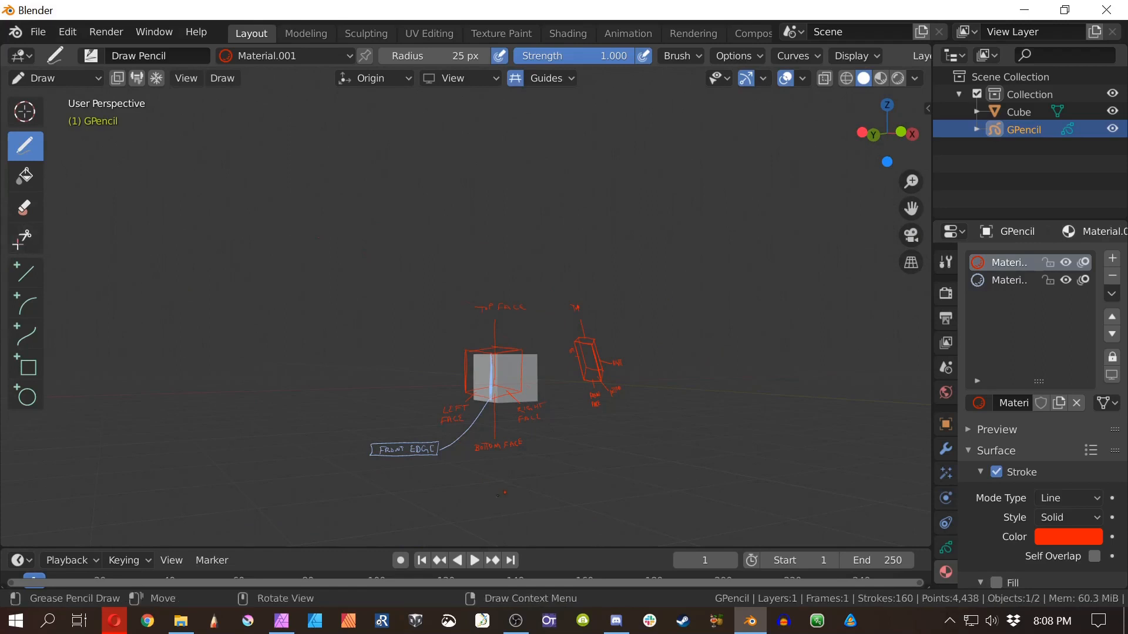
click(25, 238)
mouse_move(164, 367)
mouse_down()
mouse_move(756, 390)
mouse_move(533, 544)
mouse_move(194, 376)
mouse_up()
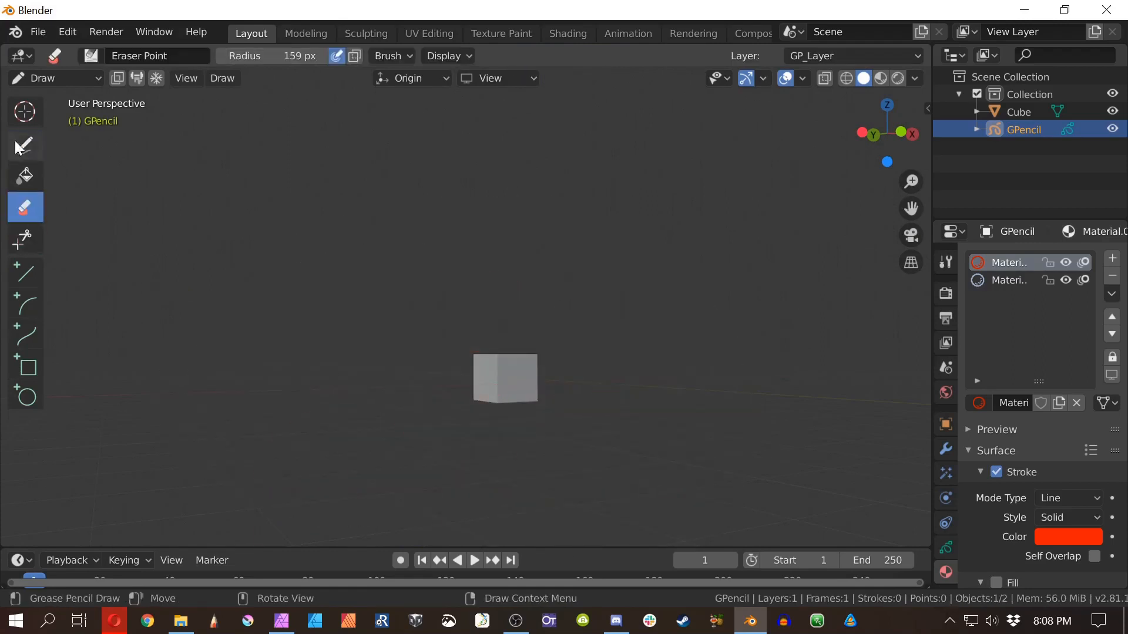
scroll(470, 372, up, 4)
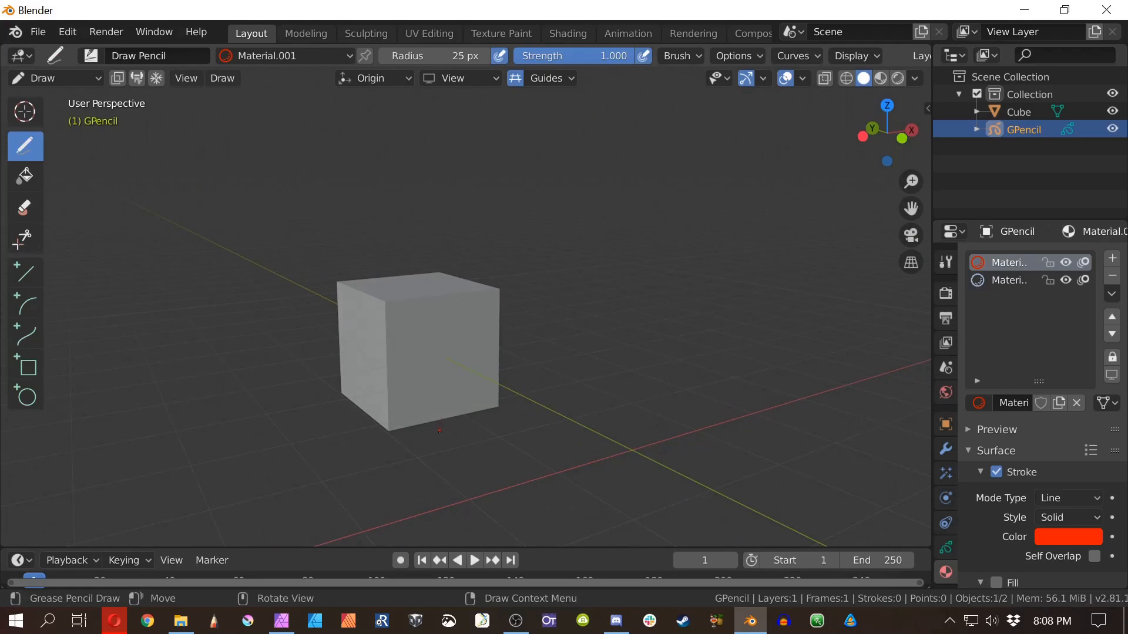
drag(439, 434, 214, 544)
drag(296, 336, 467, 385)
key(KP_1)
mouse_move(370, 329)
mouse_down()
mouse_move(391, 343)
mouse_move(400, 323)
mouse_move(441, 326)
mouse_up()
click(400, 322)
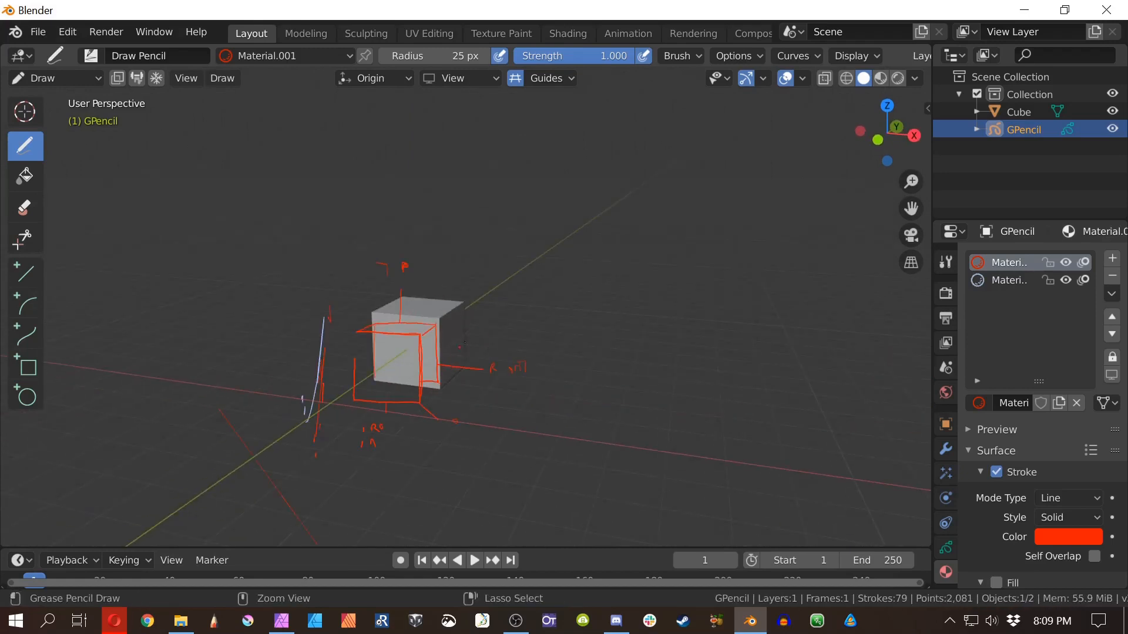
Step: Erase the restored red outlines and face labels around the cube with the Eraser Point brush
scroll(483, 340, down, 3)
scroll(483, 340, up, 3)
drag(482, 340, 547, 322)
click(18, 210)
mouse_move(401, 317)
mouse_down()
mouse_move(408, 323)
mouse_move(365, 287)
mouse_up()
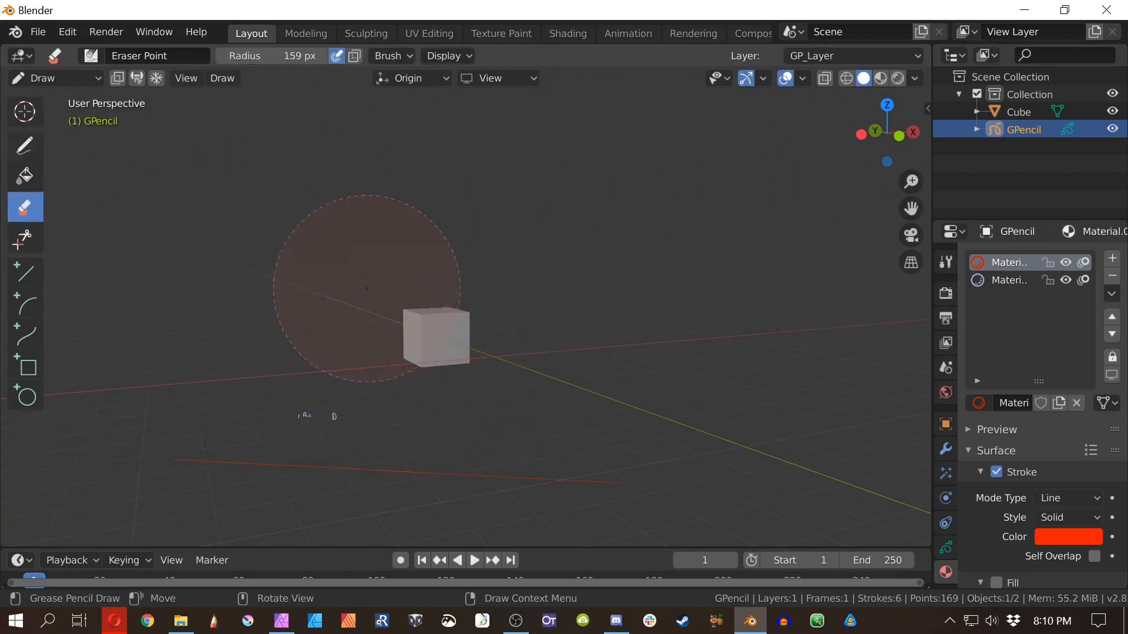
click(24, 146)
scroll(418, 325, up, 4)
drag(419, 324, 541, 287)
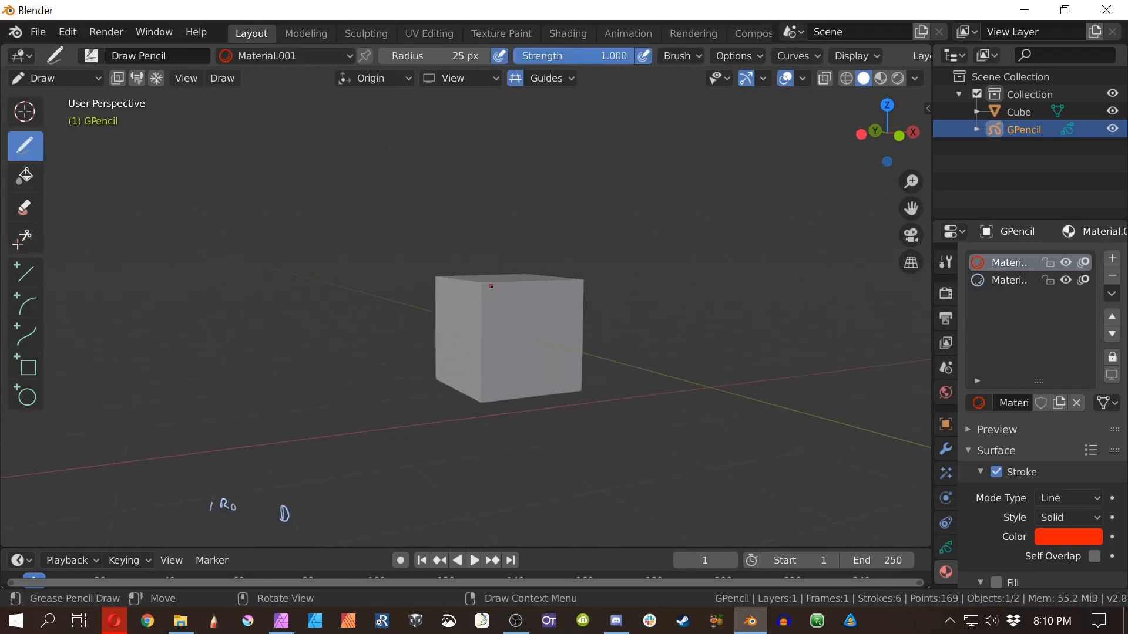
key(Tab)
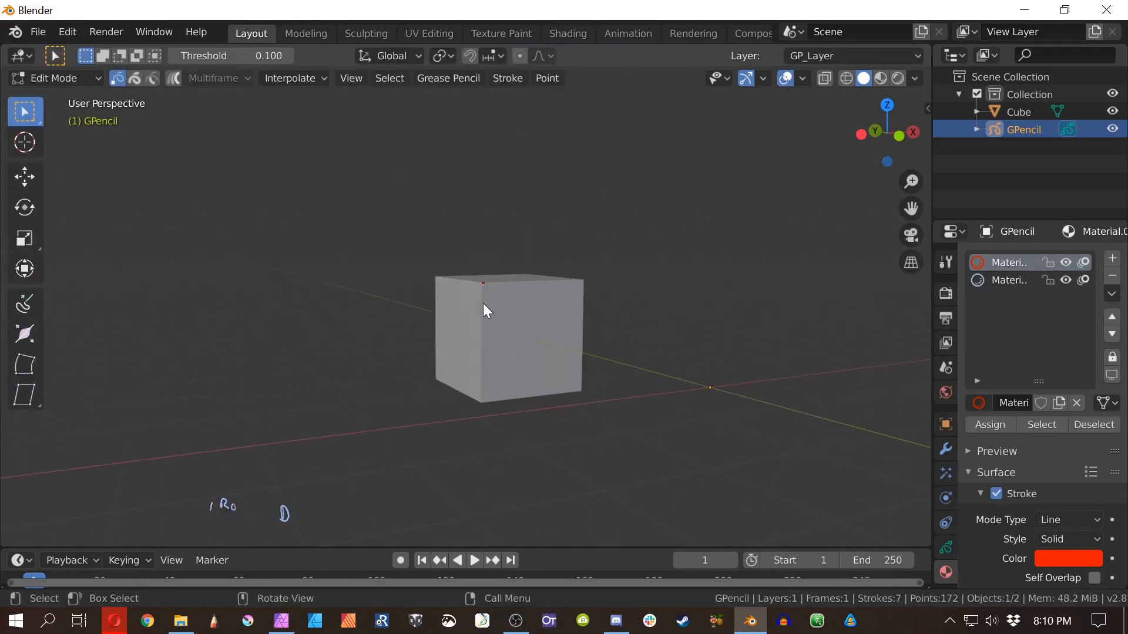
mouse_move(483, 303)
mouse_down()
mouse_move(477, 378)
mouse_move(483, 300)
mouse_up()
click(53, 78)
click(44, 156)
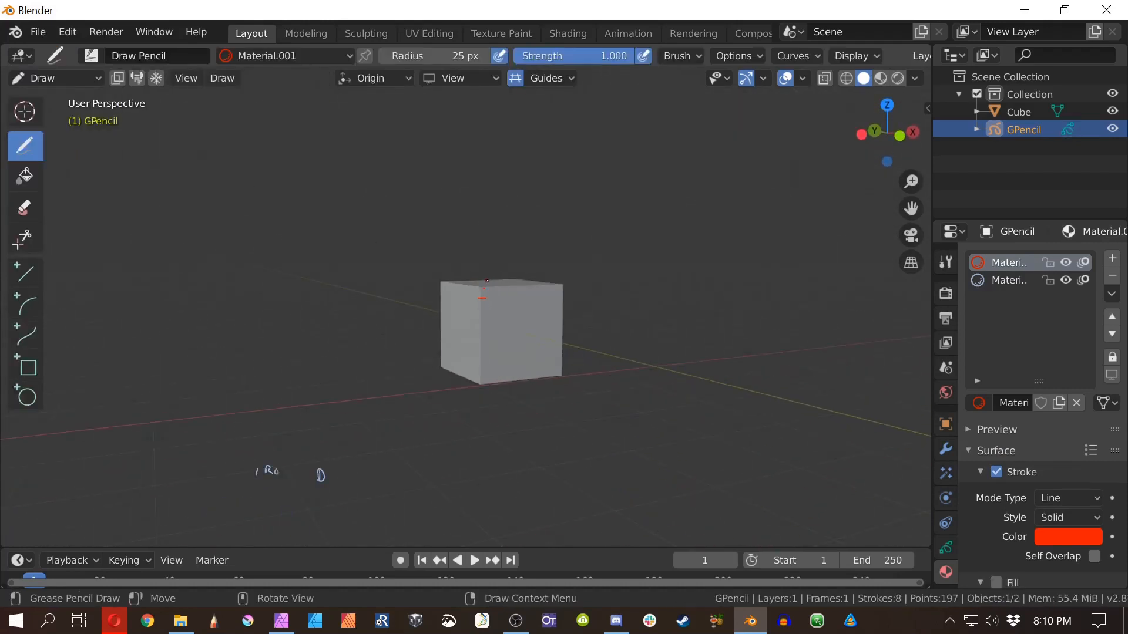
click(516, 82)
key(ctrl+z)
key(ctrl+z)
key(ctrl+z)
key(ctrl+z)
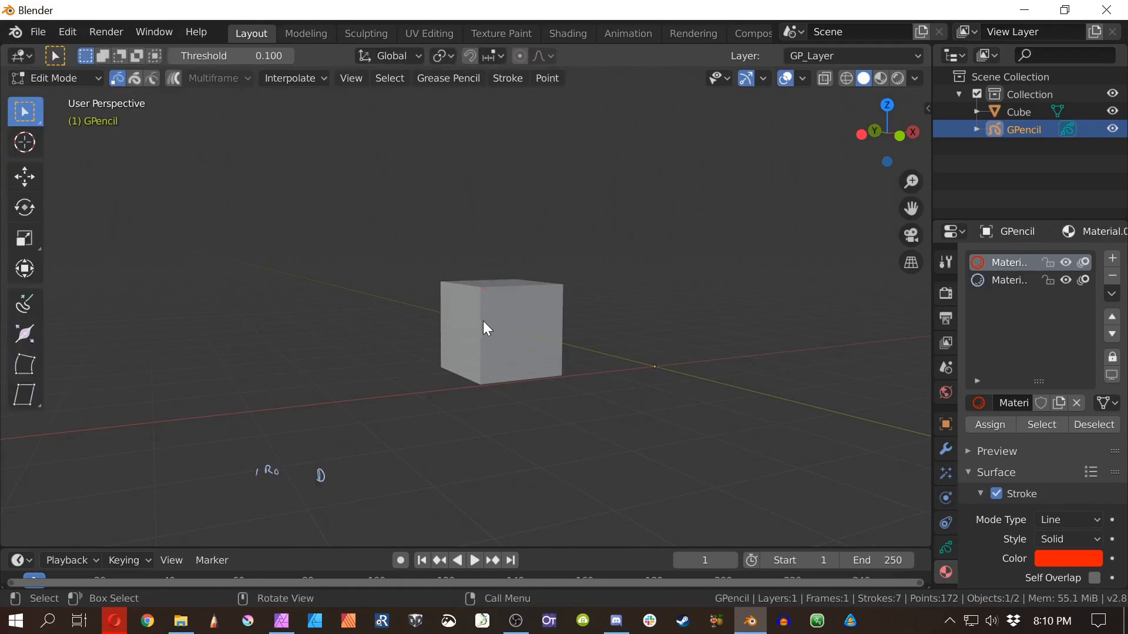
Step: Return to Draw mode, erase the leftover light blue letters, and reactivate the Draw tool
click(53, 78)
click(44, 156)
click(24, 207)
click(25, 146)
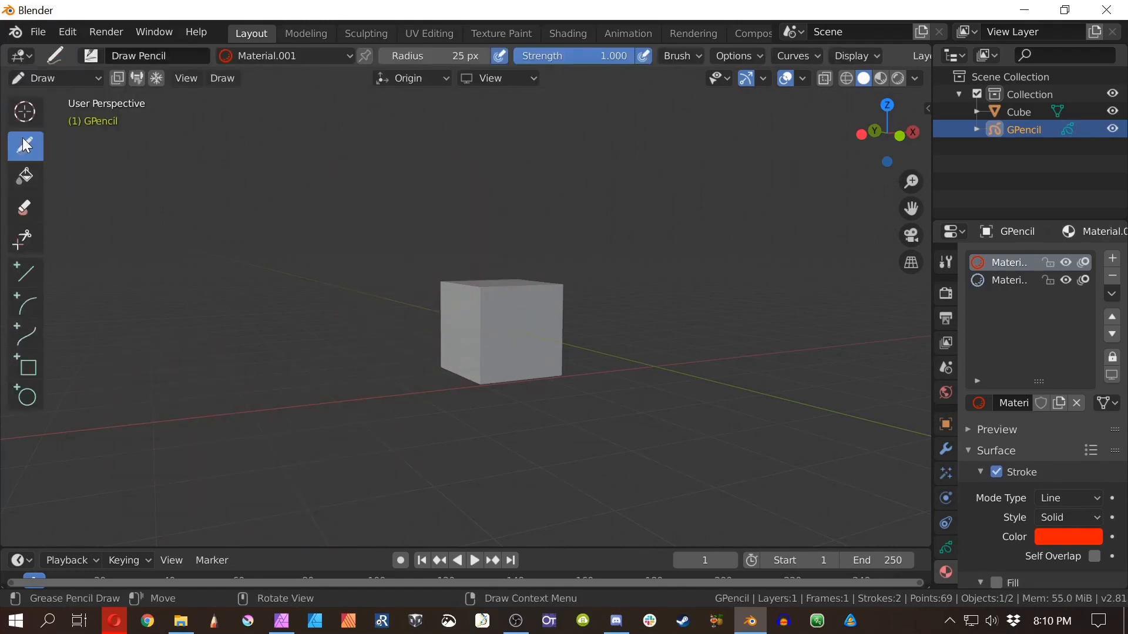
Step: Sketch the cube's hidden rear bottom edges in red and add an arrow pointing toward its base from behind
mouse_move(473, 371)
mouse_down()
mouse_move(491, 388)
mouse_move(475, 367)
mouse_up()
scroll(480, 364, up, 5)
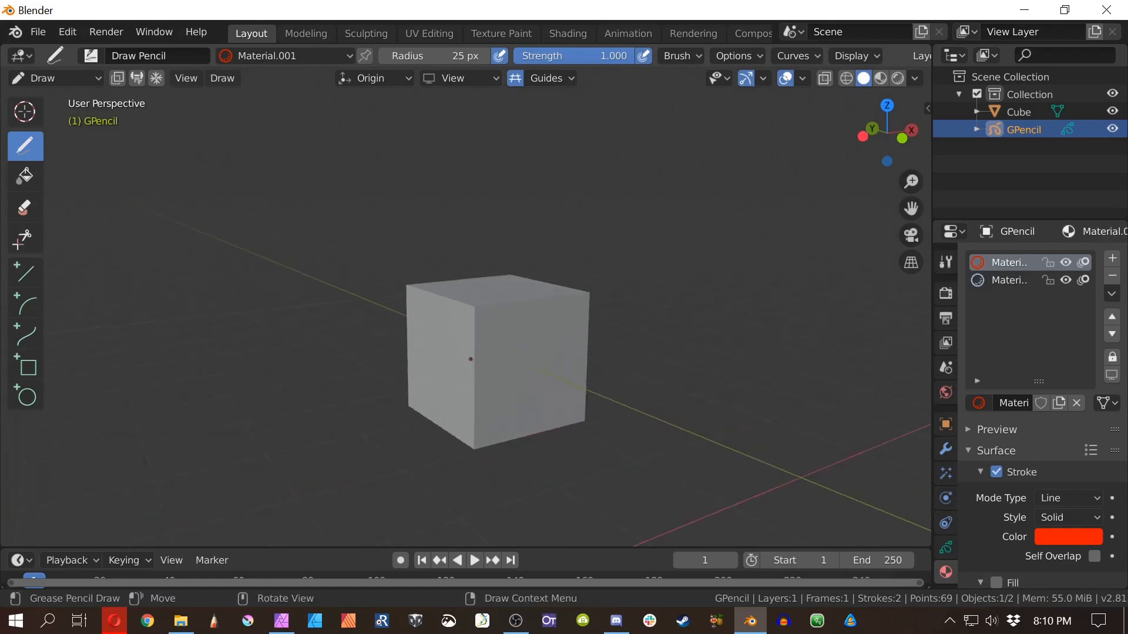
drag(451, 293, 451, 294)
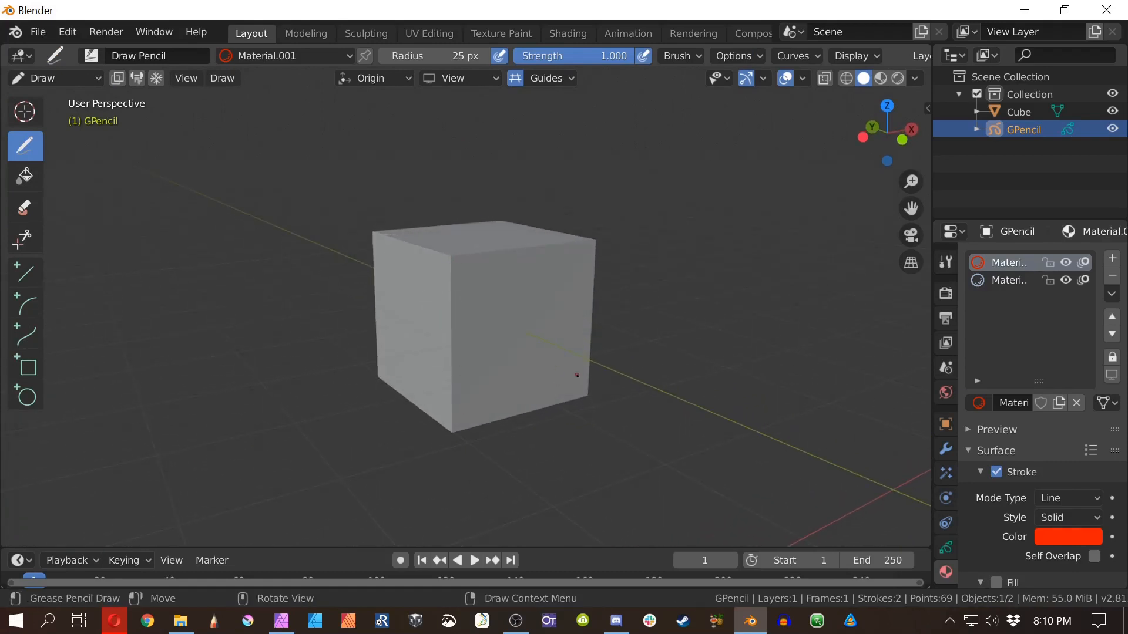
mouse_move(553, 376)
mouse_down()
mouse_move(515, 367)
mouse_move(532, 366)
mouse_move(503, 351)
mouse_up()
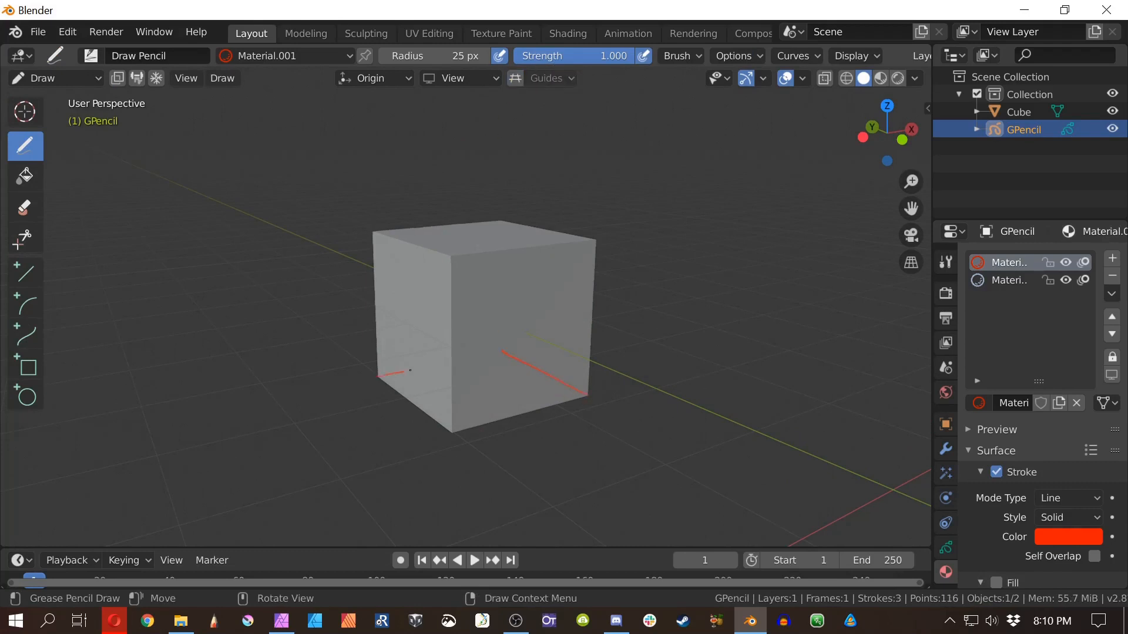
drag(410, 370, 503, 351)
drag(416, 351, 377, 339)
Step: Sketch two flat four-sided outlines in red on the ground, one on each side of the cube's front edge
drag(409, 441, 281, 476)
drag(343, 386, 206, 420)
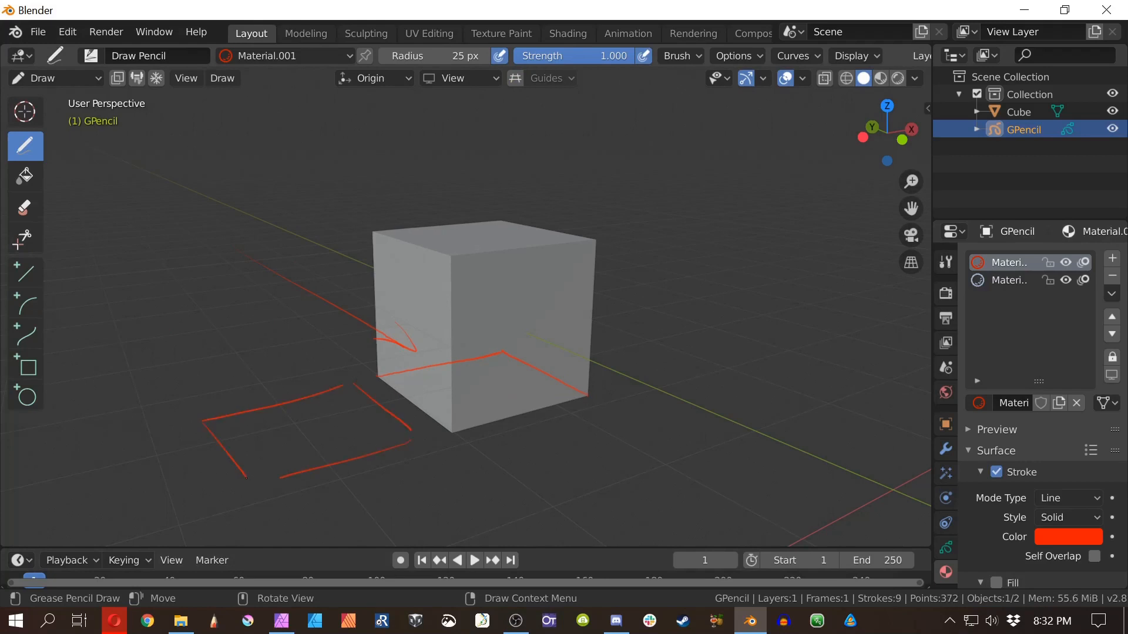
drag(246, 478, 247, 479)
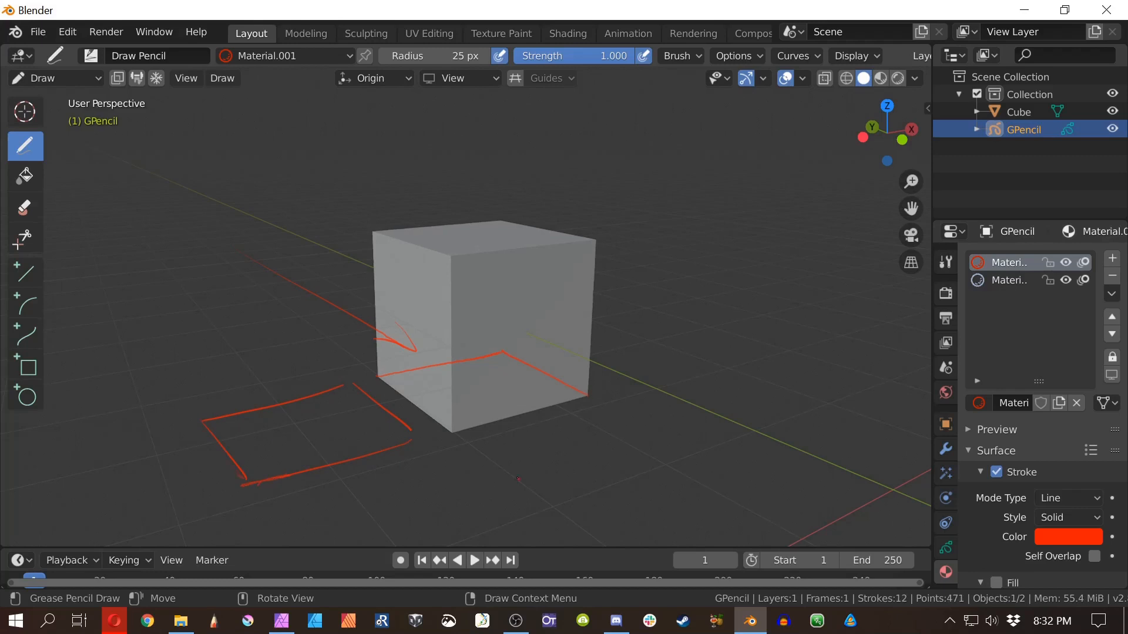
mouse_move(475, 446)
mouse_down()
mouse_move(607, 546)
mouse_move(598, 426)
mouse_up()
drag(508, 445, 615, 411)
drag(760, 504, 646, 547)
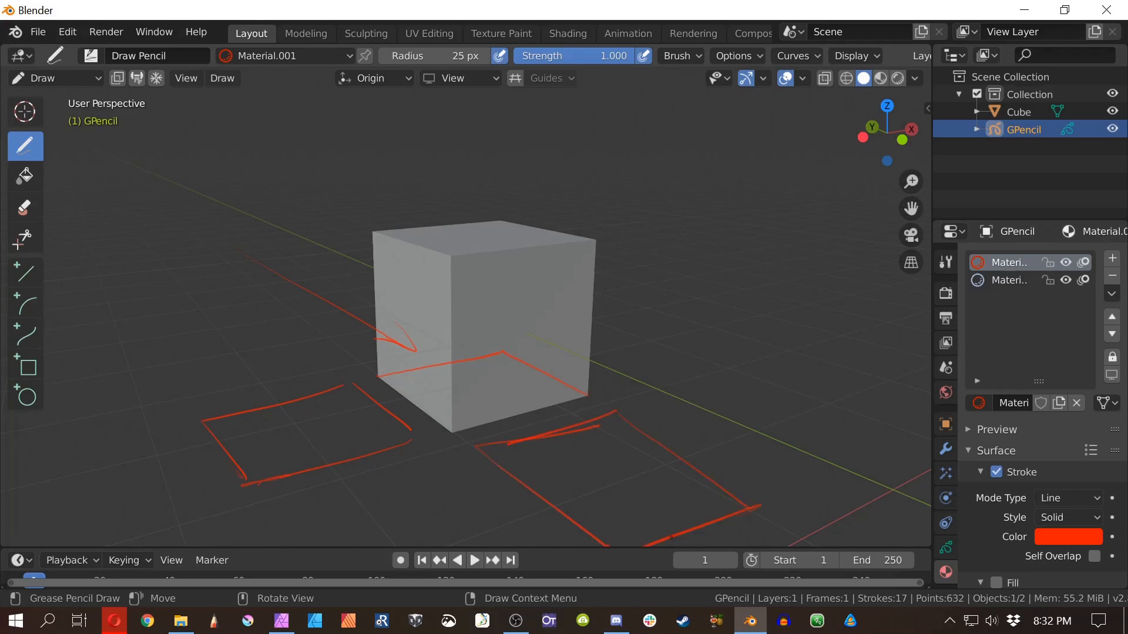
Step: Build the left ground outline up into a rough box and hatch the cube's bottom face in red
drag(408, 255, 408, 347)
drag(345, 222, 346, 385)
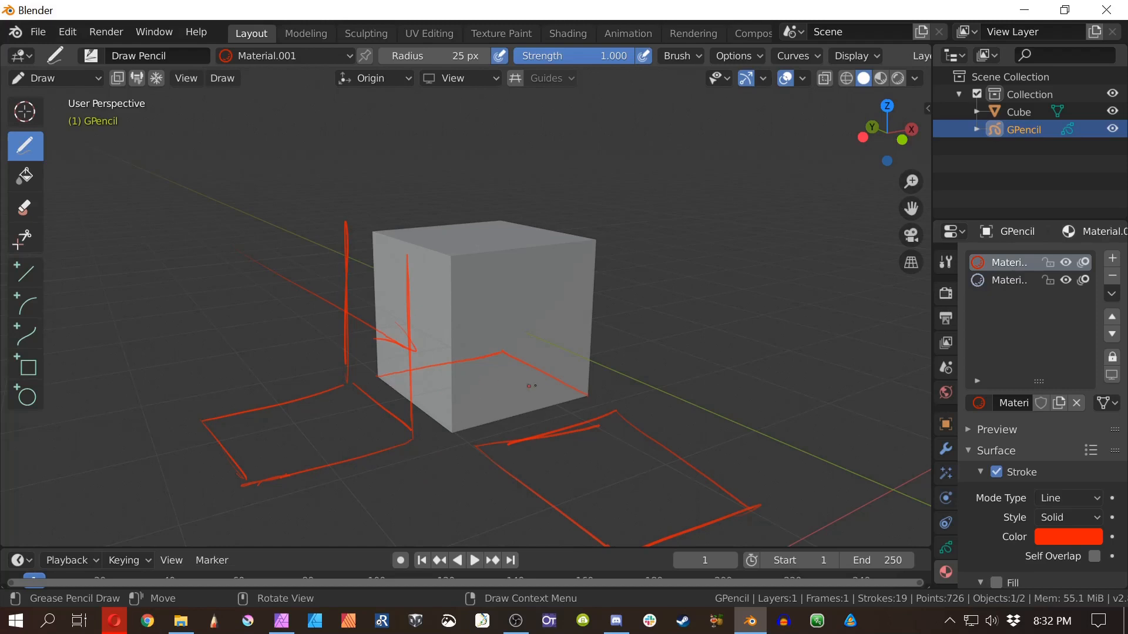
mouse_move(531, 386)
mouse_down()
mouse_move(497, 376)
mouse_move(435, 389)
mouse_move(486, 405)
mouse_up()
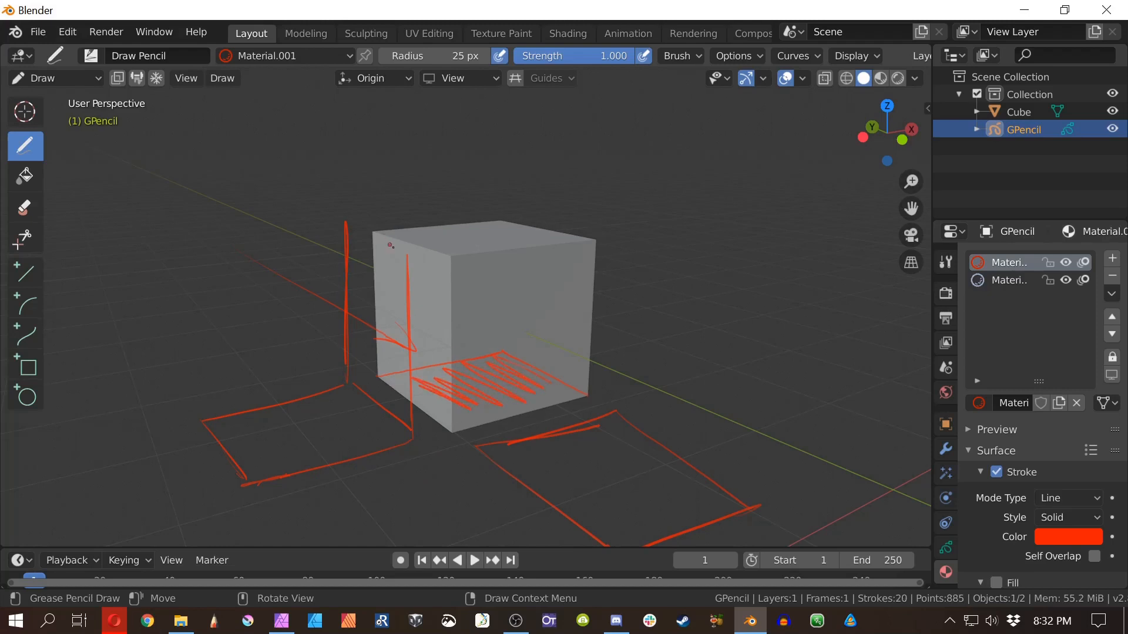
mouse_move(390, 245)
mouse_down()
mouse_move(417, 257)
mouse_move(170, 244)
mouse_up()
Step: Undo all the red strokes of the ground outlines, box, arrow and hidden bottom edges
key(ctrl+z)
key(ctrl+z)
key(ctrl+z)
key(ctrl+z)
key(ctrl+z)
key(ctrl+z)
key(ctrl+z)
key(ctrl+z)
key(ctrl+z)
key(ctrl+z)
key(ctrl+z)
key(ctrl+z)
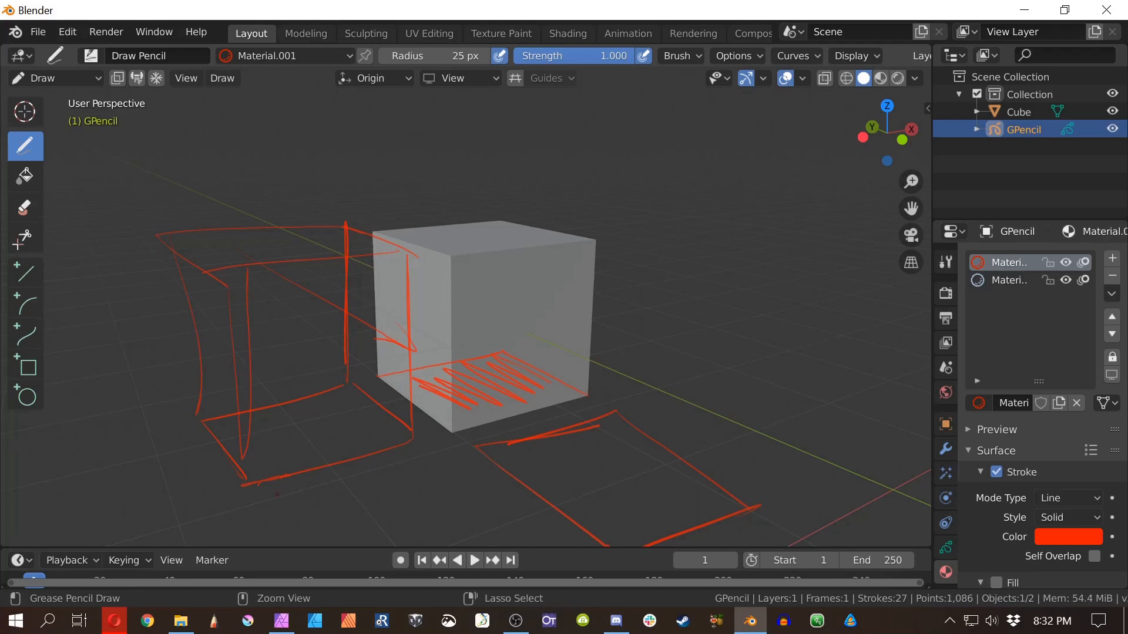
key(ctrl+z)
key(ctrl+z)
key(ctrl+z)
key(ctrl+z)
key(ctrl+z)
key(ctrl+z)
key(ctrl+z)
key(ctrl+z)
key(ctrl+z)
key(ctrl+z)
key(ctrl+z)
key(ctrl+z)
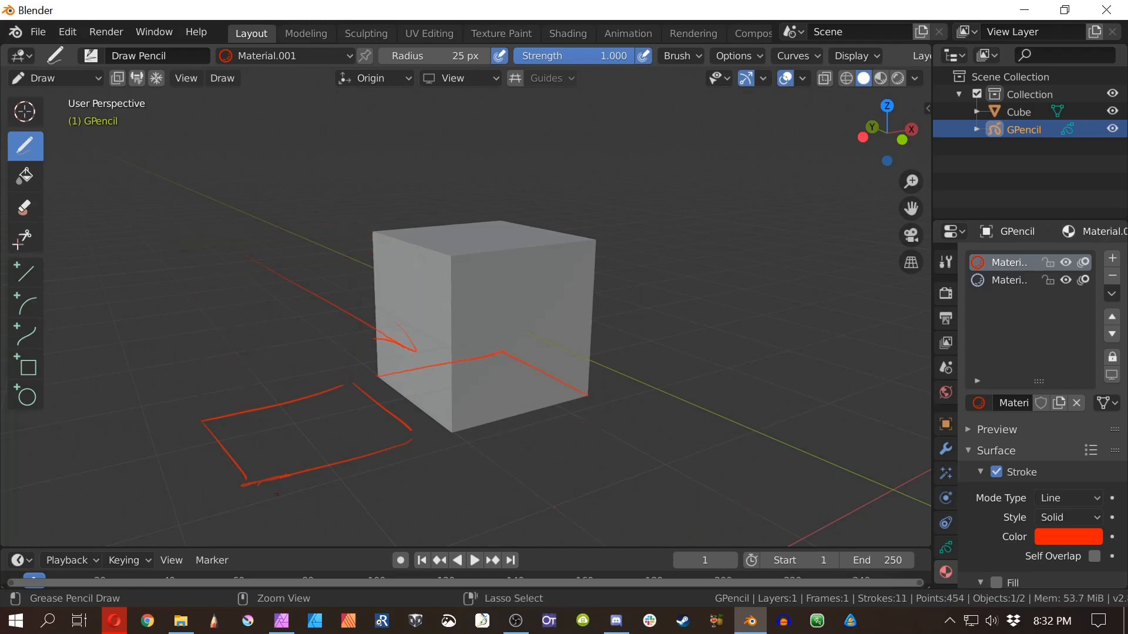
key(ctrl+z)
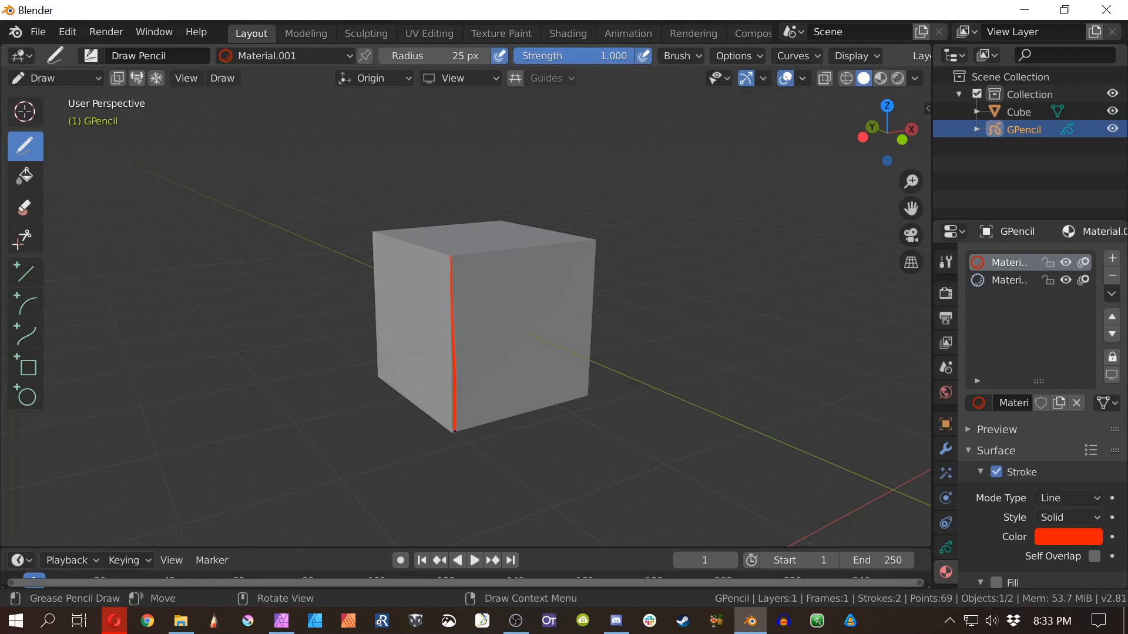
Step: Trace the cube's front vertical edge in red and extend the left face's top and bottom edges into converging lines with a direction arrow
drag(455, 431, 454, 433)
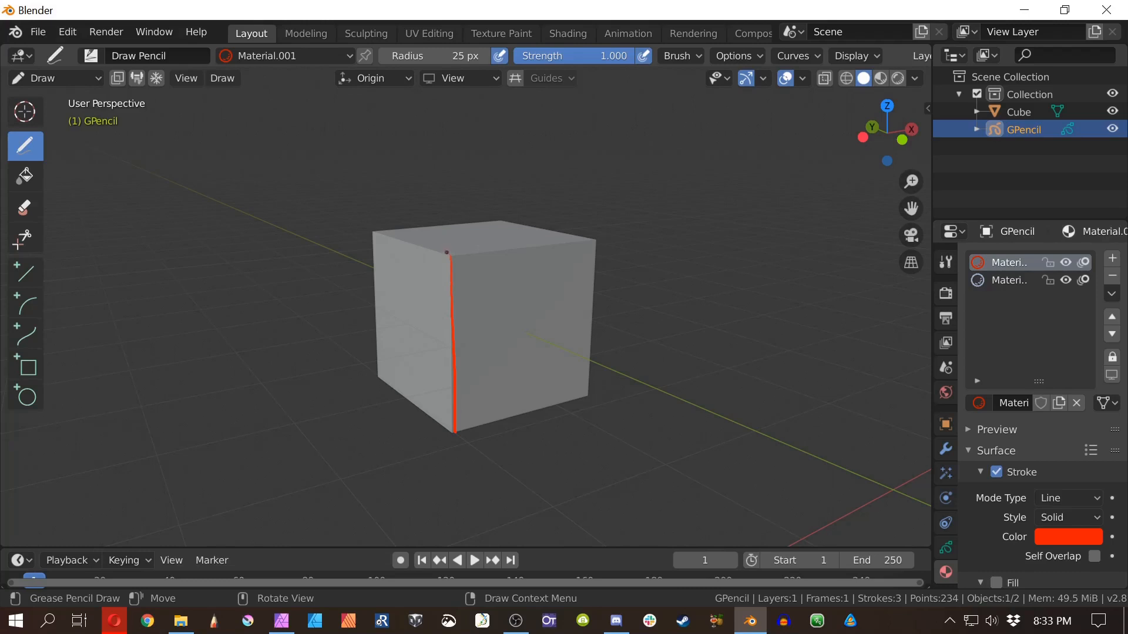
drag(451, 258, 79, 91)
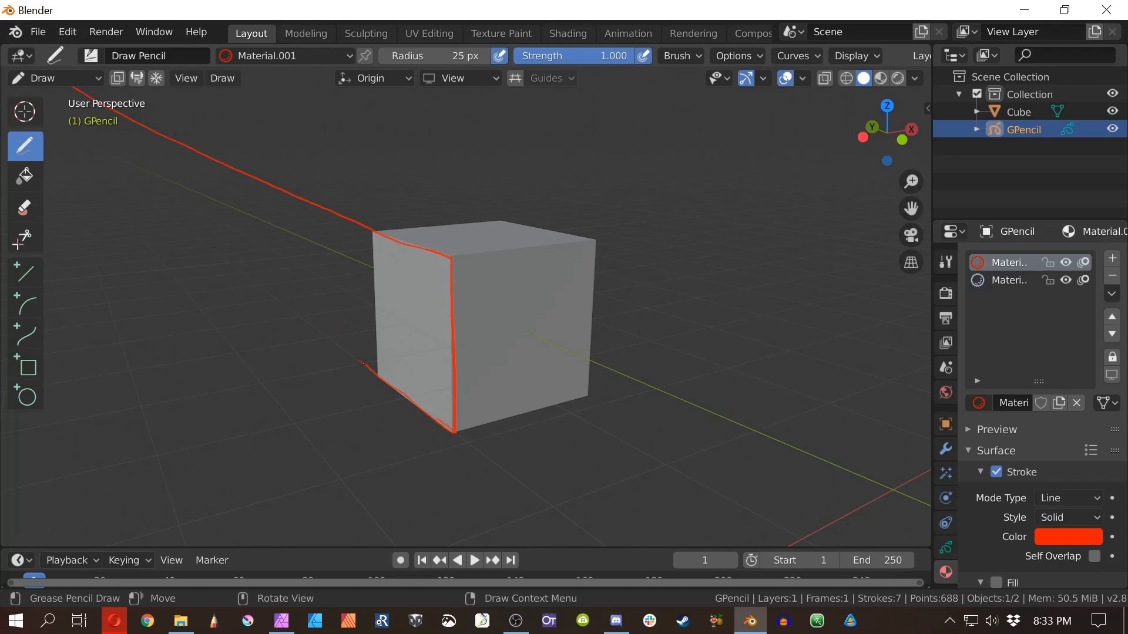
drag(362, 364, 227, 249)
drag(60, 107, 26, 80)
drag(289, 154, 161, 109)
drag(208, 109, 158, 126)
Step: Sketch a three-dimensional block arrow beside the left face, pointing toward the left vanishing point
mouse_move(313, 392)
mouse_down()
mouse_move(309, 357)
mouse_move(321, 356)
mouse_up()
drag(308, 394, 325, 396)
mouse_move(320, 356)
mouse_down()
mouse_move(313, 397)
mouse_move(279, 332)
mouse_move(321, 356)
mouse_move(246, 276)
mouse_up()
mouse_move(246, 276)
mouse_down()
mouse_move(229, 274)
mouse_move(229, 297)
mouse_up()
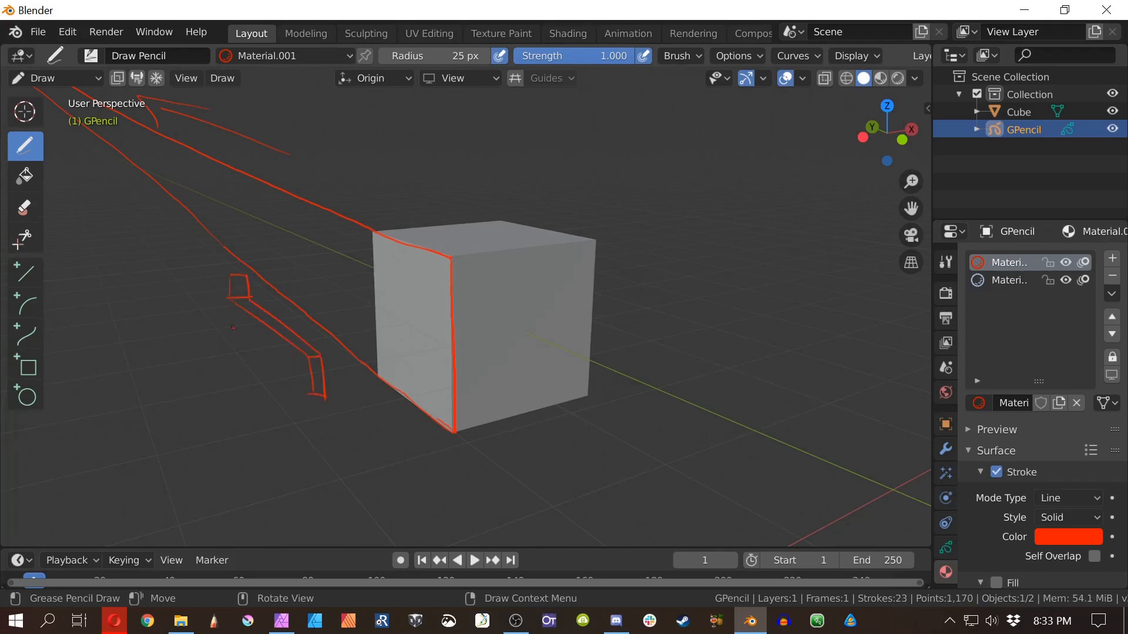
drag(306, 392, 227, 321)
mouse_move(226, 322)
mouse_down()
mouse_move(225, 345)
mouse_move(241, 353)
mouse_move(225, 350)
mouse_up()
drag(225, 350, 193, 295)
mouse_move(229, 276)
mouse_down()
mouse_move(178, 281)
mouse_move(216, 325)
mouse_move(192, 299)
mouse_up()
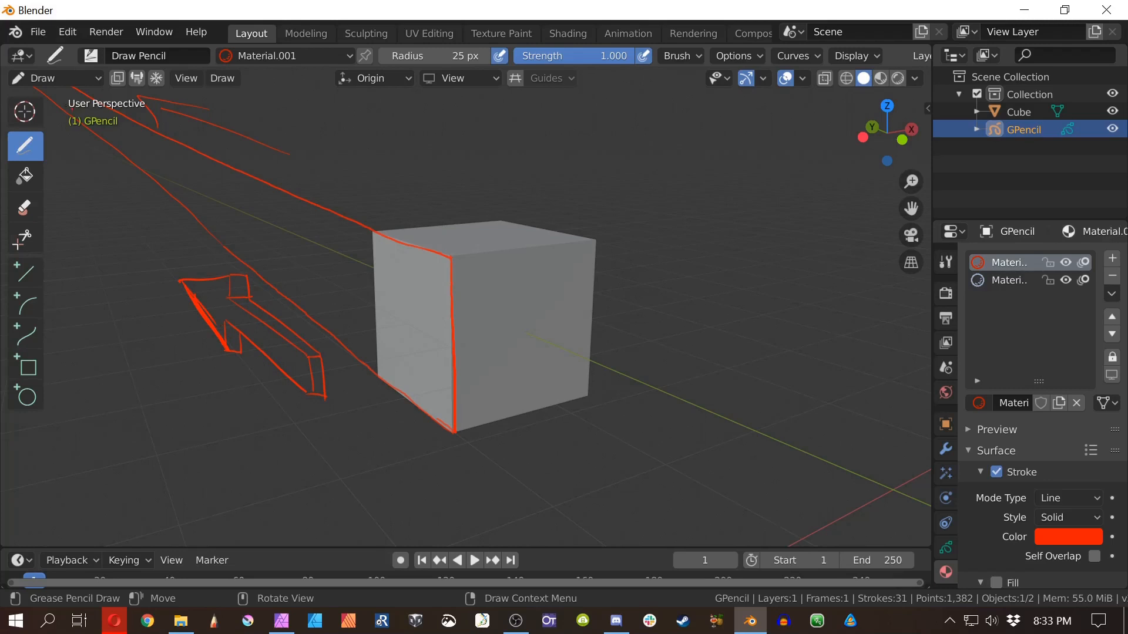
Step: Add a small arrow along the lower left line and extend the right face's top and bottom edges toward the right vanishing point
mouse_move(158, 159)
mouse_down()
mouse_move(121, 143)
mouse_move(139, 166)
mouse_up()
drag(477, 258, 928, 179)
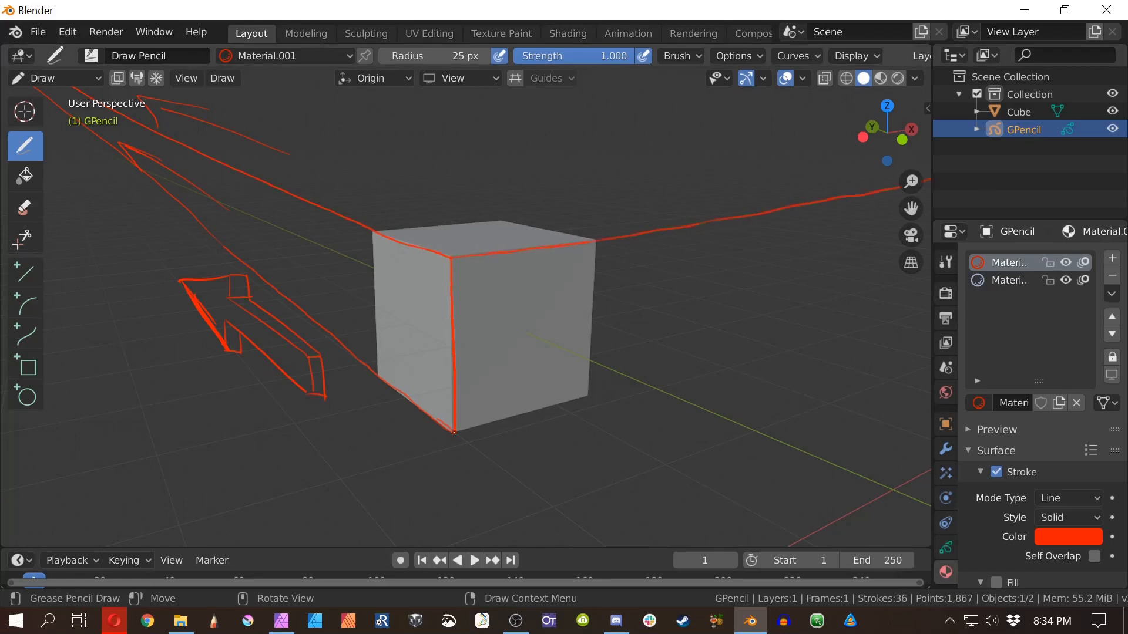
mouse_move(457, 432)
mouse_down()
mouse_move(562, 405)
mouse_move(927, 267)
mouse_up()
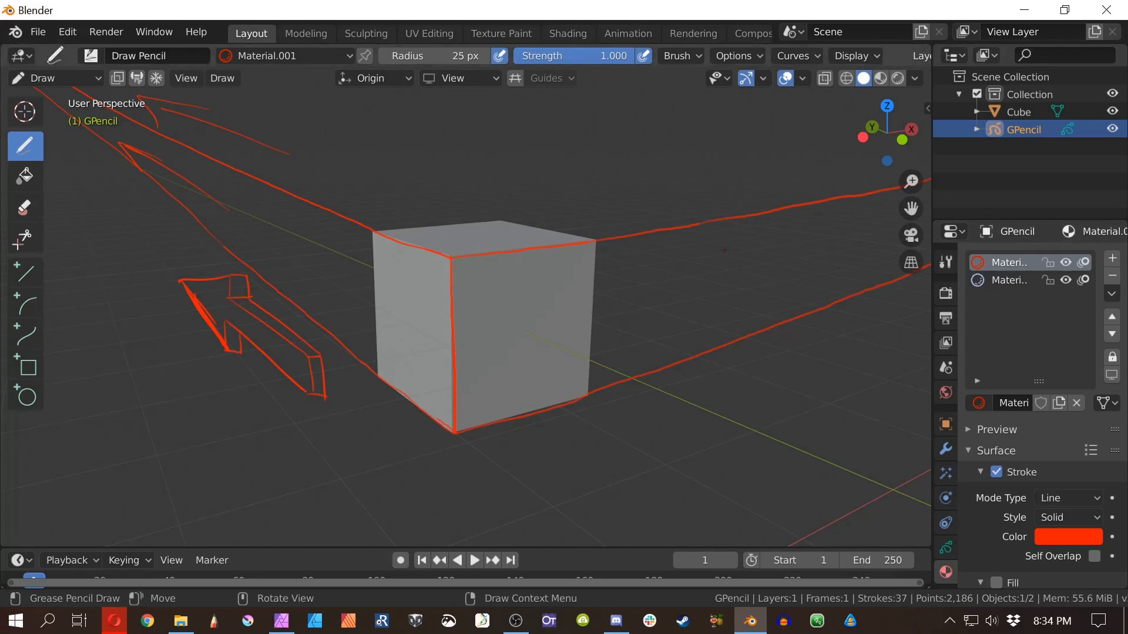
Step: Sketch the end face and receding top of a block arrow's shaft beside the cube's right face
drag(679, 409, 678, 415)
drag(679, 381, 700, 385)
mouse_move(698, 386)
mouse_down()
mouse_move(697, 425)
mouse_move(682, 384)
mouse_move(806, 349)
mouse_up()
key(ctrl+z)
drag(683, 380, 781, 347)
drag(699, 387, 800, 352)
drag(781, 345, 800, 352)
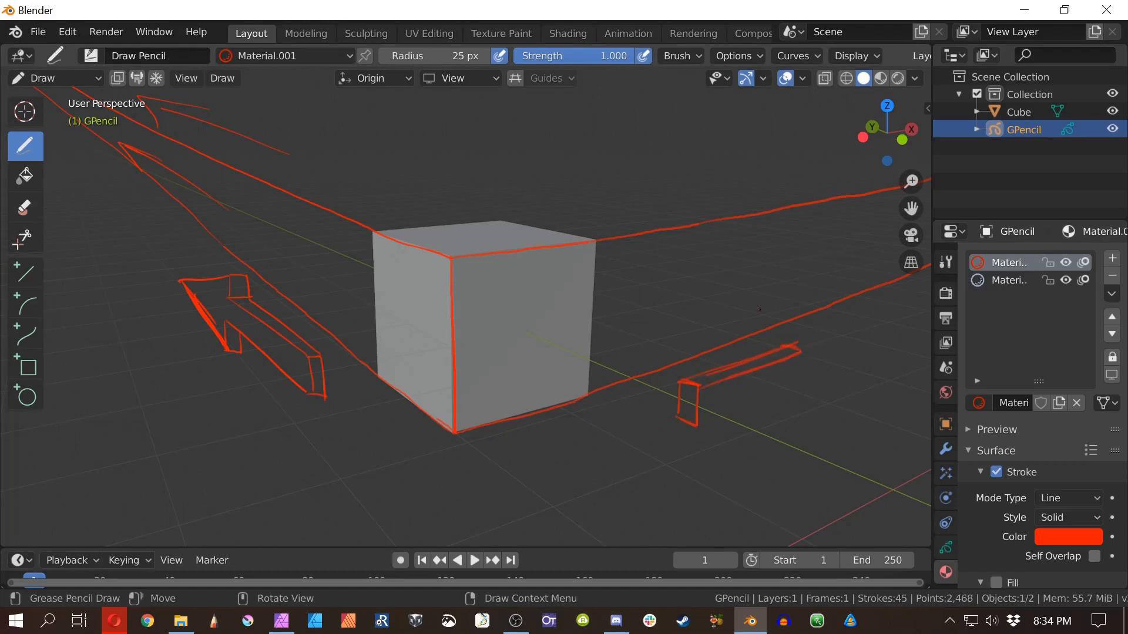
Step: Complete the right block arrow with a three-dimensional head pointing toward the right vanishing point
drag(786, 297, 786, 347)
drag(799, 352, 798, 302)
mouse_move(787, 296)
mouse_down()
mouse_move(888, 320)
mouse_move(811, 436)
mouse_up()
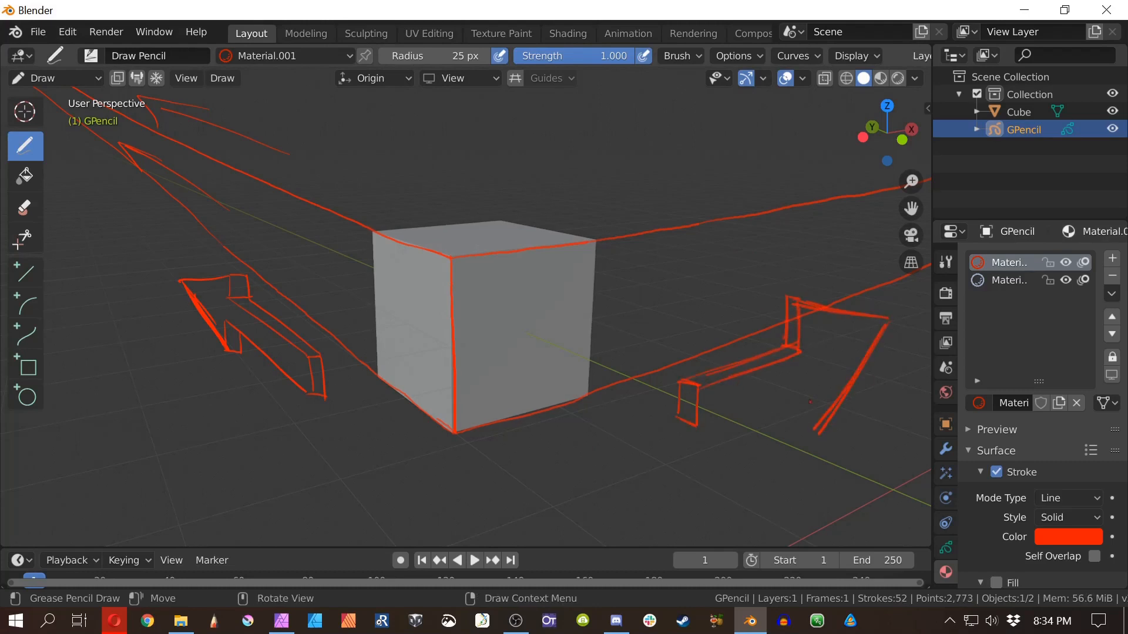
drag(807, 393, 810, 436)
mouse_move(803, 392)
mouse_down()
mouse_move(698, 418)
mouse_move(786, 438)
mouse_move(806, 427)
mouse_up()
drag(787, 424, 805, 420)
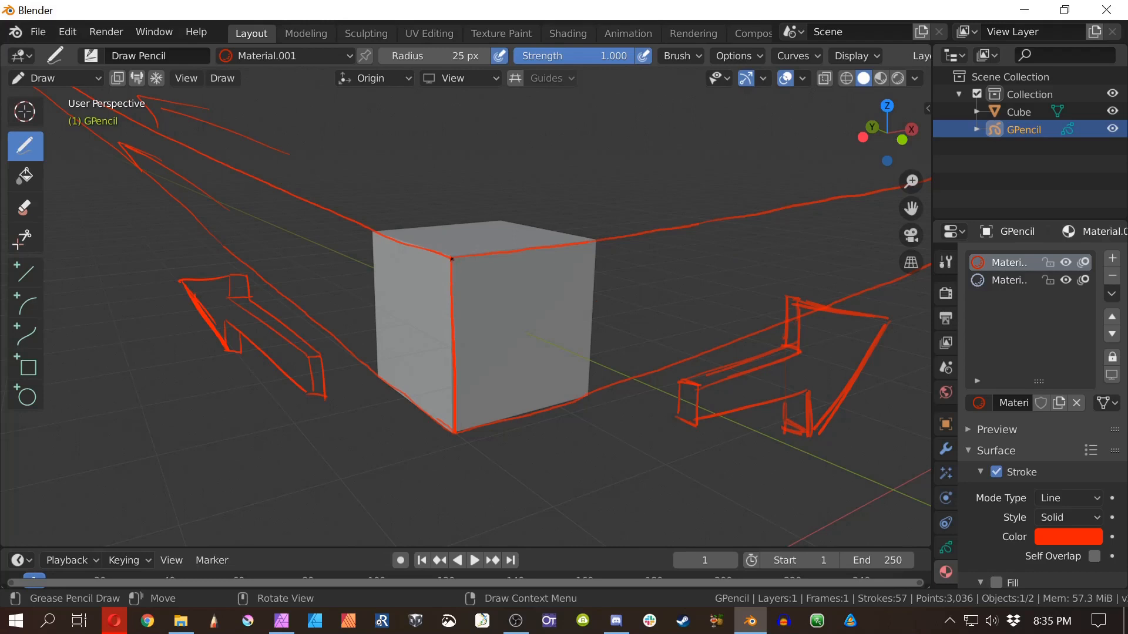
Step: Thicken the cube's front vertical edge and try short vertical marks where the left and right vanishing points lie
mouse_move(452, 259)
mouse_down()
mouse_move(453, 405)
mouse_move(455, 329)
mouse_move(460, 387)
mouse_up()
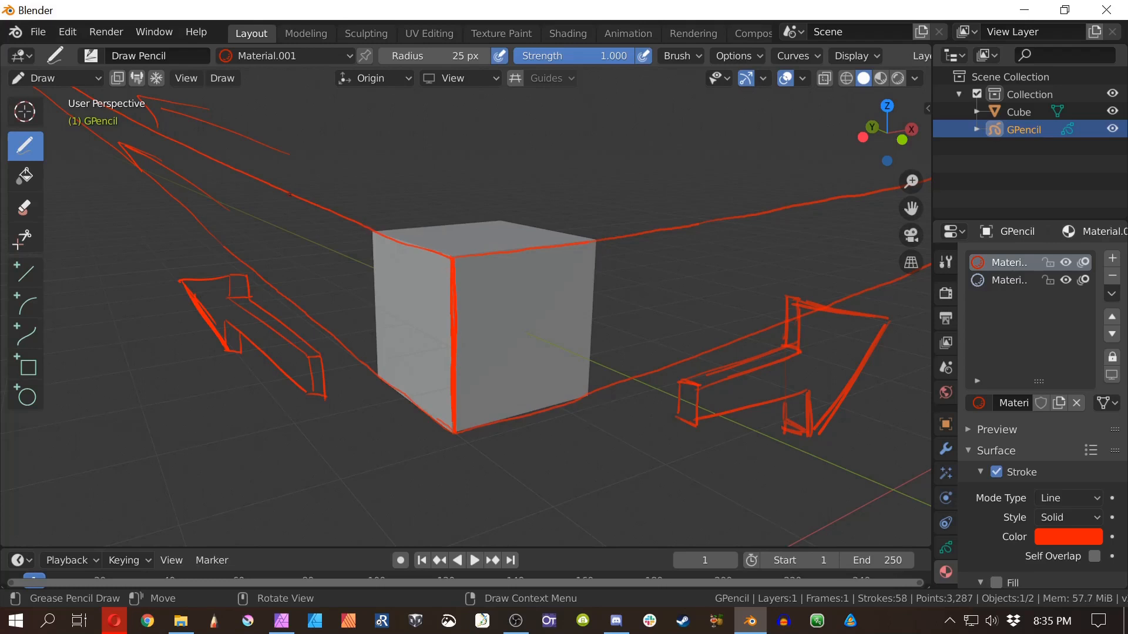
drag(69, 295, 74, 369)
drag(919, 393, 917, 368)
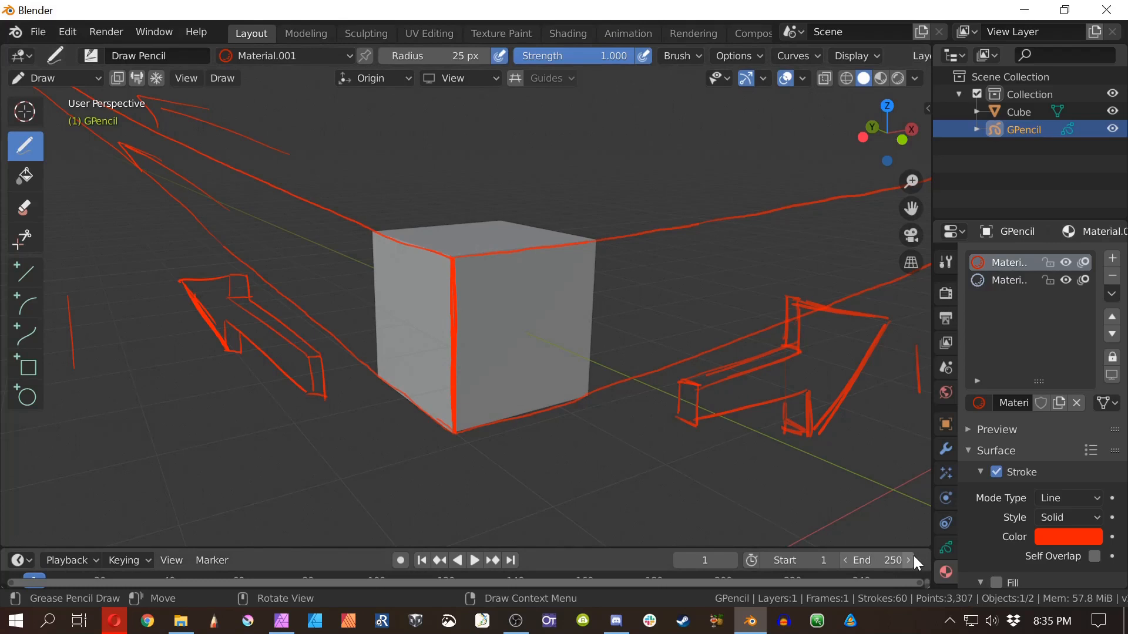
key(ctrl+z)
key(ctrl+z)
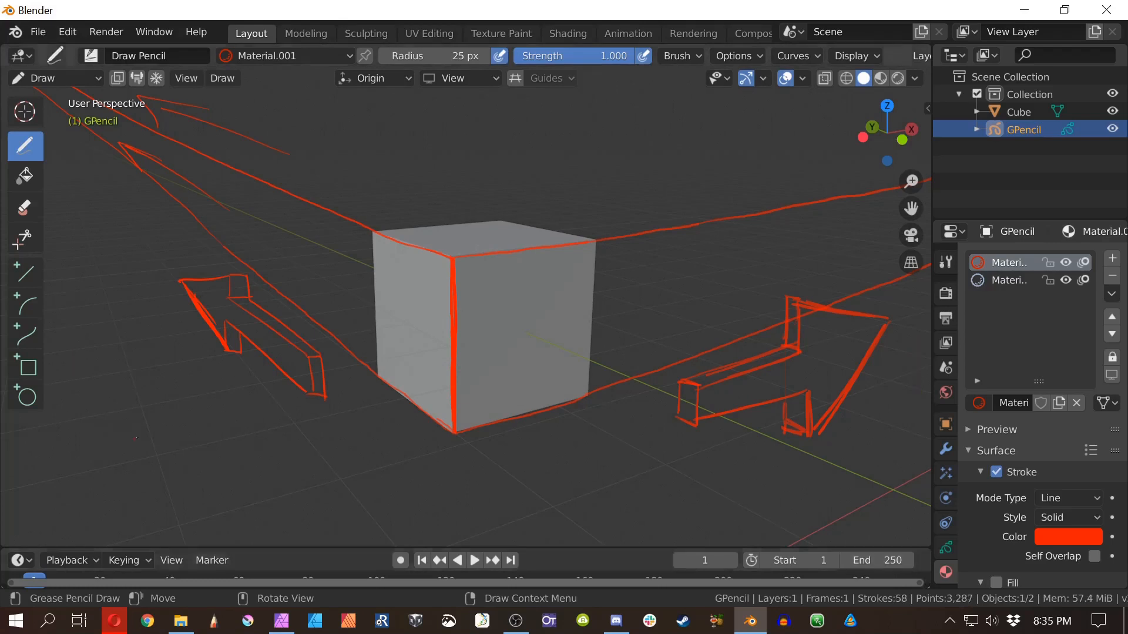
Step: Sketch a small square below the left arrow and try short marks above, below and to both sides of the cube
mouse_move(179, 434)
mouse_down()
mouse_move(127, 445)
mouse_move(125, 433)
mouse_move(128, 482)
mouse_move(184, 481)
mouse_up()
mouse_move(123, 454)
mouse_down()
mouse_move(125, 477)
mouse_move(176, 482)
mouse_move(162, 482)
mouse_up()
drag(406, 102, 503, 105)
drag(468, 524, 359, 521)
drag(65, 330, 75, 431)
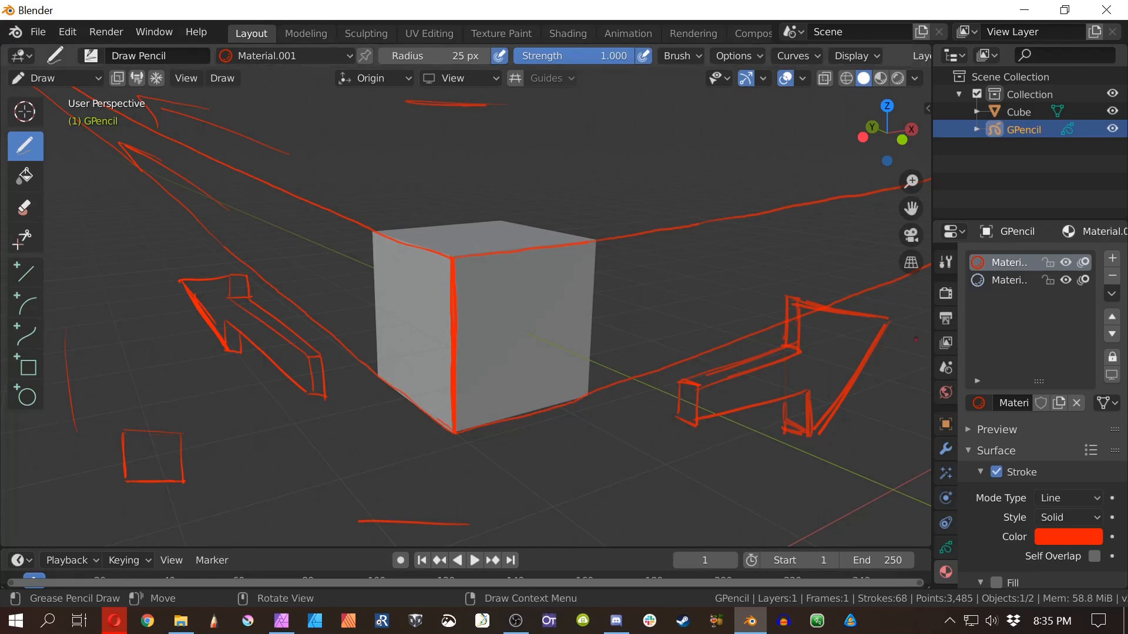
drag(916, 347, 914, 382)
key(ctrl+z)
key(ctrl+z)
key(ctrl+z)
key(ctrl+z)
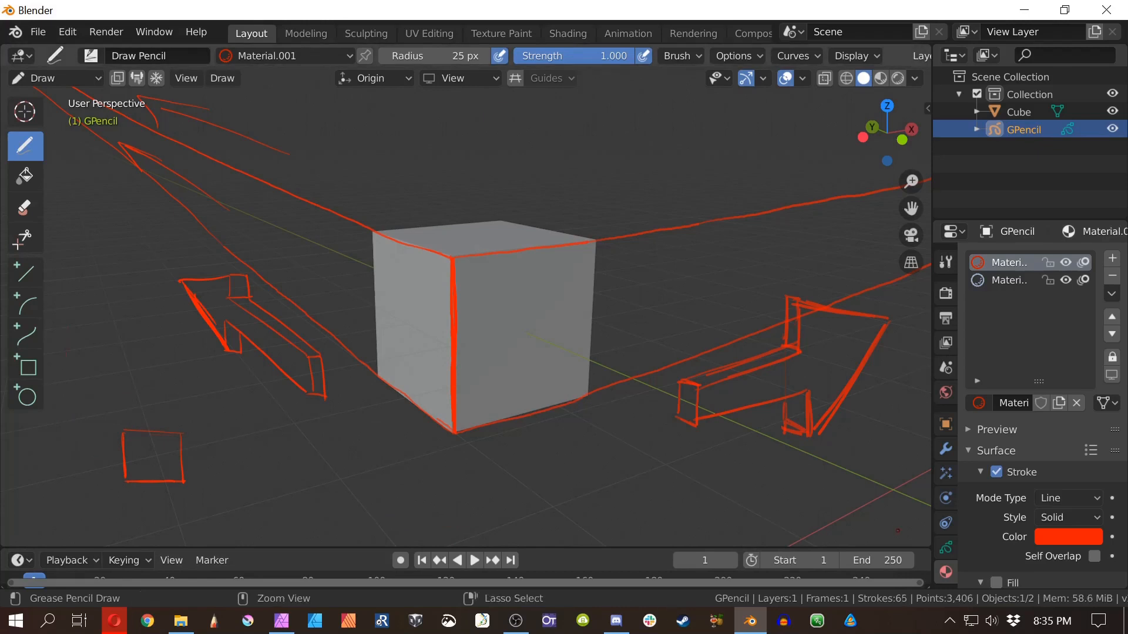
Step: Thicken the outline of the small square, then undo all of its strokes
mouse_move(122, 431)
mouse_down()
mouse_move(177, 432)
mouse_move(160, 431)
mouse_move(123, 482)
mouse_move(123, 462)
mouse_move(180, 434)
mouse_up()
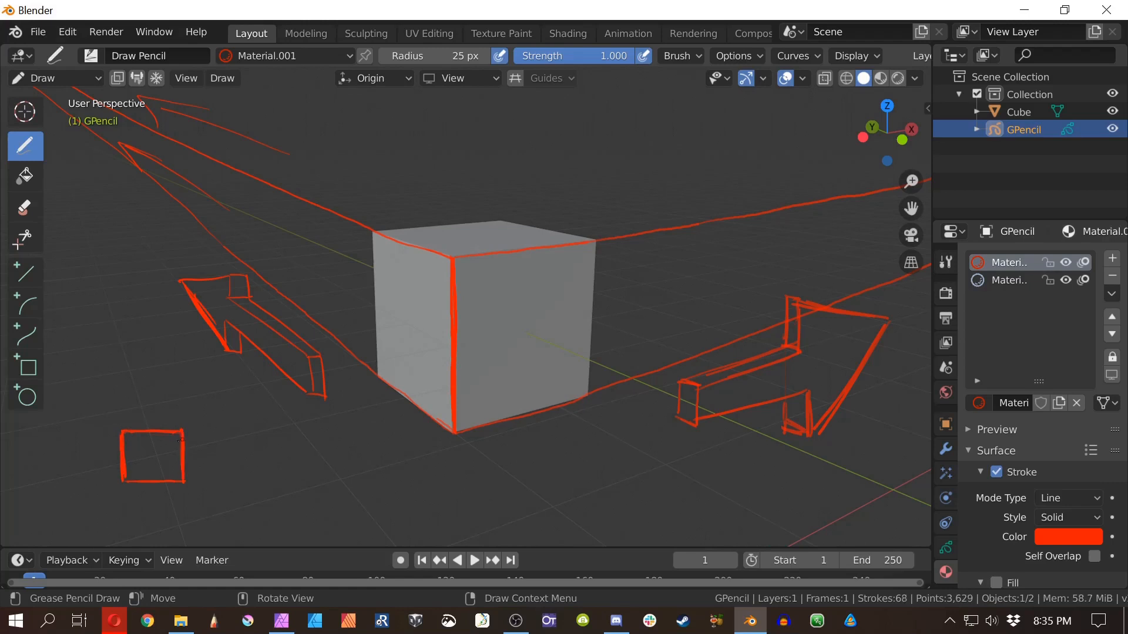
drag(180, 480, 125, 482)
key(ctrl+z)
key(ctrl+z)
key(ctrl+z)
key(ctrl+z)
key(ctrl+z)
key(ctrl+z)
key(ctrl+z)
key(ctrl+z)
key(ctrl+z)
key(ctrl+z)
key(ctrl+z)
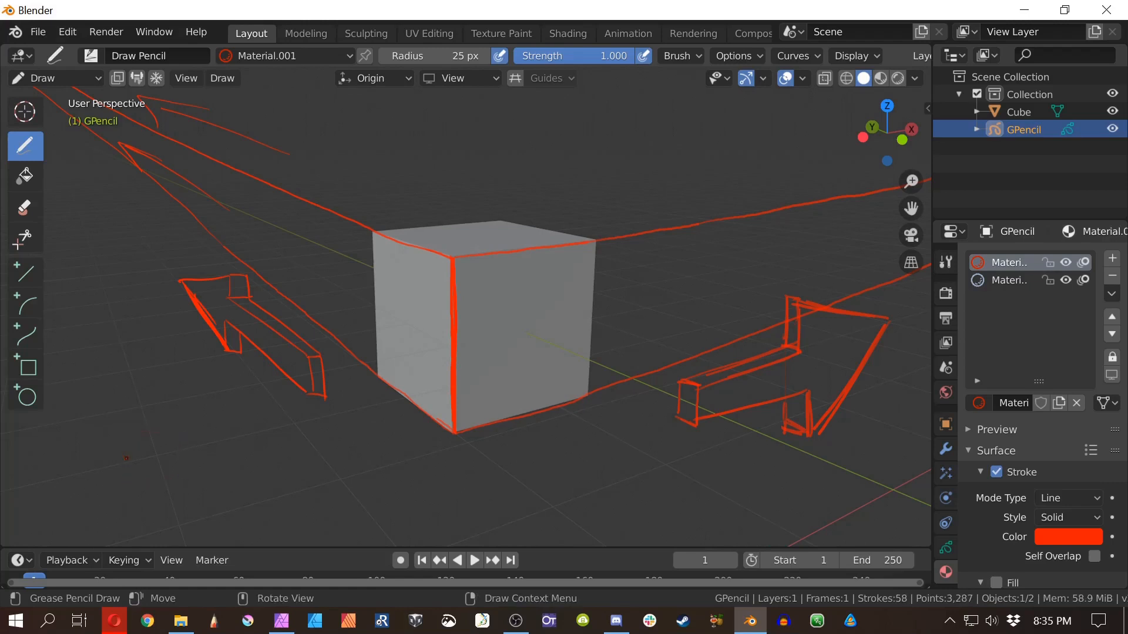
Step: Trace the cube's front, left and right vertical edges in red
drag(451, 271, 449, 365)
drag(373, 230, 375, 371)
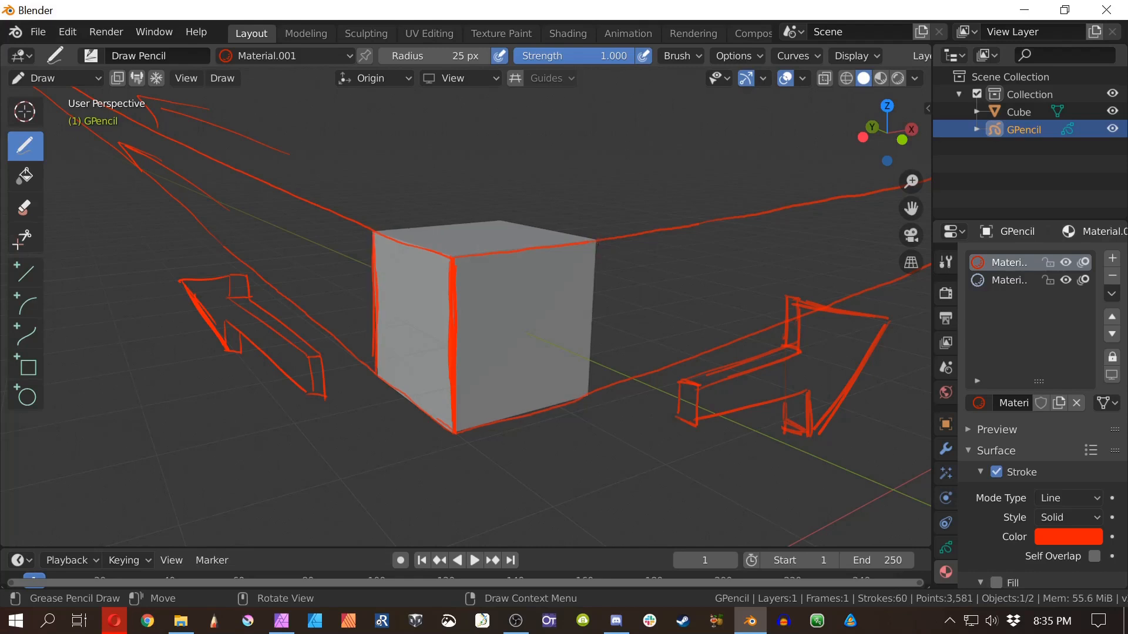
drag(597, 242, 593, 396)
Step: Draw guide lines from the cube's back top corner toward both vanishing points and sketch the hidden back vertical edge
drag(502, 221, 152, 100)
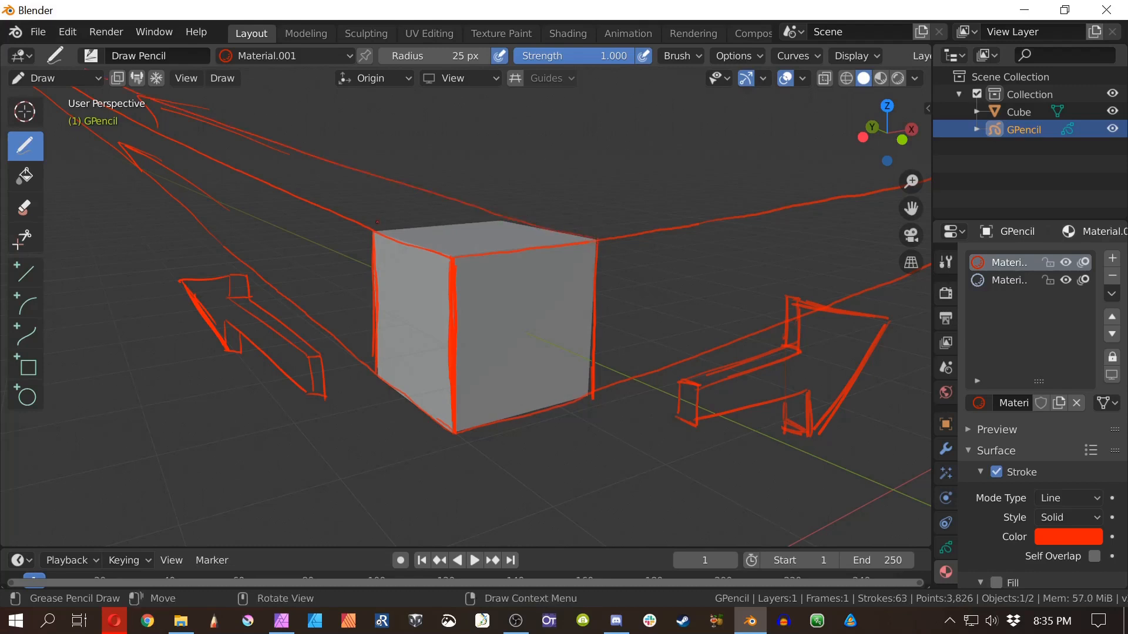
drag(369, 222, 363, 238)
key(ctrl+z)
key(ctrl+z)
drag(519, 215, 928, 153)
drag(501, 201, 504, 365)
key(ctrl+z)
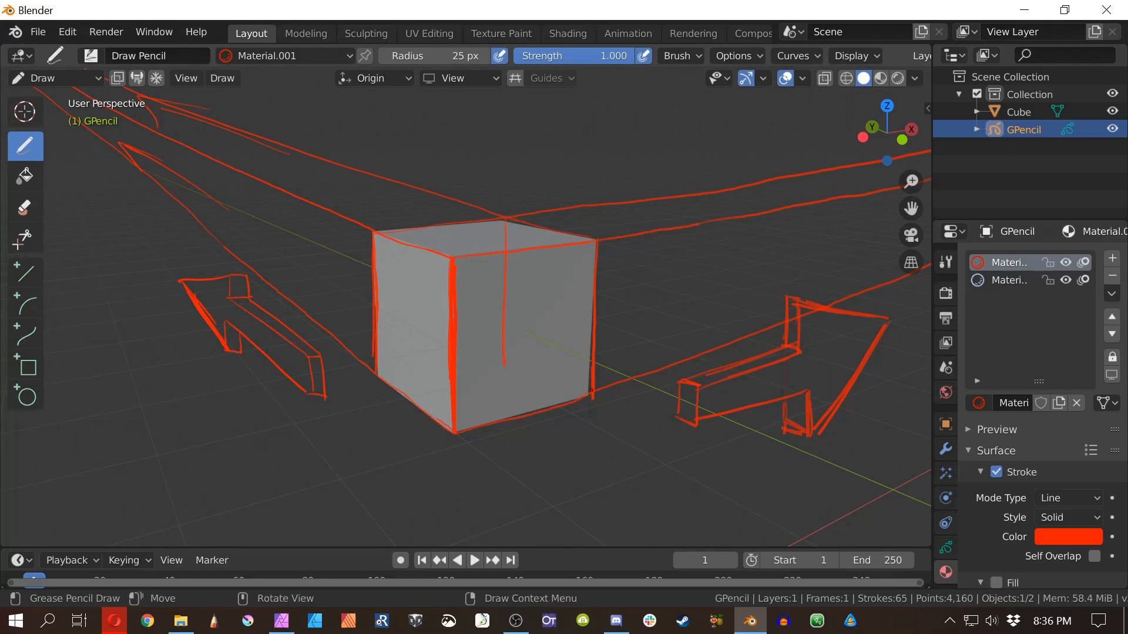
Step: Sketch the cube's hidden bottom edge from the lower right corner to the hidden back corner
drag(591, 391, 507, 348)
mouse_move(602, 392)
mouse_down()
mouse_move(584, 383)
mouse_move(594, 399)
mouse_move(579, 371)
mouse_up()
key(ctrl+z)
key(ctrl+z)
key(ctrl+z)
mouse_move(503, 339)
mouse_down()
mouse_move(584, 391)
mouse_move(504, 342)
mouse_up()
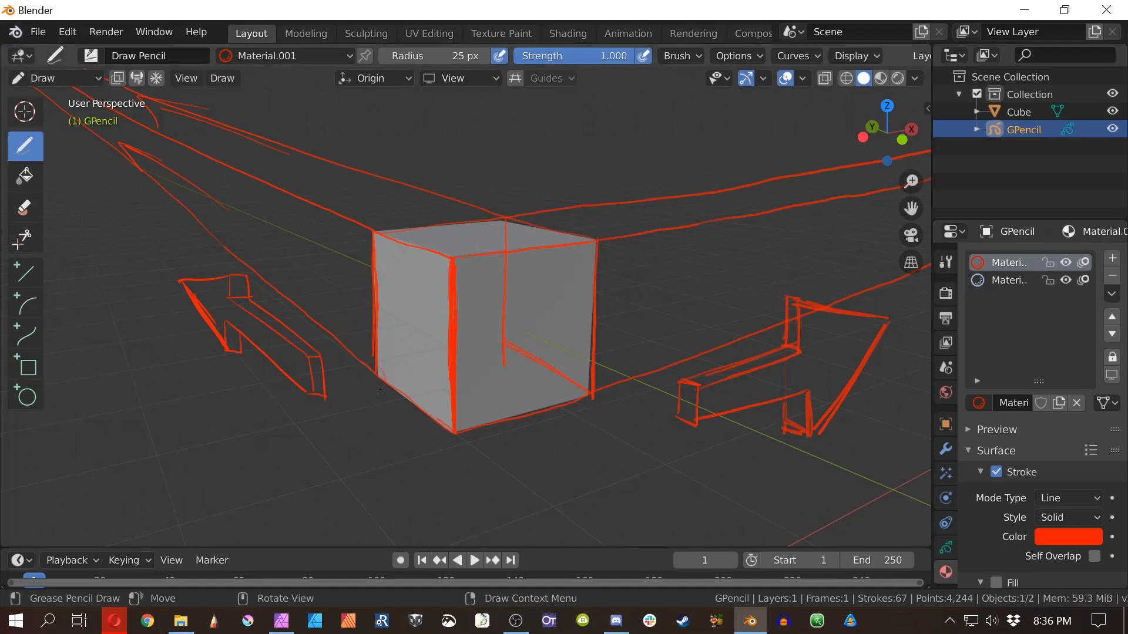
Step: Complete the hidden bottom edge from the lower left corner and retrace the back vertical edge with X-ray display turned on
drag(380, 390, 376, 375)
key(ctrl+z)
mouse_move(402, 368)
mouse_down()
mouse_move(481, 353)
mouse_move(382, 377)
mouse_up()
drag(505, 350, 589, 392)
key(alt+z)
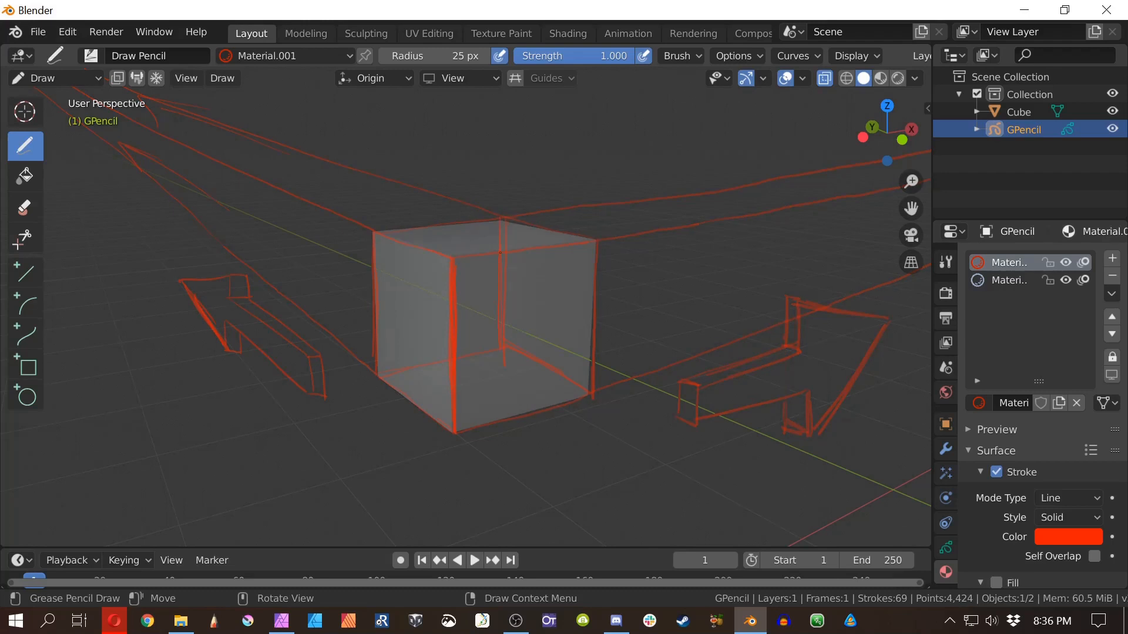
drag(500, 253, 508, 339)
Step: Undo the traced cube edges, the back corner guide lines and the head of the right block arrow
key(ctrl+z)
key(ctrl+z)
key(ctrl+z)
key(ctrl+z)
key(ctrl+z)
key(ctrl+z)
key(ctrl+z)
key(ctrl+z)
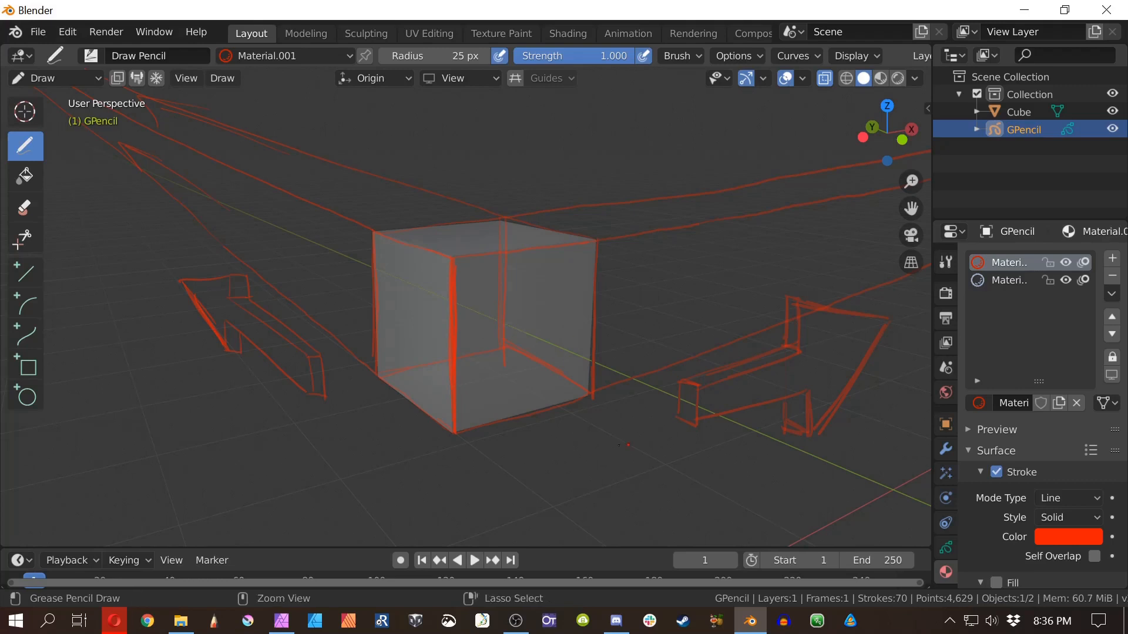
key(ctrl+z)
key(ctrl+z)
key(ctrl+z)
key(ctrl+z)
key(ctrl+z)
key(ctrl+z)
key(ctrl+z)
key(ctrl+z)
key(ctrl+z)
key(ctrl+z)
key(ctrl+z)
key(ctrl+z)
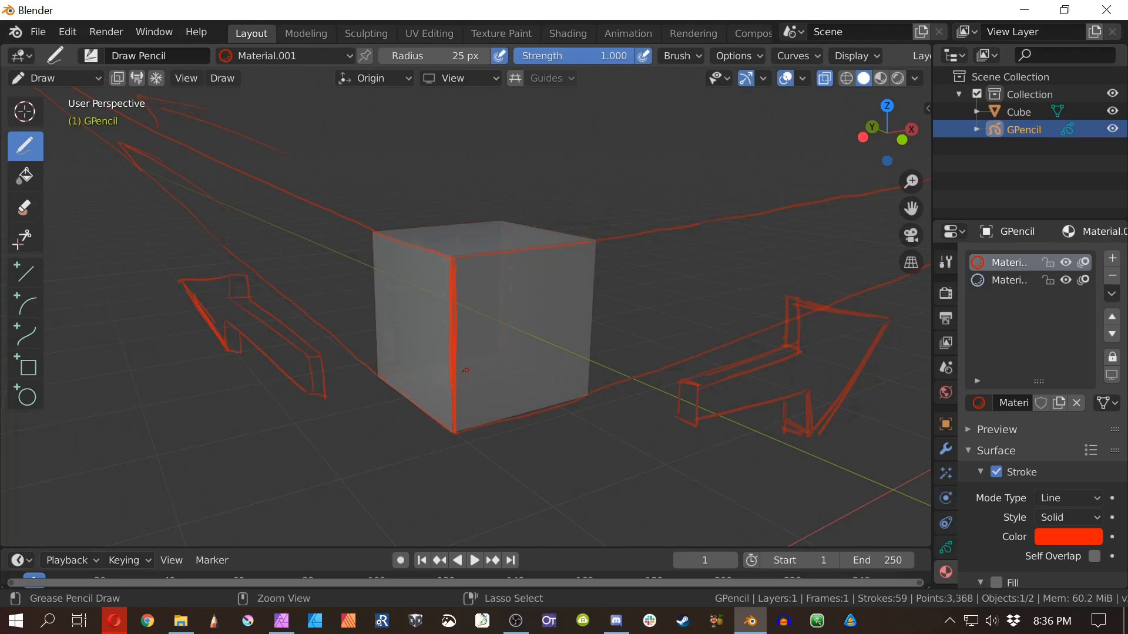
key(ctrl+z)
key(ctrl+z)
key(ctrl+z)
key(ctrl+z)
key(ctrl+z)
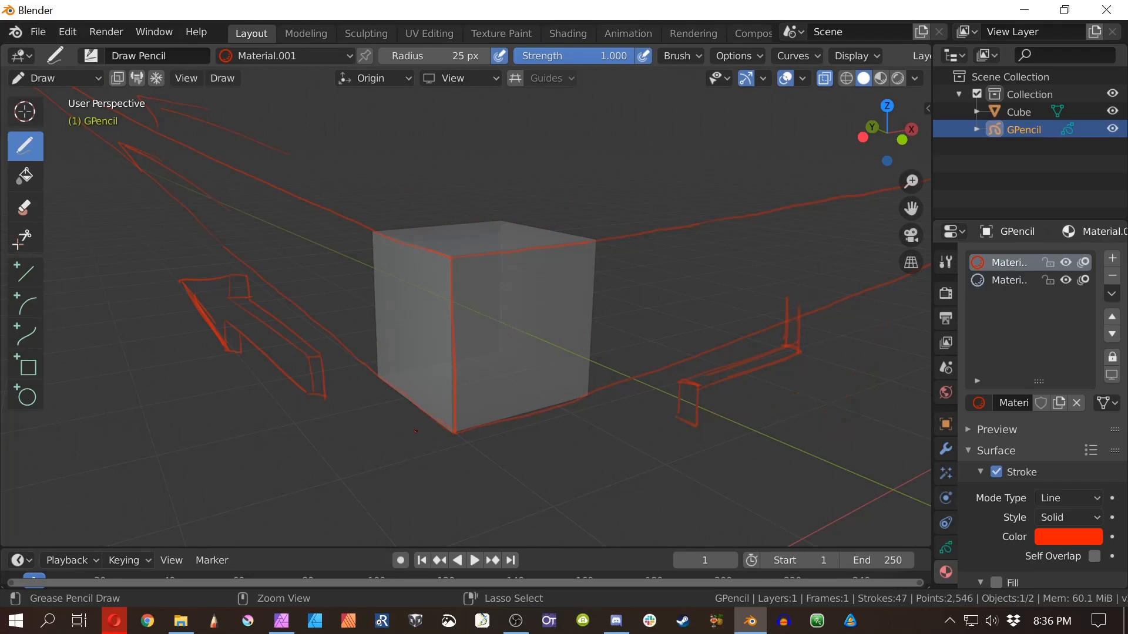
scroll(484, 398, down, 5)
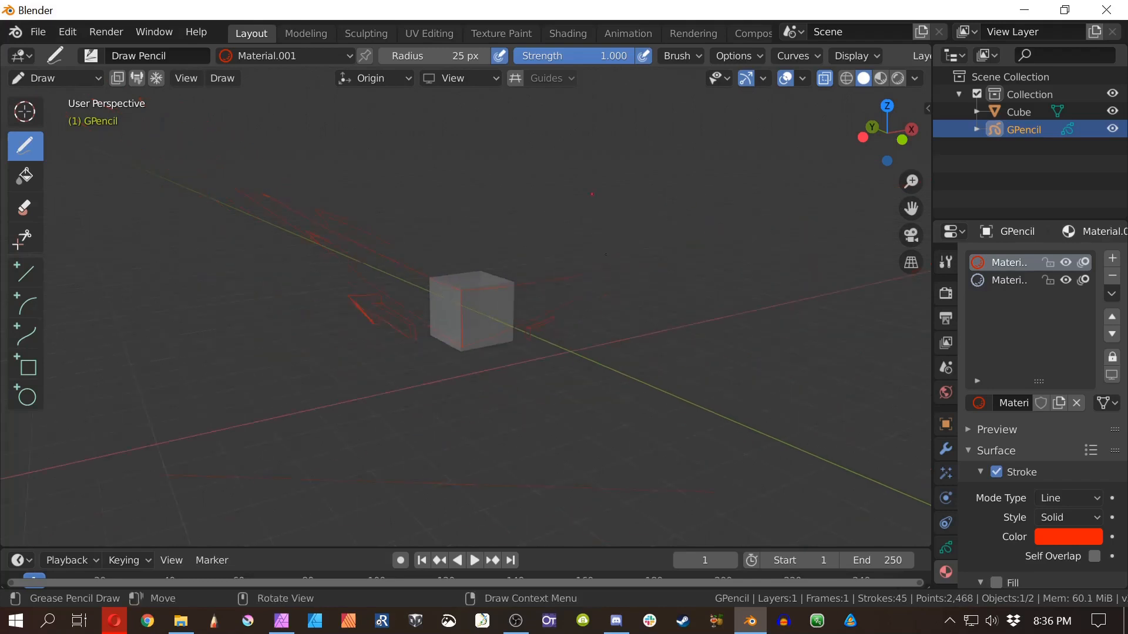
Step: Switch to Affinity Photo and draw a very thin horizontal rectangle extending just past both sides of the canvas
key(alt+Tab)
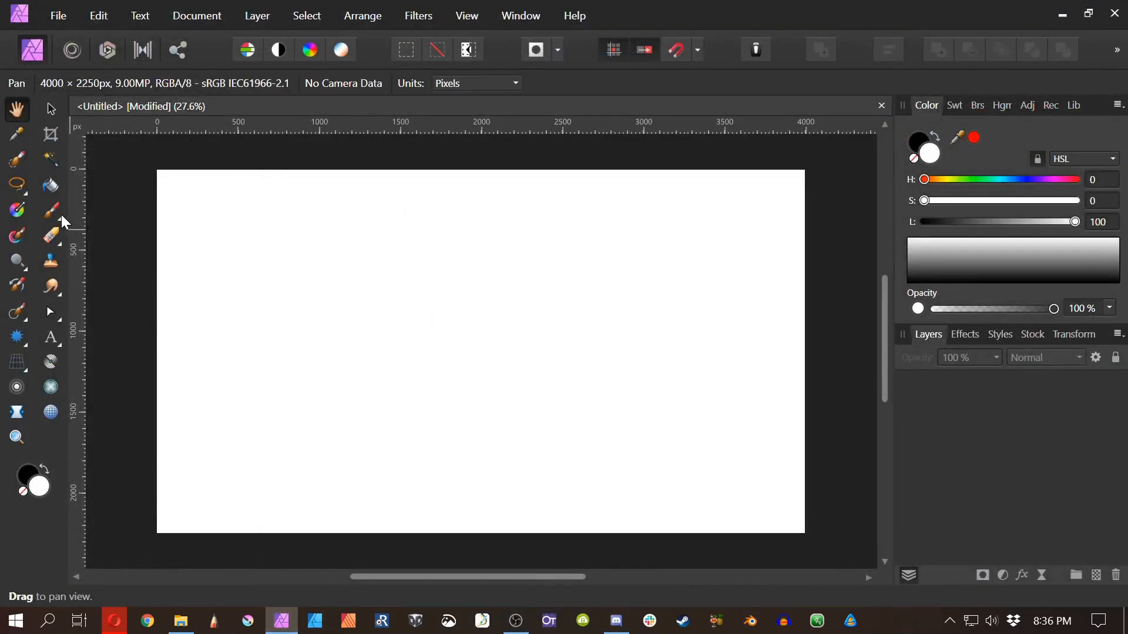
click(54, 211)
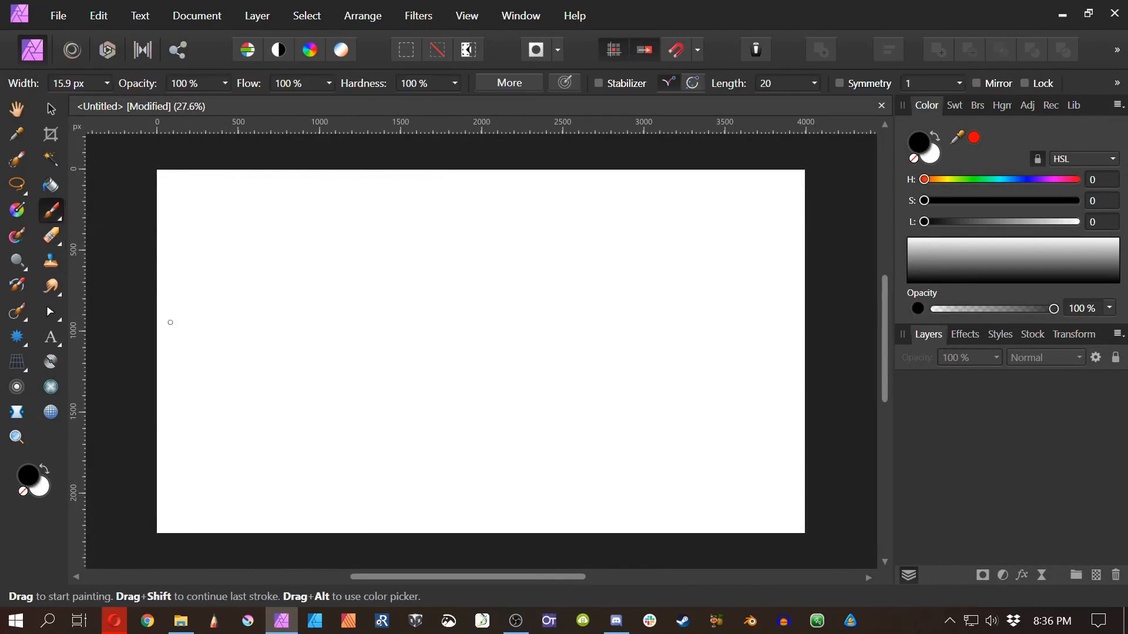
click(10, 340)
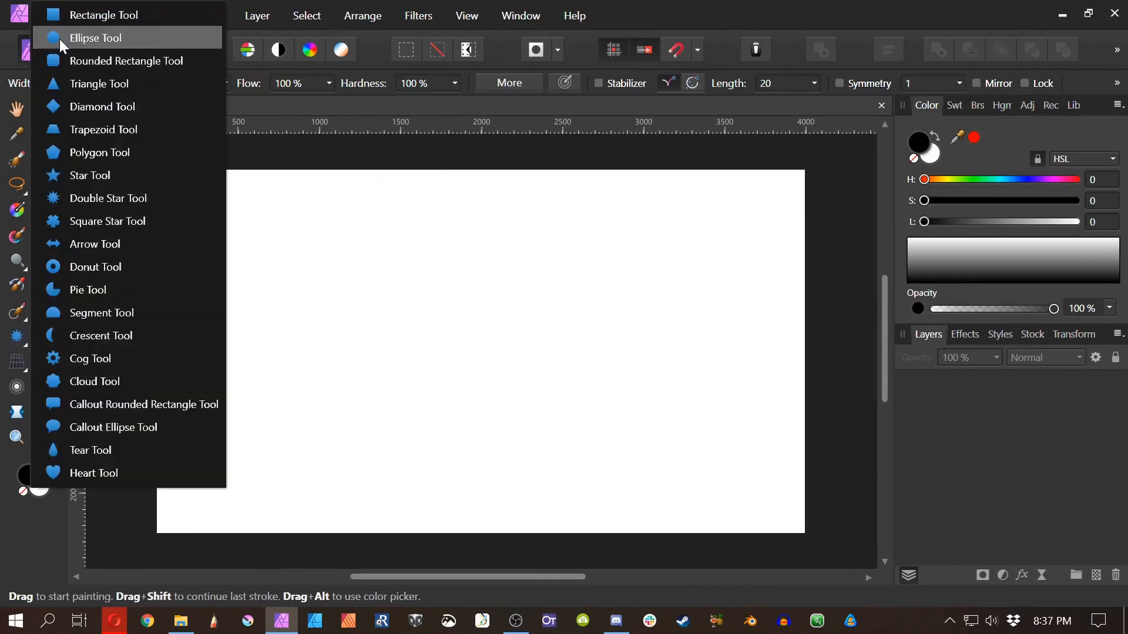
click(63, 19)
click(19, 340)
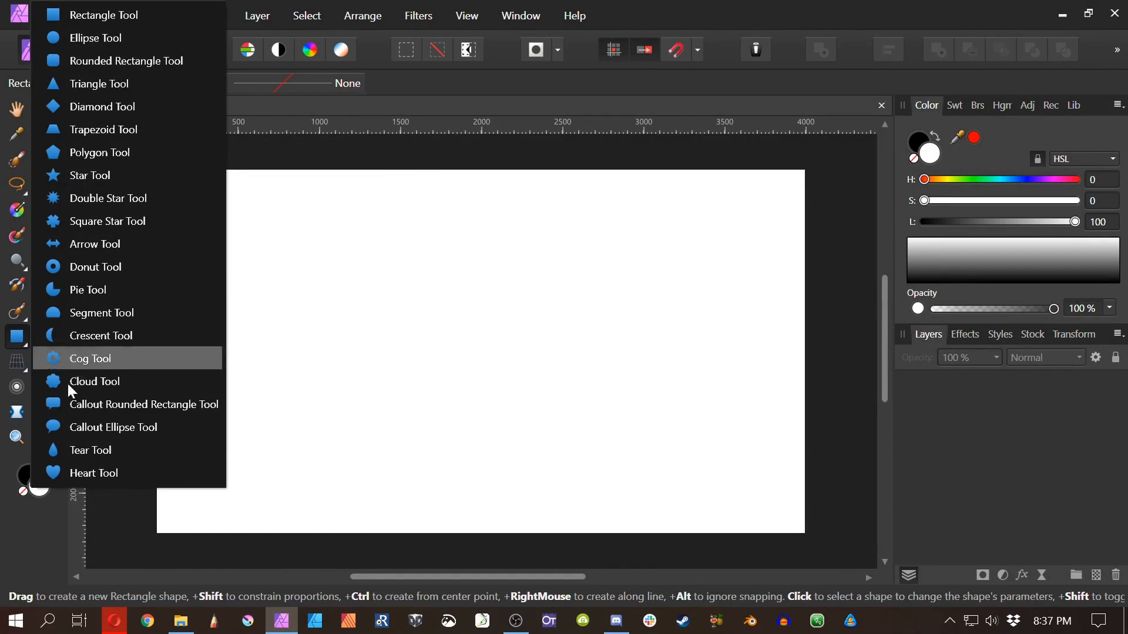
click(18, 337)
click(20, 349)
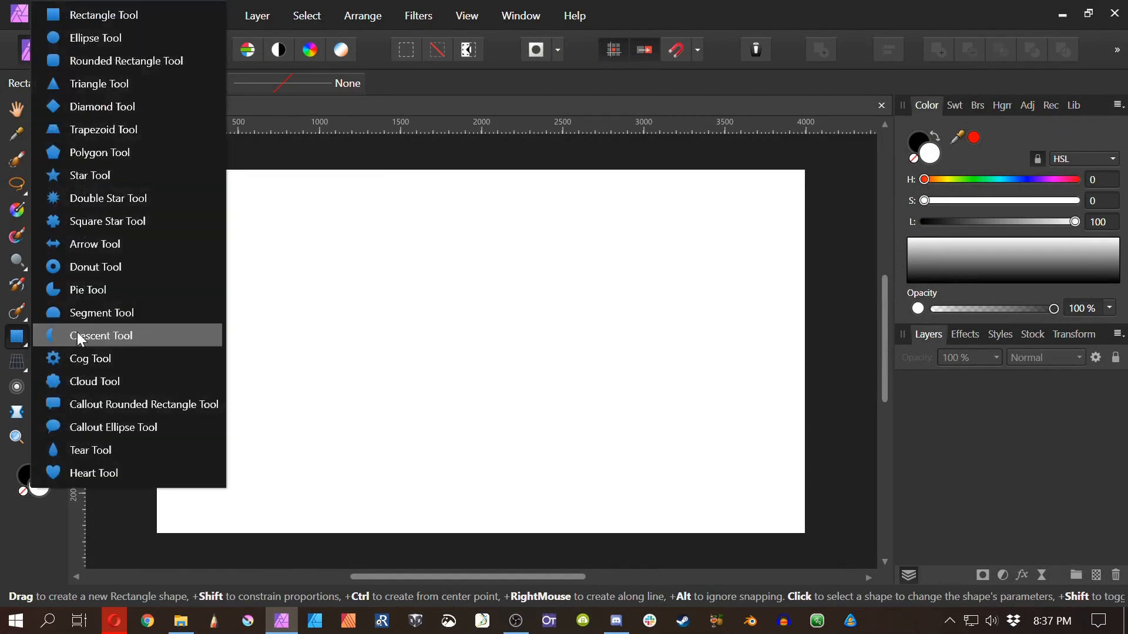
click(74, 21)
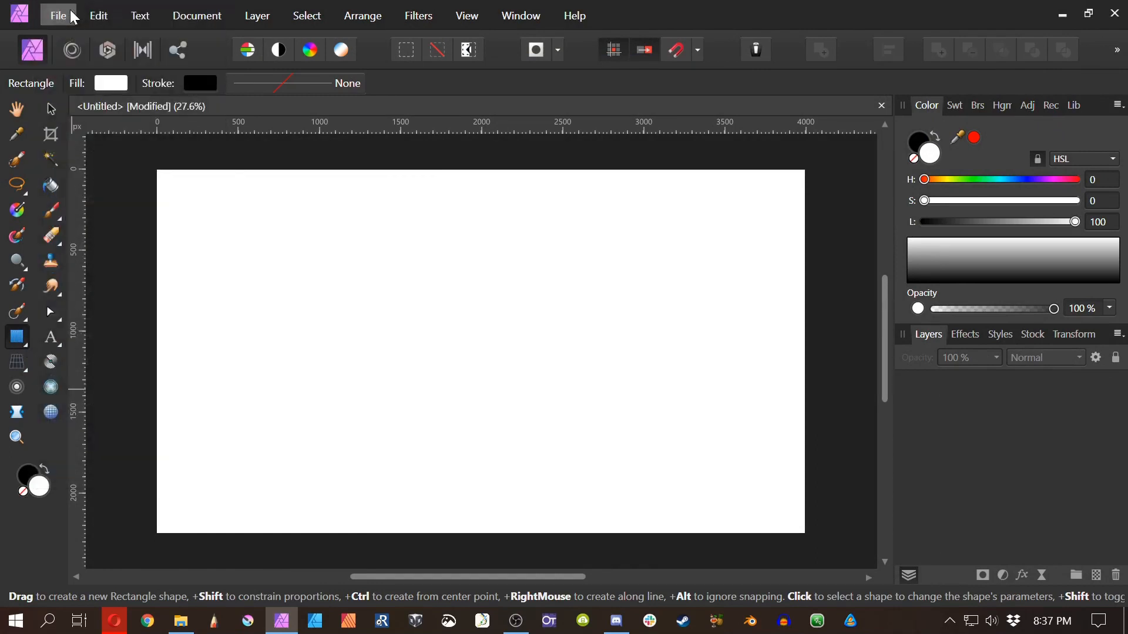
drag(143, 238, 839, 242)
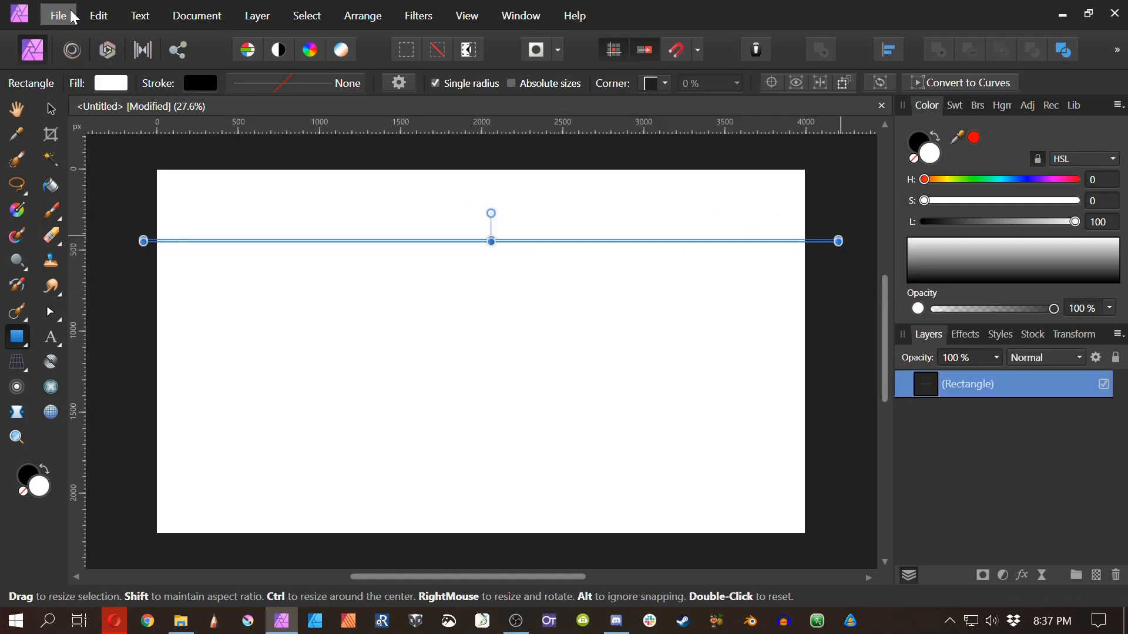
Step: Give the thin rectangle a red fill and no stroke colour
click(911, 145)
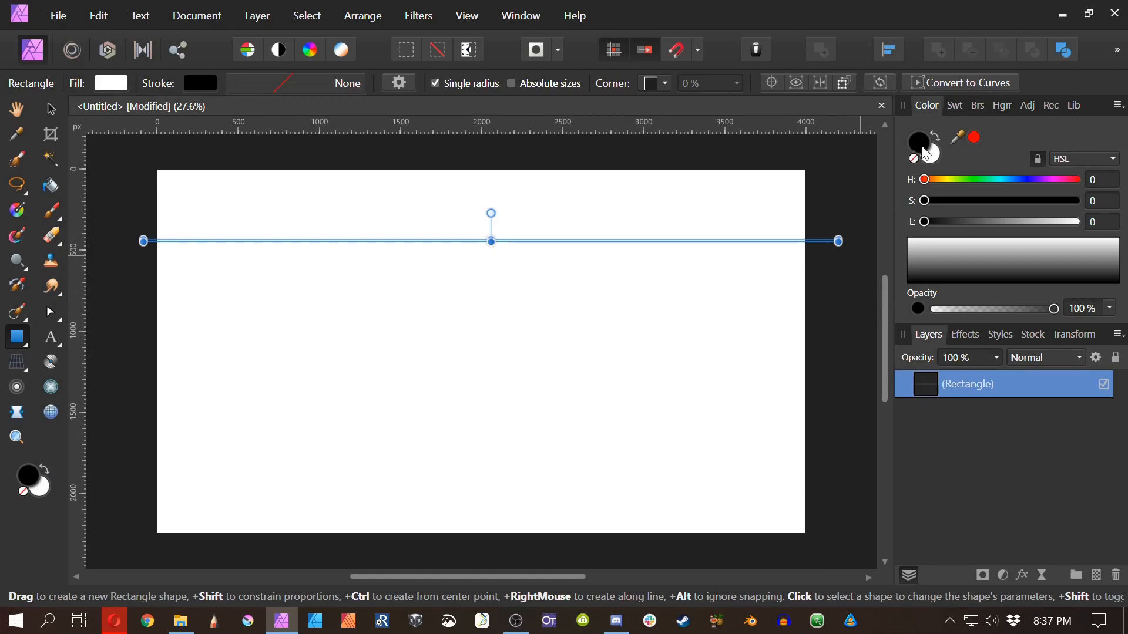
click(936, 158)
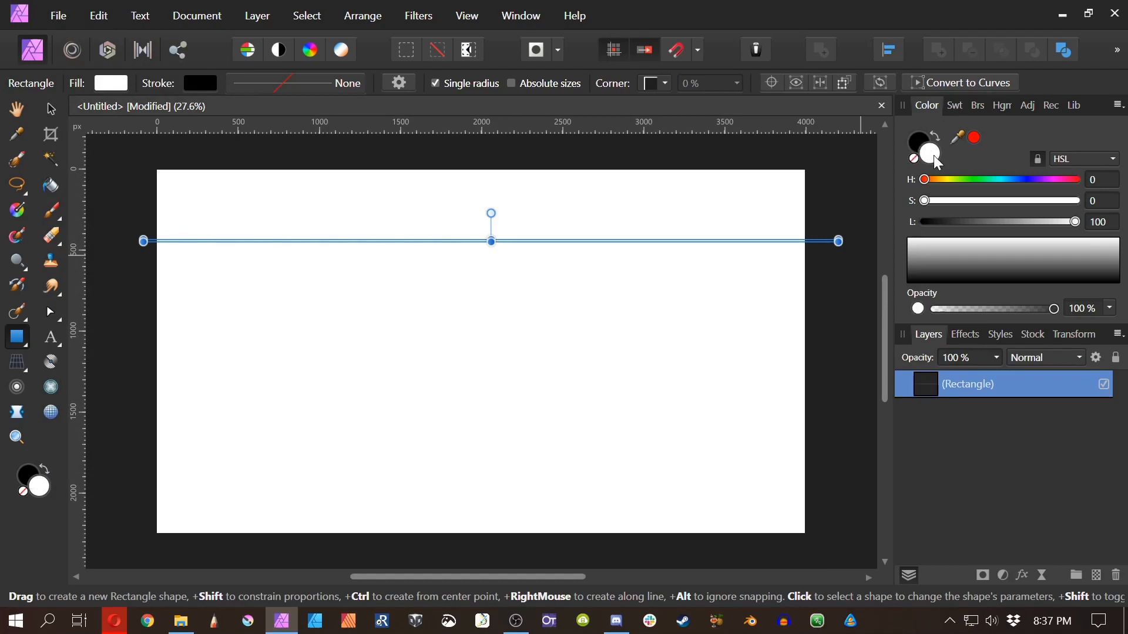
click(974, 137)
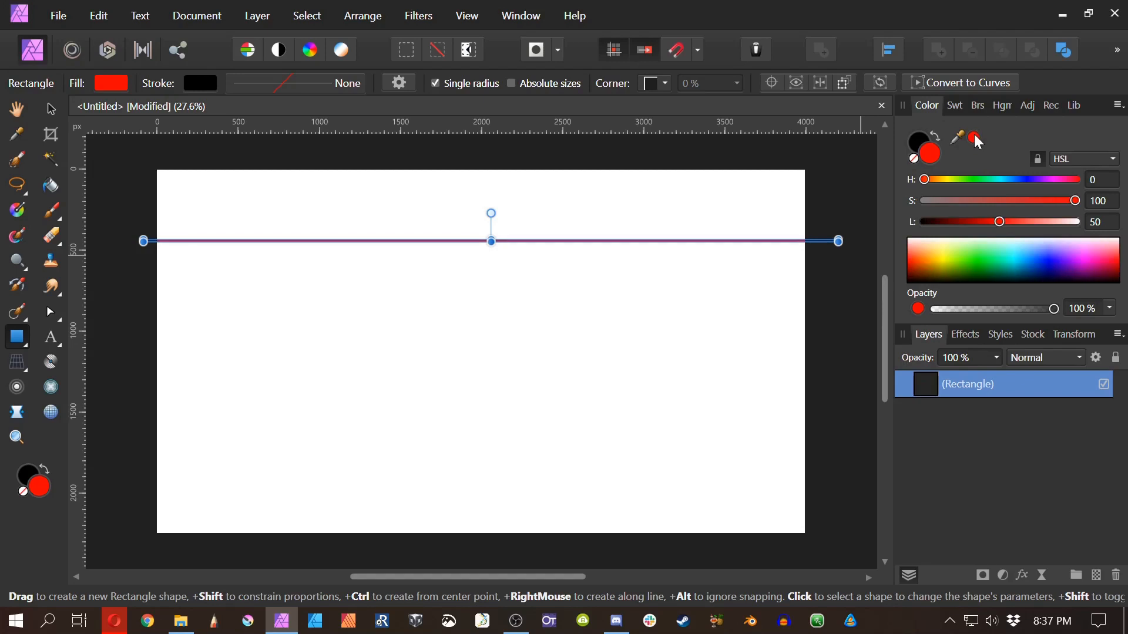
click(918, 142)
click(913, 159)
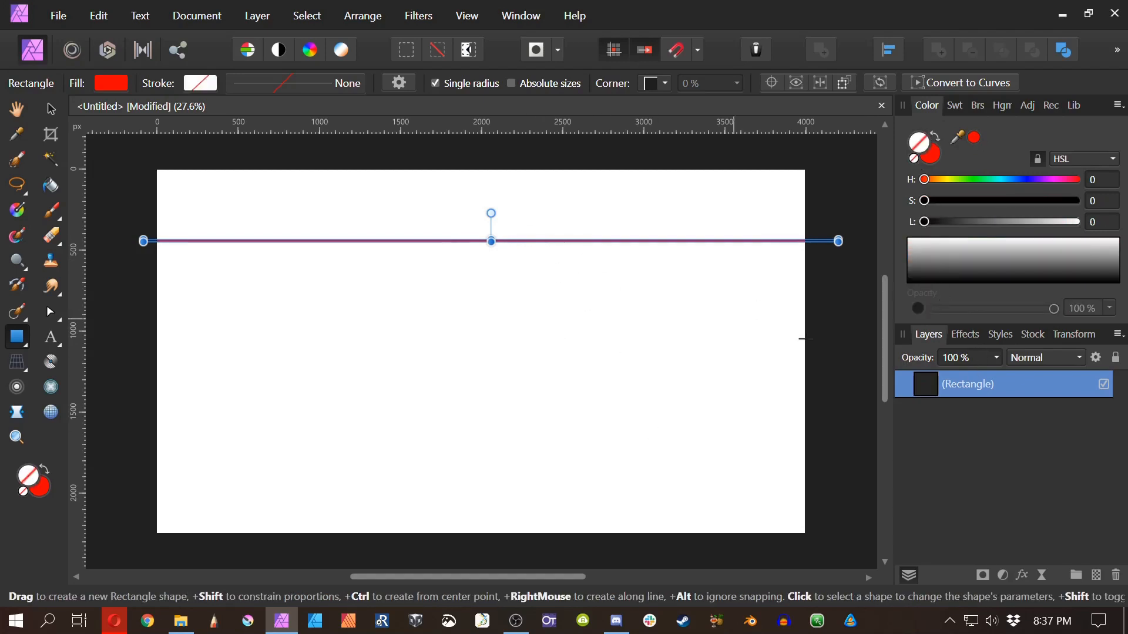
Step: Rename the rectangle layer Horizonline and move the line down to slightly above the canvas's vertical middle
double_click(968, 385)
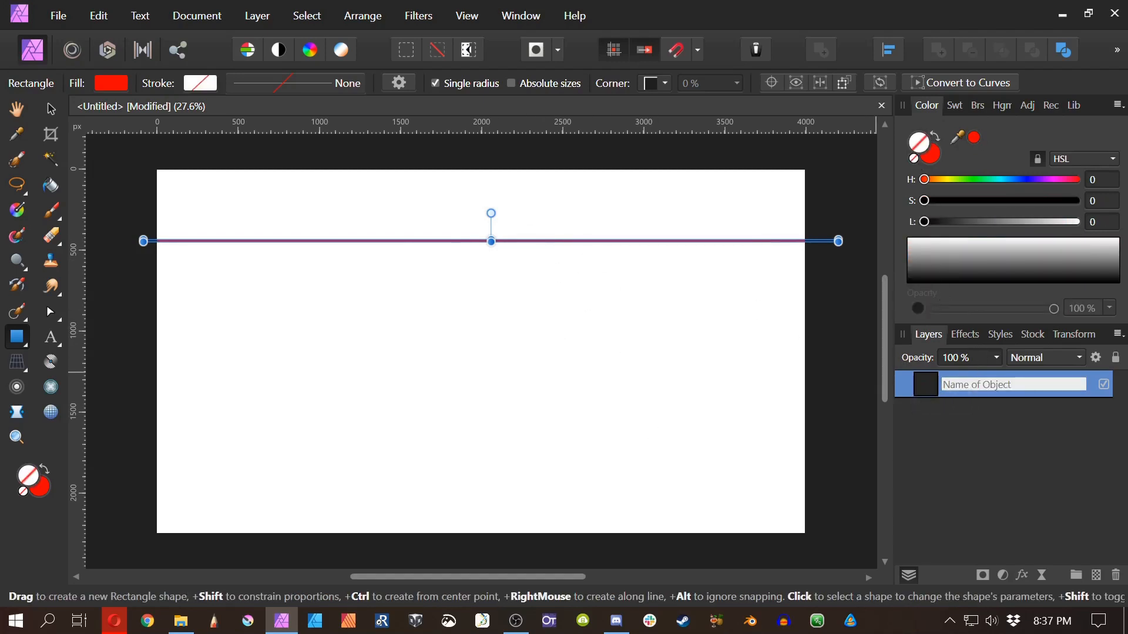
text(Horizonline)
key(Return)
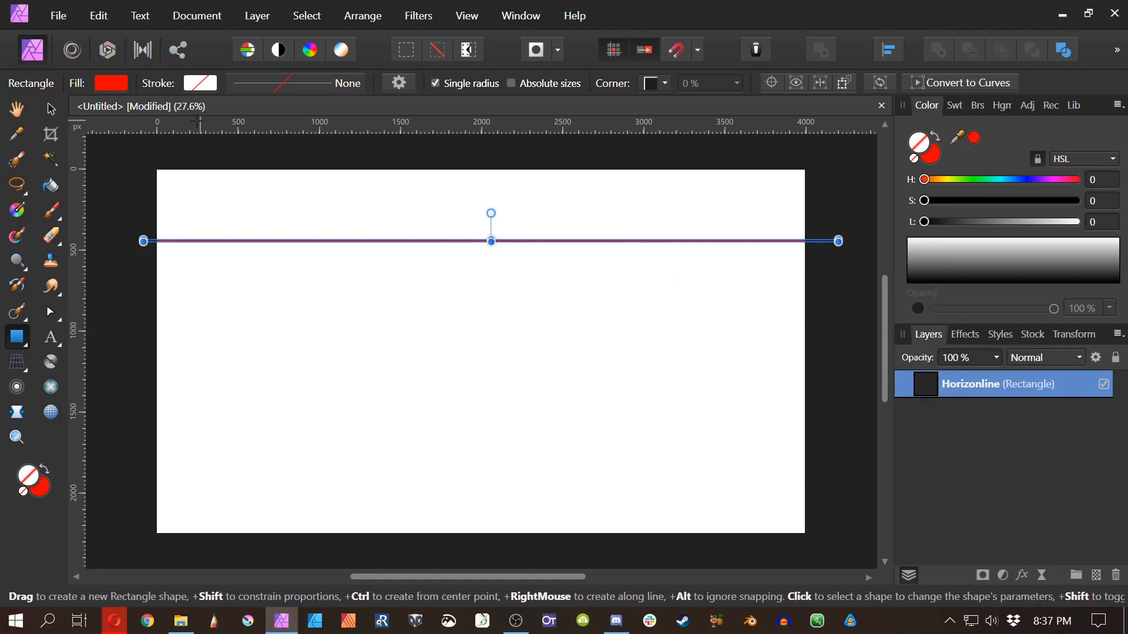
click(50, 108)
drag(274, 240, 268, 323)
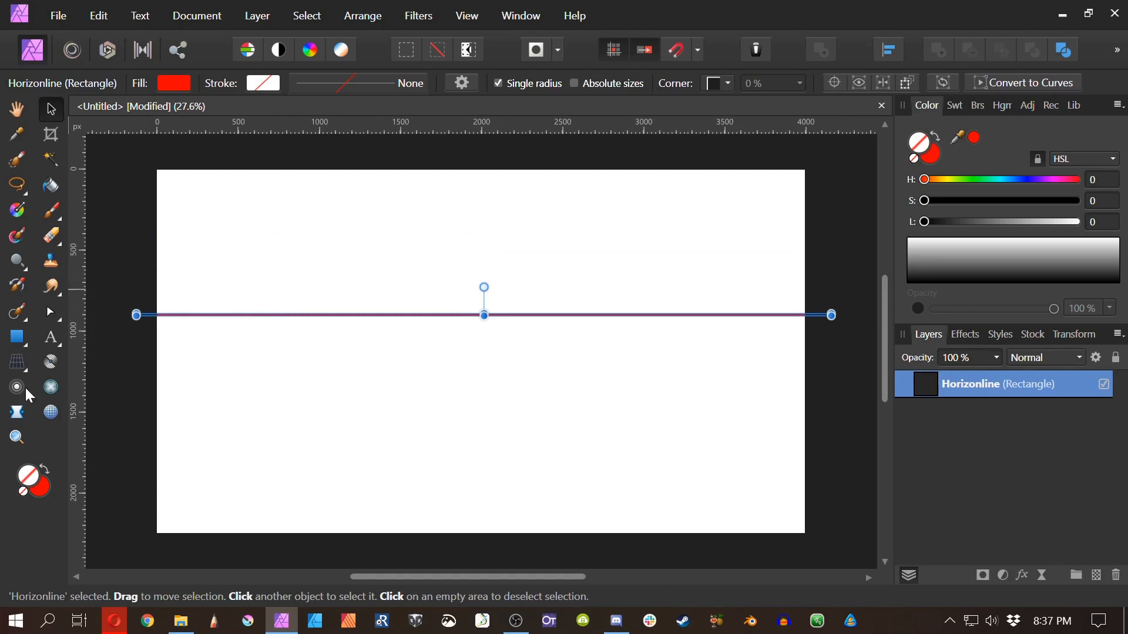
Step: Draw a double star about 3000 px wide, centred near the horizon line on the right half of the canvas
click(17, 343)
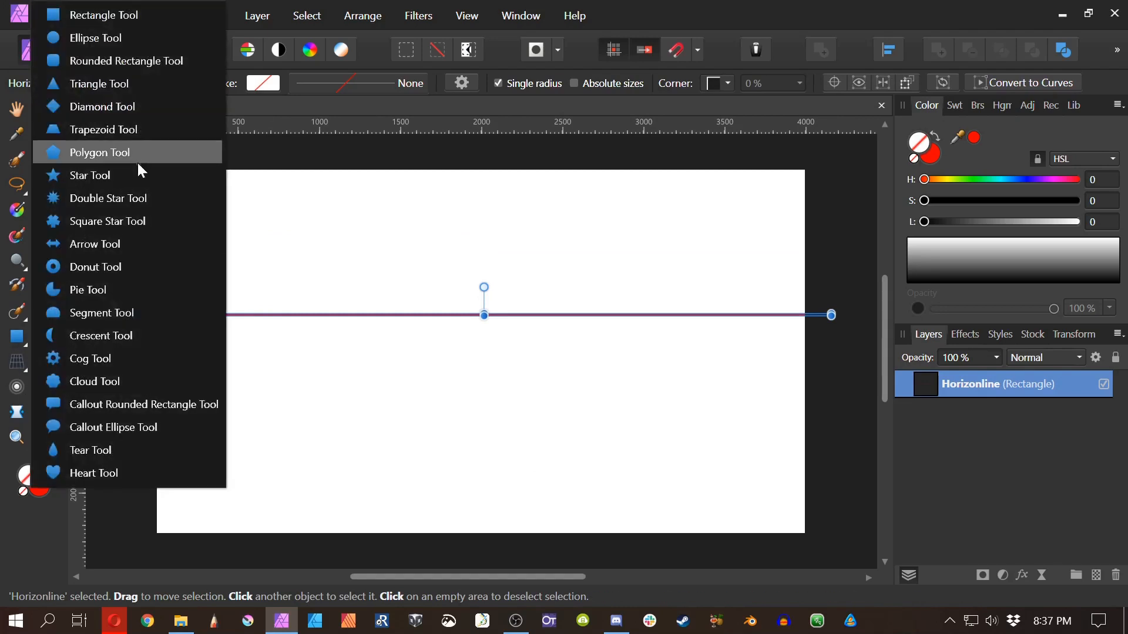
click(131, 201)
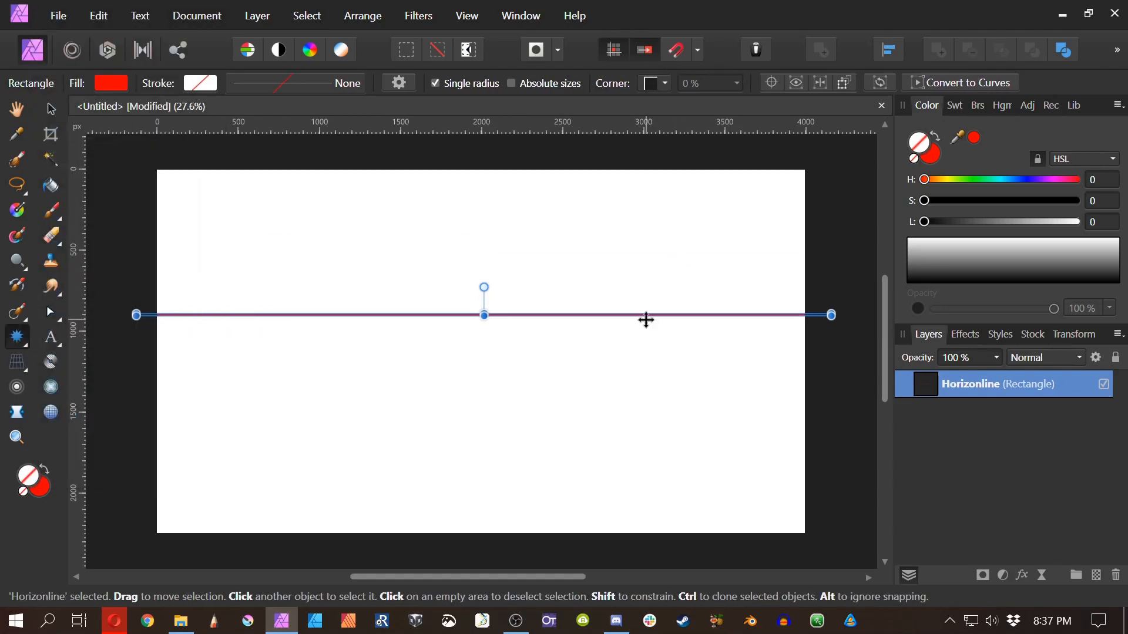
drag(646, 320, 923, 507)
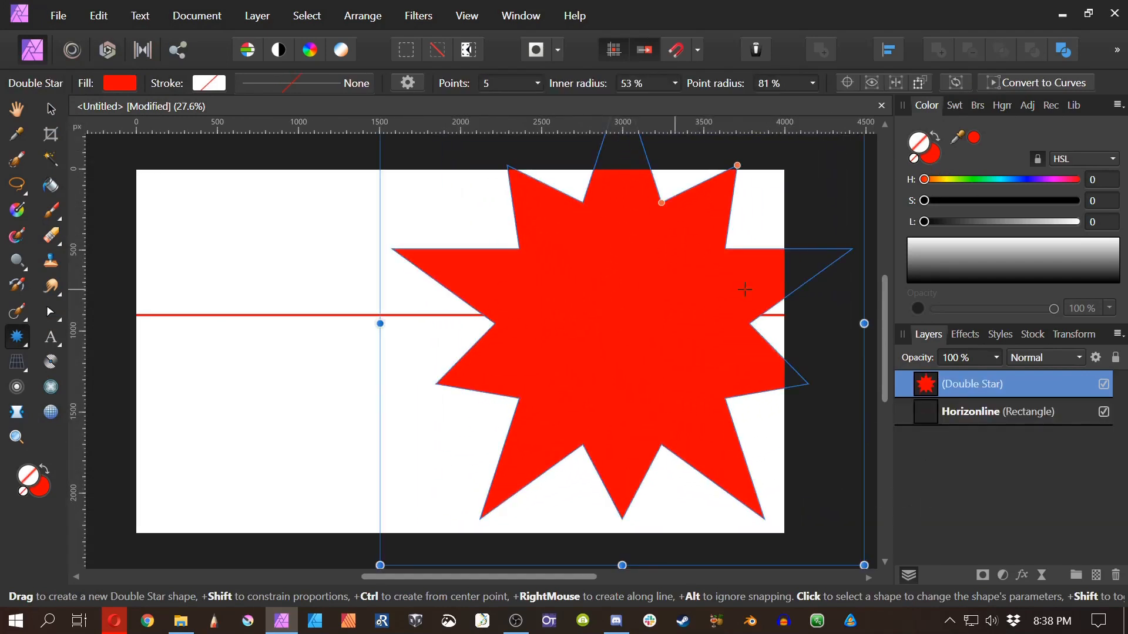
Step: Remove the double star's fill and give it a black stroke 0.6 pt wide
click(932, 160)
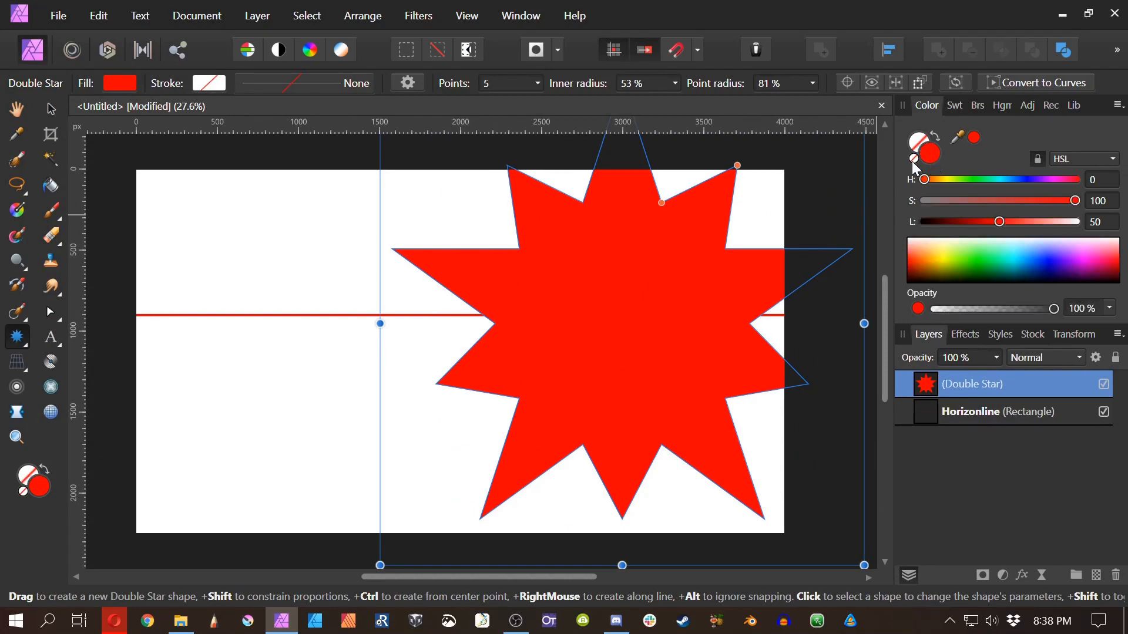
click(914, 160)
click(919, 143)
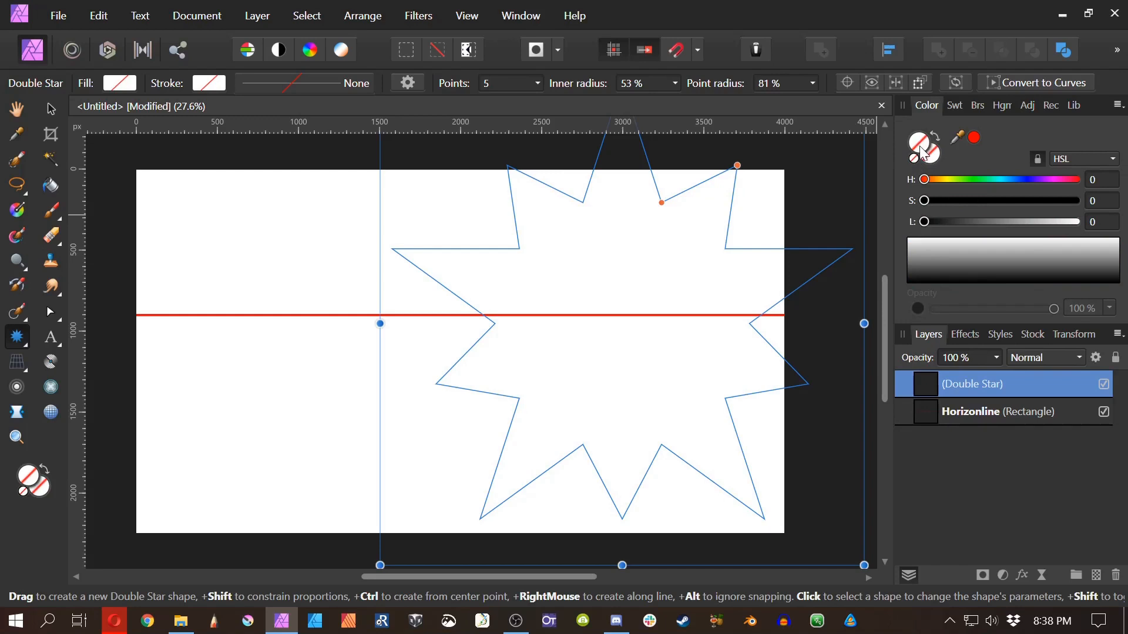
click(927, 223)
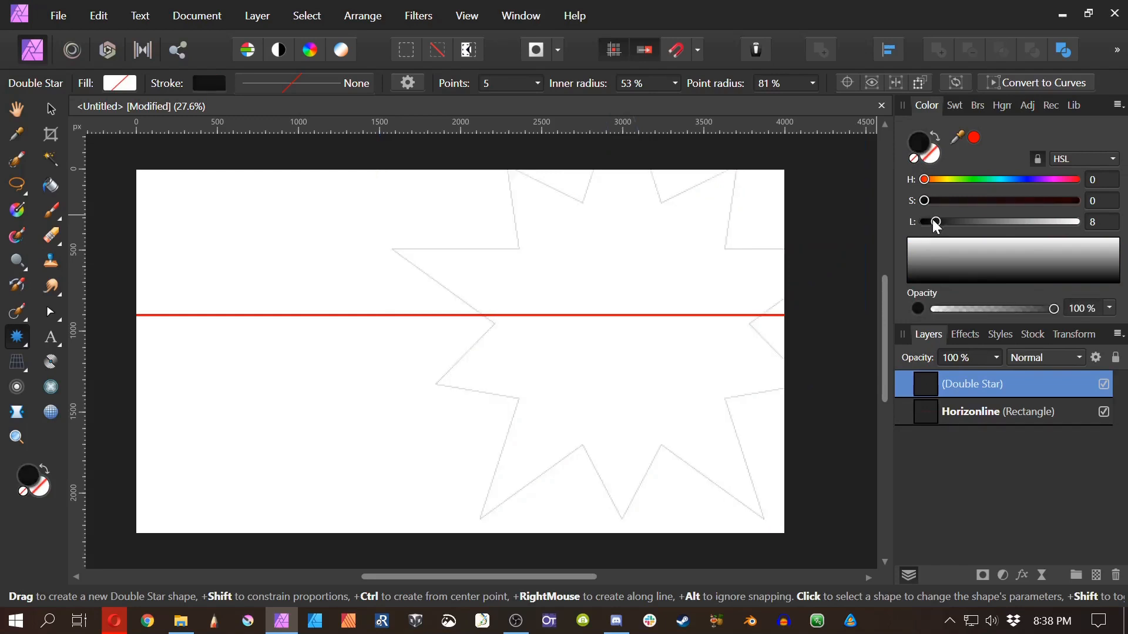
key(space)
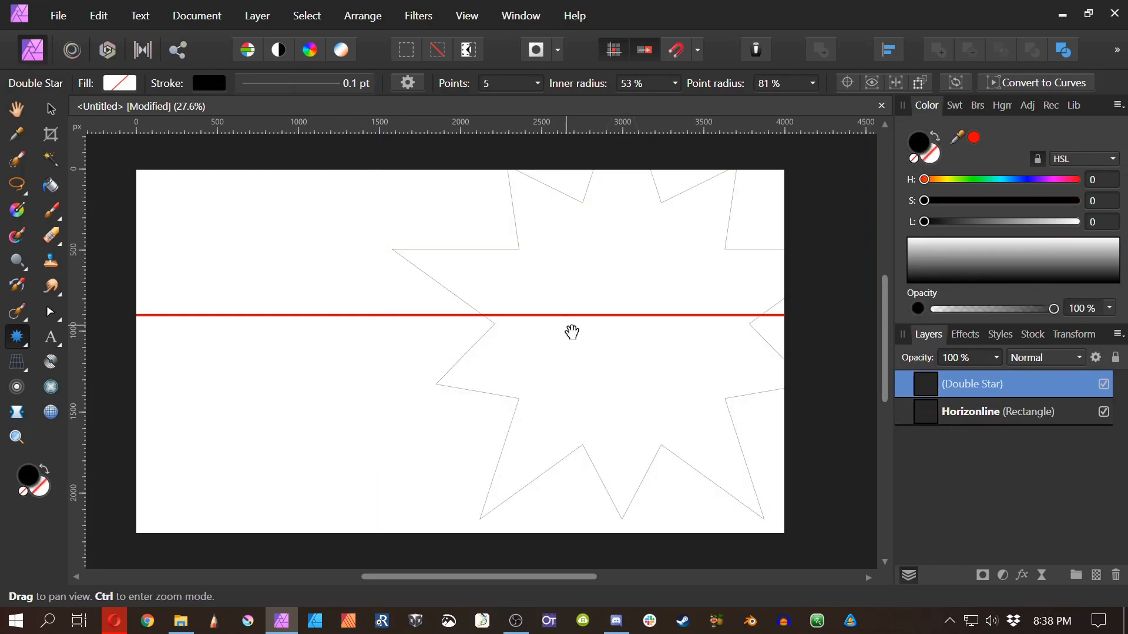
click(308, 85)
drag(254, 150, 261, 150)
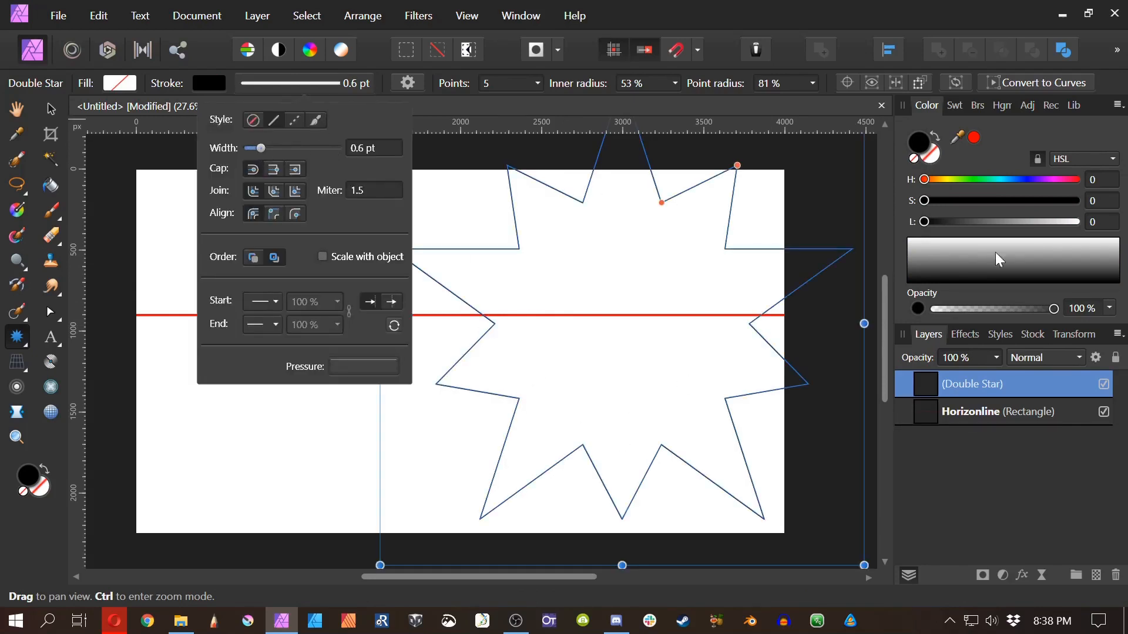
Step: Colour the star's stroke blue with hue 236, saturation 100 and lightness 48
click(1024, 179)
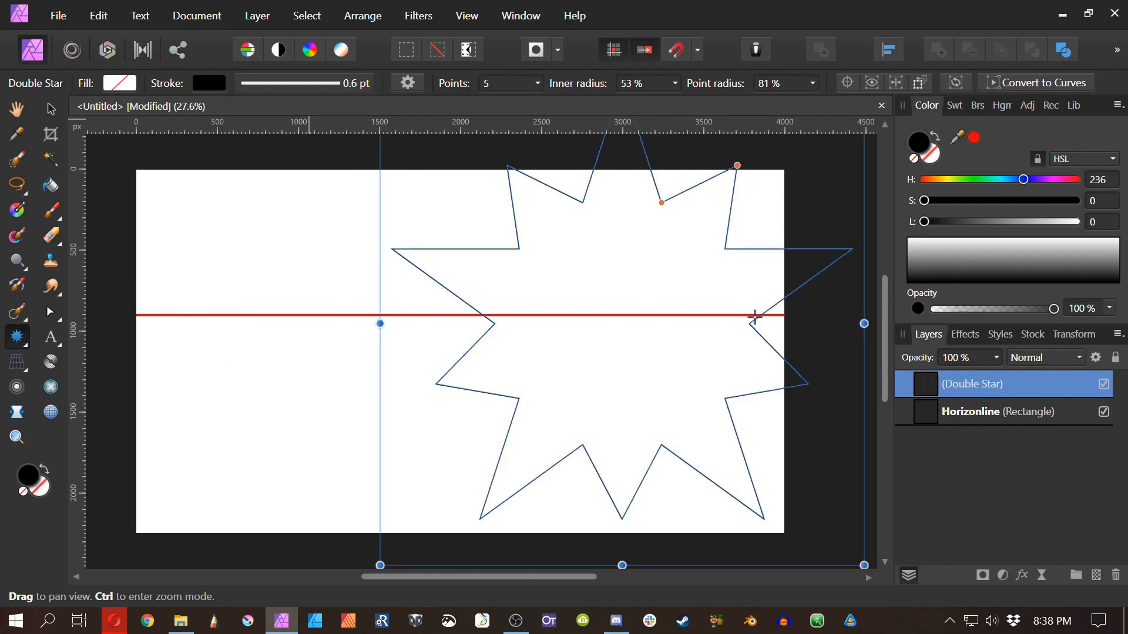
key(space)
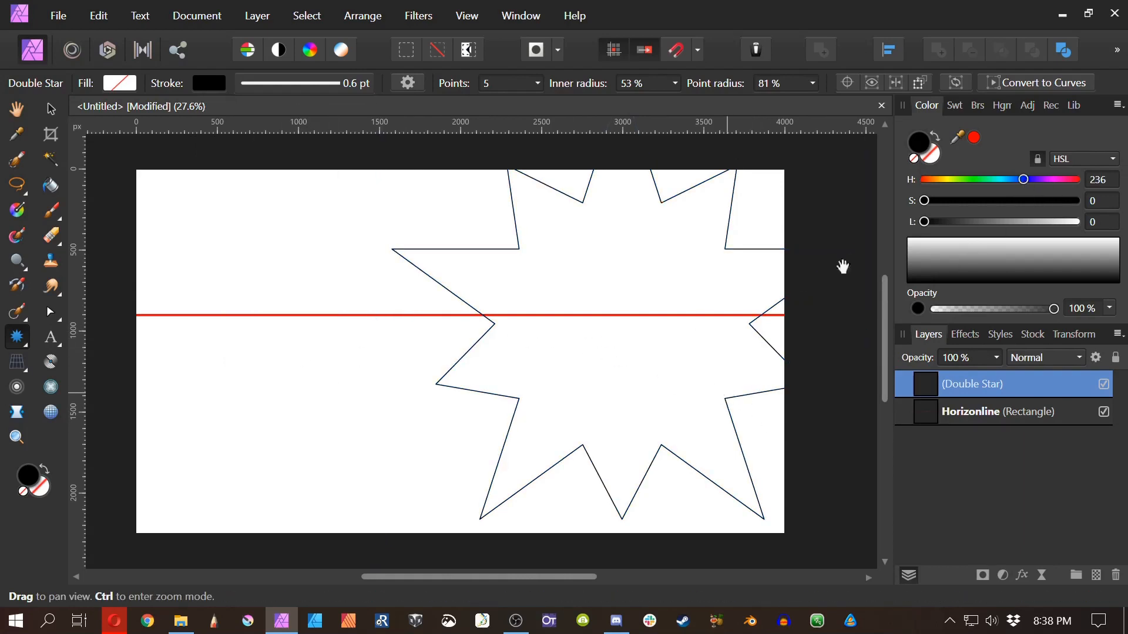
click(994, 200)
click(997, 222)
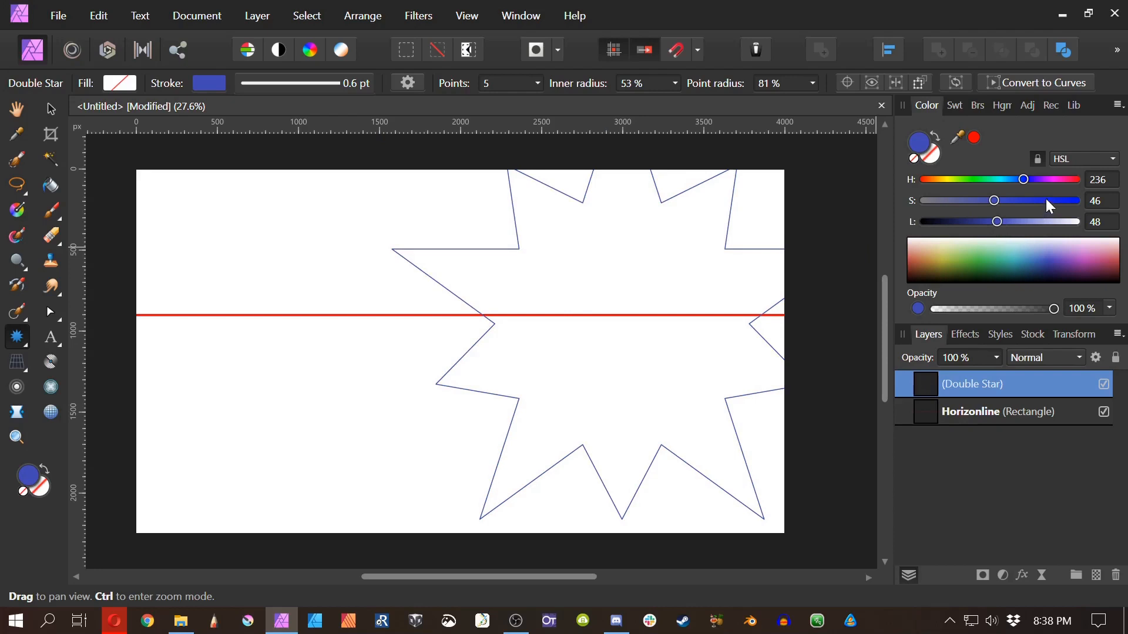
drag(1050, 203, 1081, 201)
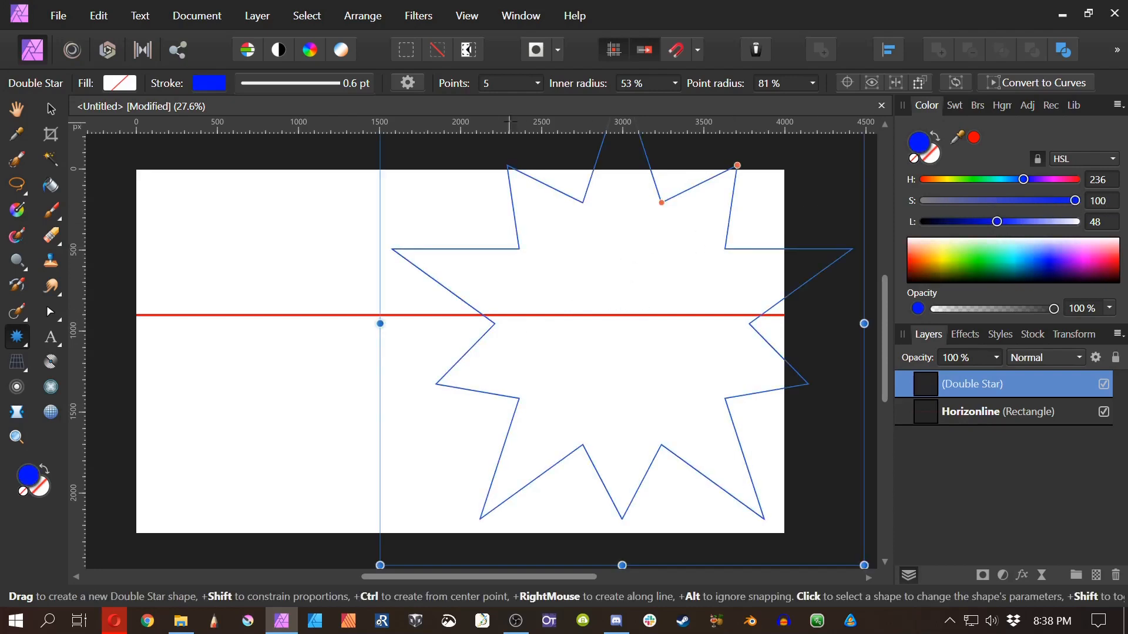
Step: Set the star to 48 points with an inner radius of 0 % and a point radius of 100 %
drag(541, 84, 438, 108)
click(676, 82)
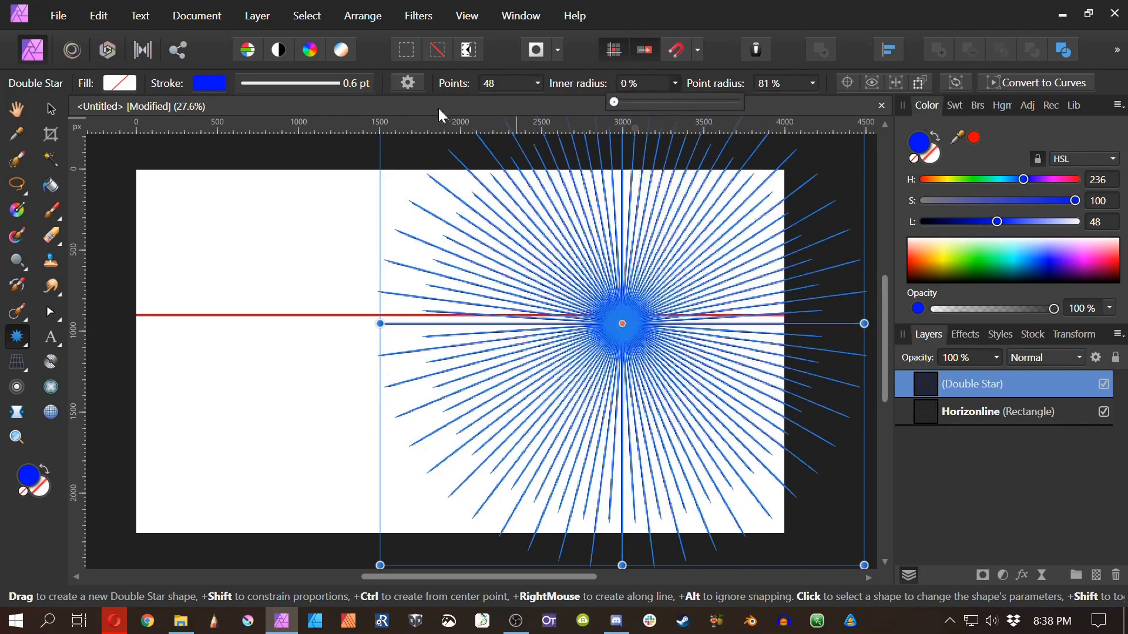
click(813, 83)
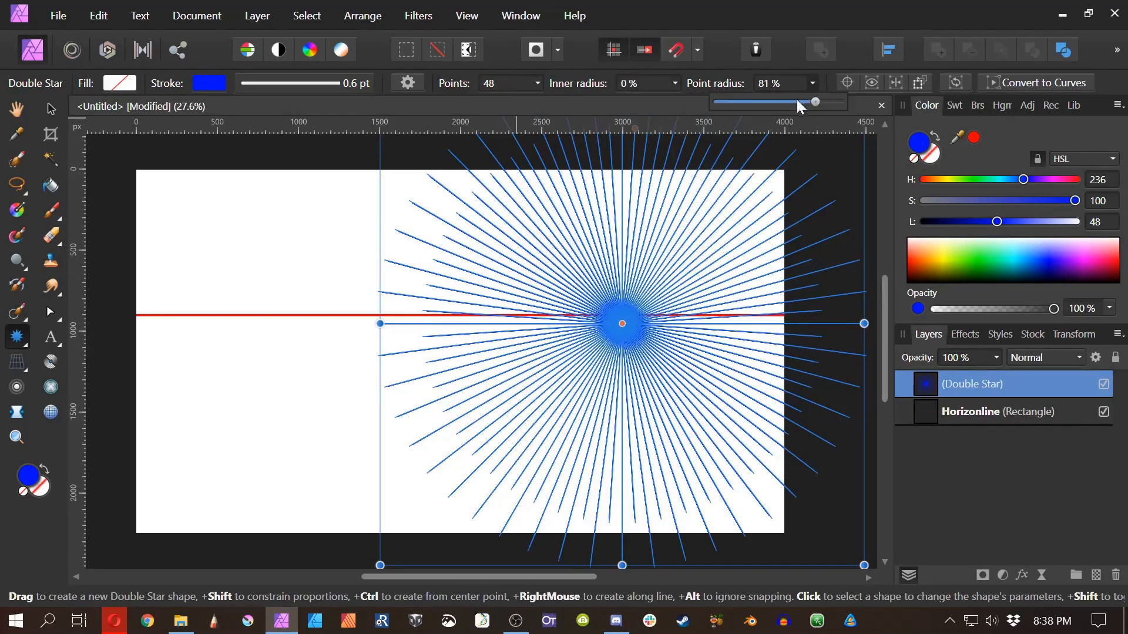
drag(815, 102, 873, 104)
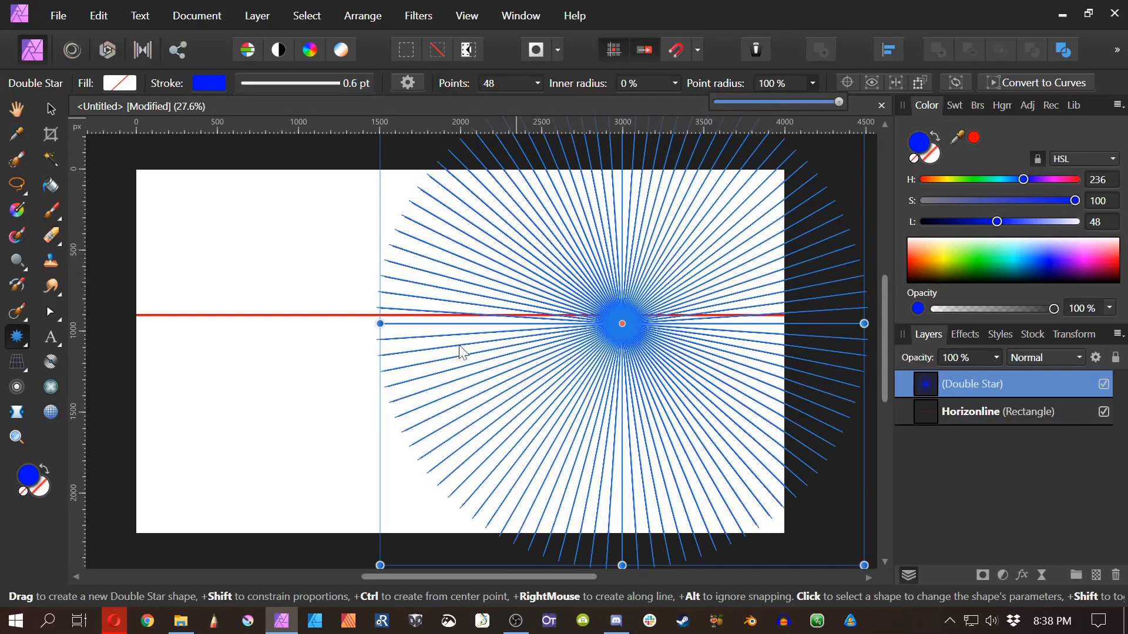
Step: Enlarge the star from its centre to about 9700 px wide and move its centre up onto the red horizon line
scroll(533, 376, down, 3)
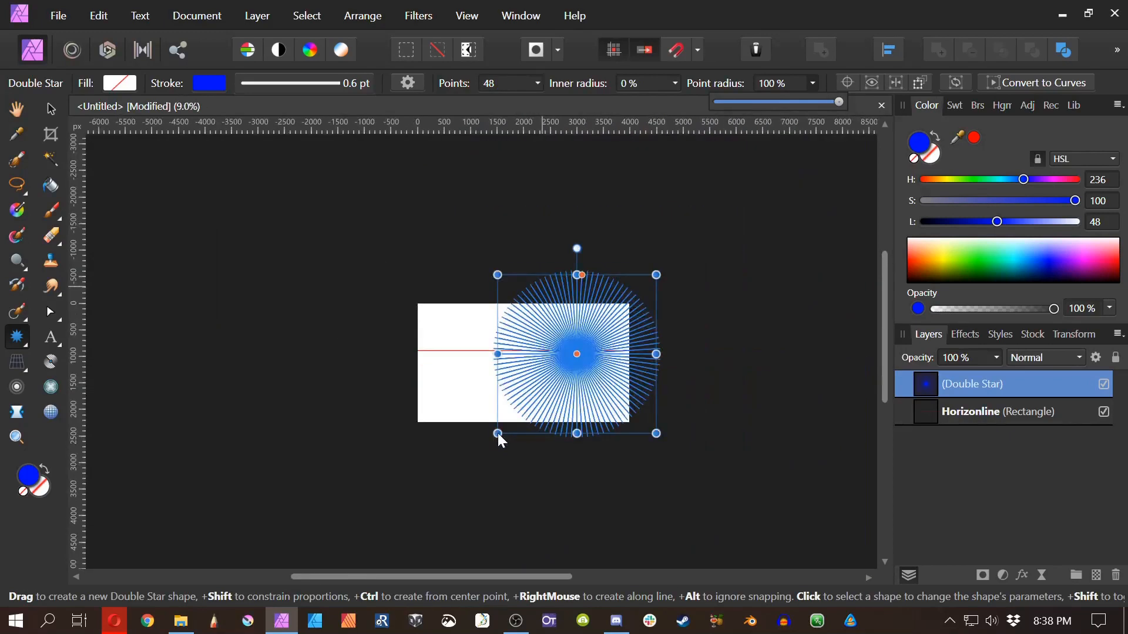
drag(498, 432, 284, 534)
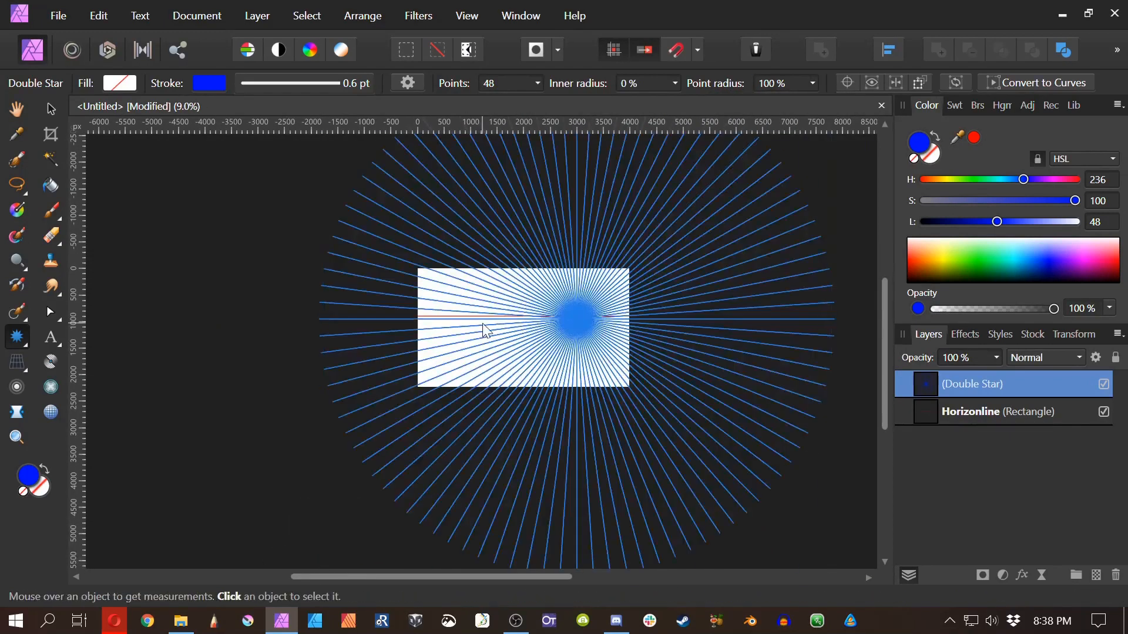
scroll(587, 377, up, 5)
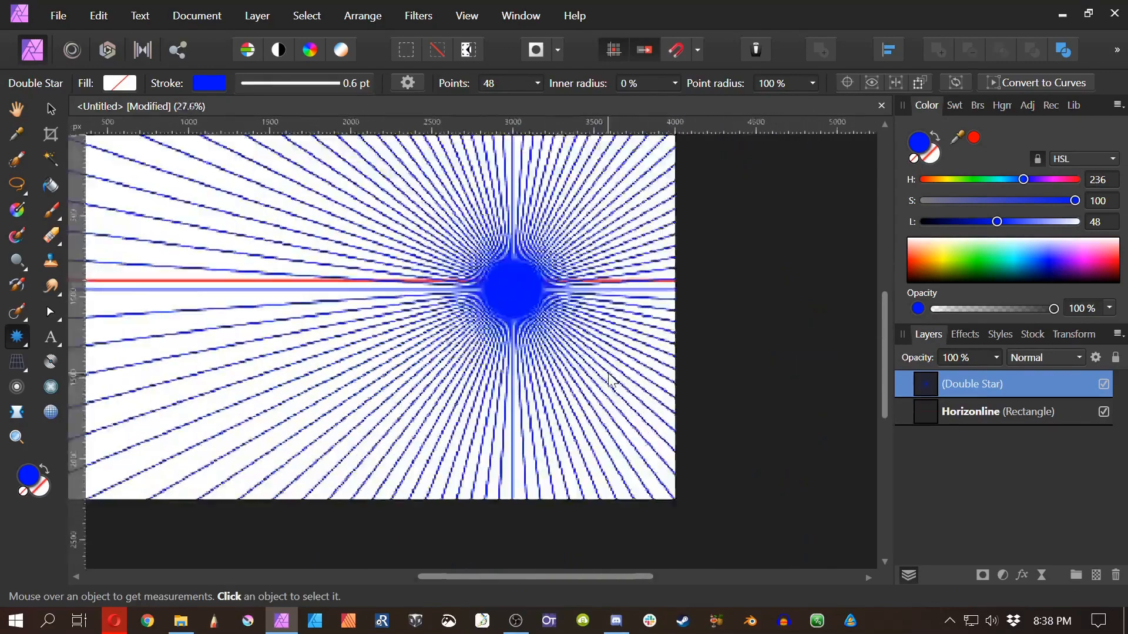
key(v)
drag(470, 246, 469, 234)
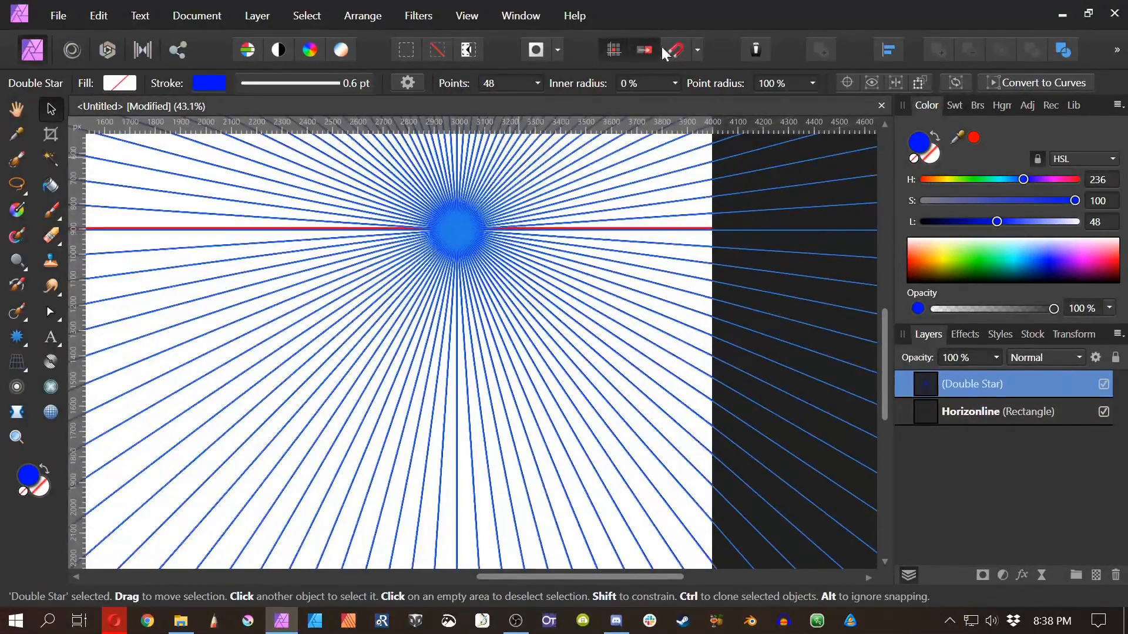
scroll(442, 235, down, 3)
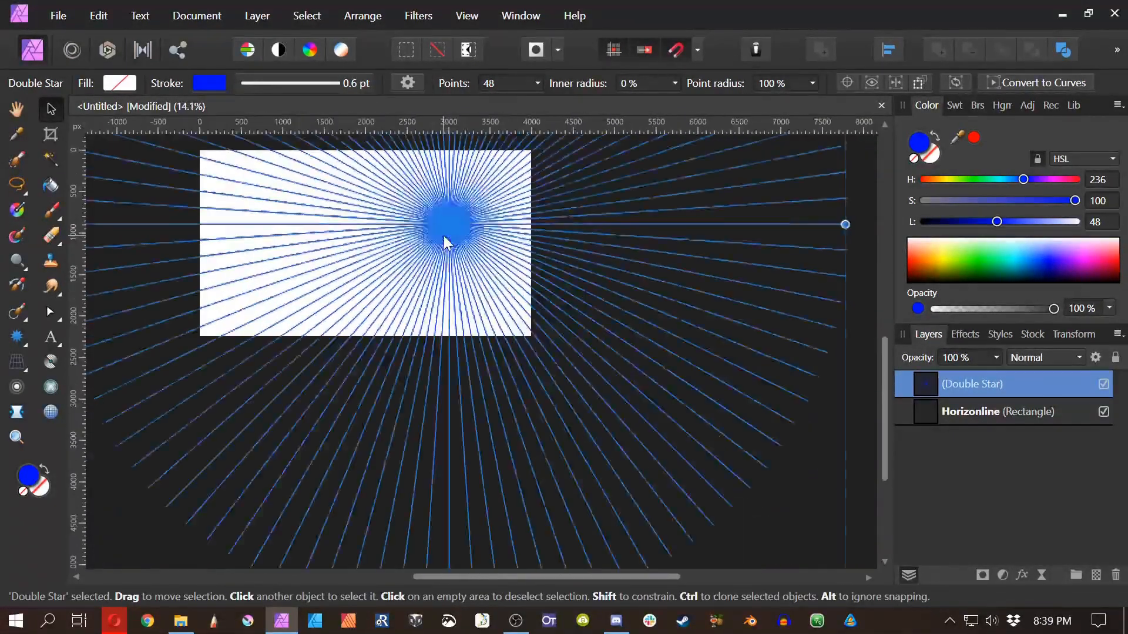
Step: Move the star along the horizon line past the canvas's right edge and enlarge it to about 11100 px so its rays span the canvas
drag(432, 277, 590, 339)
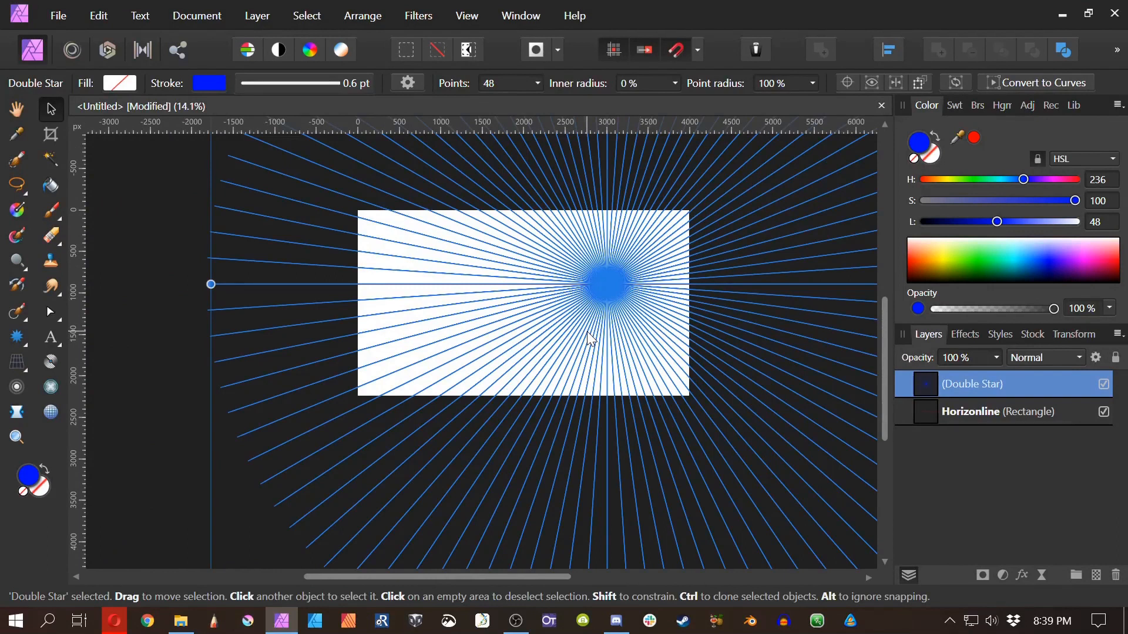
drag(625, 308, 799, 308)
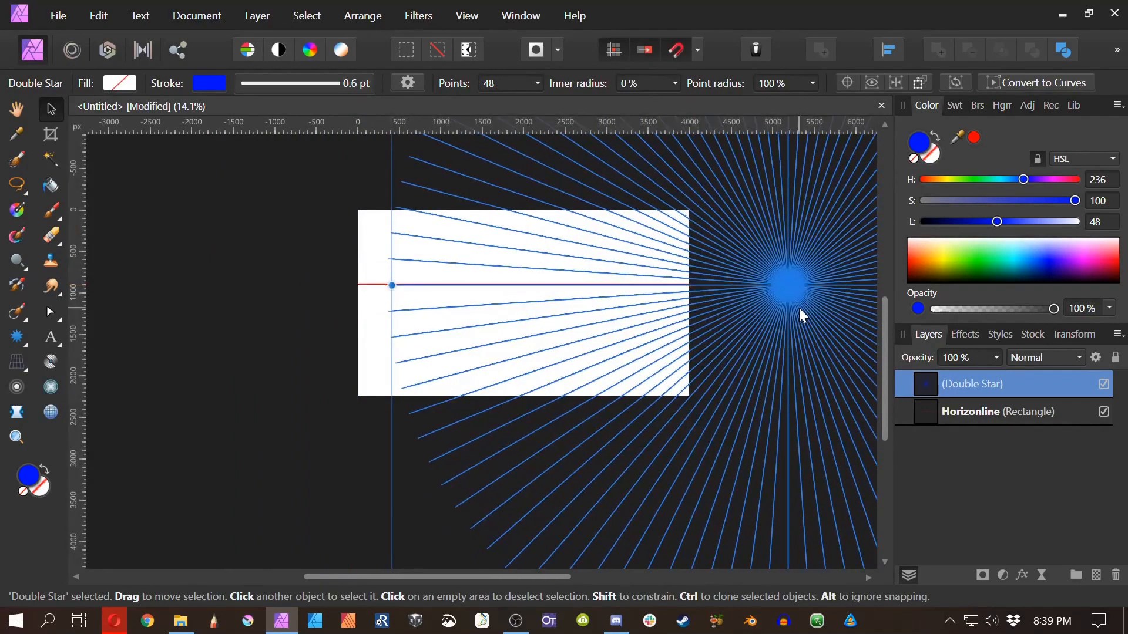
scroll(421, 403, down, 3)
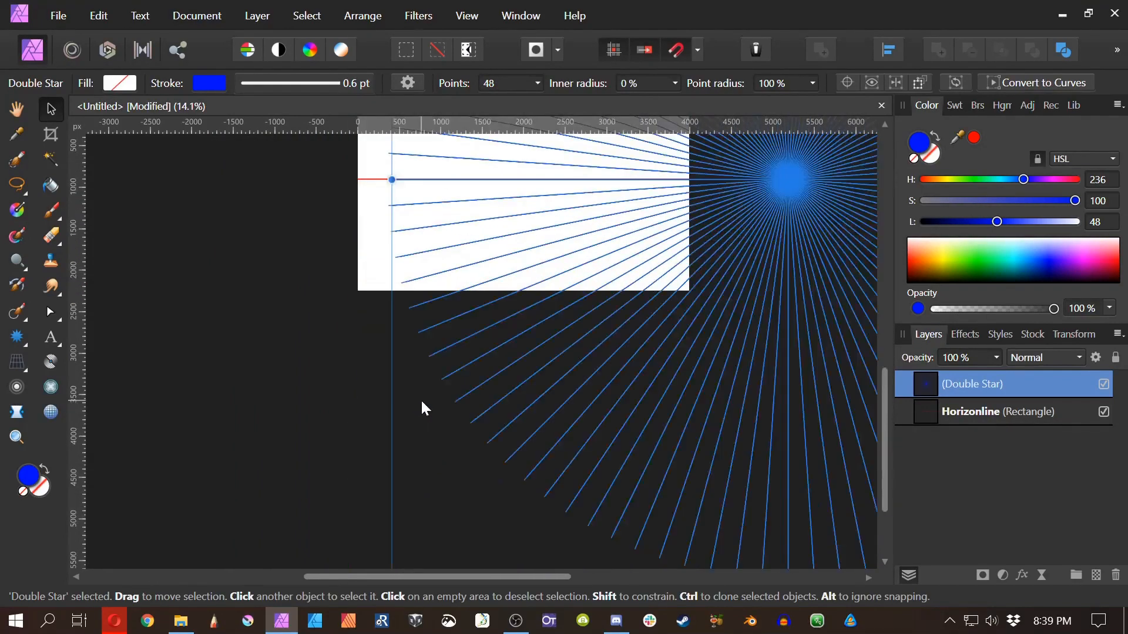
ctrl+scroll(410, 402, down, 3)
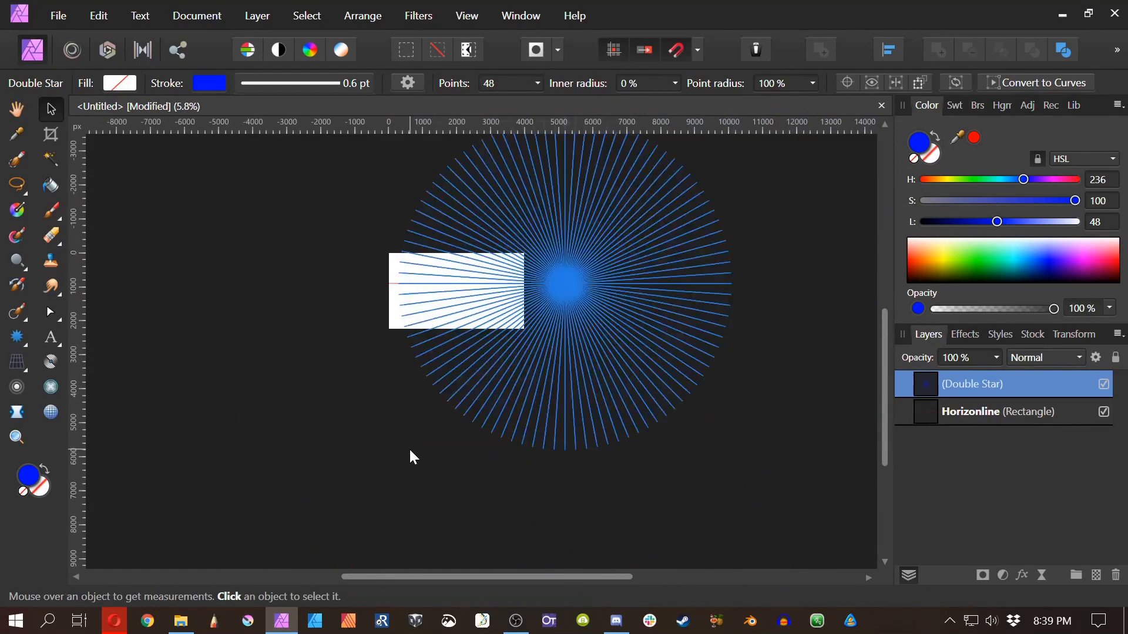
ctrl+shift+drag(402, 446, 375, 473)
ctrl+scroll(456, 280, up, 3)
ctrl+scroll(455, 280, up, 3)
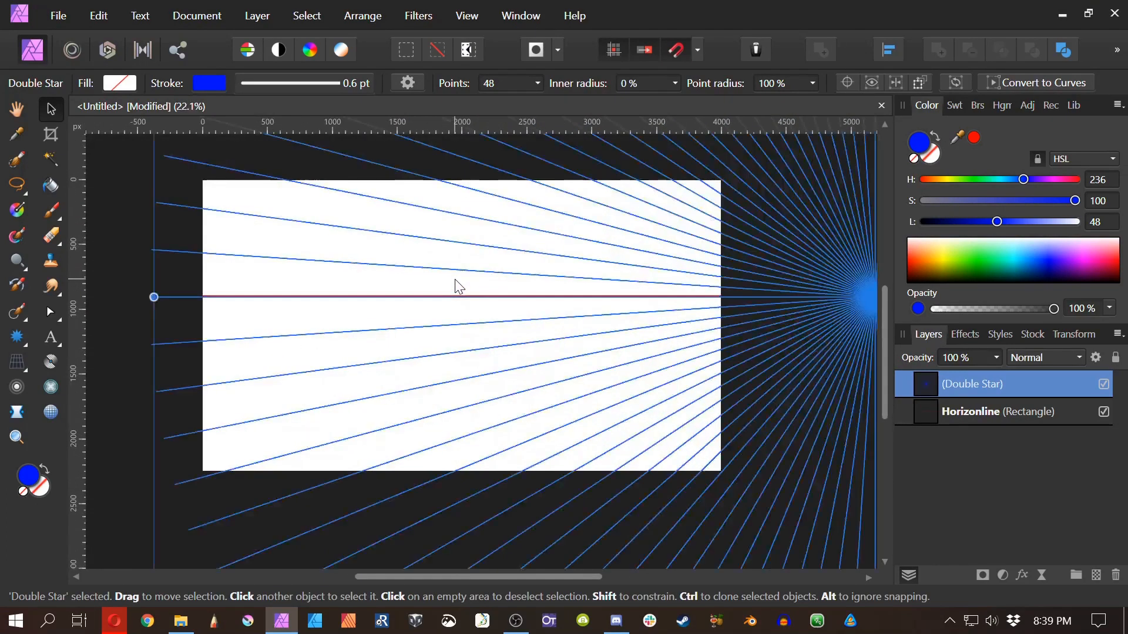
Step: Duplicate the star and place the copy on the horizon line, centred at the canvas's left edge
key(space)
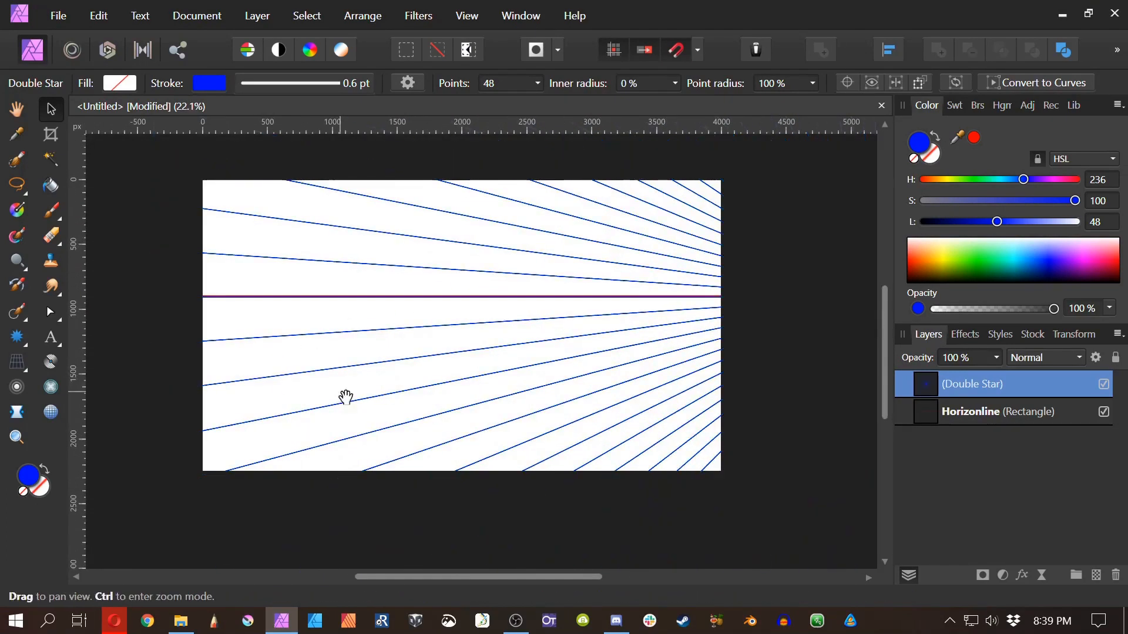
scroll(464, 358, down, 3)
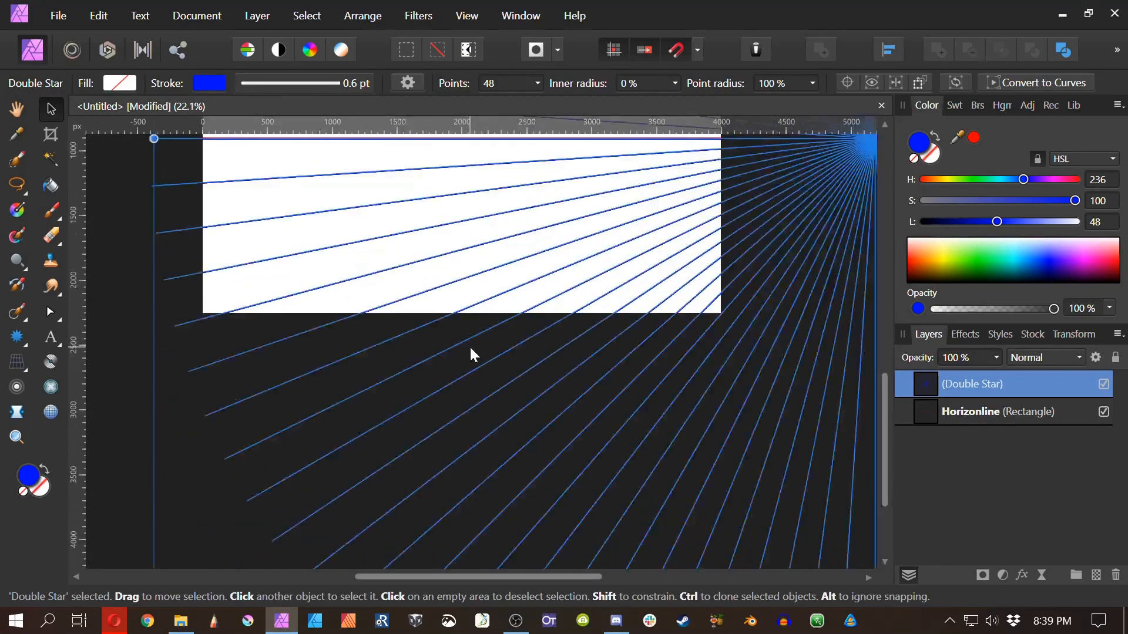
scroll(471, 353, up, 2)
ctrl+scroll(472, 354, down, 4)
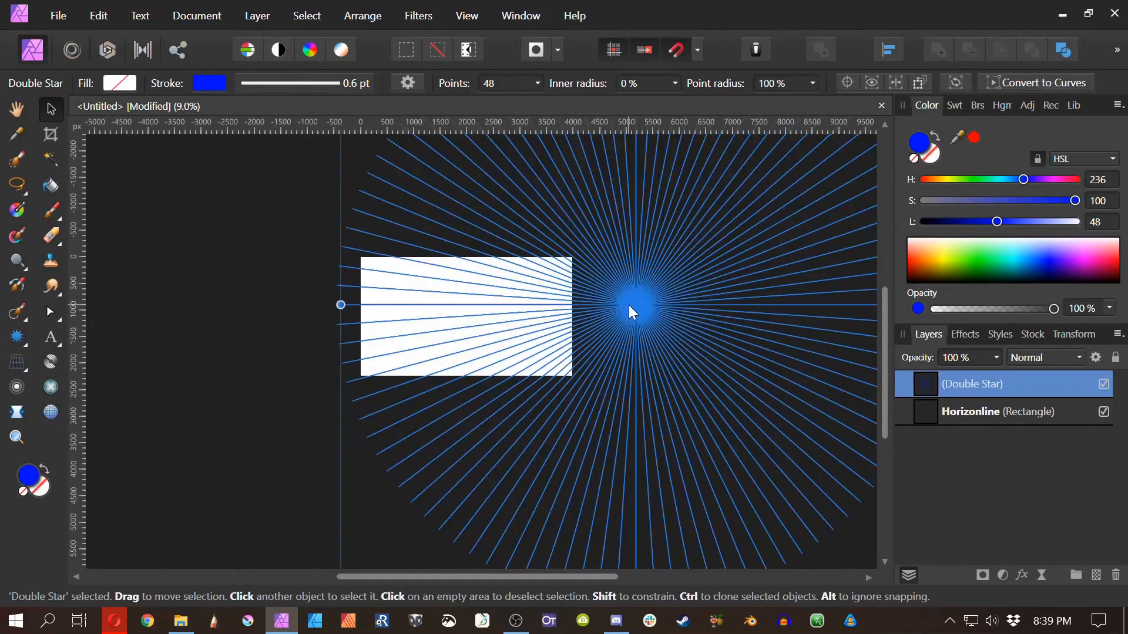
drag(615, 305, 356, 315)
key(ctrl+j)
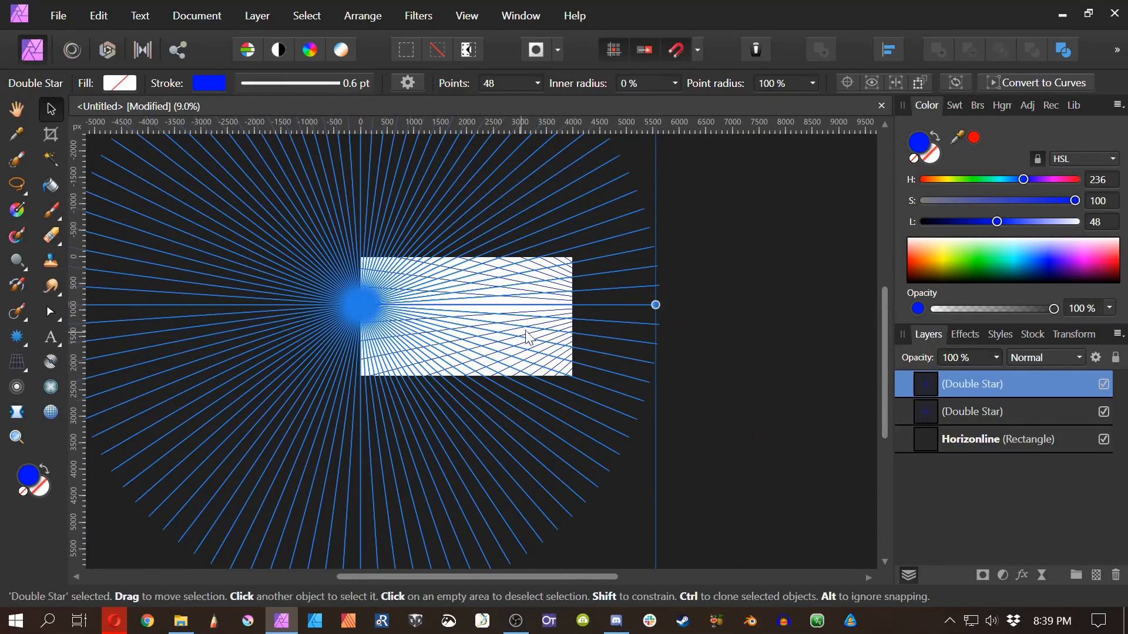
shift+click(963, 414)
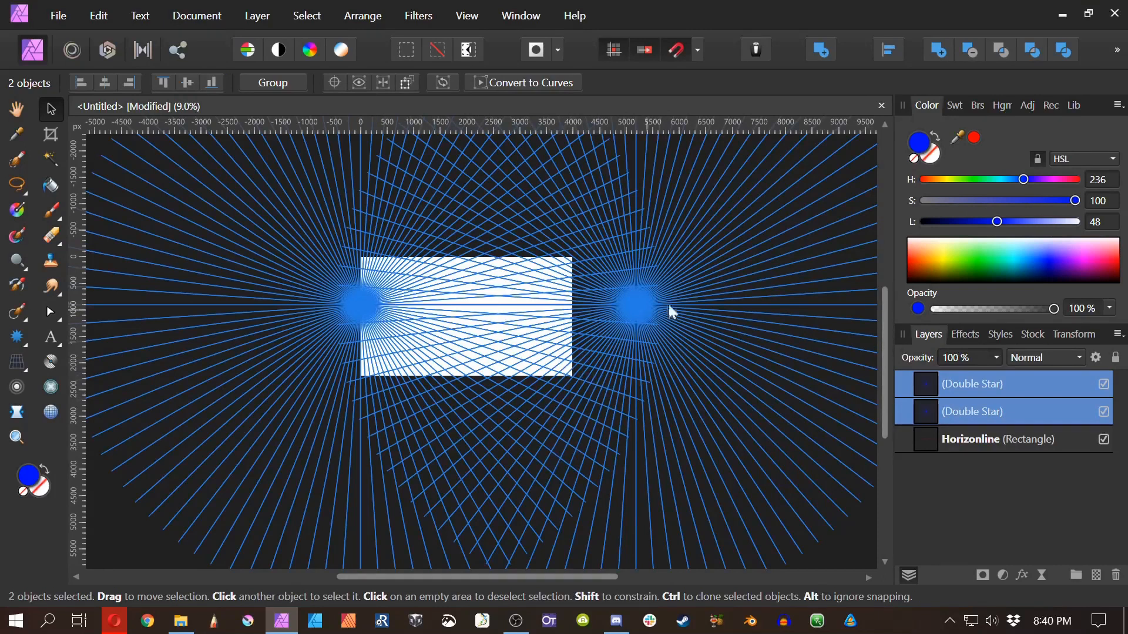
scroll(697, 340, up, 1)
scroll(699, 344, up, 2)
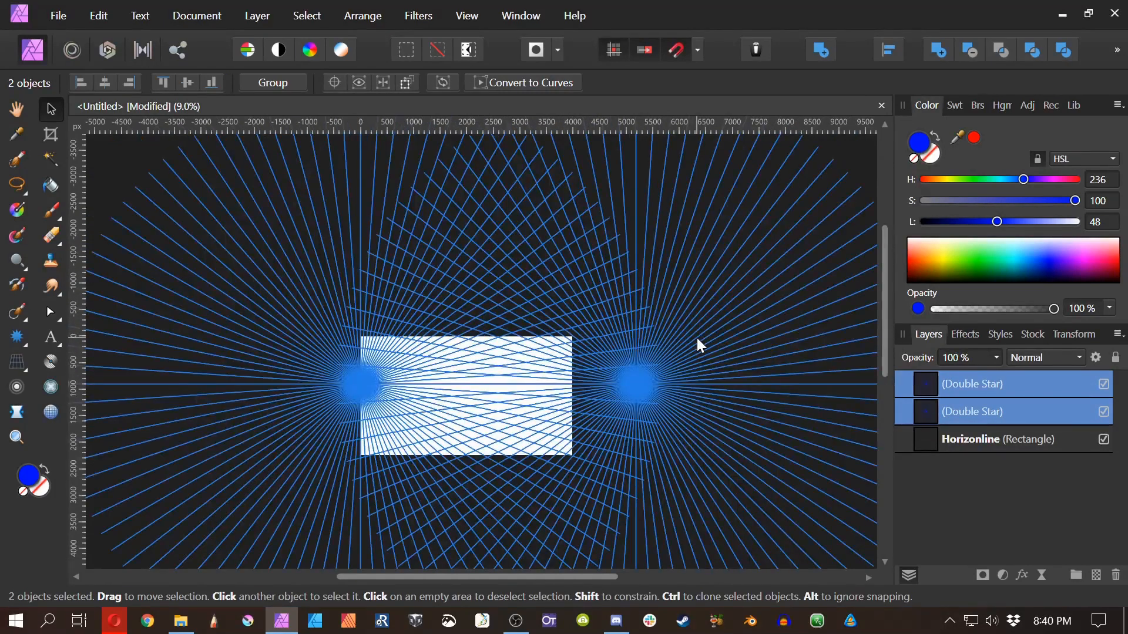
scroll(699, 345, down, 2)
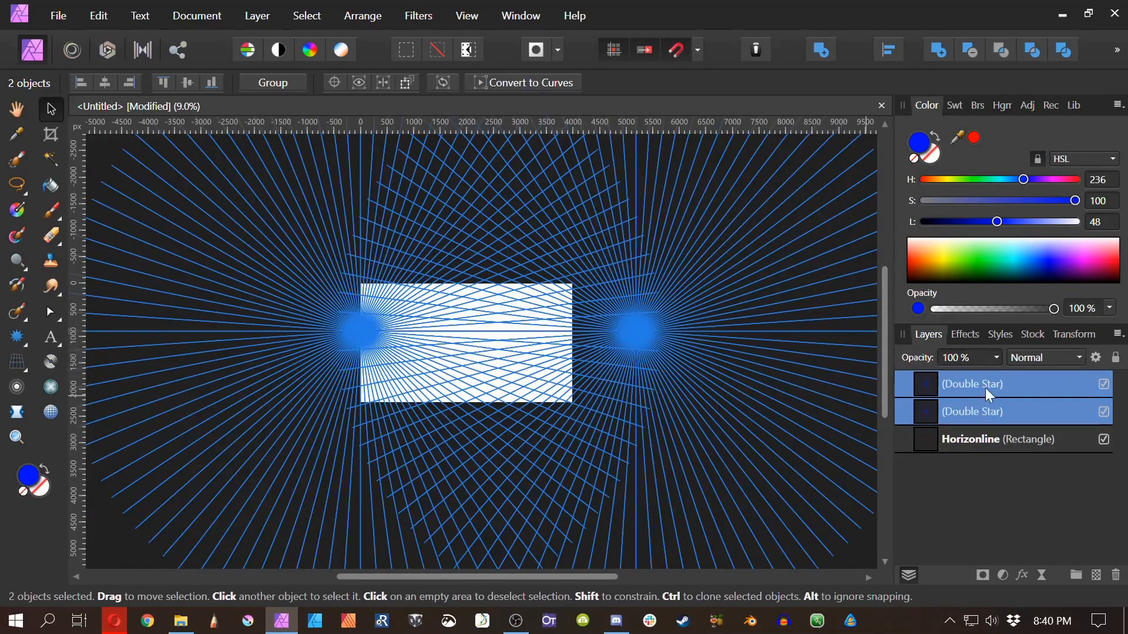
Step: Recolour the stroke of the star at the canvas's left edge to red with hue 0
click(966, 382)
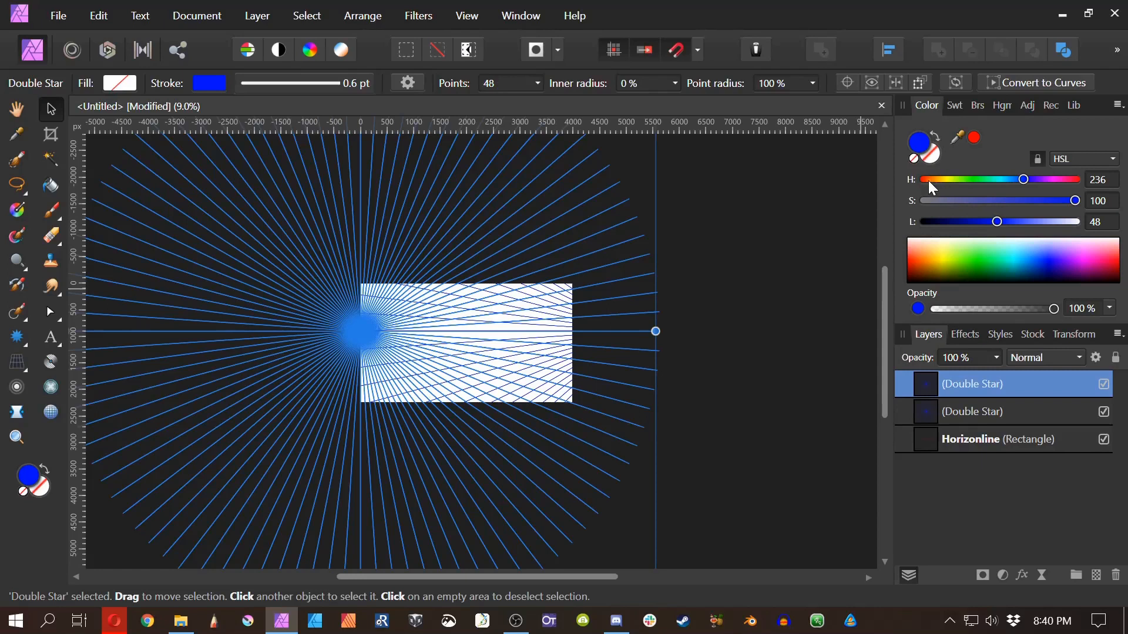
drag(925, 179, 915, 179)
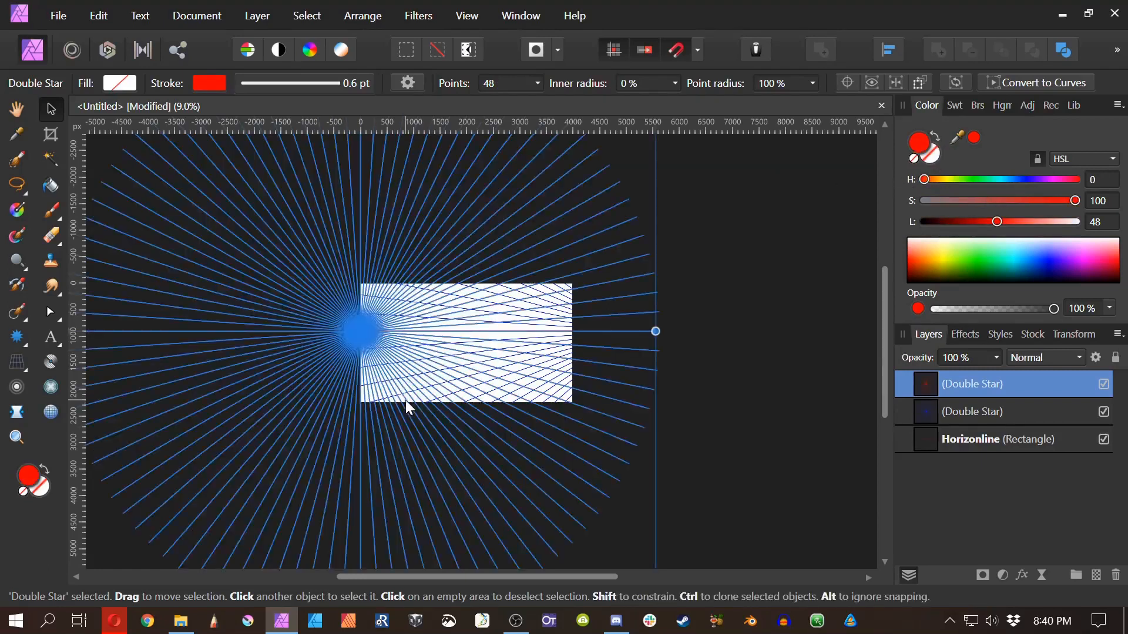
scroll(443, 391, up, 3)
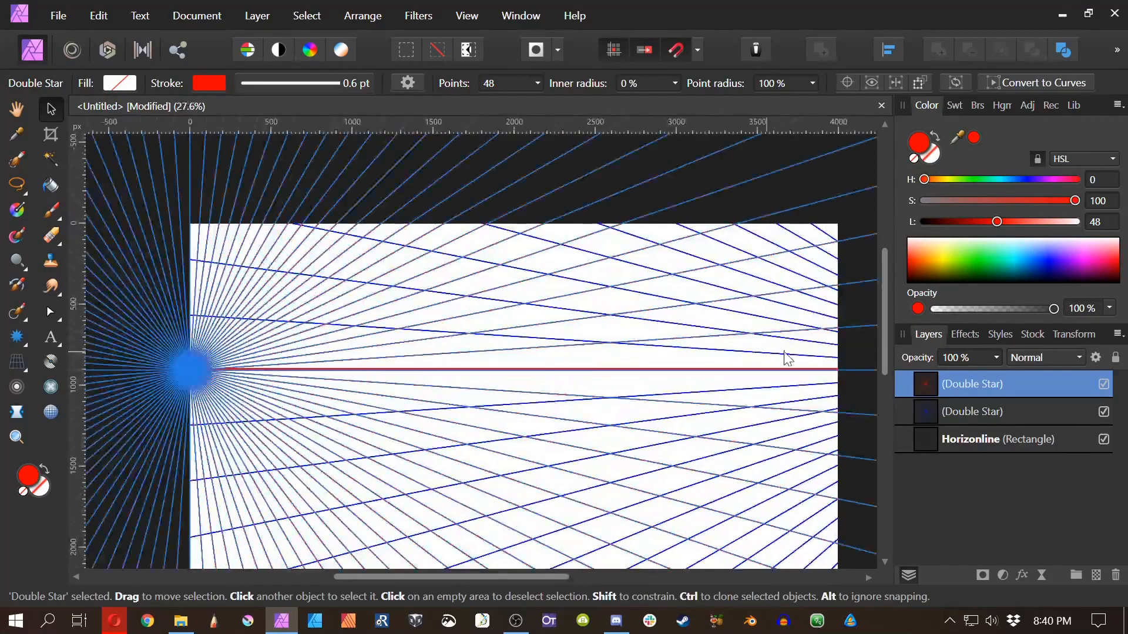
scroll(449, 344, down, 2)
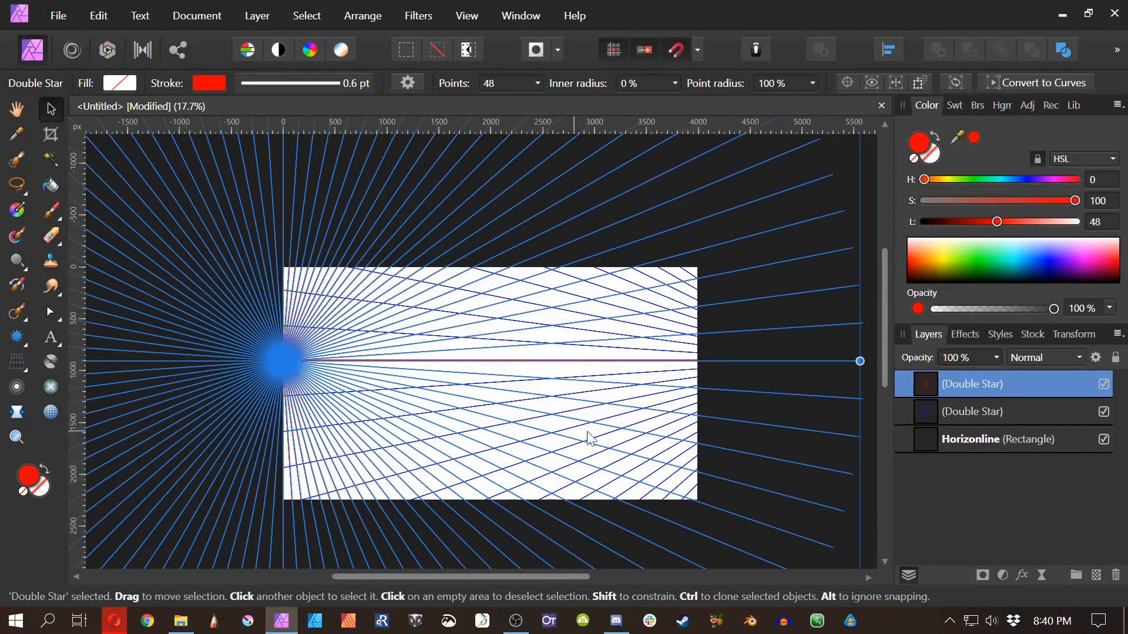
Step: Duplicate the Horizonline layer and place one copy above both star layers
click(999, 442)
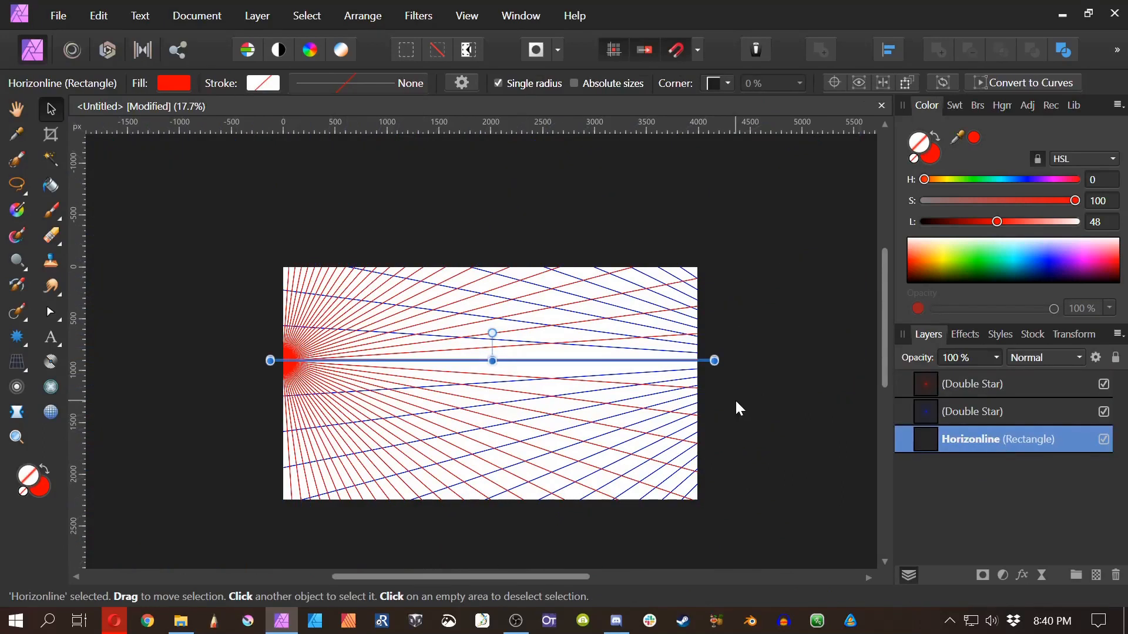
key(ctrl+j)
drag(959, 441, 959, 382)
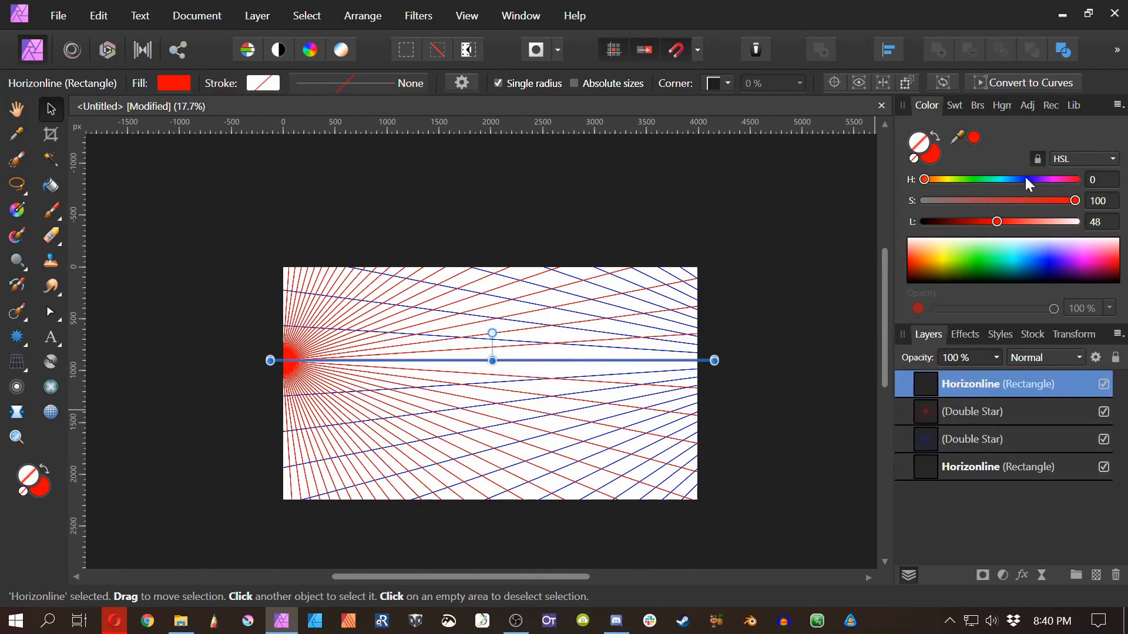
Step: Turn the upper Horizonline copy into a vertical magenta line with fill hue 293, placed just inside the canvas's left edge
click(1051, 180)
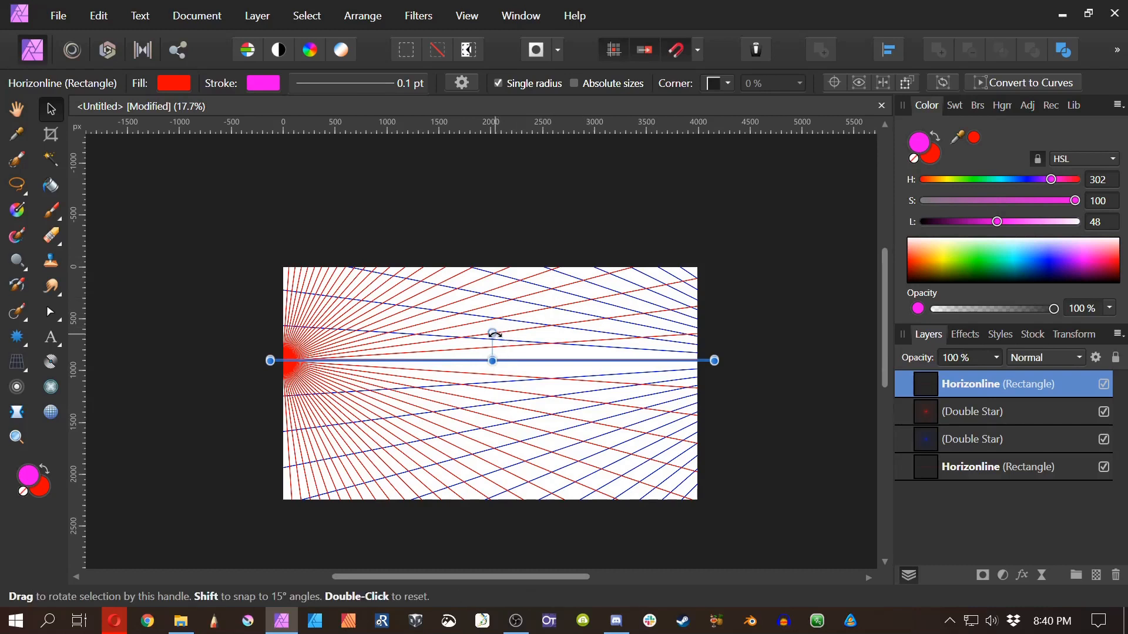
drag(504, 335, 547, 361)
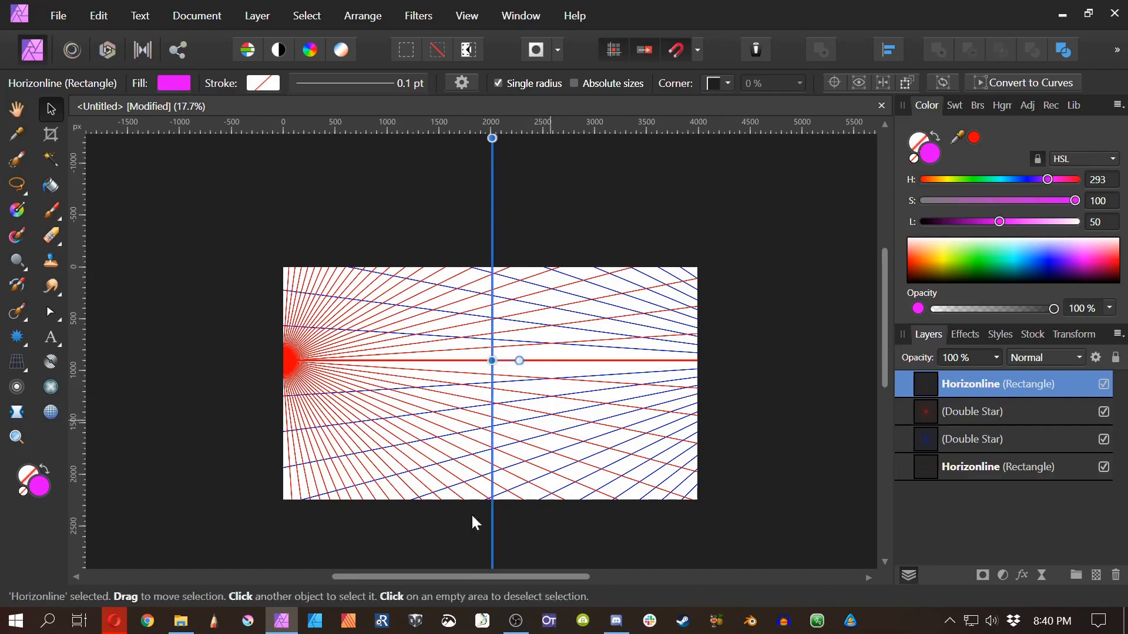
drag(491, 455, 293, 448)
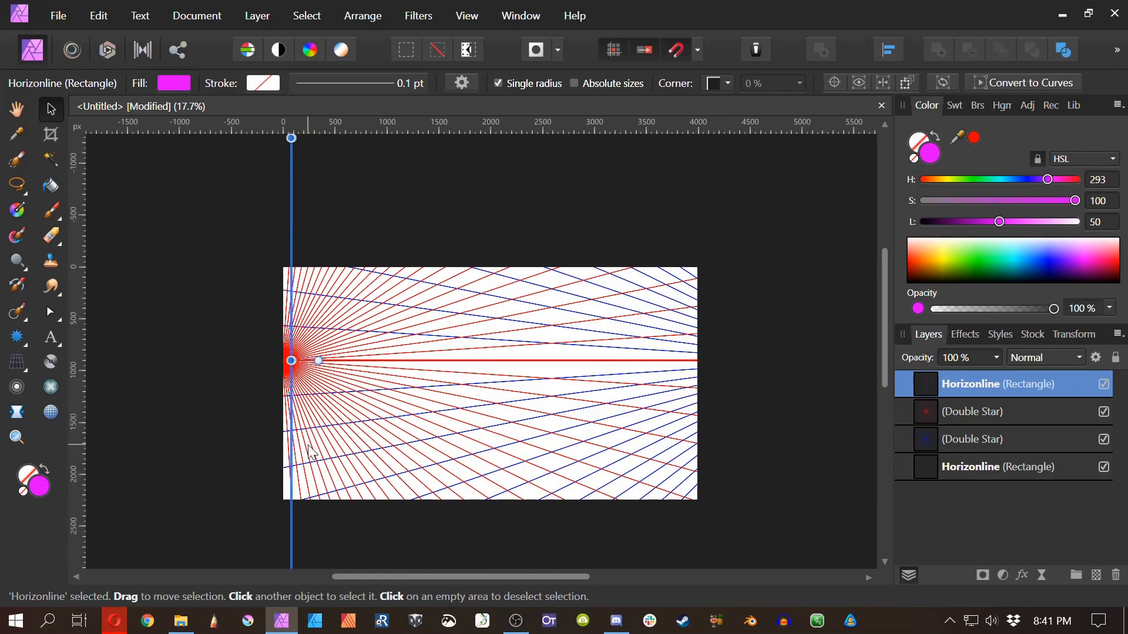
click(382, 304)
click(292, 313)
Step: Duplicate the vertical line with an offset of about 85 px and repeat the duplication until the lines reach the canvas's right edge
key(ctrl+j)
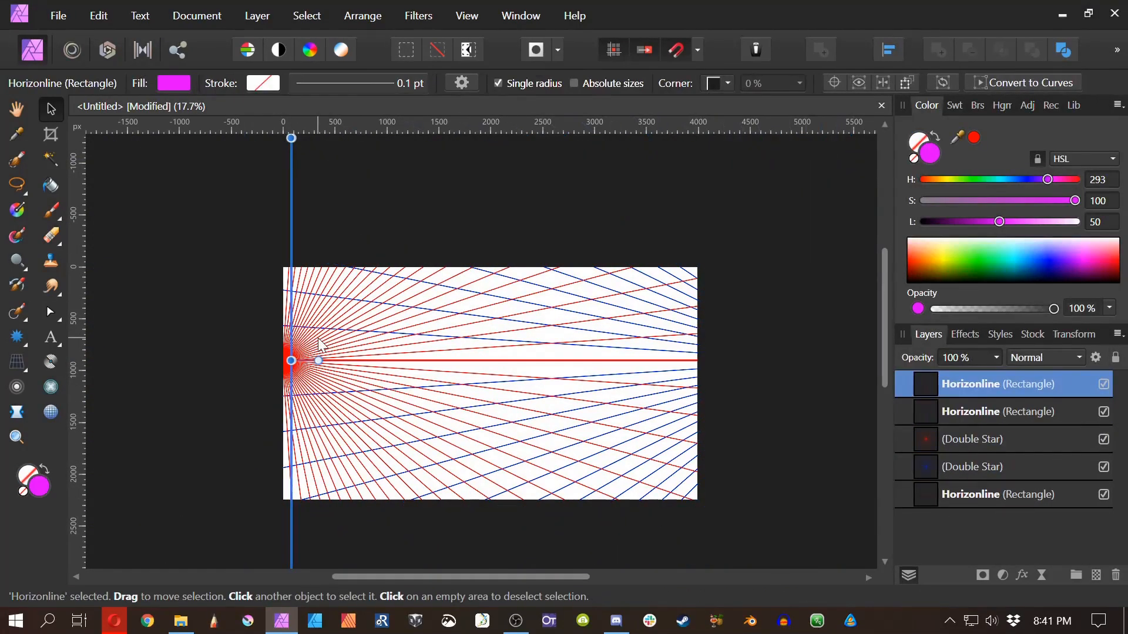
drag(297, 323, 302, 323)
key(ctrl+j)
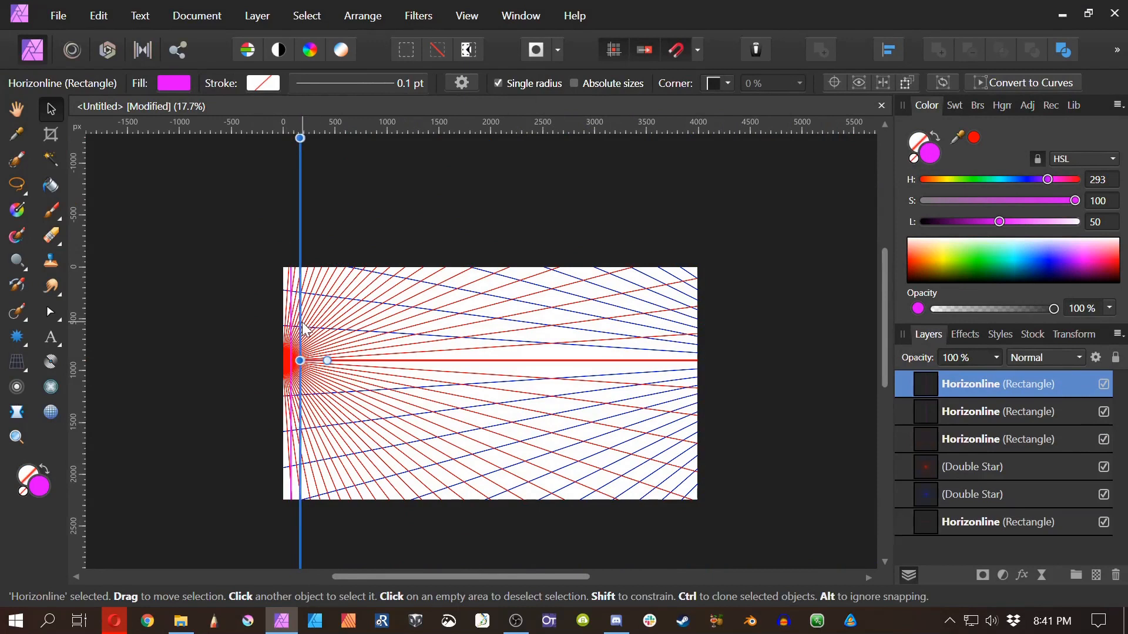
key(ctrl+j)
key(ctrl+j)
key(ctrl+j)
key(ctrl+j)
key(ctrl+j)
key(ctrl+j)
key(ctrl+j)
key(ctrl+j)
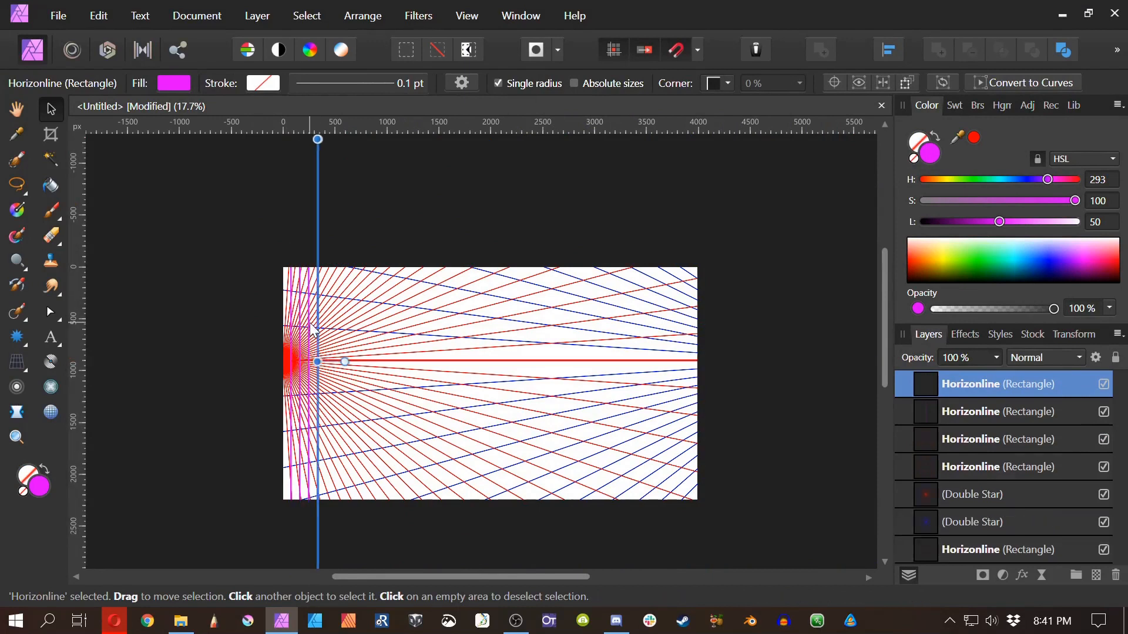
key(ctrl+j)
key(ctrl+j)
key(ctrl+j)
key(ctrl+j)
key(ctrl+j)
key(ctrl+j)
key(ctrl+j)
key(ctrl+j)
key(ctrl+j)
key(ctrl+j)
key(ctrl+j)
key(ctrl+j)
key(ctrl+j)
key(ctrl+j)
key(ctrl+j)
key(ctrl+j)
key(ctrl+j)
key(ctrl+j)
key(ctrl+j)
key(ctrl+j)
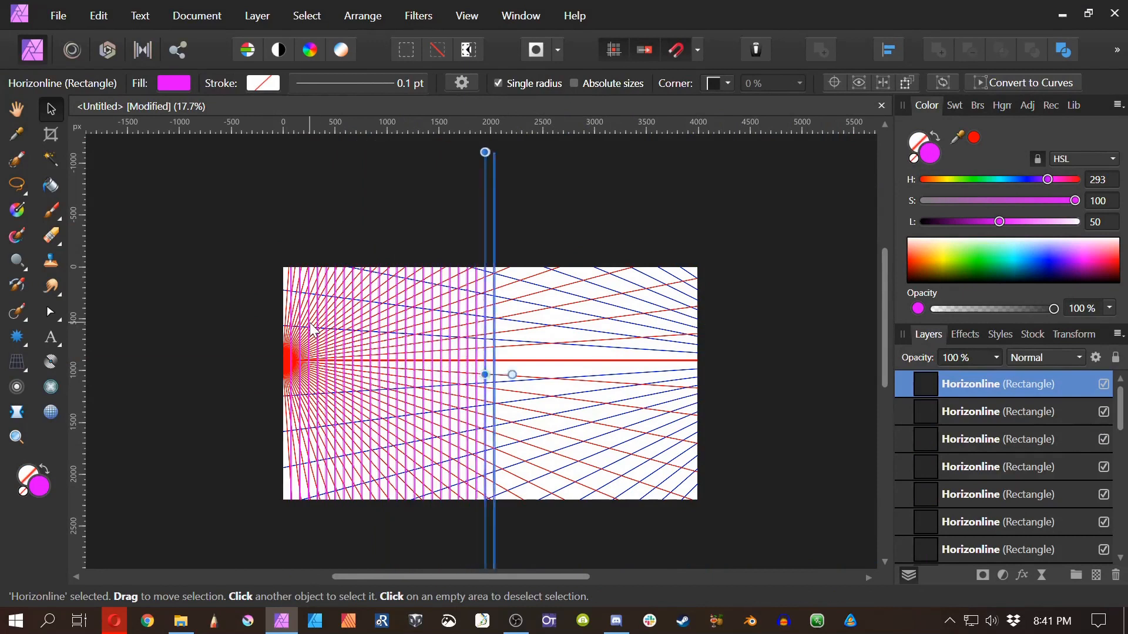
key(ctrl+j)
key(ctrl+j)
key(ctrl+j)
key(ctrl+j)
key(ctrl+j)
key(ctrl+j)
key(ctrl+j)
key(ctrl+j)
key(ctrl+j)
key(ctrl+j)
key(ctrl+j)
key(ctrl+j)
key(ctrl+j)
key(ctrl+j)
key(ctrl+j)
key(ctrl+j)
key(ctrl+j)
key(ctrl+j)
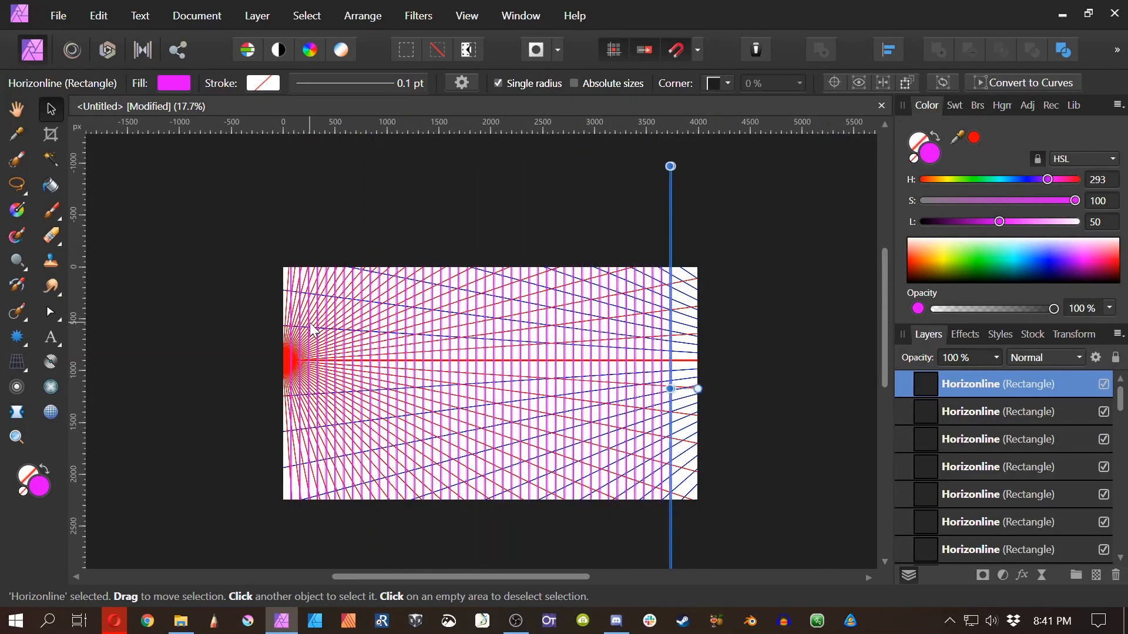
scroll(499, 417, up, 2)
scroll(508, 458, up, 3)
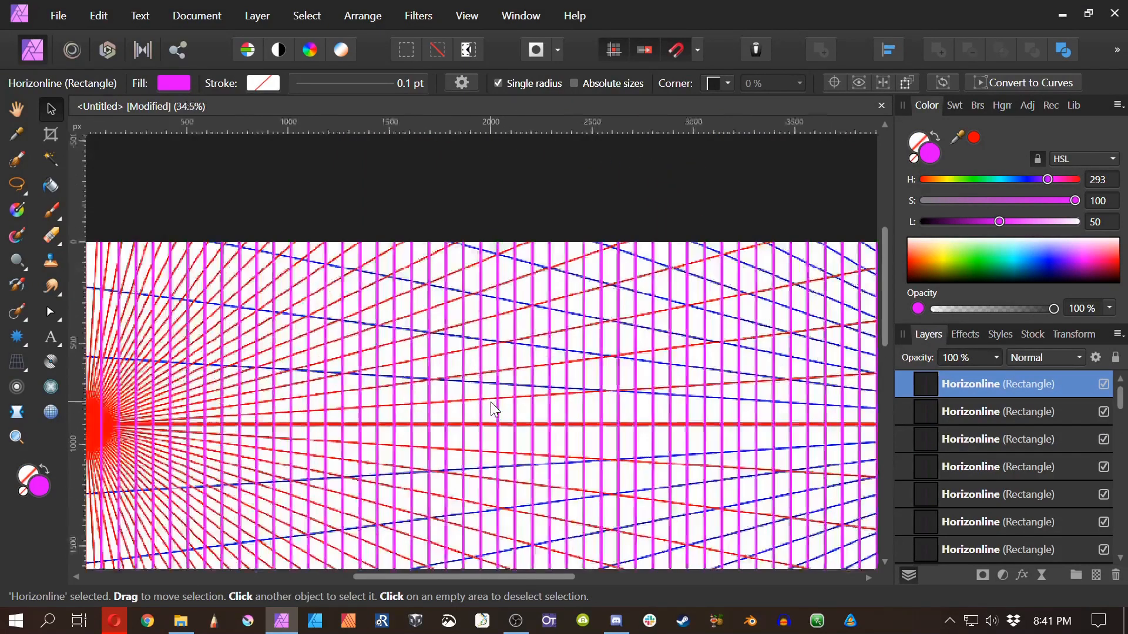
scroll(514, 494, down, 5)
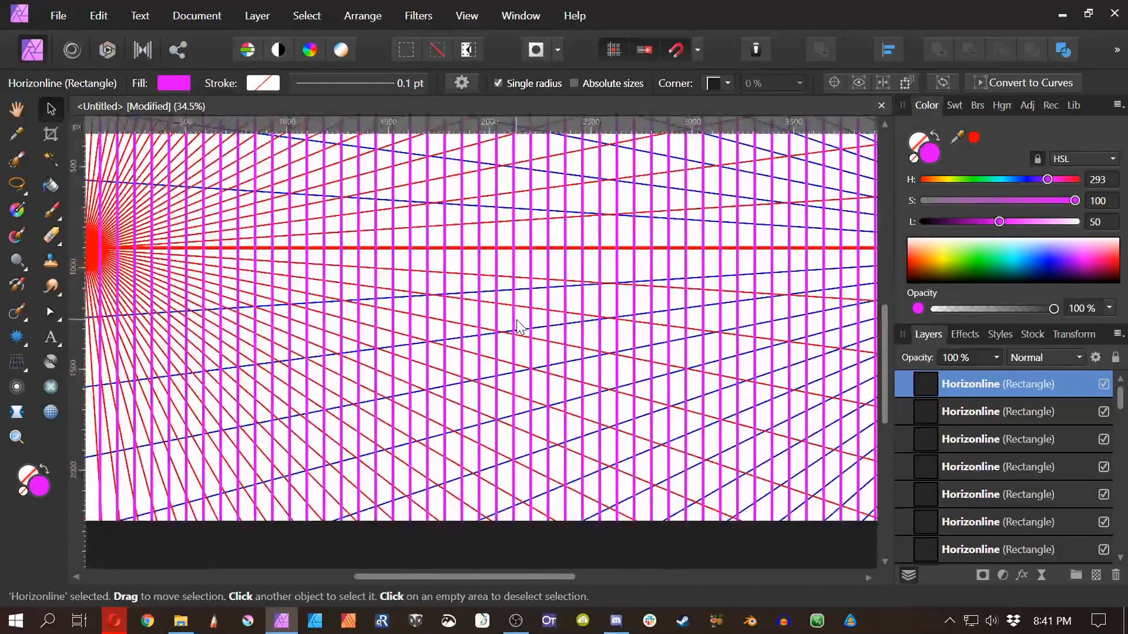
scroll(399, 270, down, 3)
scroll(446, 294, up, 2)
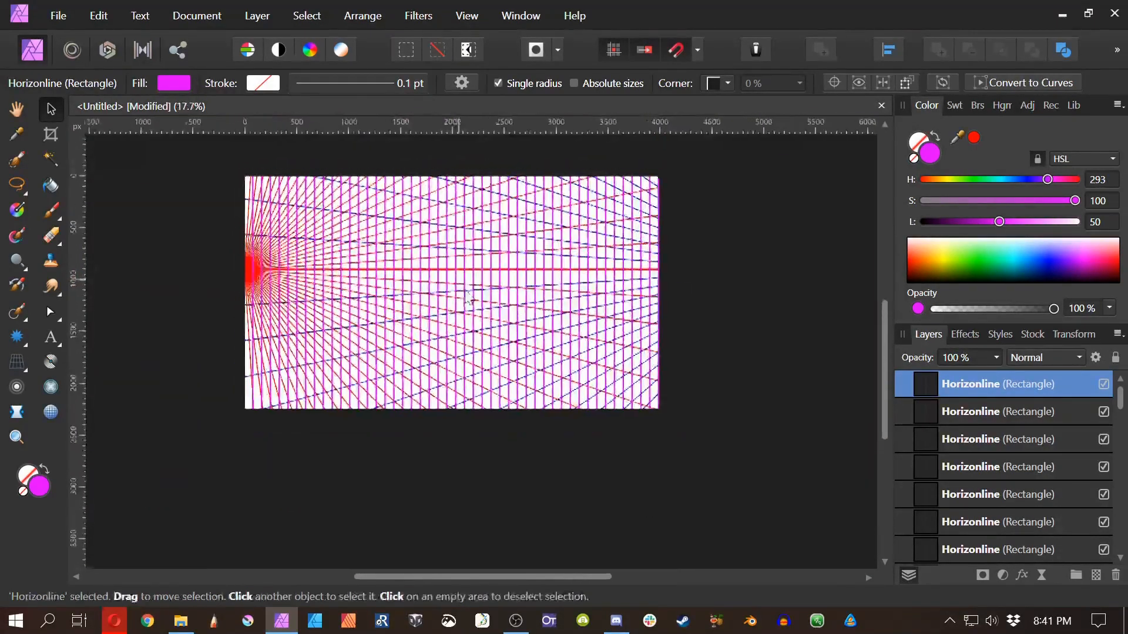
Step: Group all the vertical magenta Horizonline copies, leaving out the two stars and the original horizon line
click(966, 387)
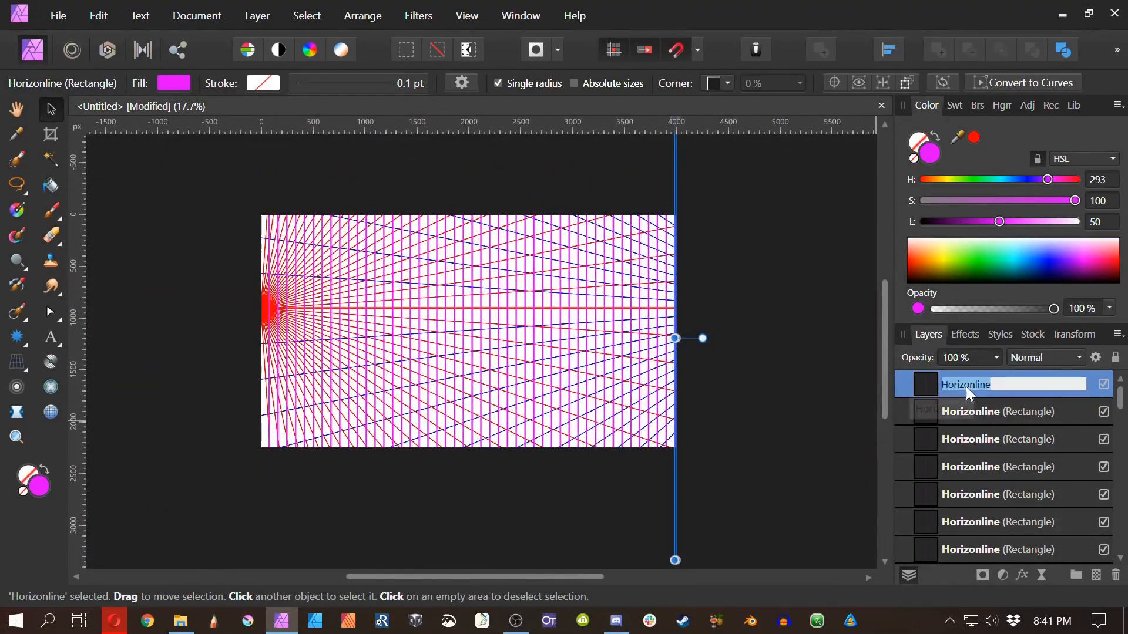
click(934, 386)
scroll(946, 400, down, 10)
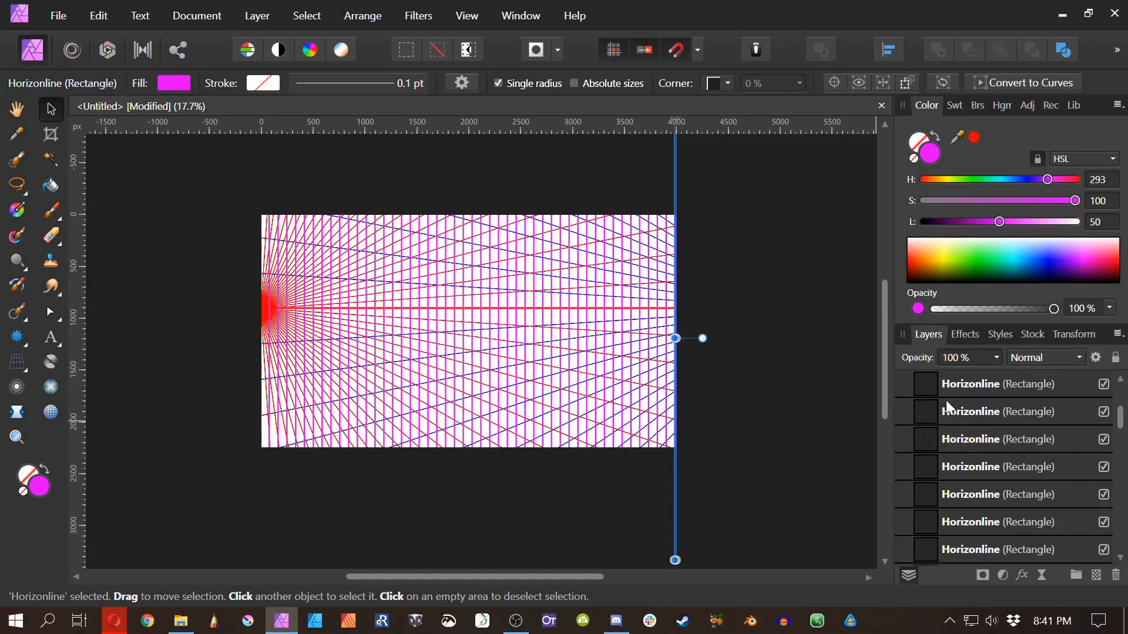
click(966, 467)
scroll(965, 463, up, 3)
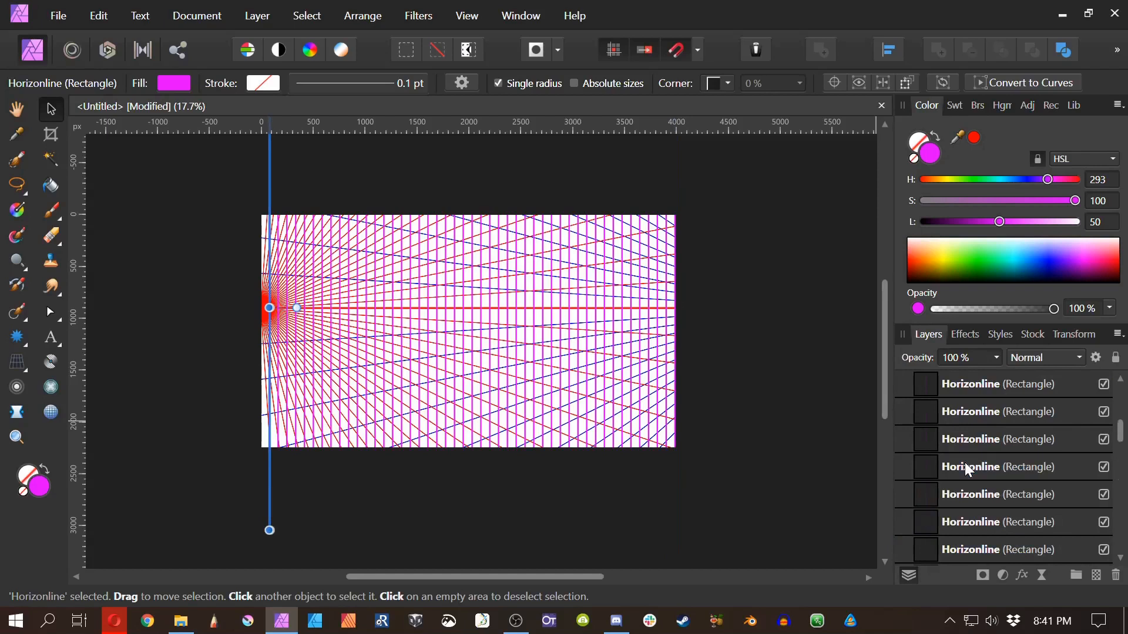
scroll(965, 463, up, 3)
scroll(974, 461, down, 8)
click(974, 466)
scroll(975, 467, up, 10)
click(974, 386)
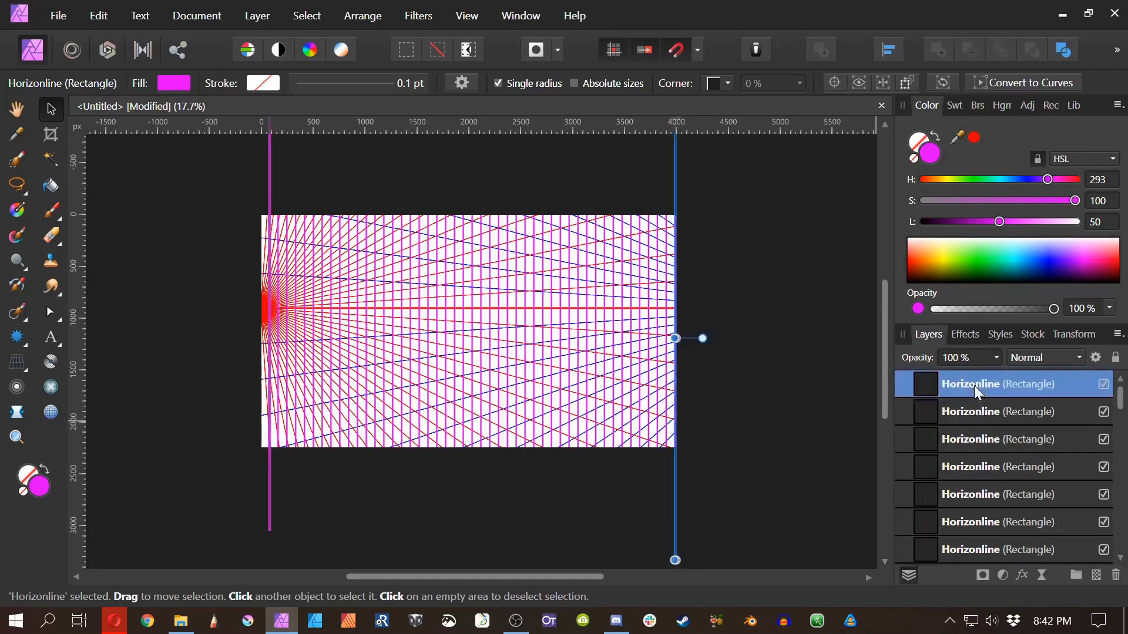
scroll(1006, 411, down, 8)
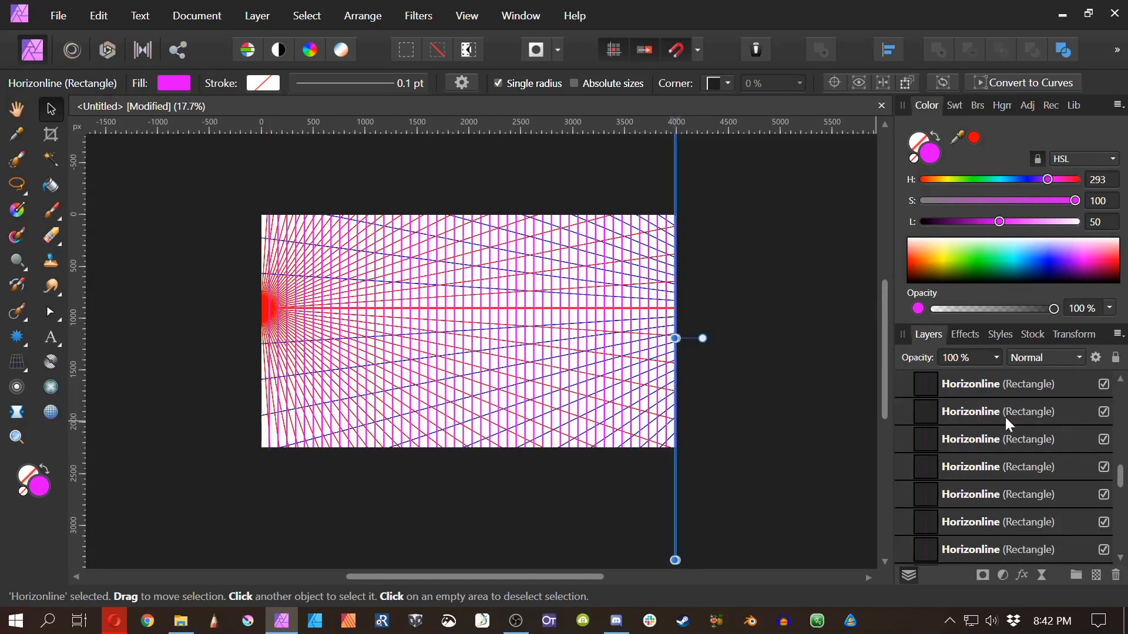
shift+click(989, 468)
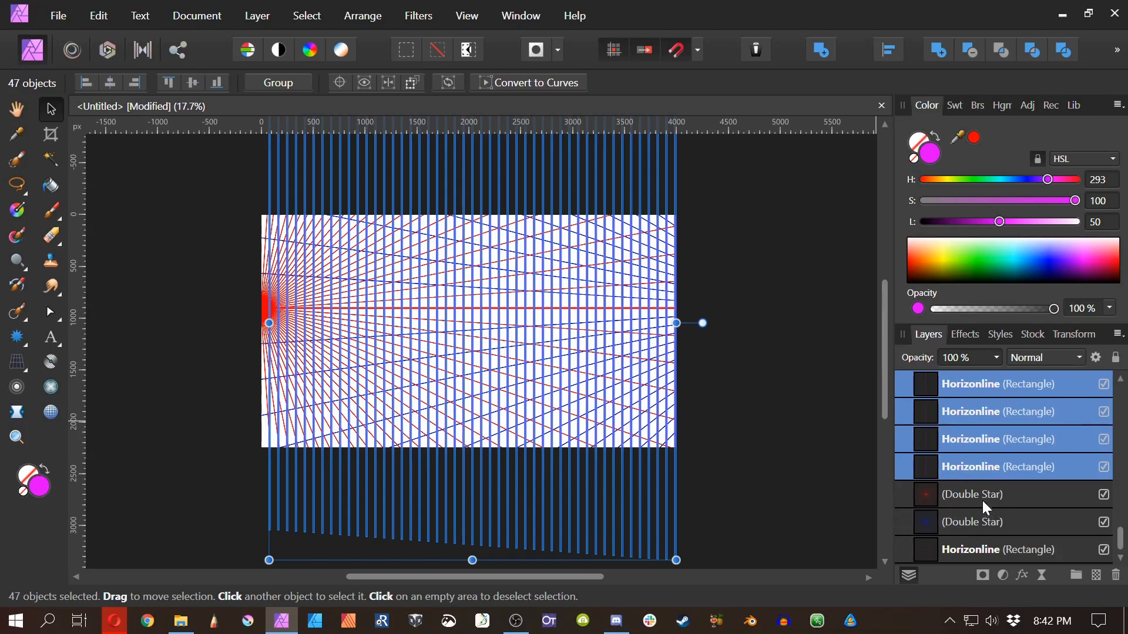
key(ctrl+g)
Step: Name the group of vertical lines Verticals and hide it
double_click(970, 389)
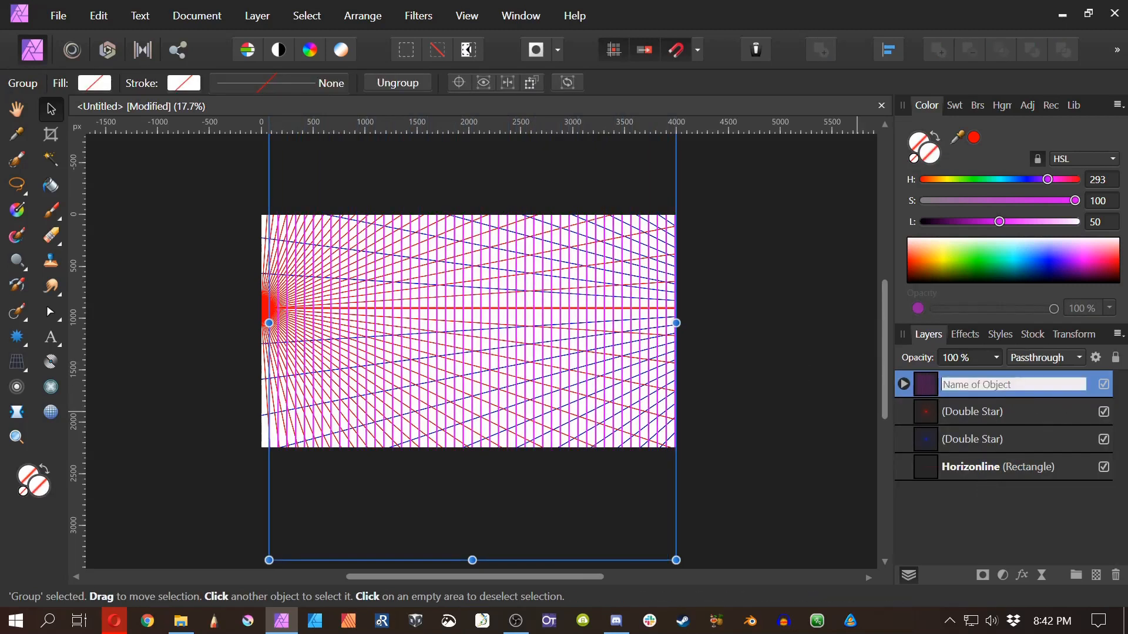
text(Verticals)
key(Return)
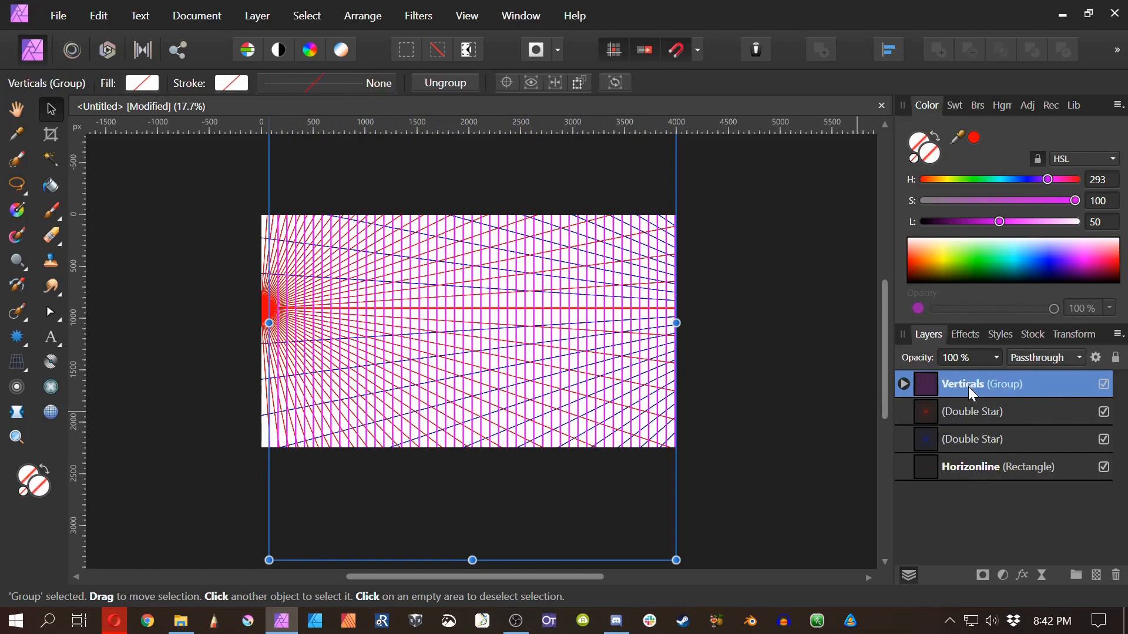
click(1105, 386)
Step: Duplicate the blue Double Star and rotate the copy slightly about its centre to add rays between the existing ones
click(999, 413)
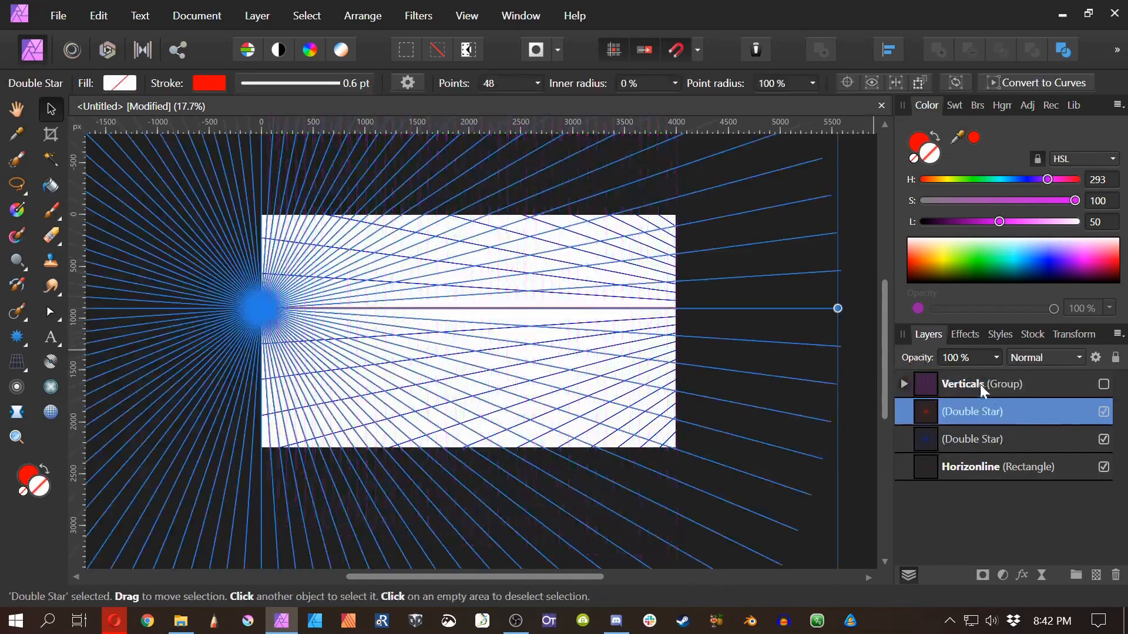
click(1009, 437)
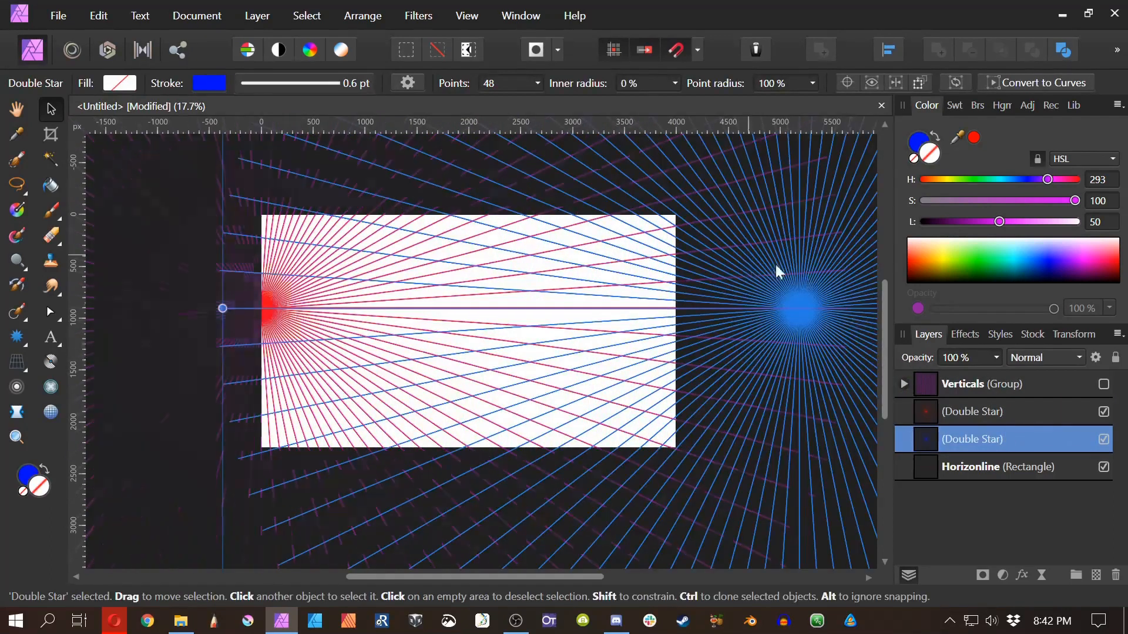
scroll(662, 384, down, 1)
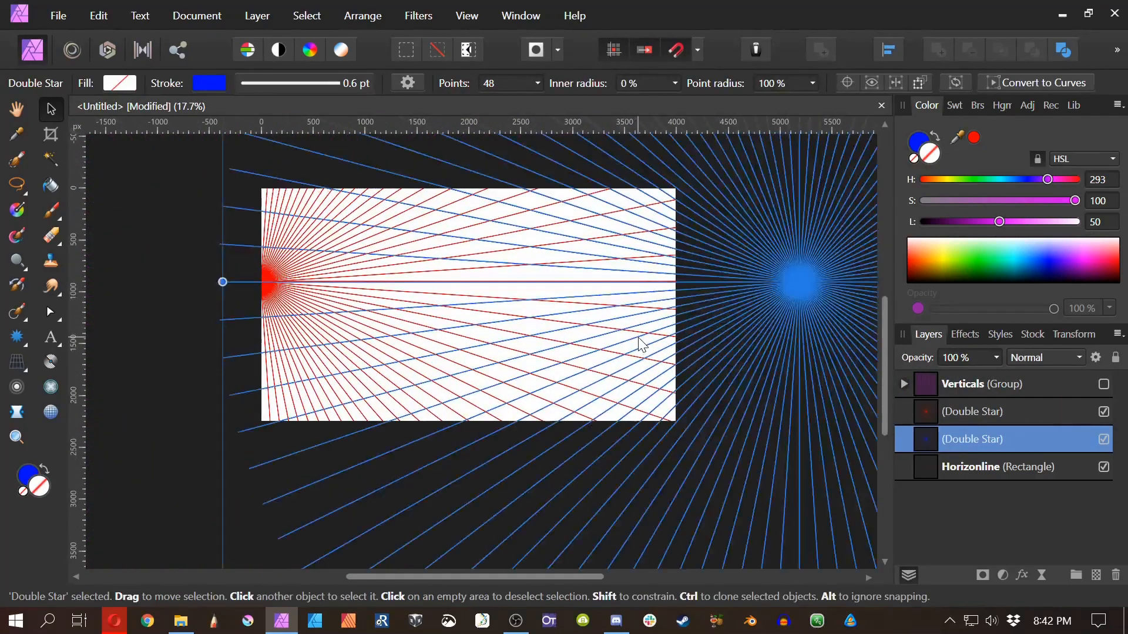
ctrl+scroll(637, 346, down, 3)
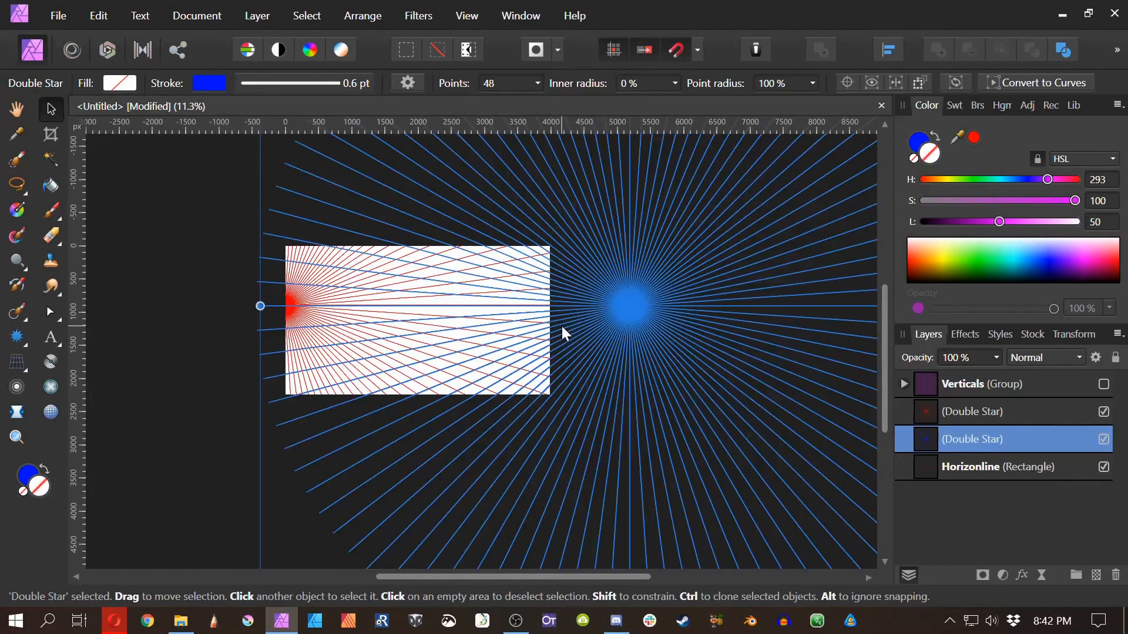
key(ctrl+j)
scroll(321, 341, down, 1)
ctrl+scroll(320, 340, down, 2)
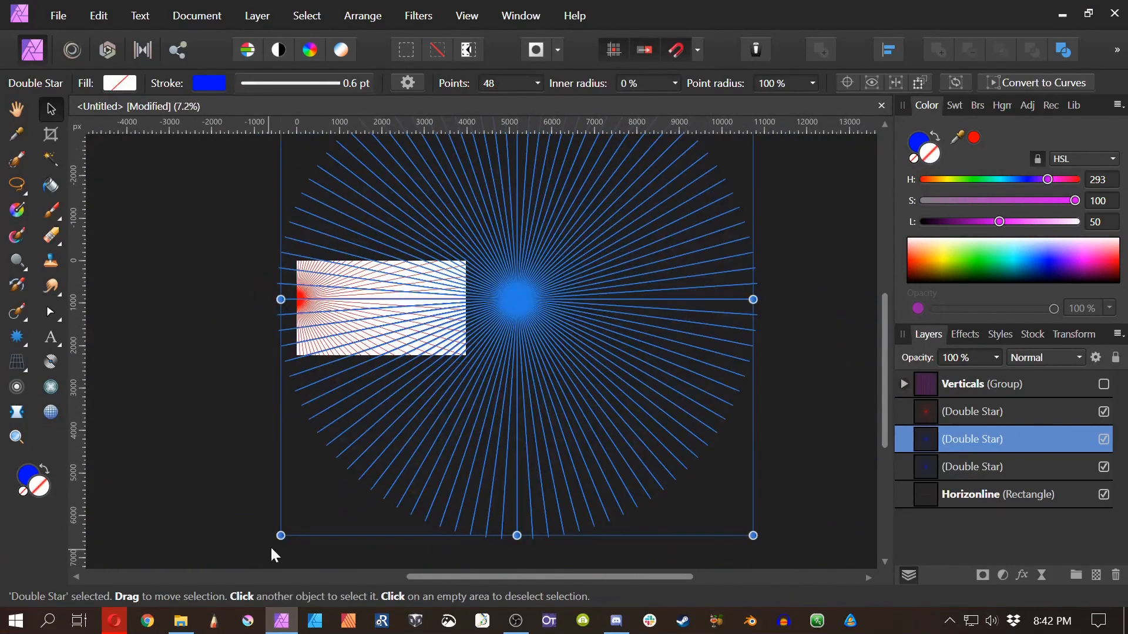
drag(270, 545, 264, 529)
scroll(321, 313, up, 1)
scroll(325, 319, up, 3)
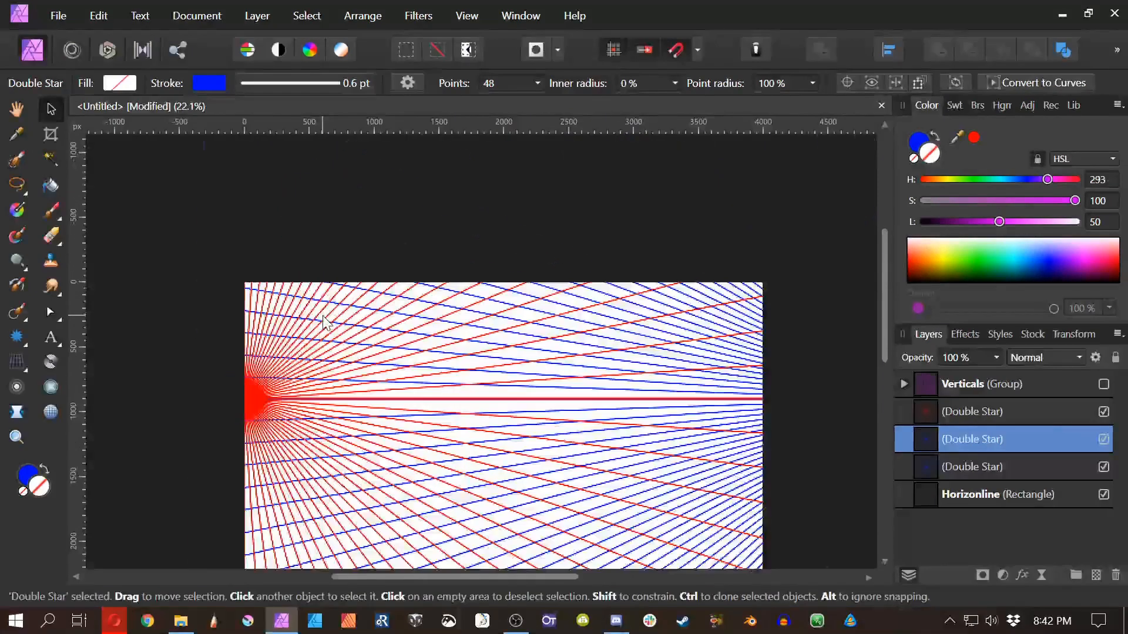
scroll(543, 389, down, 2)
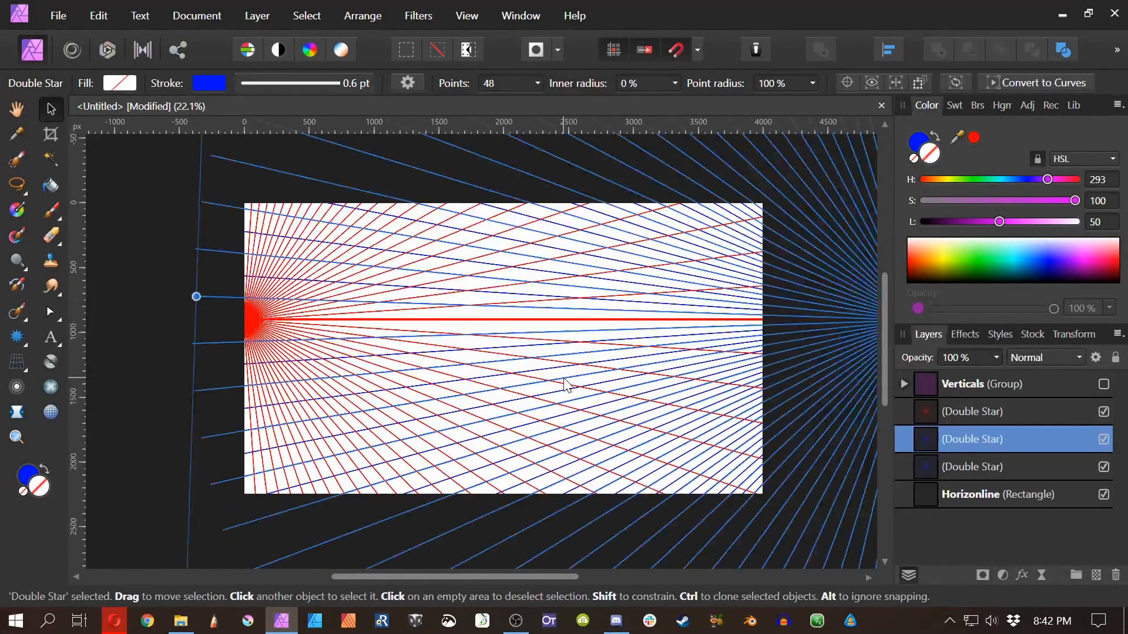
Step: Duplicate the red Double Star and rotate the copy slightly about its centre to double the density of its rays
click(262, 325)
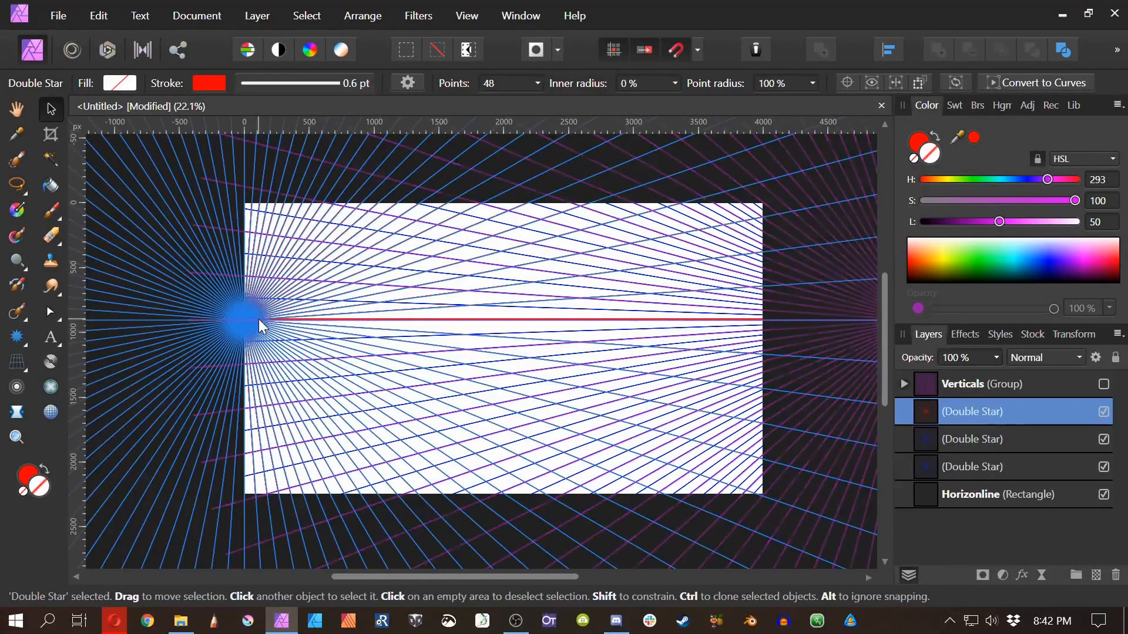
scroll(377, 327, down, 6)
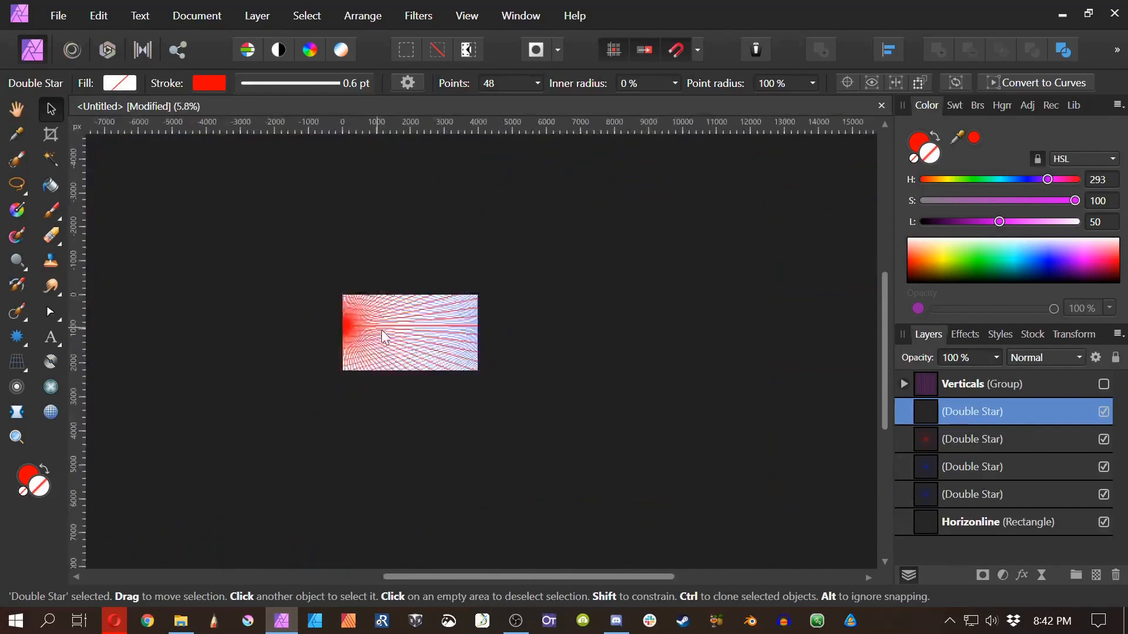
drag(538, 524, 543, 516)
scroll(433, 371, up, 5)
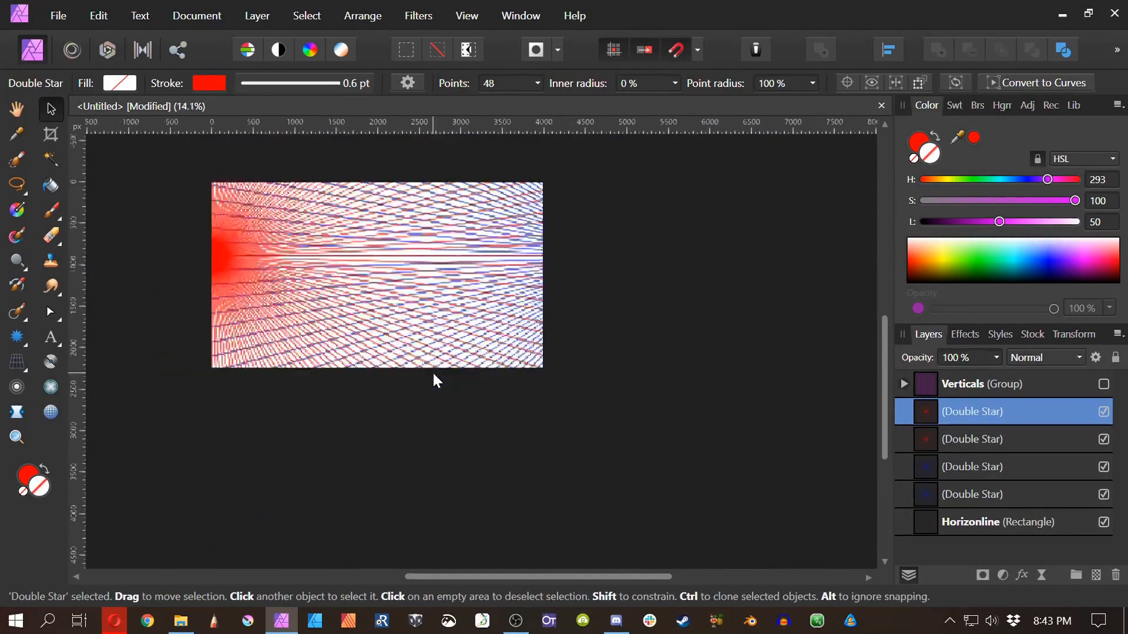
drag(374, 300, 461, 401)
scroll(461, 405, up, 2)
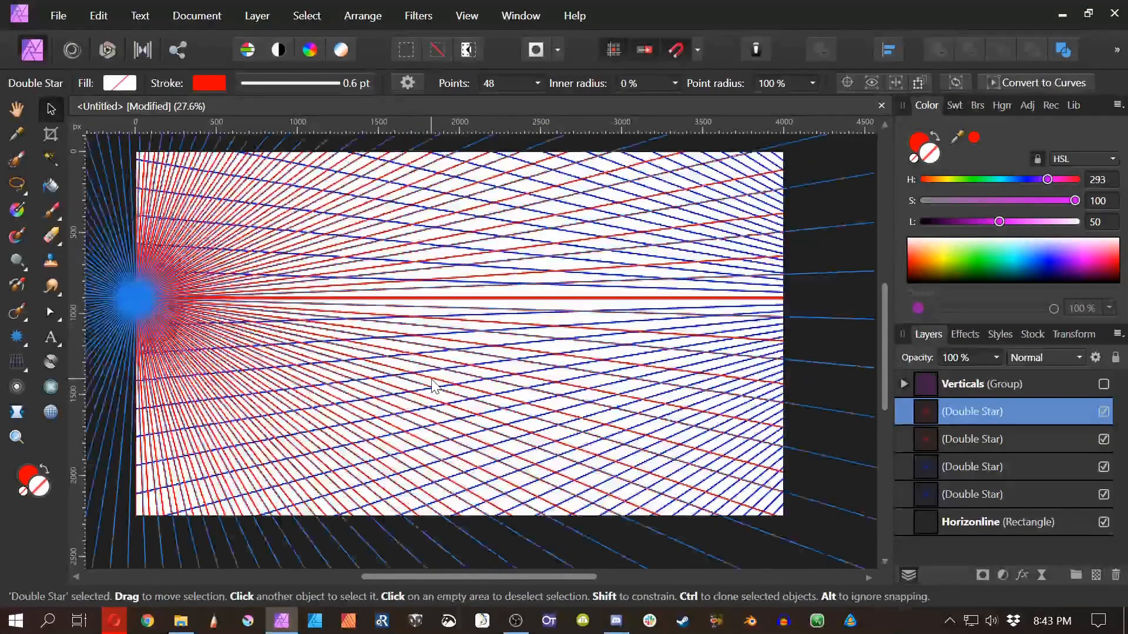
Step: Group the Verticals group, all four stars and the horizon line, and name the new group Perspective Grid
click(989, 388)
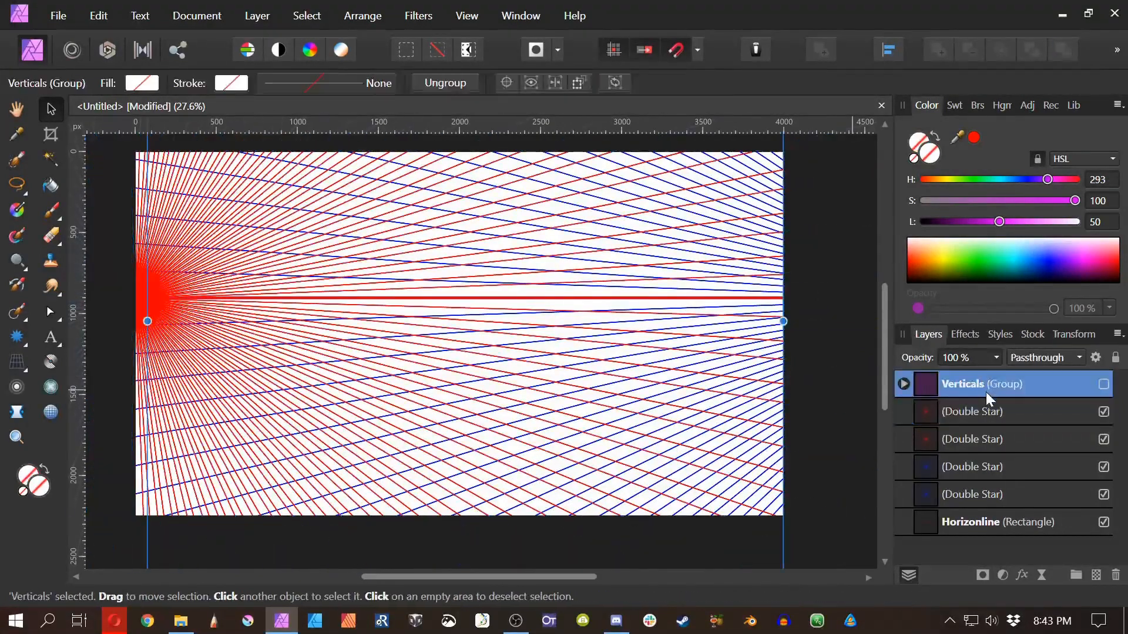
shift+click(970, 527)
key(ctrl+g)
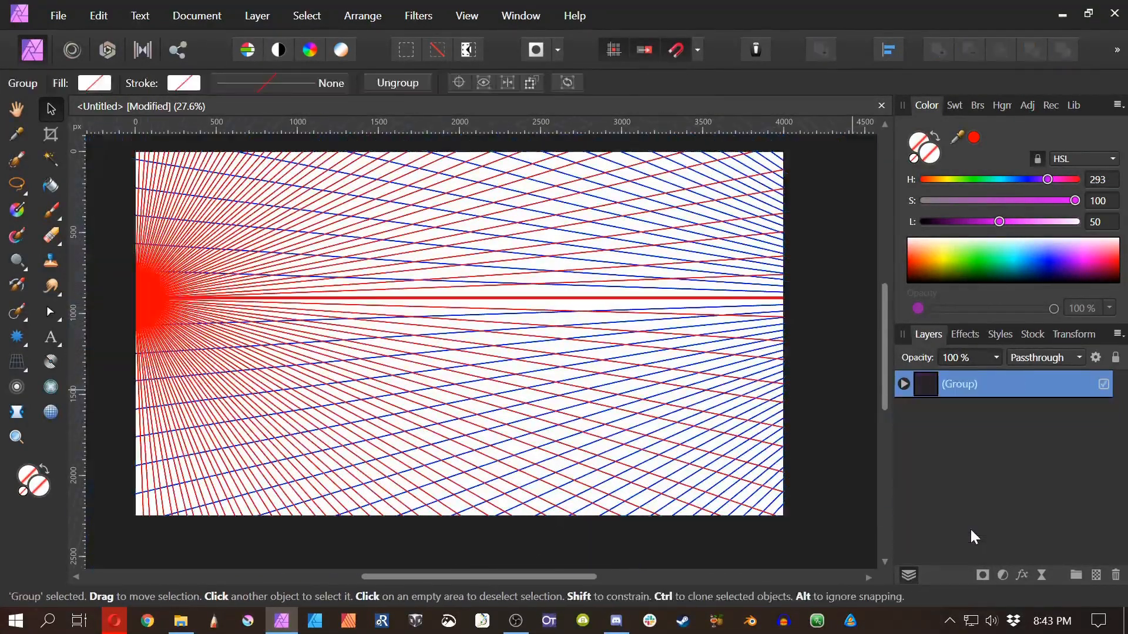
double_click(967, 390)
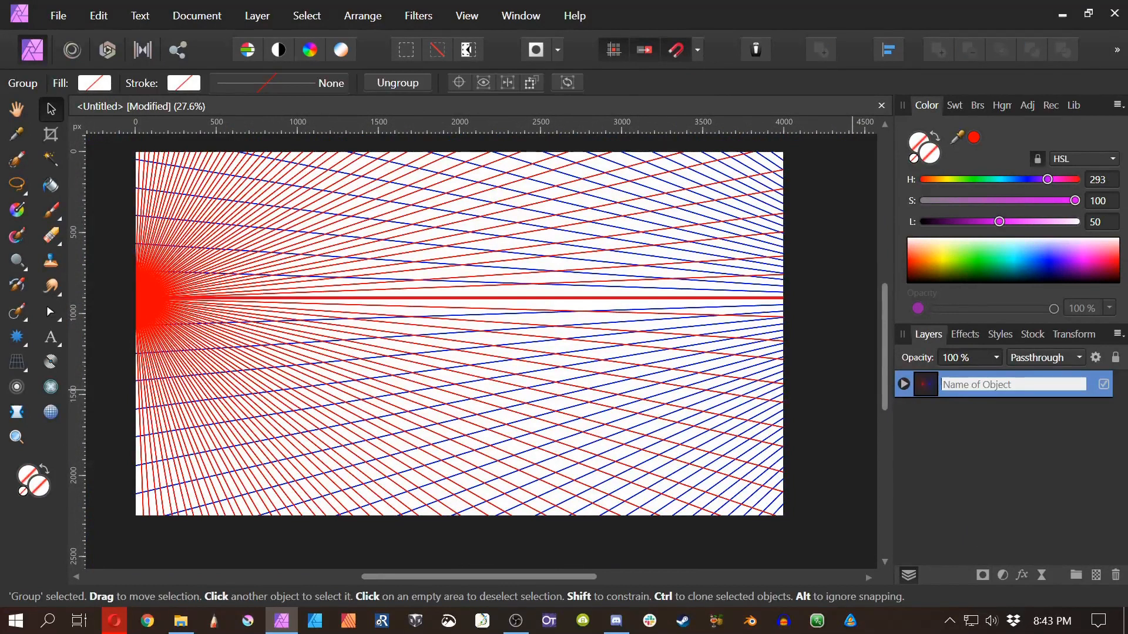
text(Perspective Grid)
key(Return)
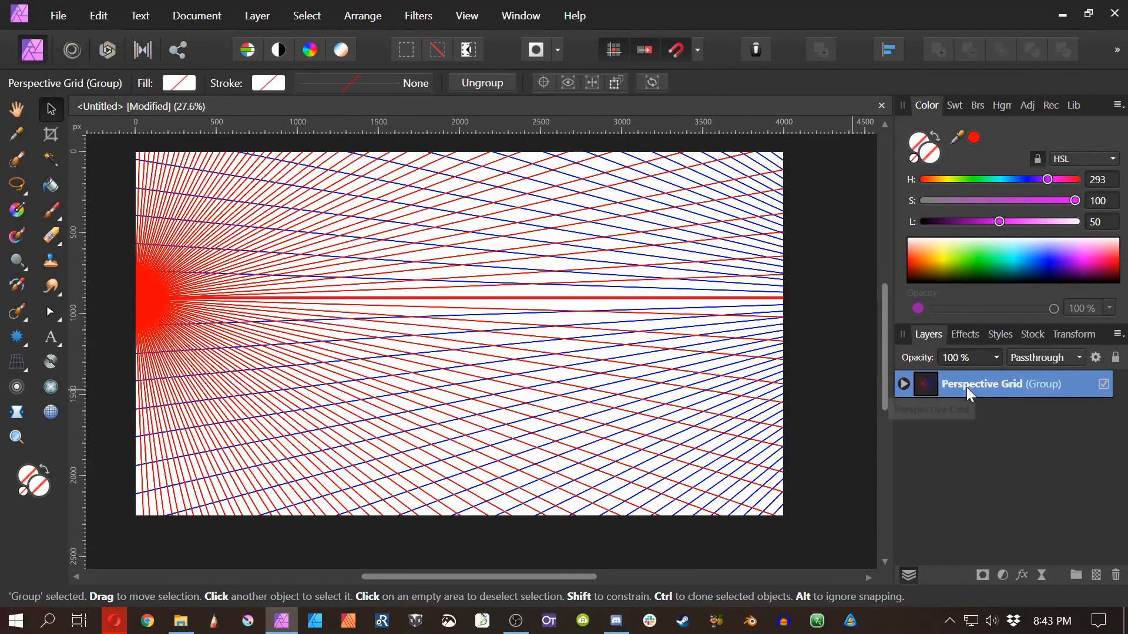
Step: Expand the Perspective Grid group and show its Verticals group
click(903, 383)
click(1104, 413)
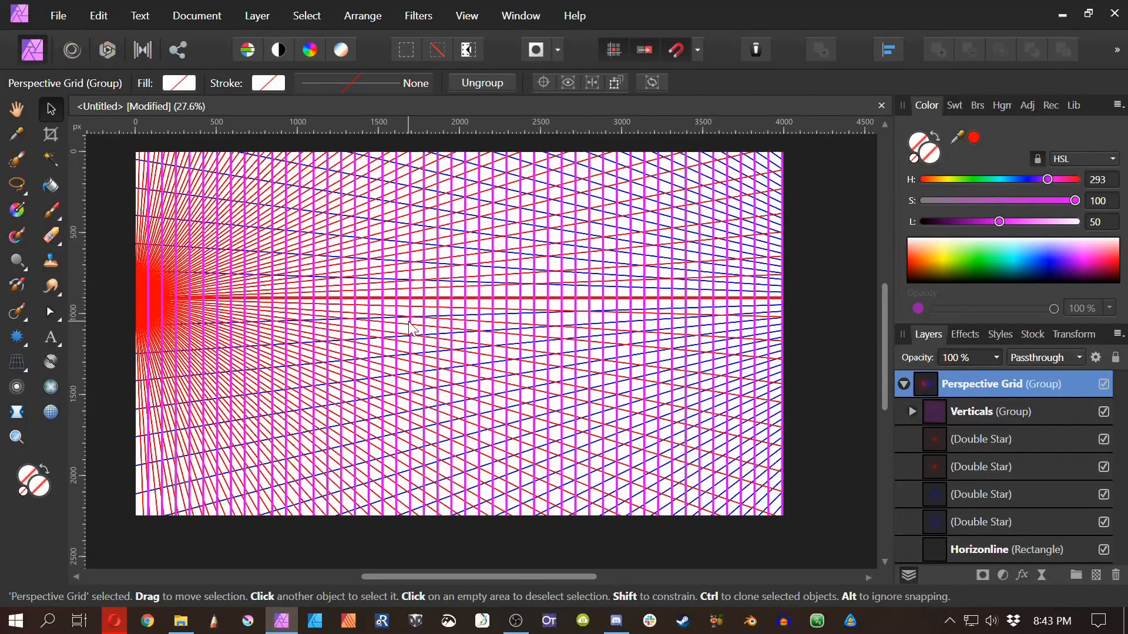
Step: Collapse the Perspective Grid group and lower its opacity to 19%
click(904, 384)
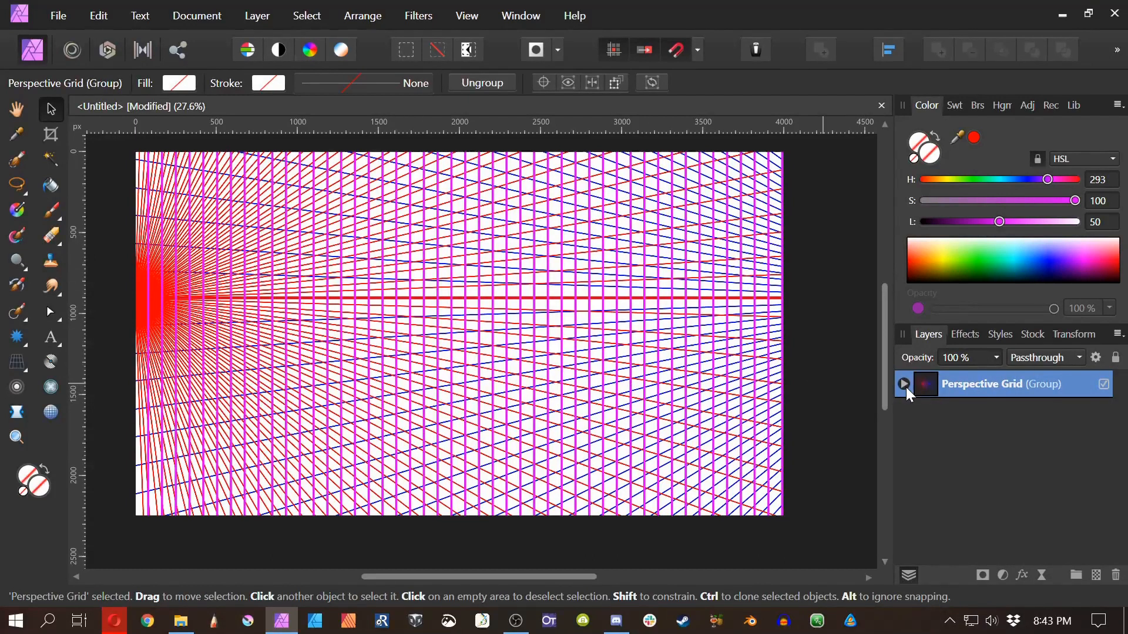
click(997, 358)
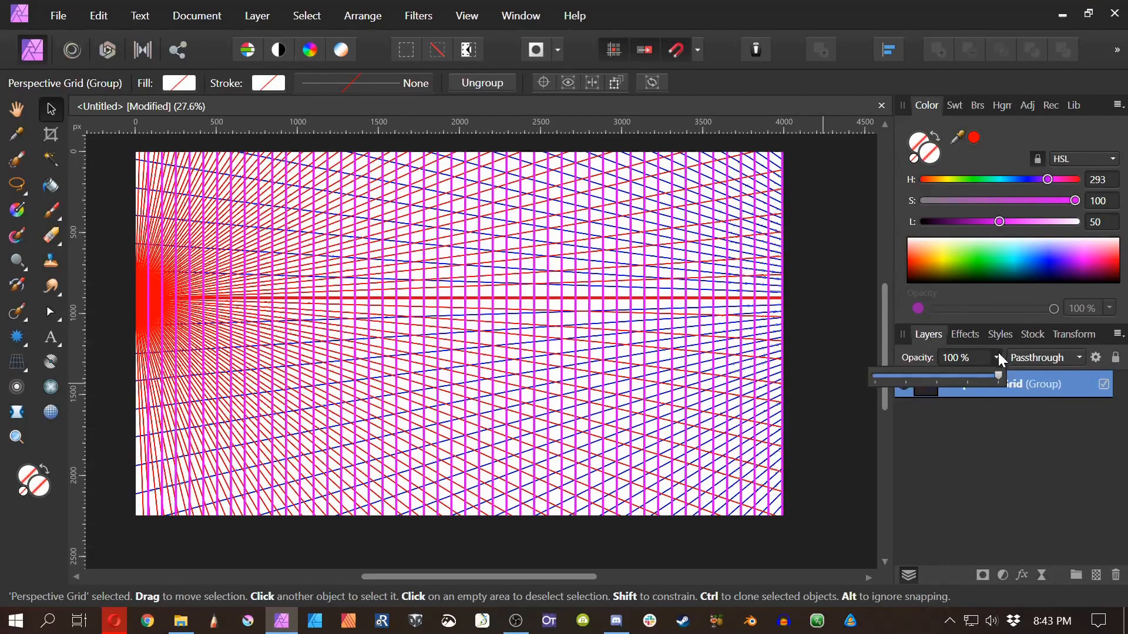
drag(999, 376, 900, 386)
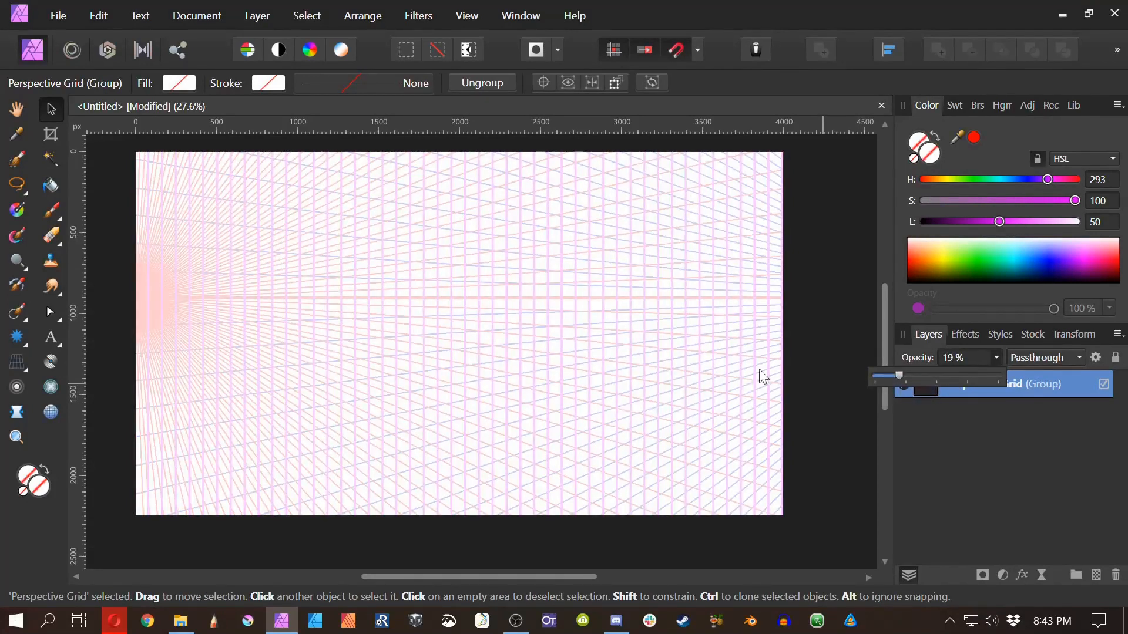
drag(506, 392, 573, 409)
Step: Add a pixel layer named Red and nest a Gradient Map adjustment inside it
click(1097, 577)
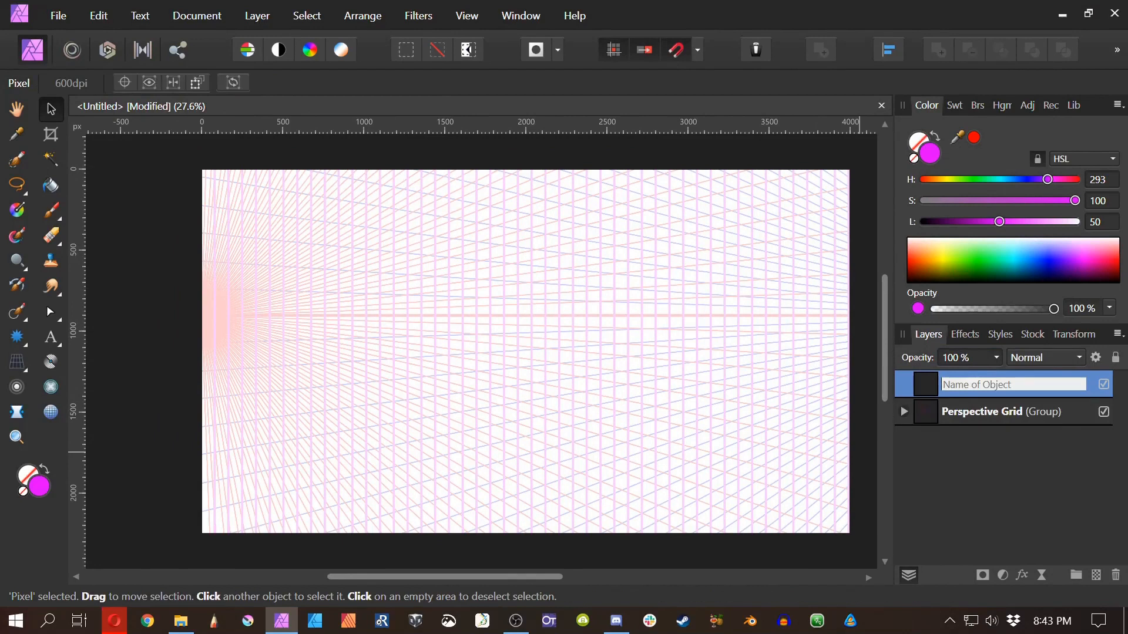
text(Red)
key(Return)
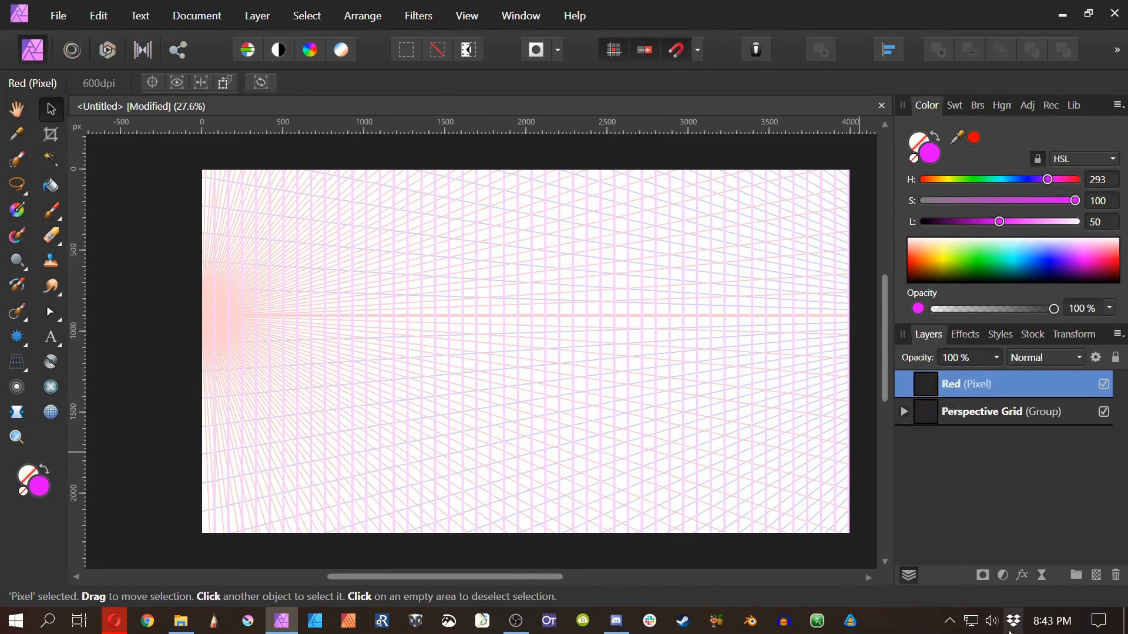
click(1003, 576)
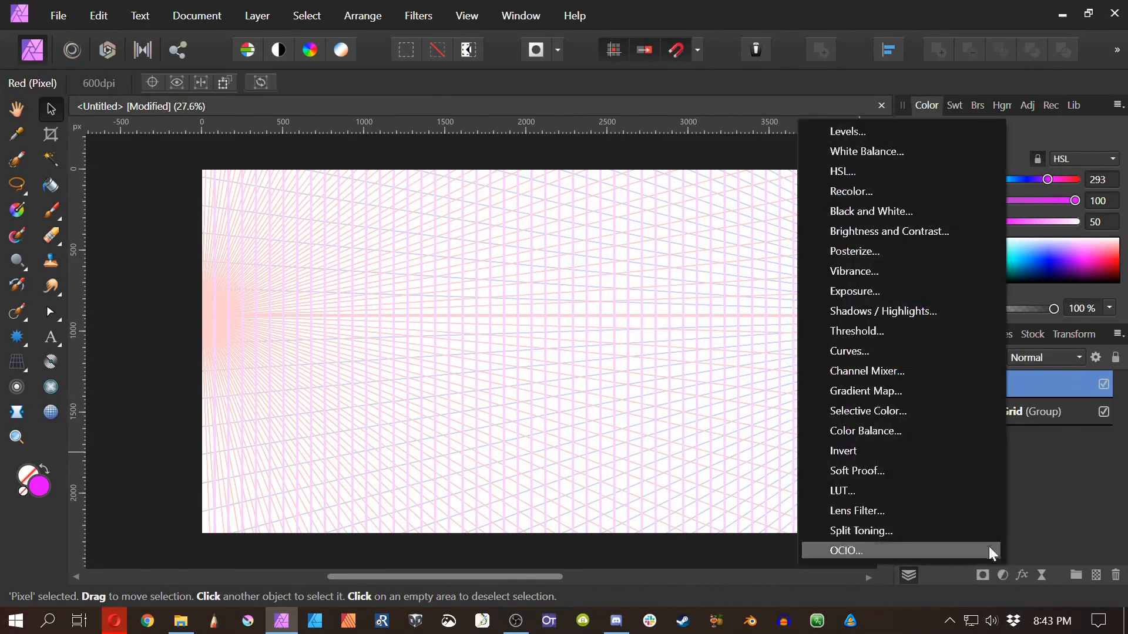
click(917, 391)
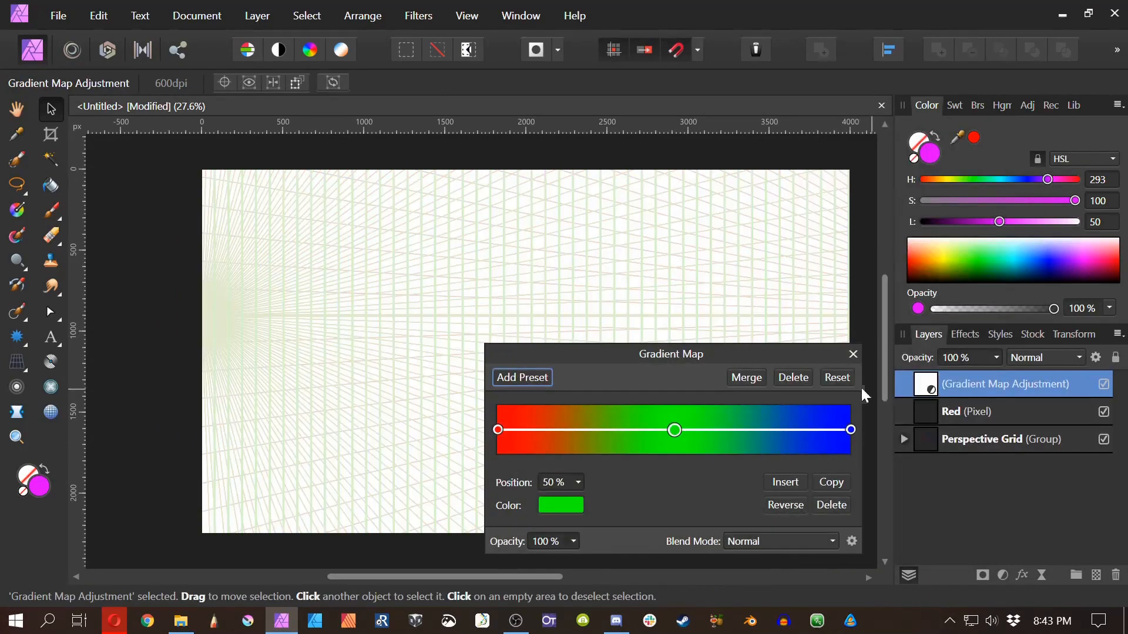
drag(965, 383, 982, 415)
Step: Duplicate the Red layer with its nested adjustment and rename the copy Blue
click(955, 387)
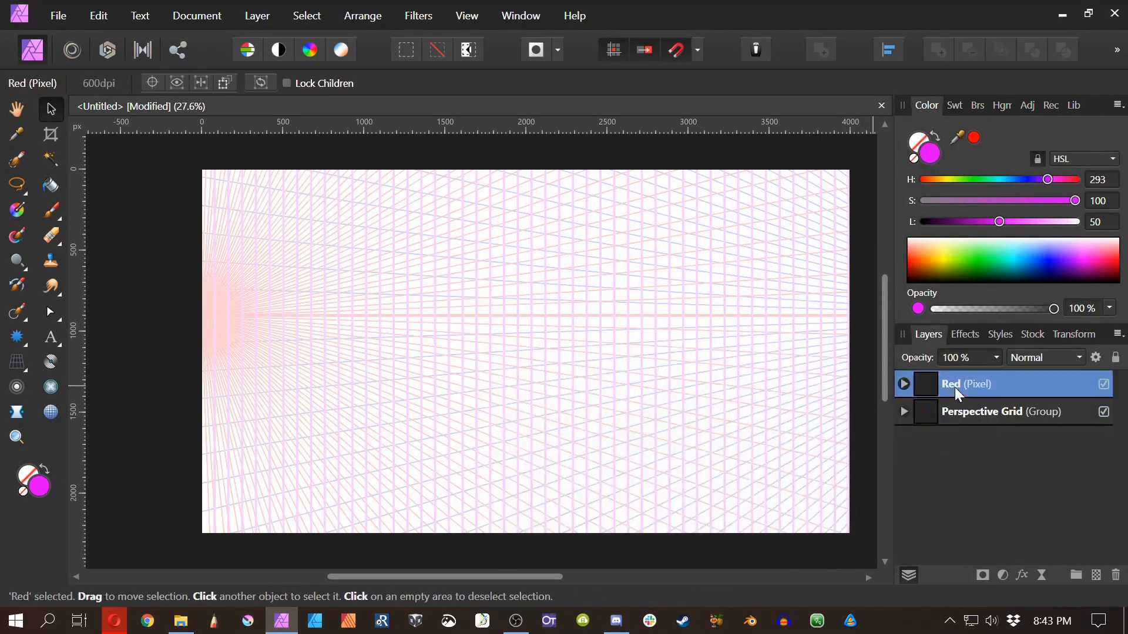
key(ctrl+j)
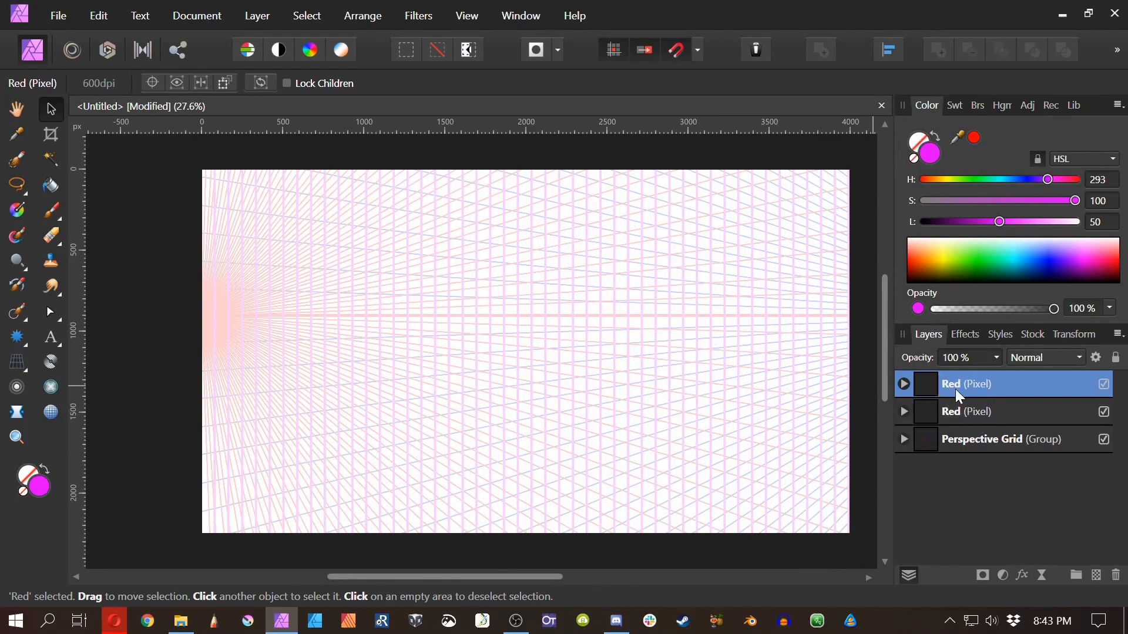
double_click(955, 390)
text(Blue)
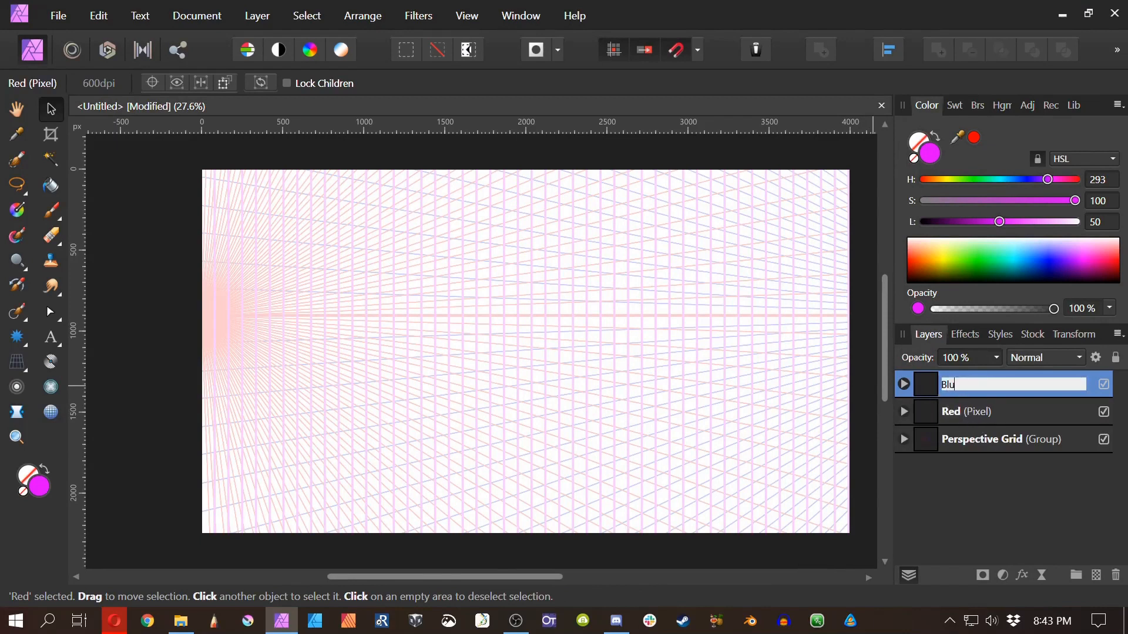
key(Return)
Step: Set the first colour stop of the Blue layer's Gradient Map to blue with hue 224
click(905, 384)
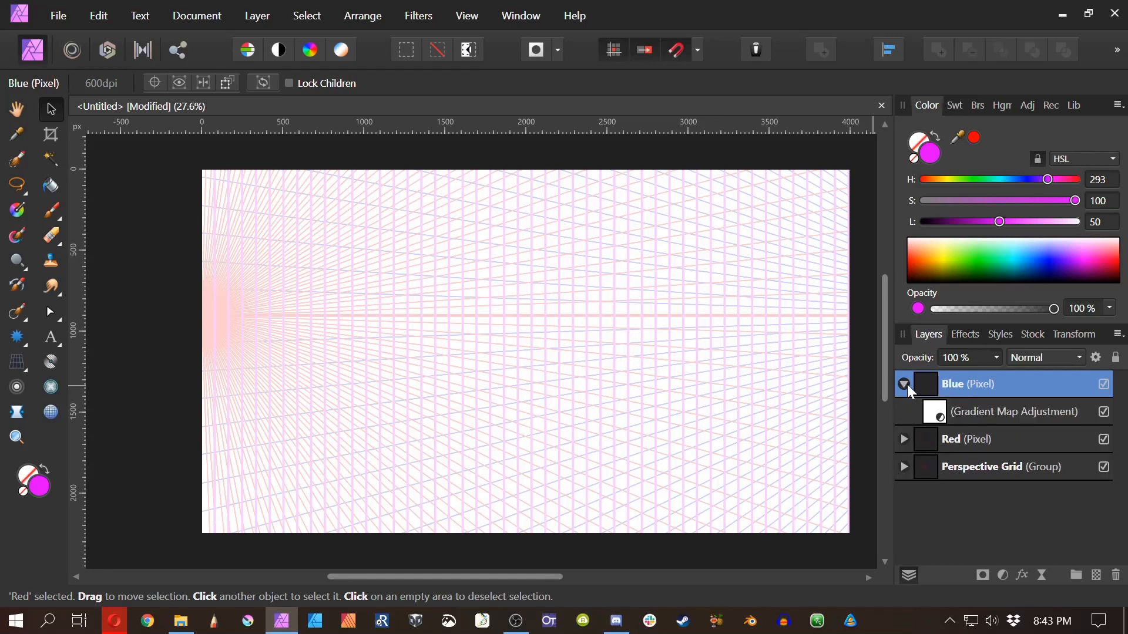
double_click(939, 419)
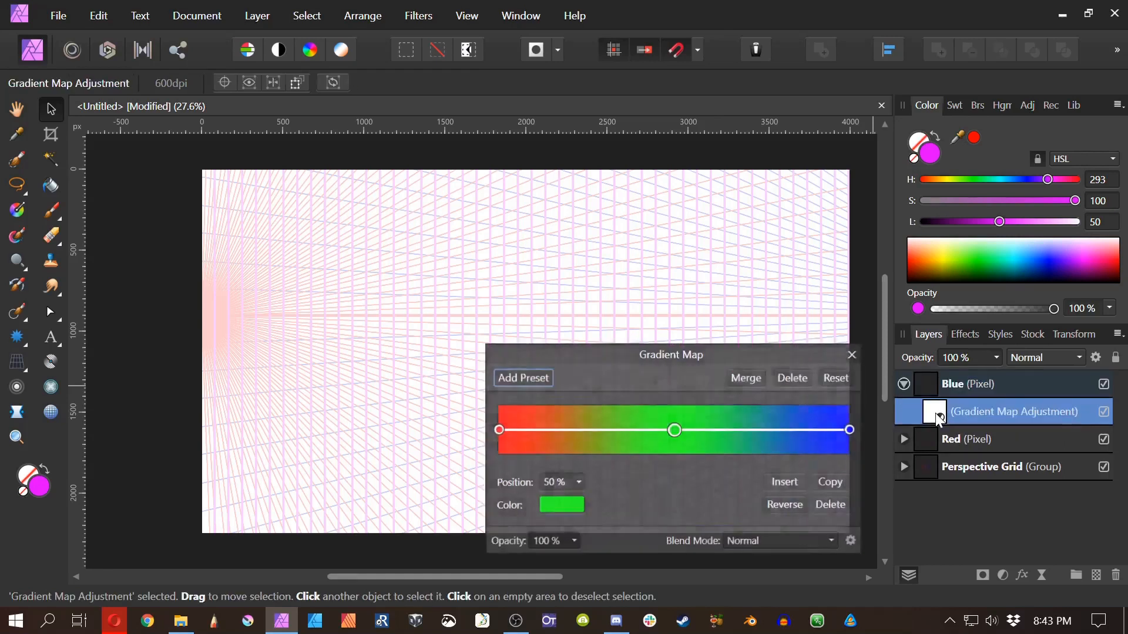
click(498, 430)
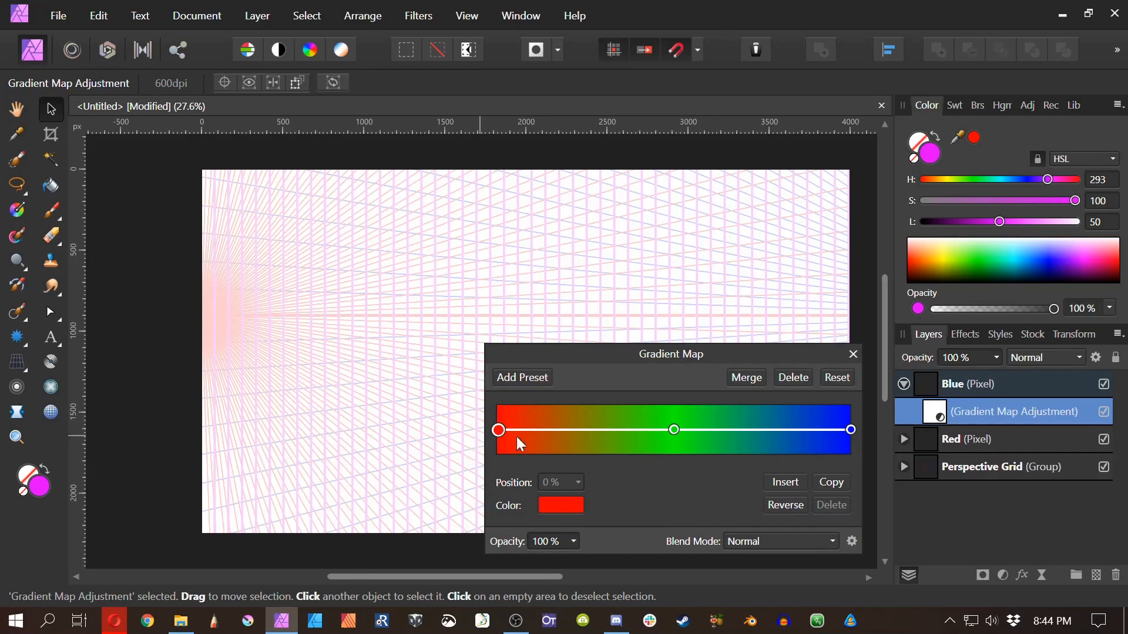
click(555, 505)
click(568, 324)
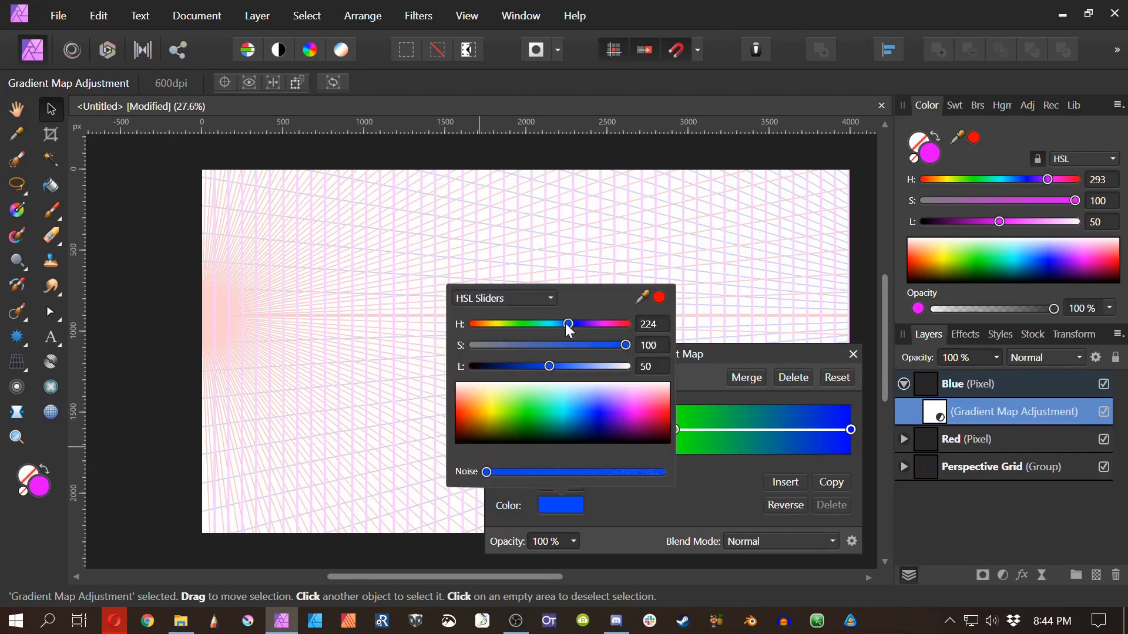
click(852, 354)
click(853, 354)
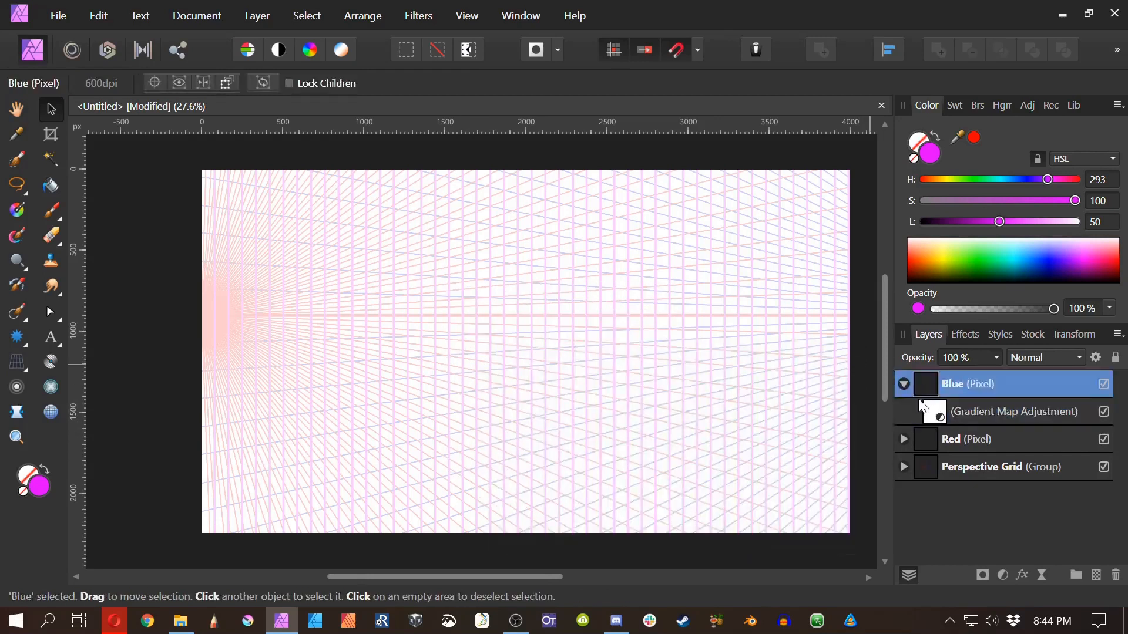
Step: Add a pixel layer above Blue and name it Sketch
click(1095, 576)
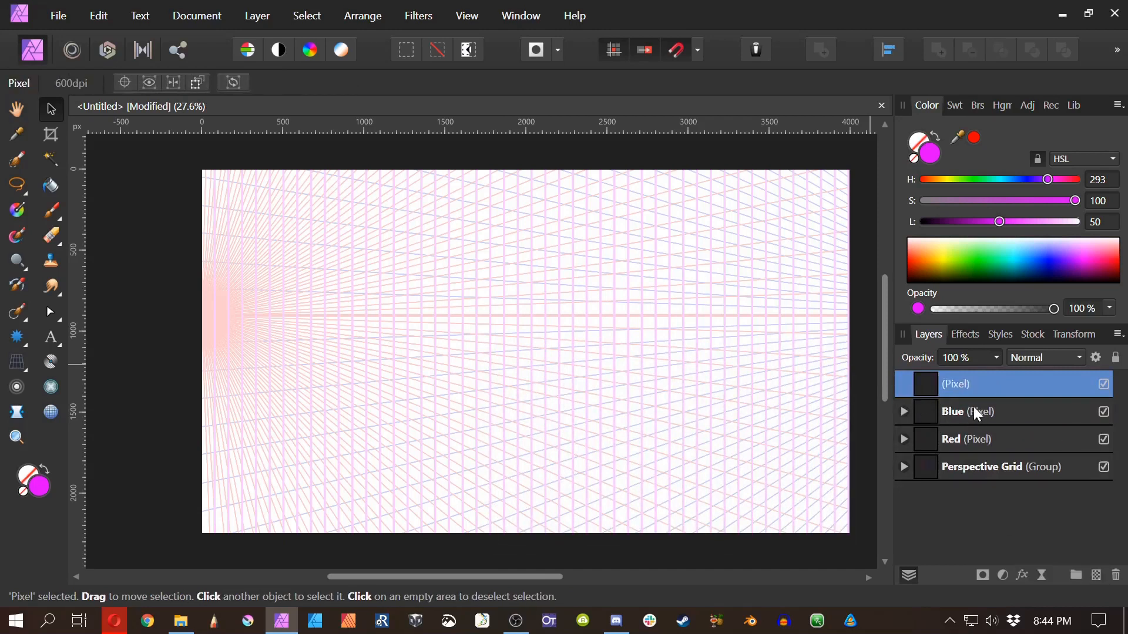
double_click(964, 384)
text(Sketch)
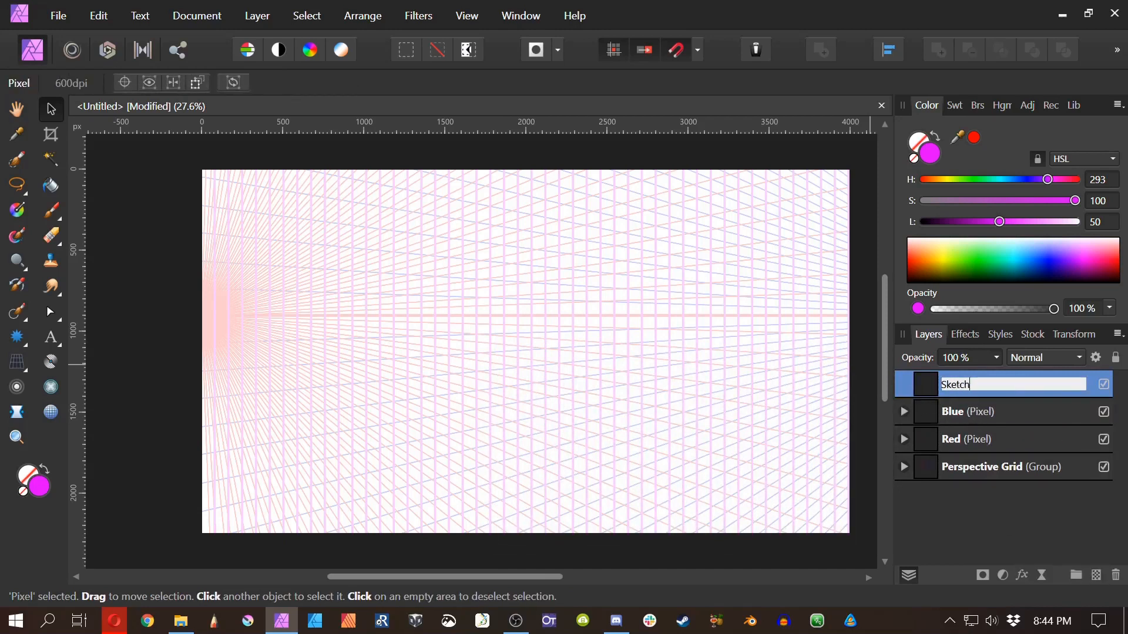
key(Return)
Step: Select the Red layer, set both the foreground and background colours to black, and activate the Paint Brush tool
drag(964, 385, 953, 442)
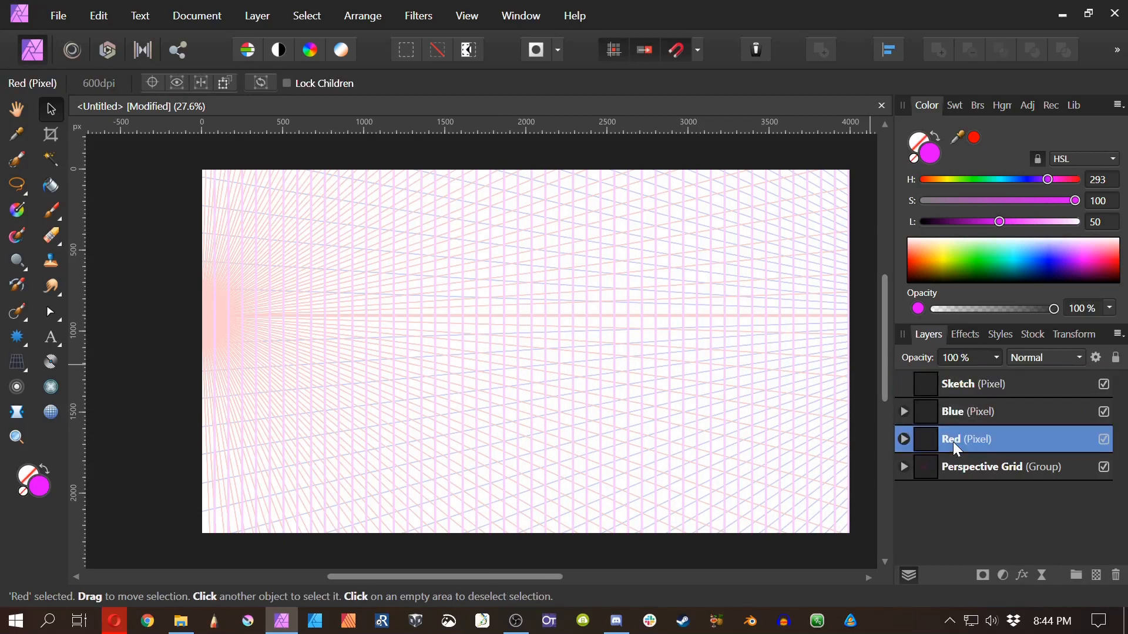
mouse_move(1000, 221)
mouse_down()
mouse_move(925, 223)
mouse_move(920, 200)
mouse_move(920, 222)
mouse_up()
click(914, 145)
click(921, 200)
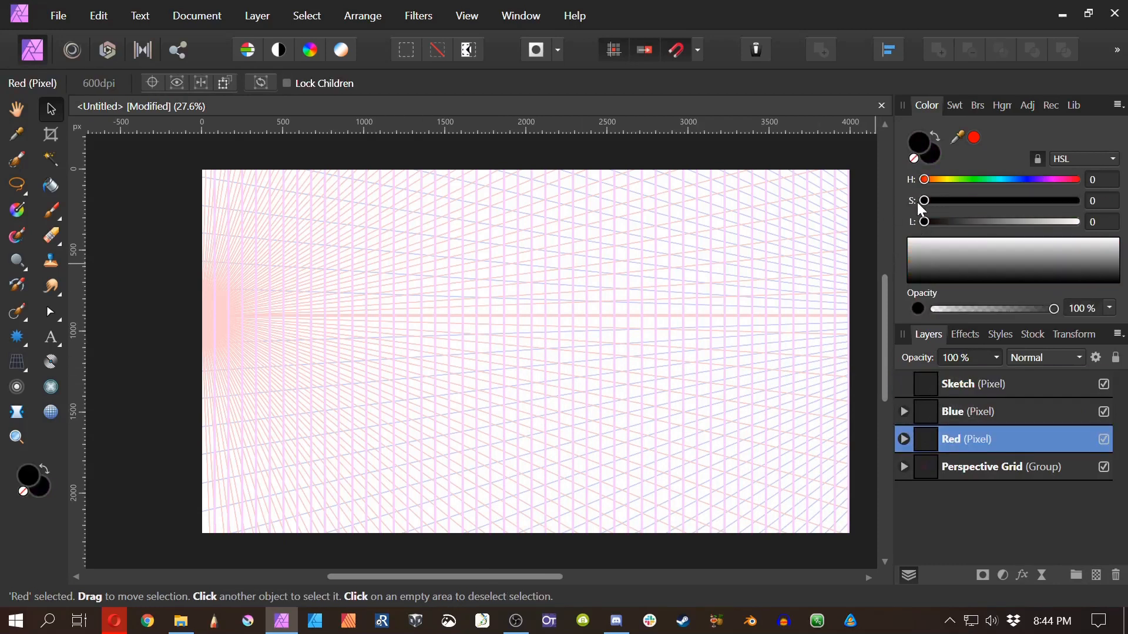
click(50, 211)
Step: Paint zigzag test strokes on the Red, Blue and Sketch layers to compare how each layer colours black paint
drag(642, 329, 414, 334)
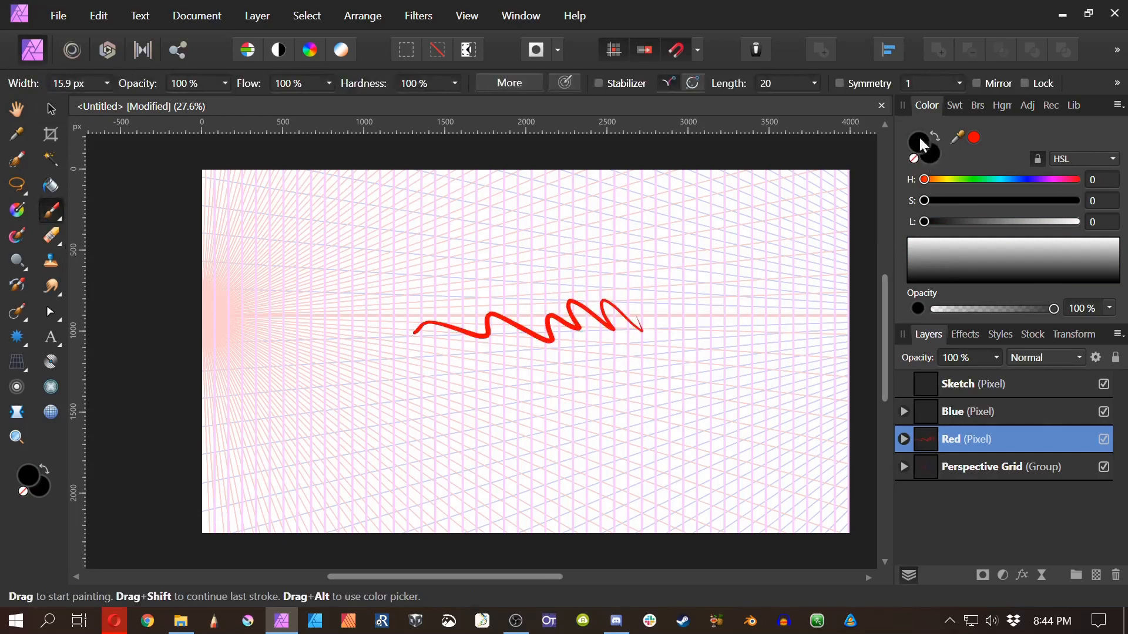
mouse_move(640, 290)
mouse_down()
mouse_move(605, 257)
mouse_move(508, 254)
mouse_up()
click(936, 413)
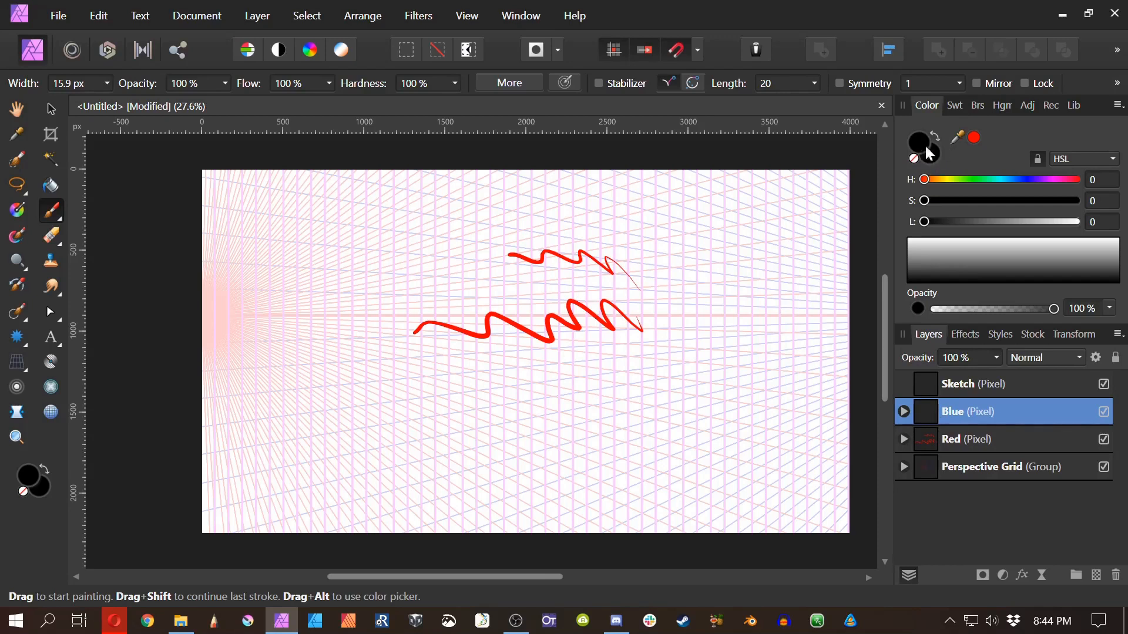
mouse_move(648, 347)
mouse_down()
mouse_move(582, 396)
mouse_move(445, 375)
mouse_move(419, 383)
mouse_up()
drag(651, 378, 415, 415)
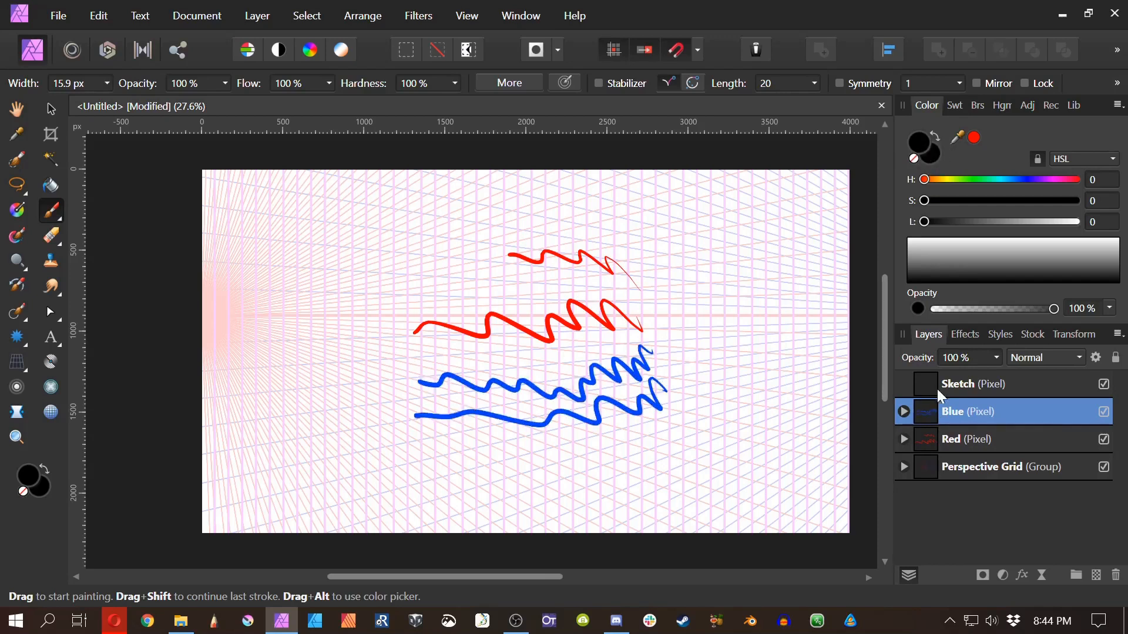
click(924, 388)
drag(687, 240, 470, 209)
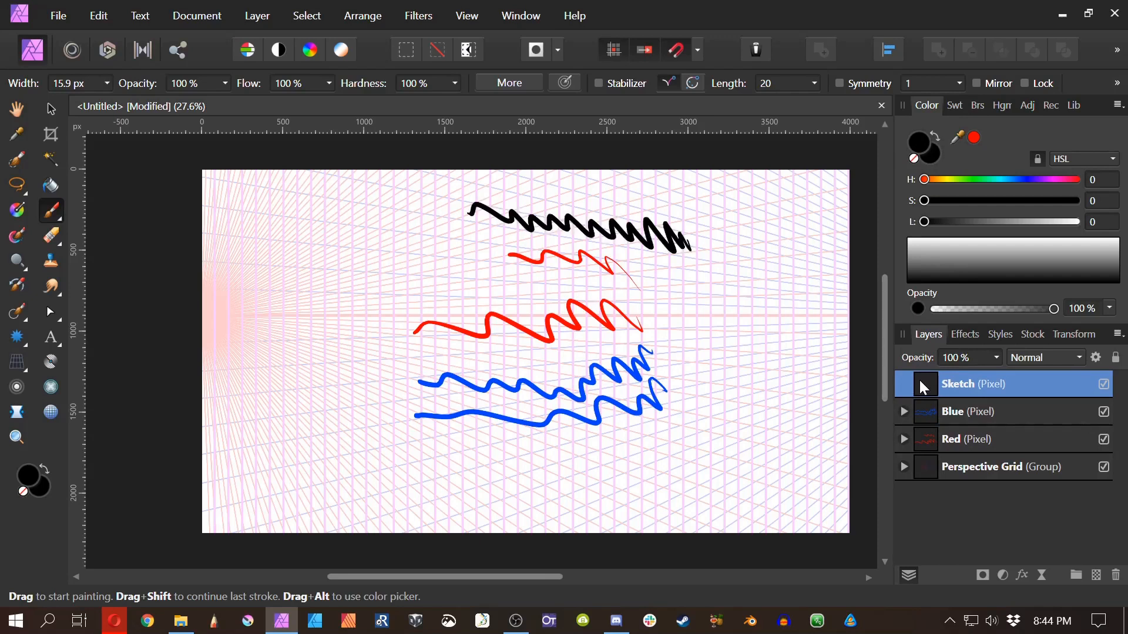
Step: Undo the zigzag test strokes on the Sketch, Blue and Red layers
key(ctrl+z)
key(ctrl+z)
key(ctrl+z)
key(ctrl+z)
key(ctrl+z)
key(ctrl+z)
key(ctrl+z)
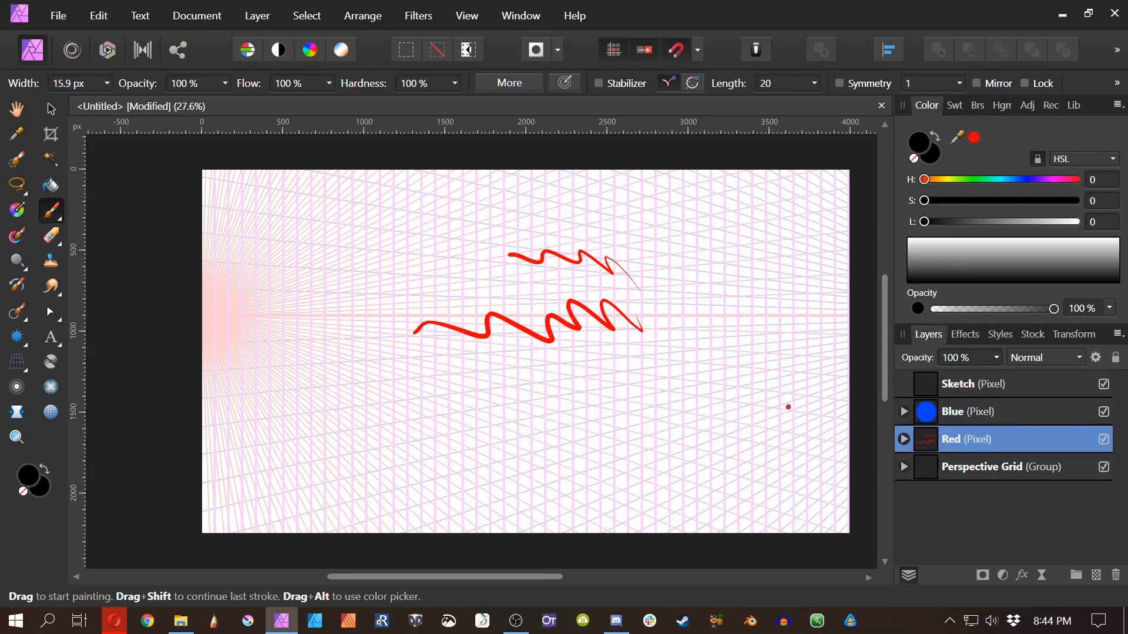
Step: Select the Blue and Red layers together and lower their opacity to 50%
click(957, 416)
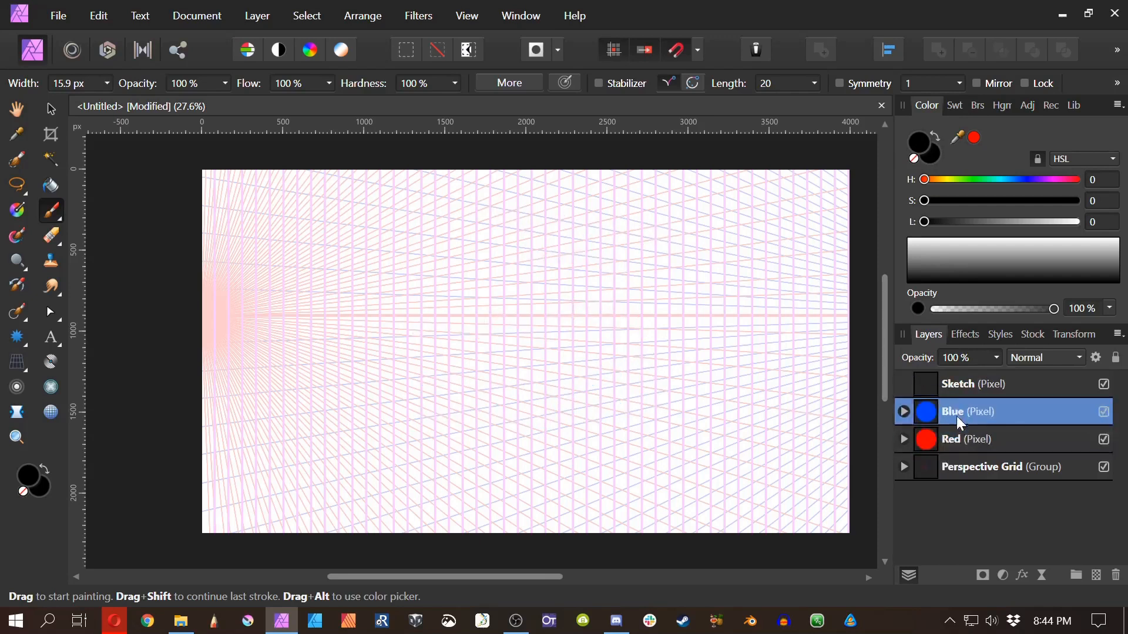
click(955, 440)
click(959, 414)
shift+click(956, 440)
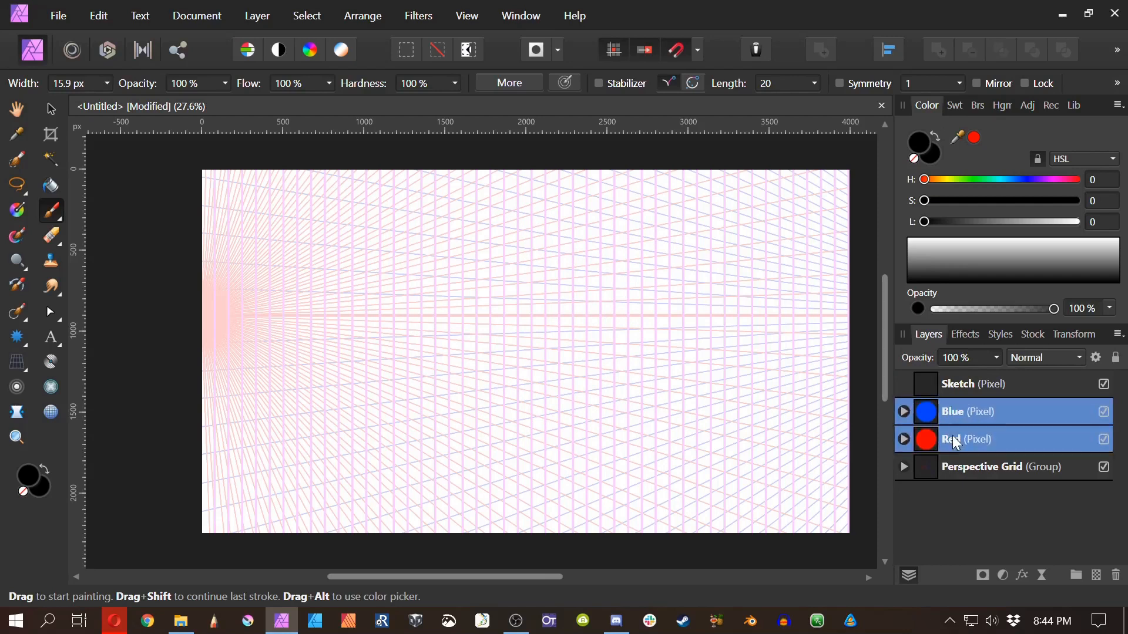
click(997, 358)
drag(1001, 376, 968, 376)
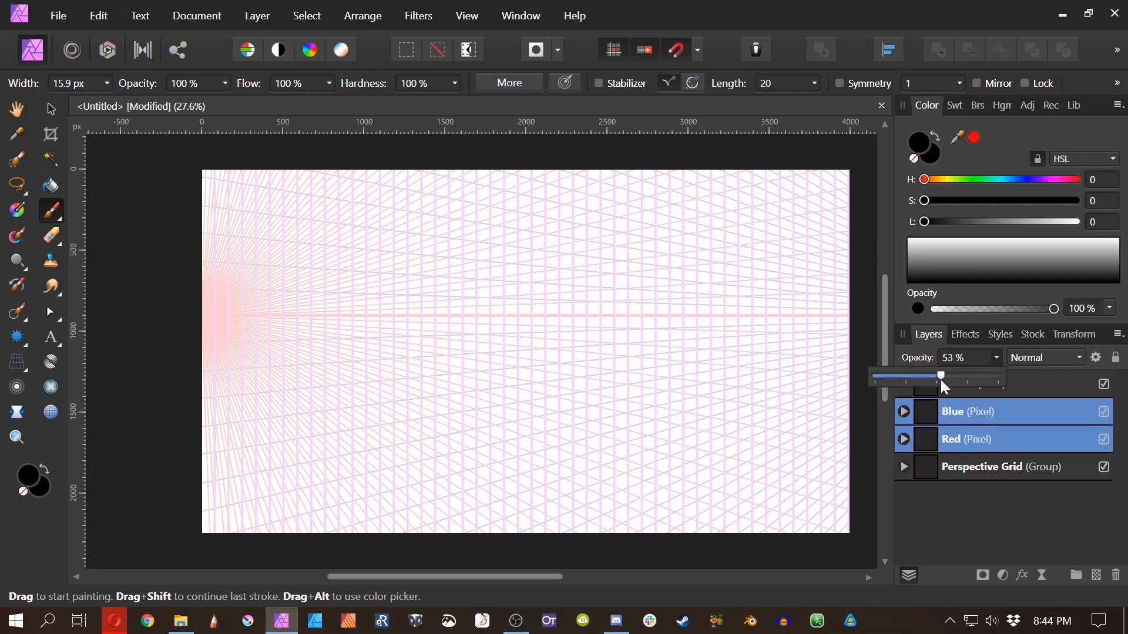
Step: Try painting with both the Blue and Red layers selected, and undo the marks
click(614, 384)
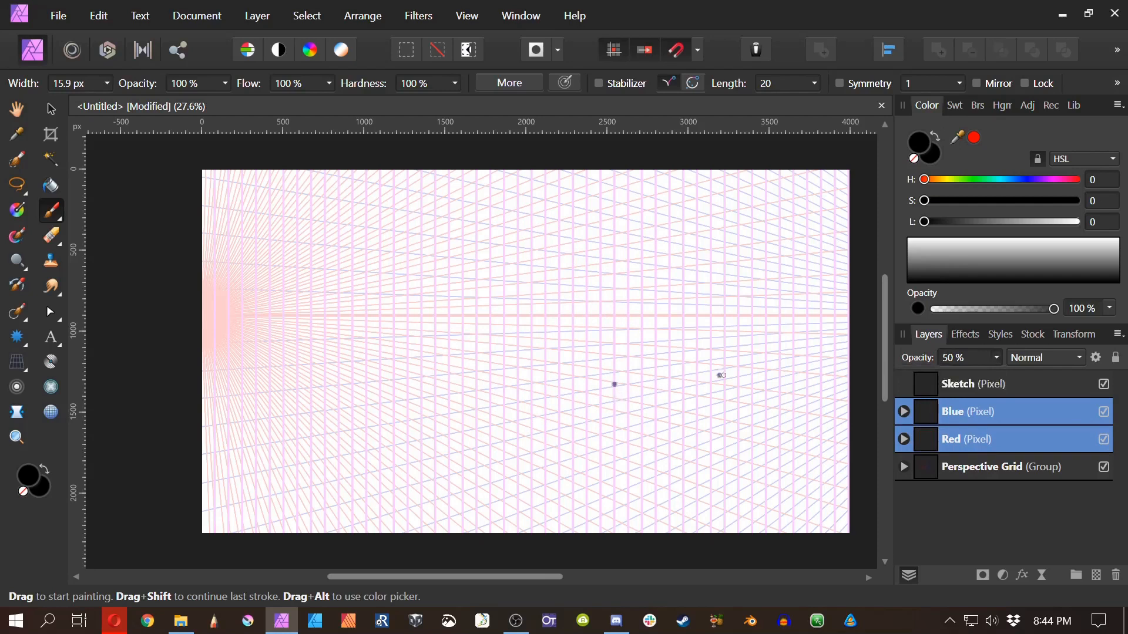
drag(552, 363, 546, 420)
key(ctrl+z)
key(ctrl+z)
Step: Paint a zigzag test stroke on the Blue layer and another on the Red layer, and undo them
click(954, 419)
mouse_move(501, 342)
mouse_down()
mouse_move(424, 340)
mouse_move(288, 418)
mouse_up()
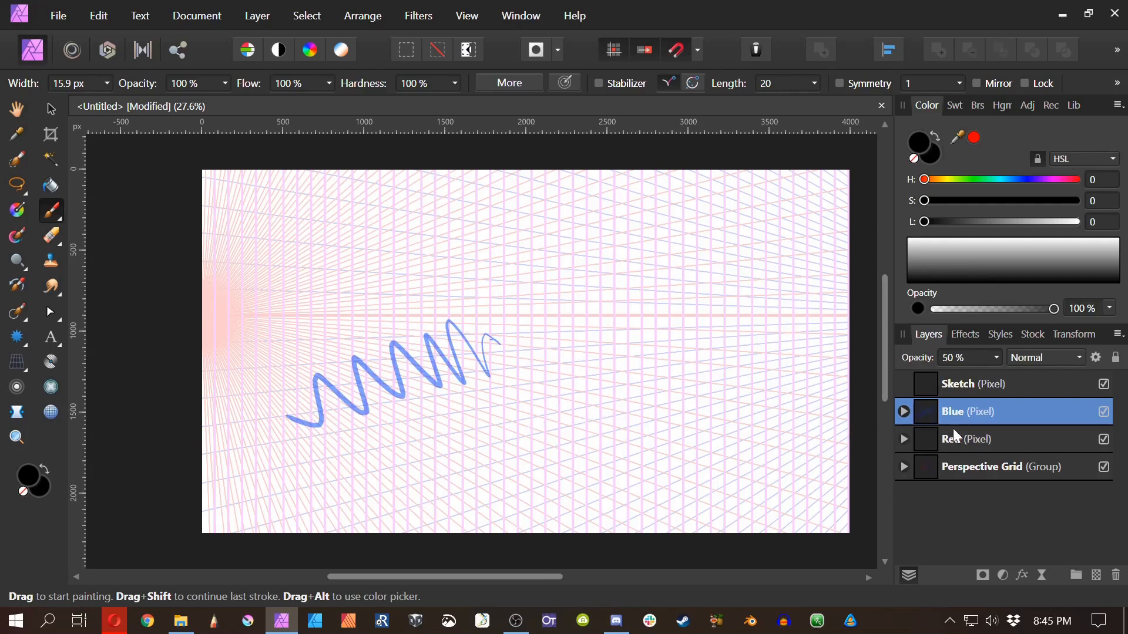
click(952, 436)
drag(544, 381, 431, 436)
key(ctrl+z)
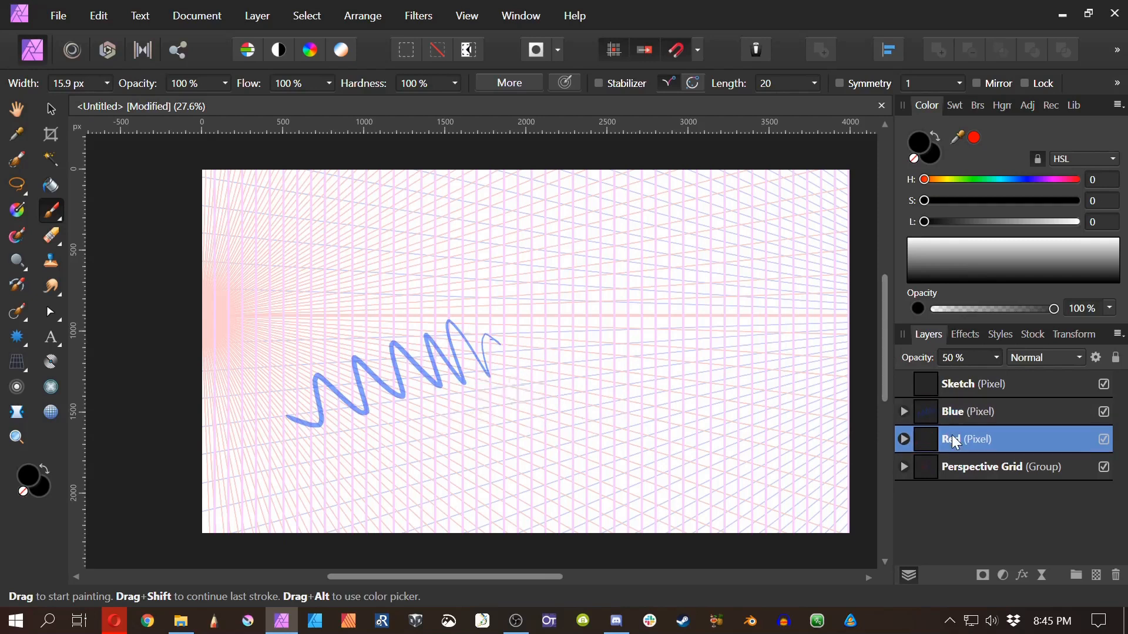
key(ctrl+z)
key(ctrl+z)
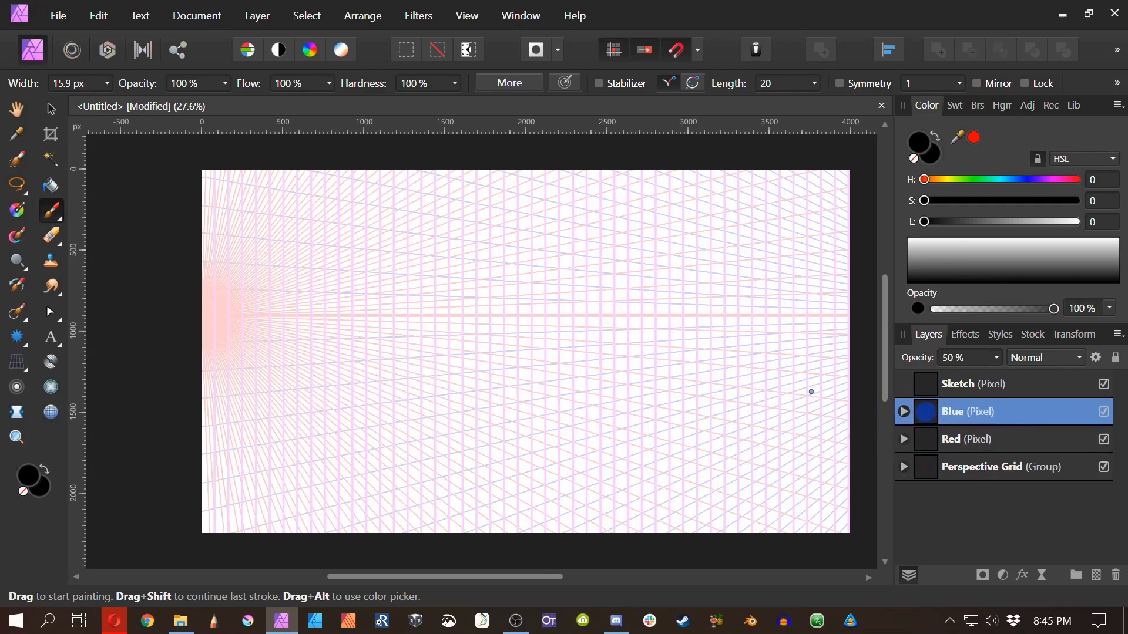
key(ctrl+z)
Step: Draw the box's vertical front edge on the Red layer in the lower middle of the grid, undoing the circle around its lower end
click(960, 432)
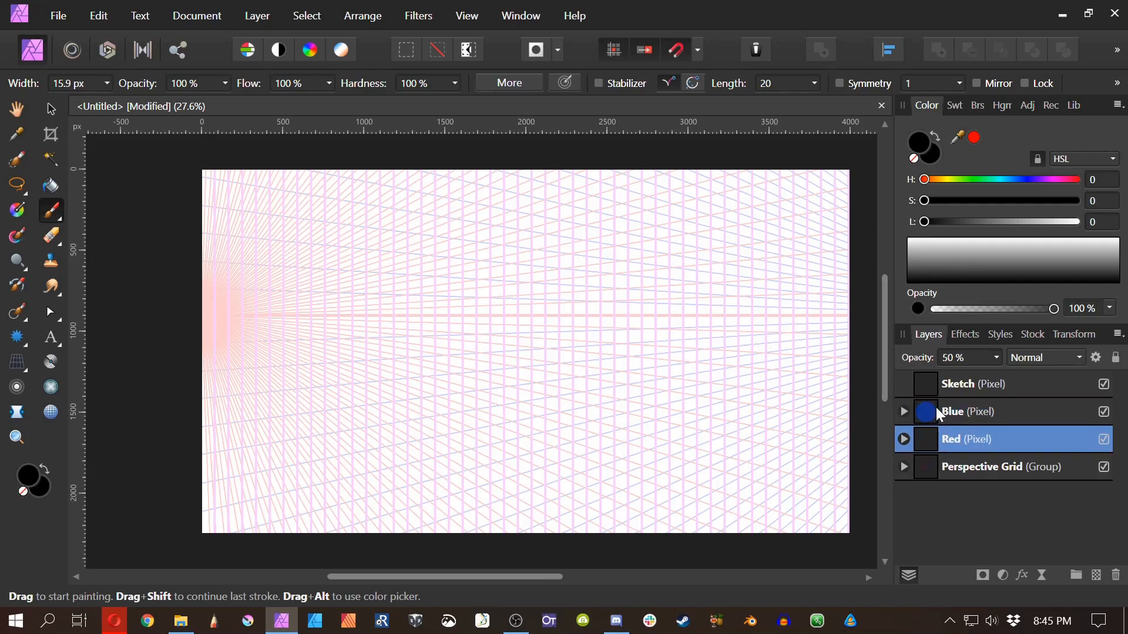
drag(531, 389, 531, 507)
mouse_move(530, 505)
mouse_down()
mouse_move(510, 492)
mouse_move(530, 495)
mouse_up()
key(ctrl+z)
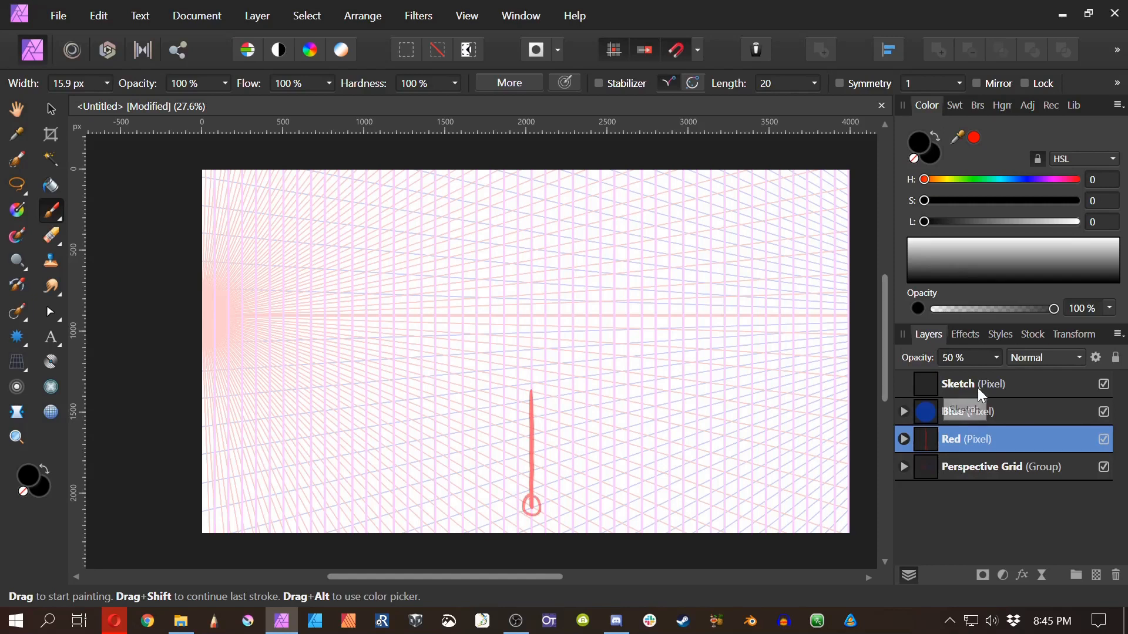
key(ctrl+z)
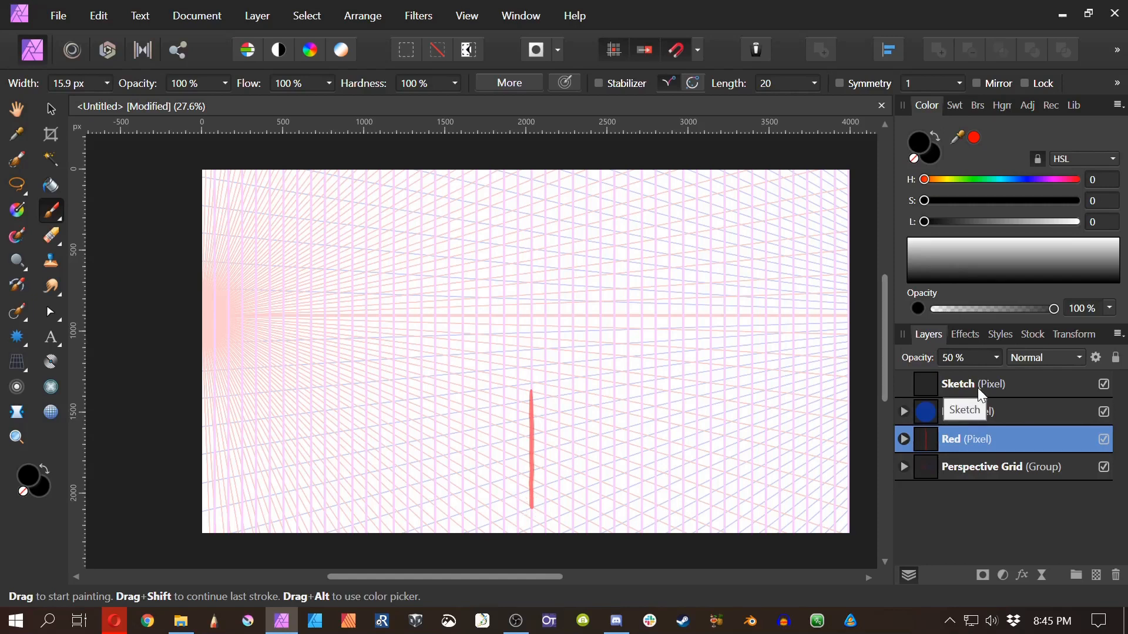
Step: Draw the bottom, top and far vertical edges of the box's left face in red along the grid lines
drag(531, 507, 470, 469)
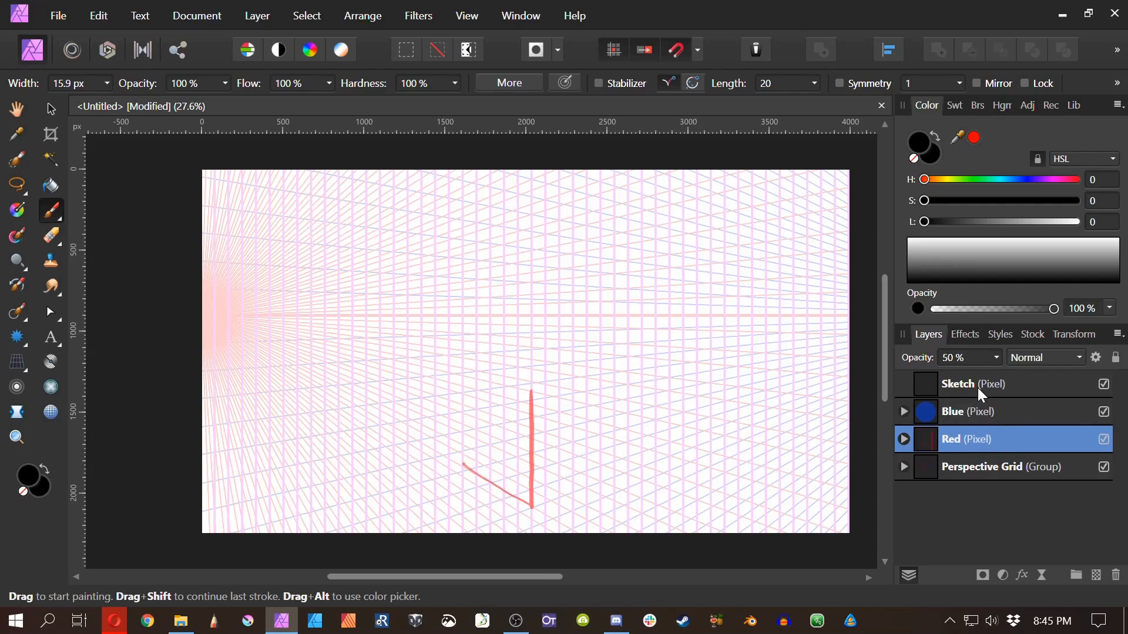
mouse_move(532, 395)
mouse_down()
mouse_move(537, 381)
mouse_move(526, 394)
mouse_up()
key(ctrl+z)
drag(532, 390, 464, 375)
click(215, 315)
click(219, 294)
drag(463, 374, 465, 464)
drag(426, 418, 471, 418)
key(ctrl+z)
Step: Letter "LEFT FACE" on the Blue layer beside the box's left face
click(957, 412)
drag(302, 402, 313, 416)
drag(318, 402, 405, 410)
Step: Draw the bottom, top and far vertical edges of the box's long right face on the Red layer
click(951, 436)
drag(531, 506, 583, 487)
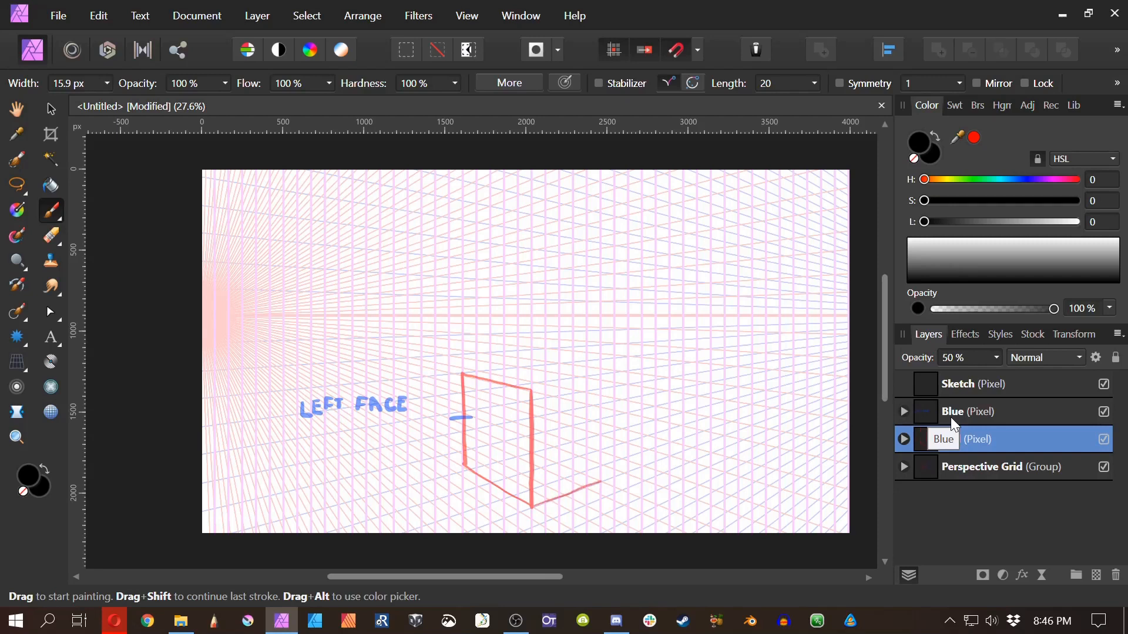
key(ctrl+z)
mouse_move(537, 494)
mouse_down()
mouse_move(531, 512)
mouse_move(538, 497)
mouse_move(735, 433)
mouse_move(687, 449)
mouse_up()
key(ctrl+z)
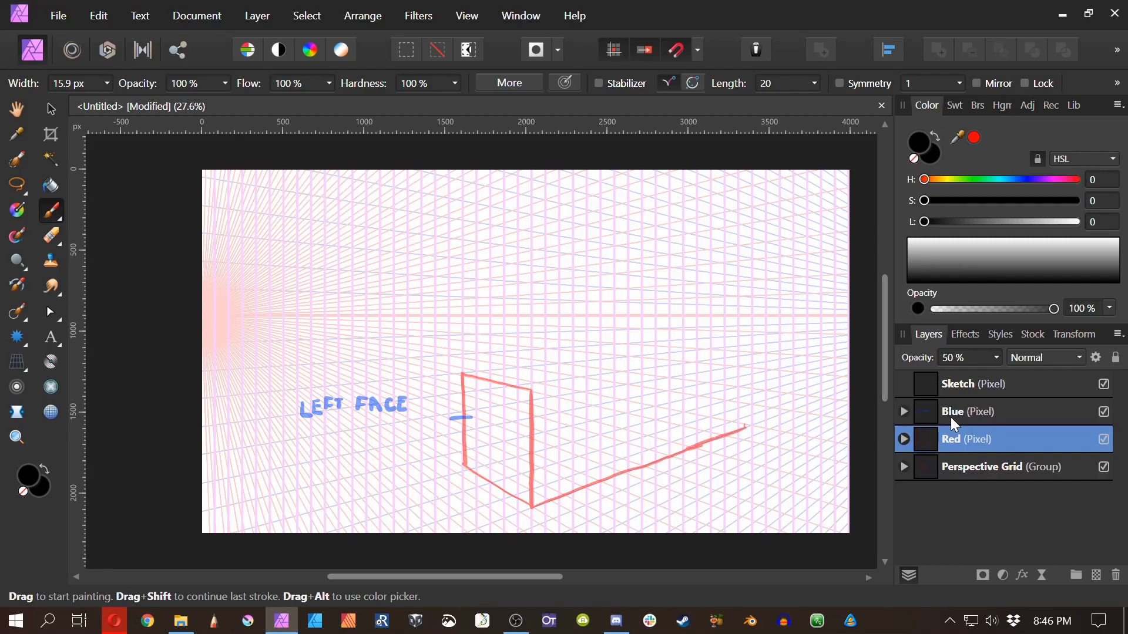
click(536, 382)
mouse_move(536, 390)
mouse_down()
mouse_move(747, 353)
mouse_move(749, 429)
mouse_up()
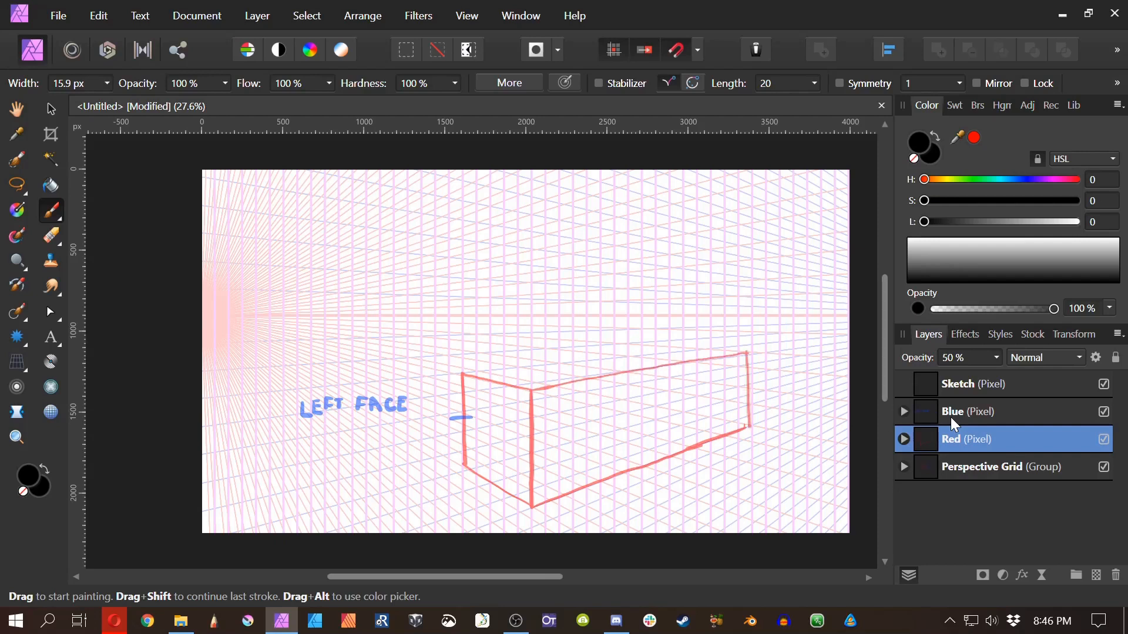
Step: Mark the right face's bottom edge on the Blue layer and letter "RIGHT FACE" below it
click(977, 418)
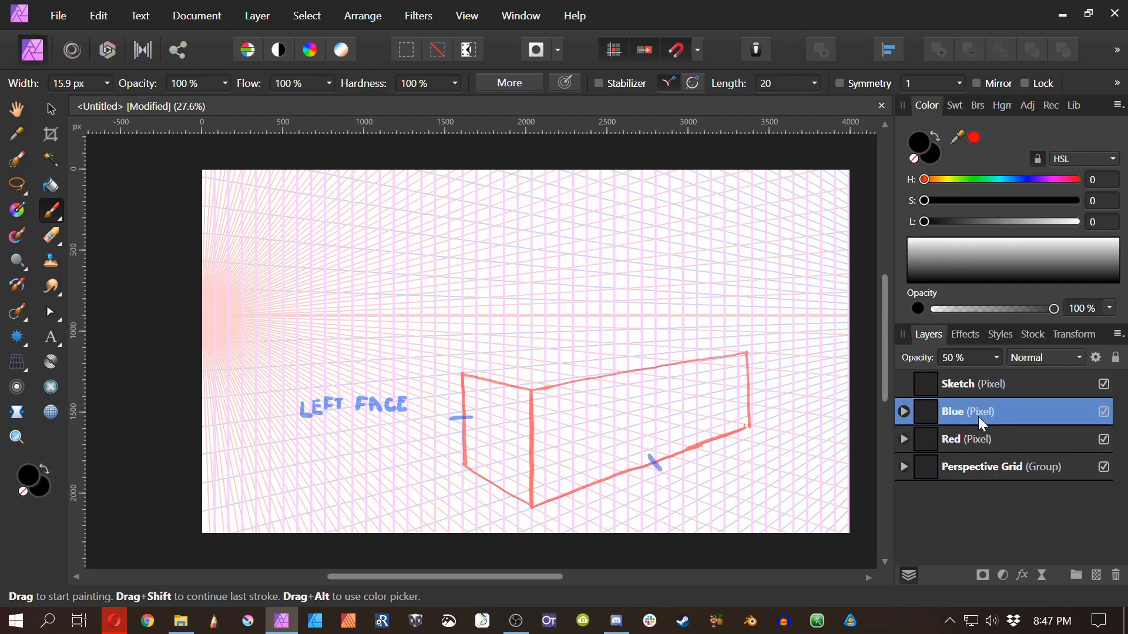
drag(747, 469, 745, 484)
drag(763, 484, 777, 482)
mouse_move(784, 469)
mouse_down()
mouse_move(786, 482)
mouse_move(800, 482)
mouse_up()
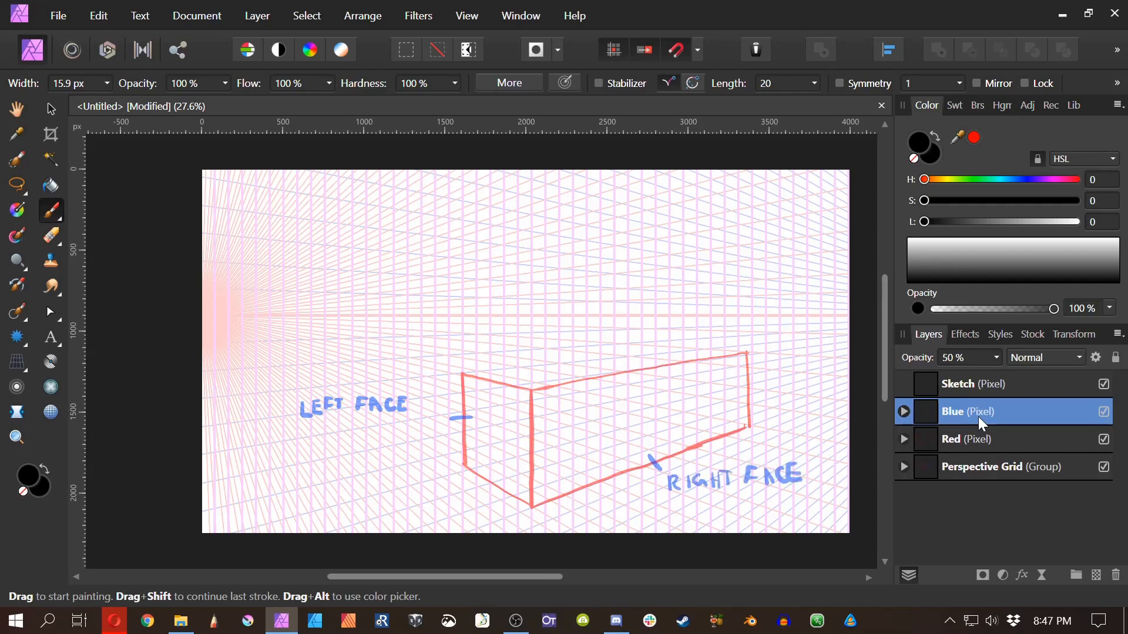
Step: Trace the box's front edge in blue with a lead line to a hand-lettered "FRONT EDGE" label
drag(530, 389, 456, 509)
drag(330, 489, 323, 510)
drag(343, 505, 351, 495)
mouse_move(366, 507)
mouse_down()
mouse_move(393, 487)
mouse_move(374, 488)
mouse_up()
key(ctrl+z)
key(ctrl+z)
drag(371, 488, 383, 486)
drag(400, 491, 415, 506)
drag(437, 492, 452, 505)
Step: Reduce the brush width to 6 px and make the Blue layer active
key(bracketleft)
click(954, 440)
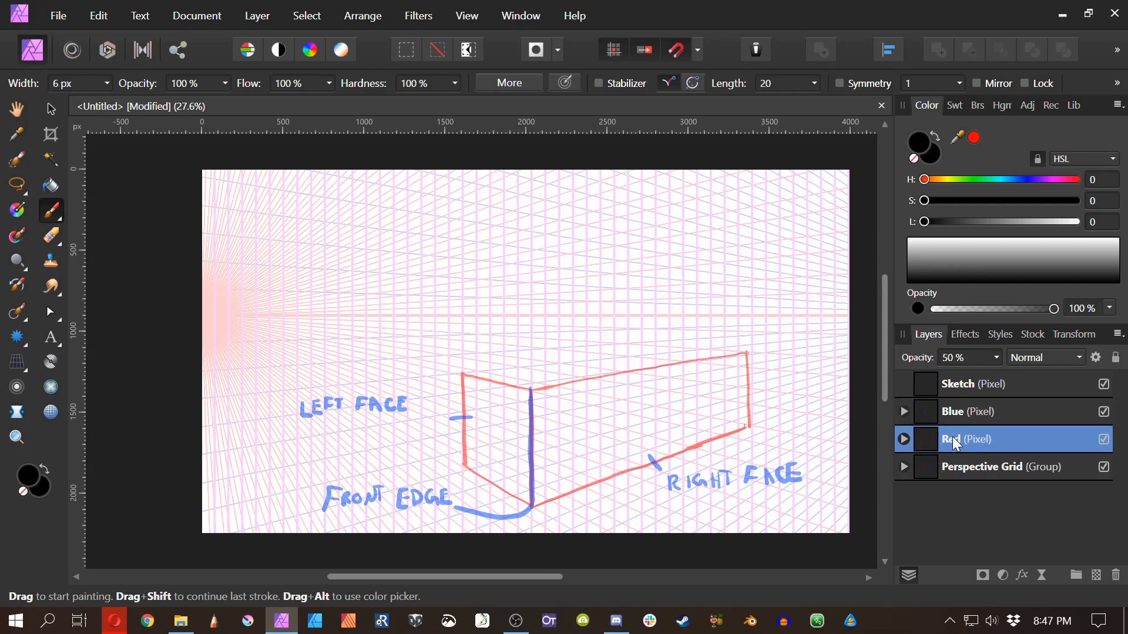
click(943, 411)
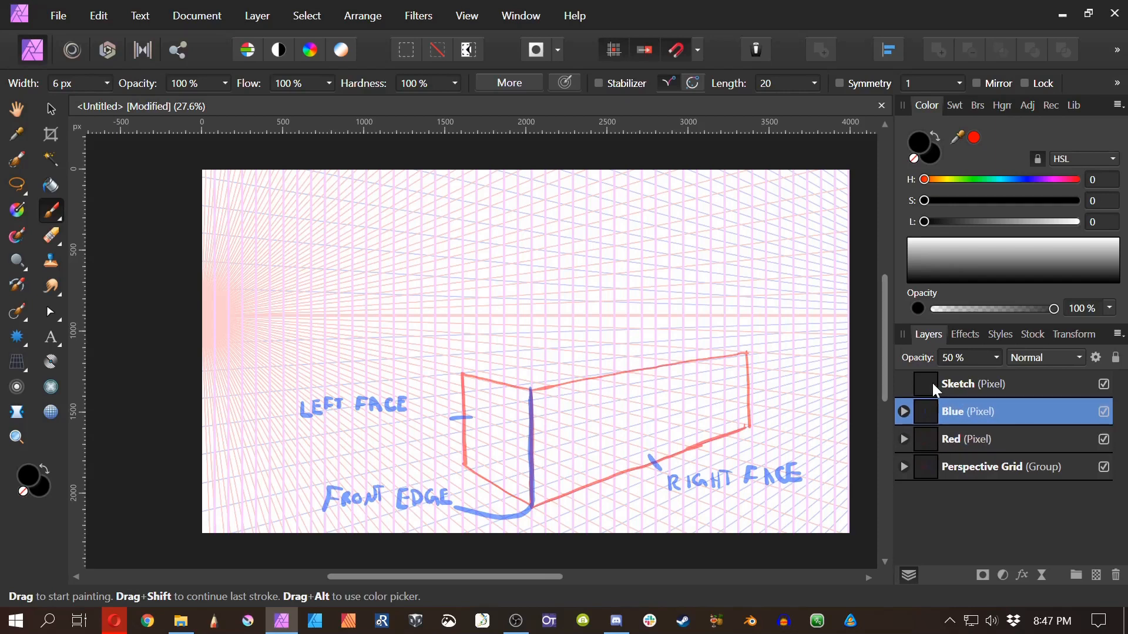
Step: Try tracing the bottom edges of the left and right faces in blue, and undo the strokes
drag(464, 466, 529, 506)
mouse_move(463, 467)
mouse_down()
mouse_move(528, 505)
mouse_move(505, 489)
mouse_up()
drag(748, 427, 543, 502)
drag(645, 465, 533, 506)
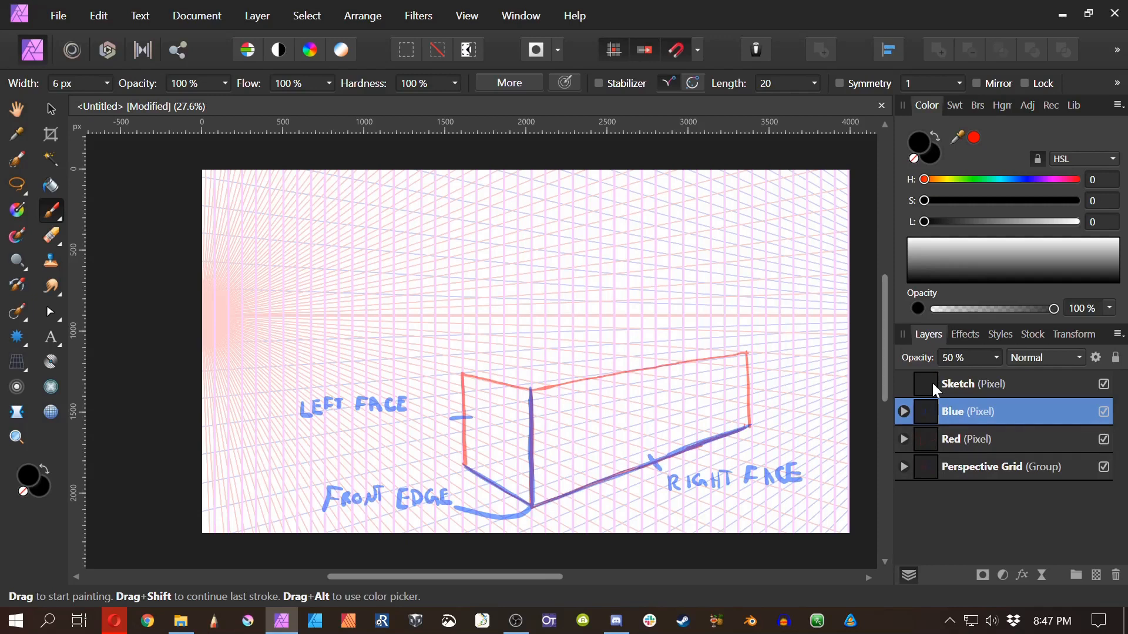
key(ctrl+z)
key(ctrl+z)
key(ctrl+z)
key(ctrl+z)
key(ctrl+z)
key(ctrl+z)
key(ctrl+z)
key(ctrl+z)
key(ctrl+z)
key(ctrl+z)
key(ctrl+z)
key(ctrl+z)
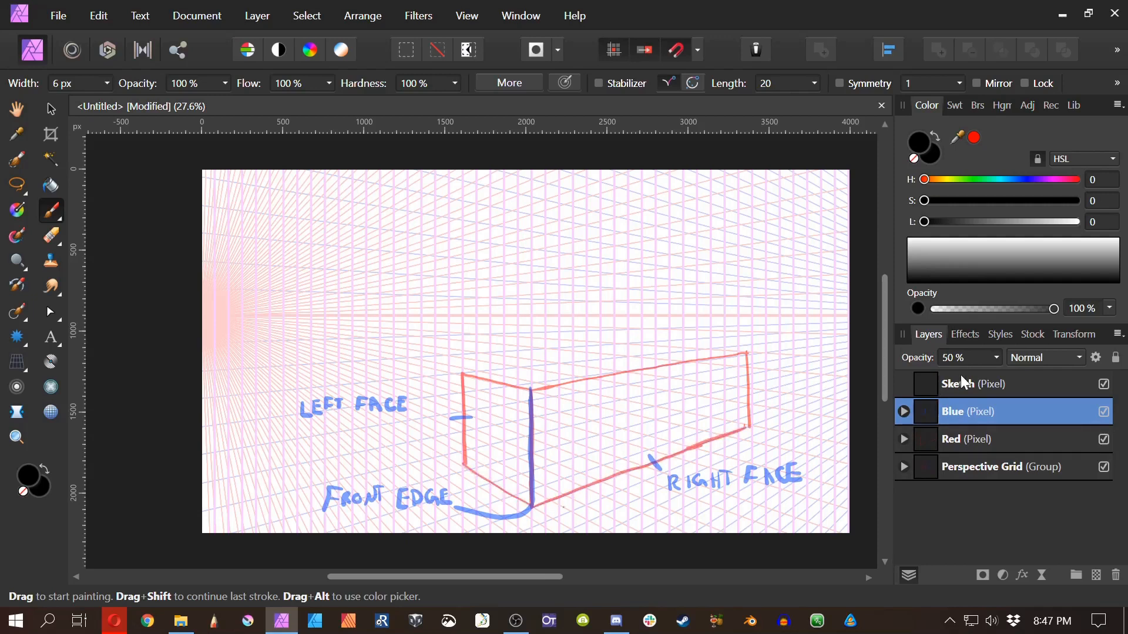
Step: Draw the box's back face edges and the hidden back bottom edge on the Red layer, undoing the corner circles
click(968, 379)
click(895, 438)
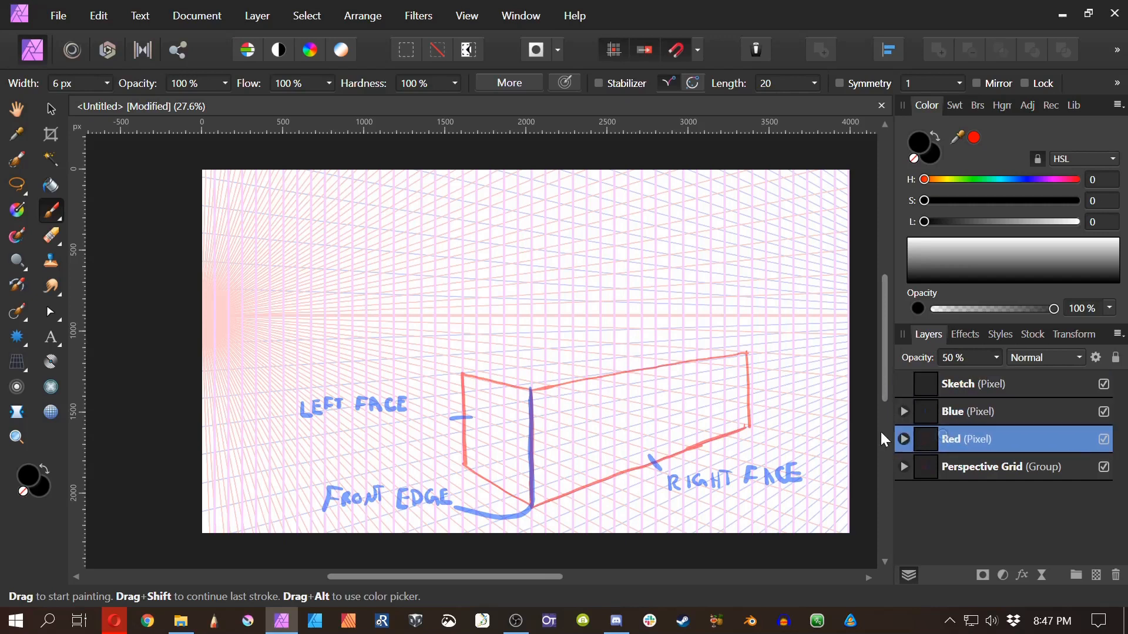
drag(746, 426, 682, 412)
mouse_move(746, 427)
mouse_down()
mouse_move(748, 353)
mouse_move(673, 346)
mouse_up()
drag(467, 462, 485, 461)
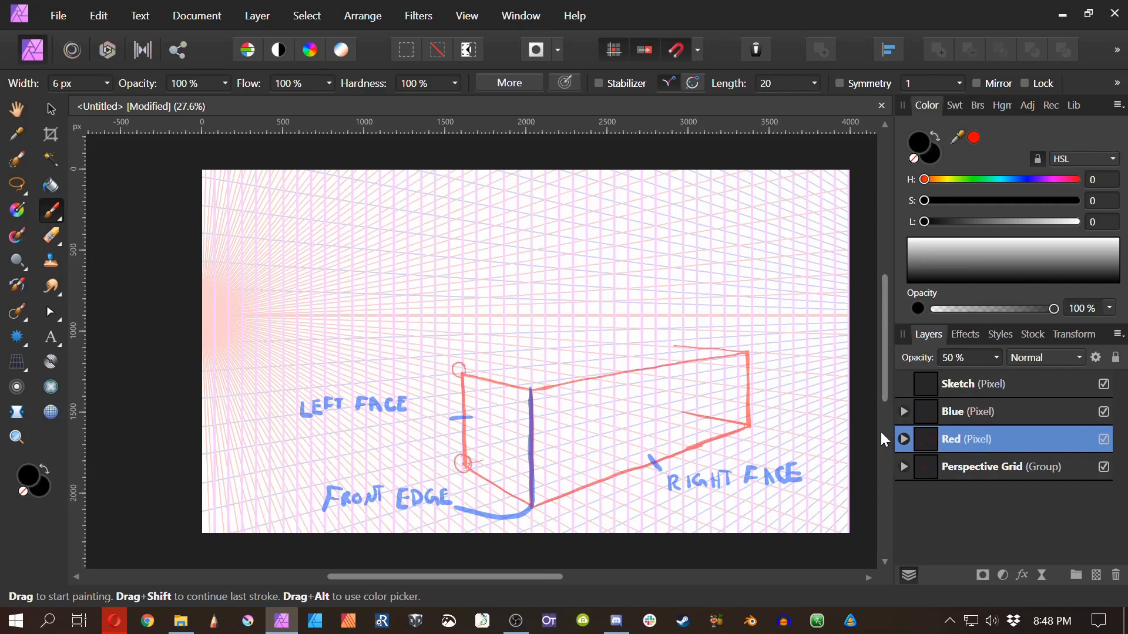
key(ctrl+z)
key(ctrl+z)
mouse_move(562, 438)
mouse_down()
mouse_move(667, 409)
mouse_move(670, 345)
mouse_move(668, 405)
mouse_up()
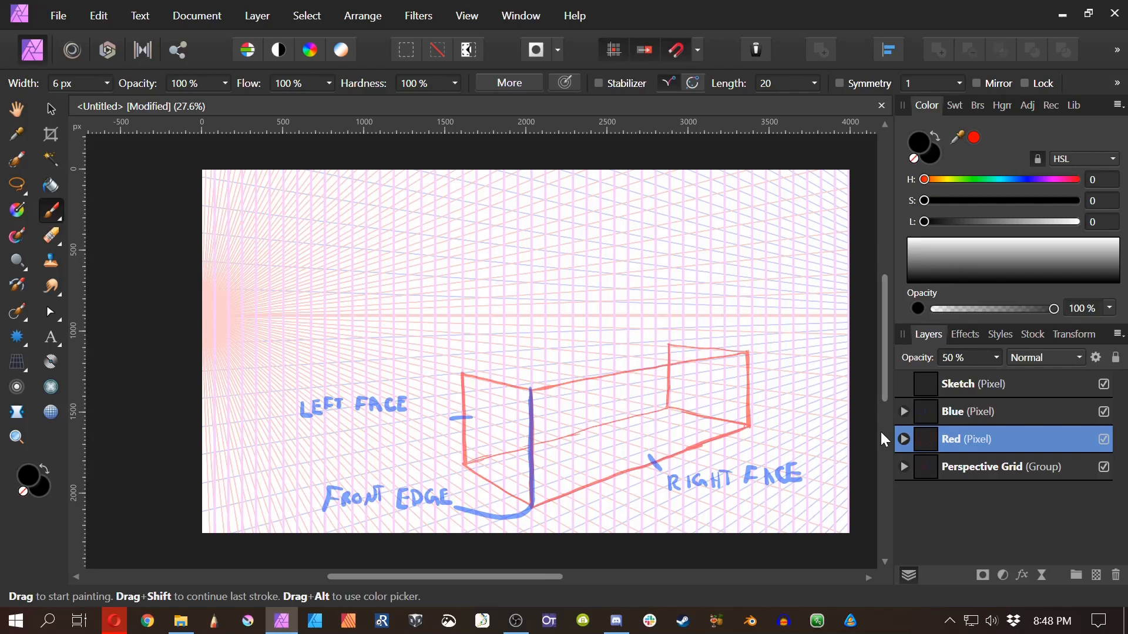
Step: Try marking the hidden back bottom corner in red and tracing the back vertical edge in blue, and undo the marks
drag(479, 459, 664, 410)
key(ctrl+z)
click(967, 411)
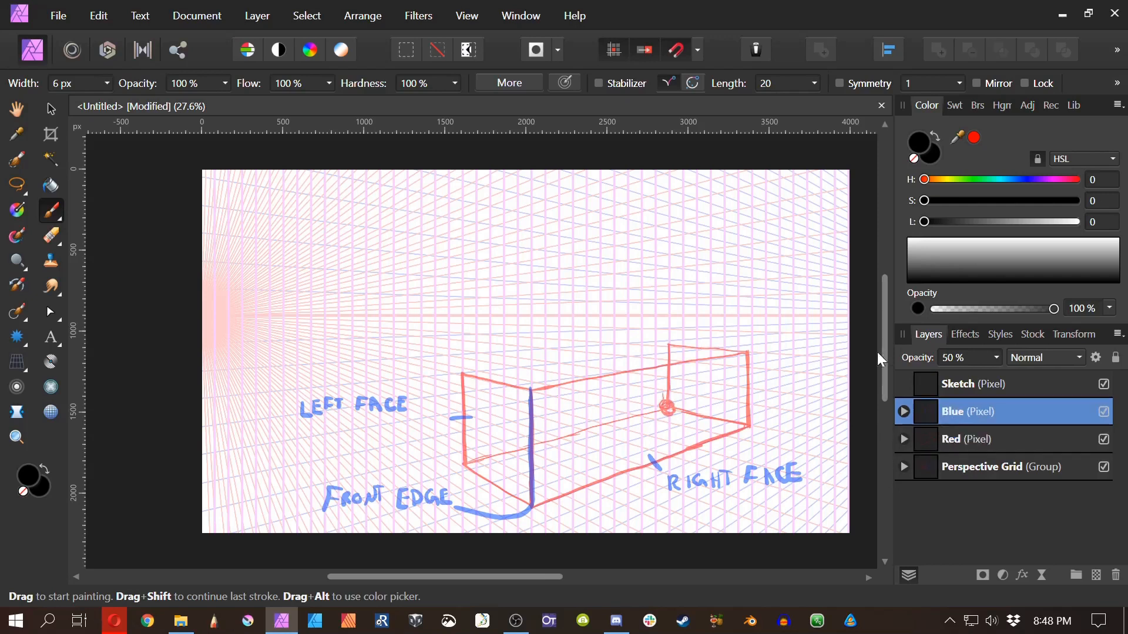
mouse_move(668, 346)
mouse_down()
mouse_move(667, 404)
mouse_move(668, 348)
mouse_move(668, 393)
mouse_up()
key(ctrl+z)
key(ctrl+z)
key(ctrl+z)
Step: Draw the box's back top edge on the Red layer from the back vertical edge to the left face
click(969, 382)
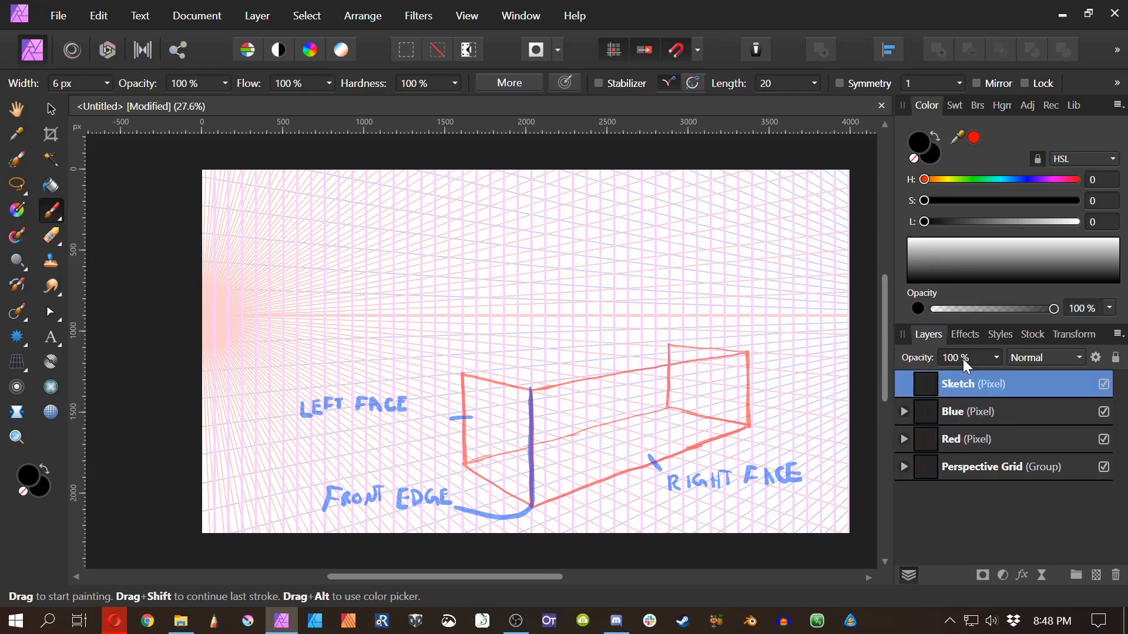
click(966, 439)
drag(668, 346, 611, 356)
mouse_move(657, 347)
mouse_down()
mouse_move(474, 377)
mouse_move(564, 361)
mouse_up()
Step: Erase the doubled middle section of the back top edge and redraw it with the paint brush
key(e)
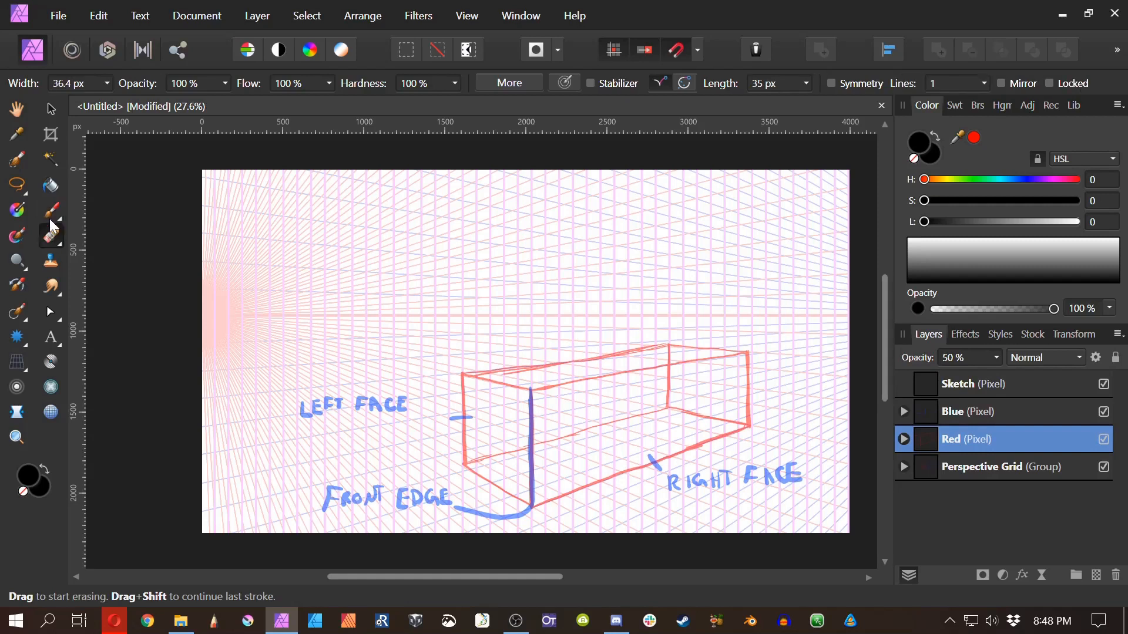
mouse_move(661, 346)
mouse_down()
mouse_move(505, 373)
mouse_move(582, 361)
mouse_up()
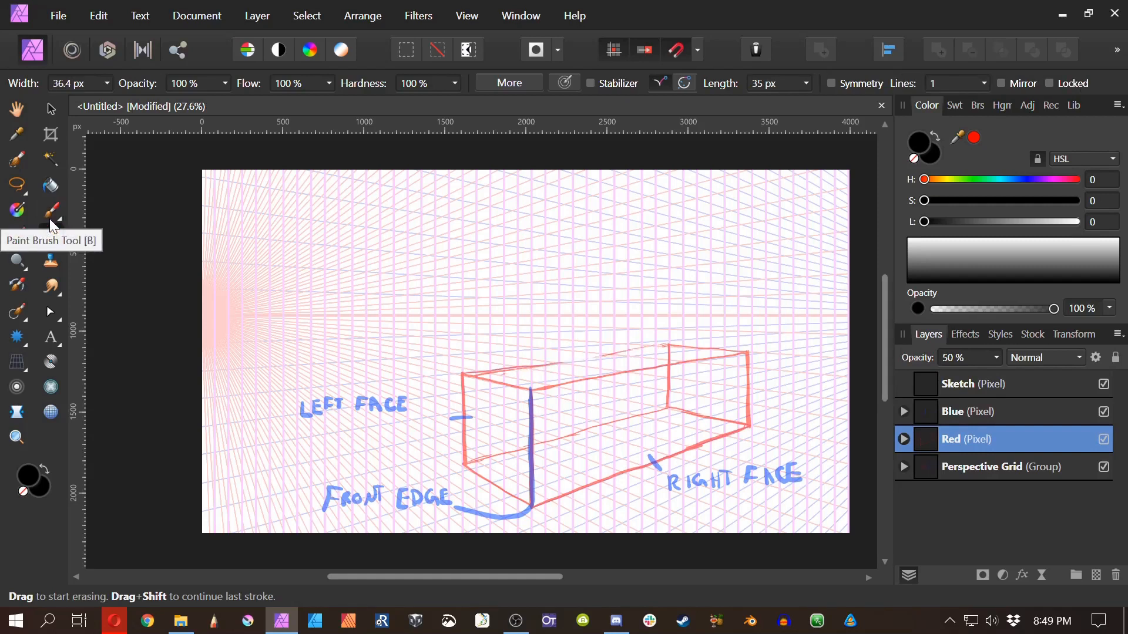
click(61, 201)
drag(668, 345, 558, 360)
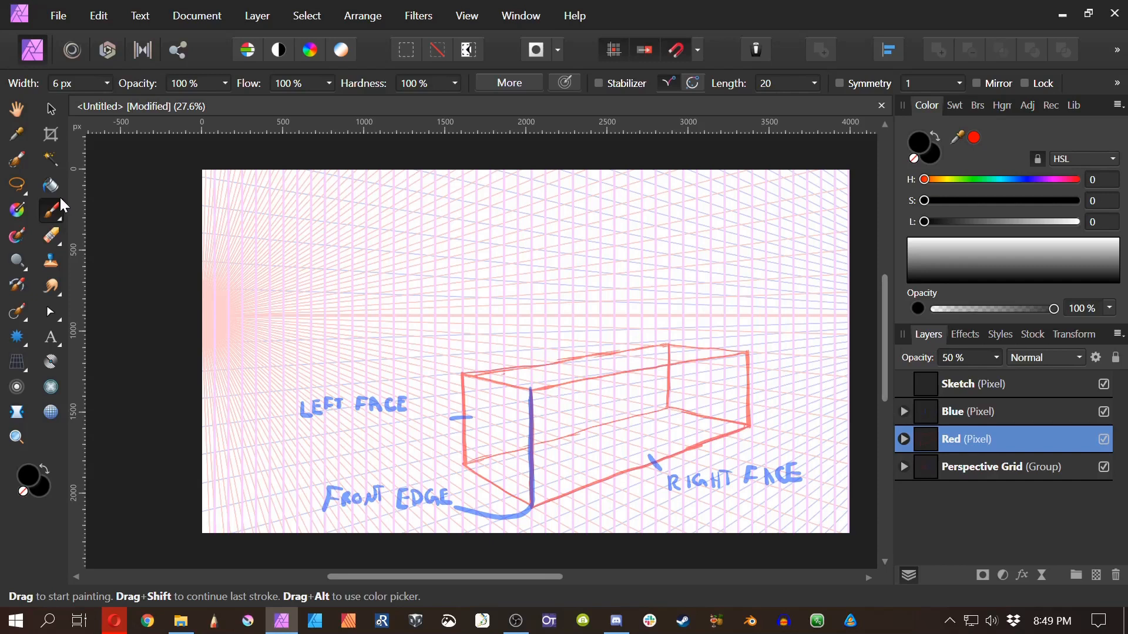
Step: Draw the base and three vertical edges of a smaller red box above the "LEFT FACE" label
drag(305, 365, 353, 384)
key(ctrl+z)
drag(319, 369, 339, 377)
drag(372, 382, 402, 380)
mouse_move(373, 369)
mouse_down()
mouse_move(411, 379)
mouse_move(377, 369)
mouse_up()
mouse_move(310, 364)
mouse_down()
mouse_move(311, 346)
mouse_move(352, 325)
mouse_up()
drag(411, 378, 411, 343)
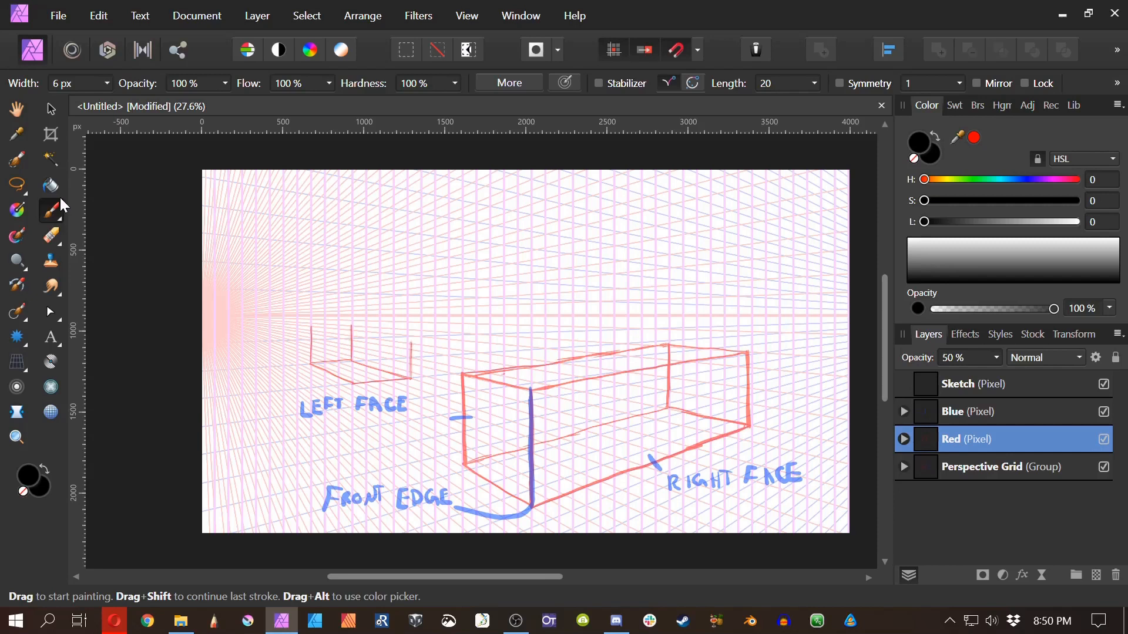
Step: Draw the small box's front vertical and front top edges in red, and trace its front edge on the Blue layer
drag(354, 383, 354, 343)
mouse_move(351, 334)
mouse_down()
mouse_move(334, 334)
mouse_move(352, 336)
mouse_up()
mouse_move(393, 336)
mouse_down()
mouse_move(414, 337)
mouse_move(356, 358)
mouse_move(354, 383)
mouse_move(355, 341)
mouse_up()
click(961, 419)
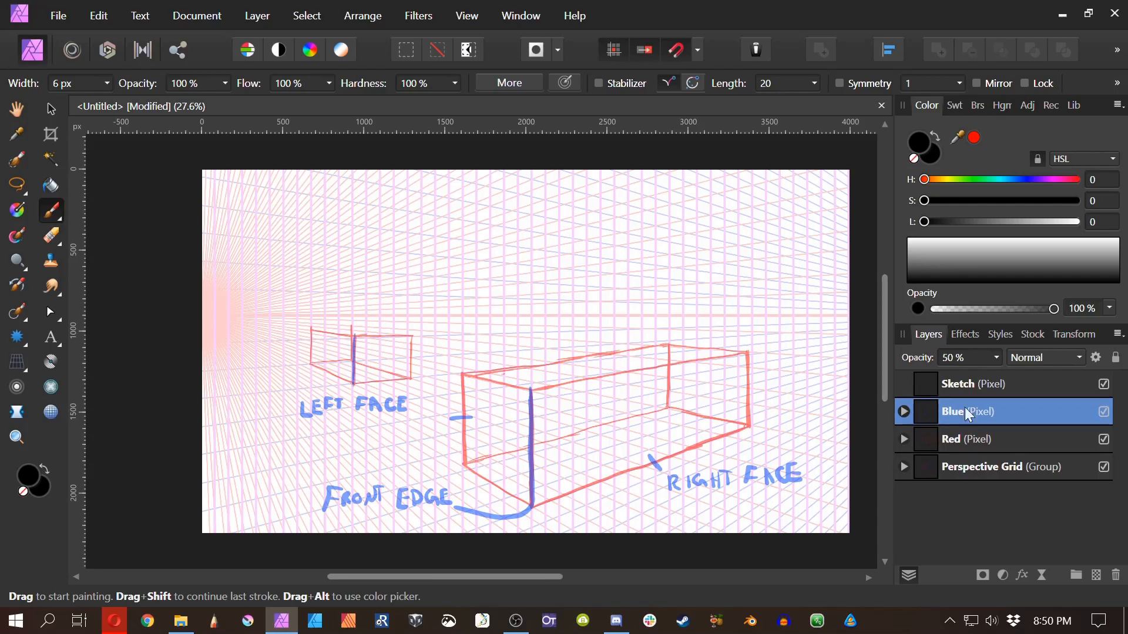
Step: Try inking the small box's top edges on the Sketch layer, and undo the strokes
click(947, 383)
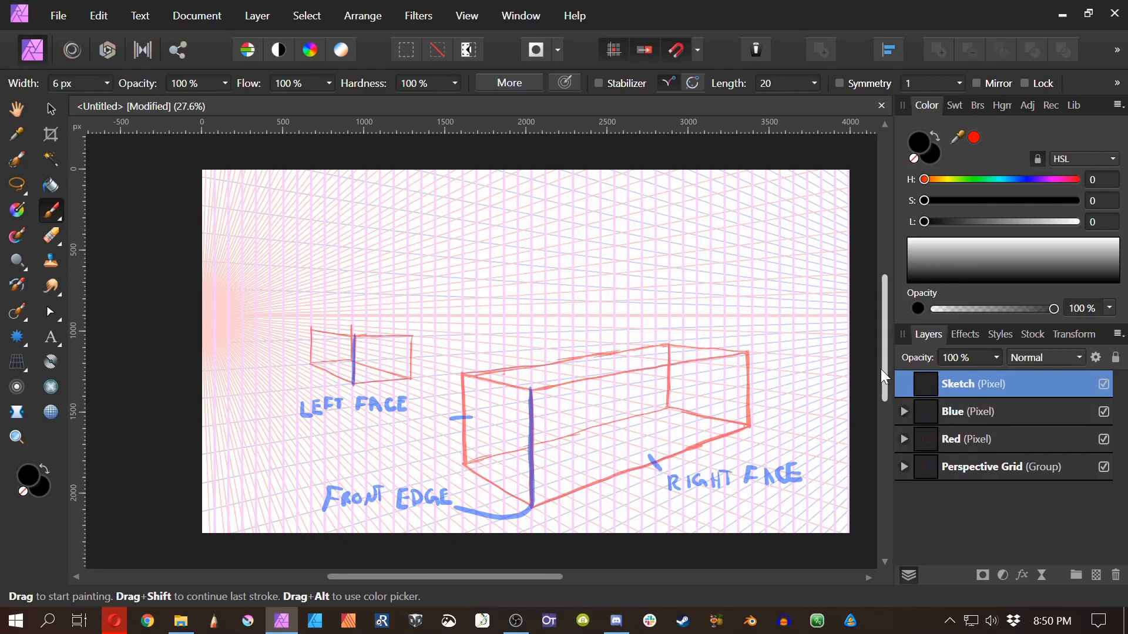
mouse_move(354, 337)
mouse_down()
mouse_move(310, 330)
mouse_move(411, 336)
mouse_up()
key(ctrl+z)
key(ctrl+z)
key(ctrl+z)
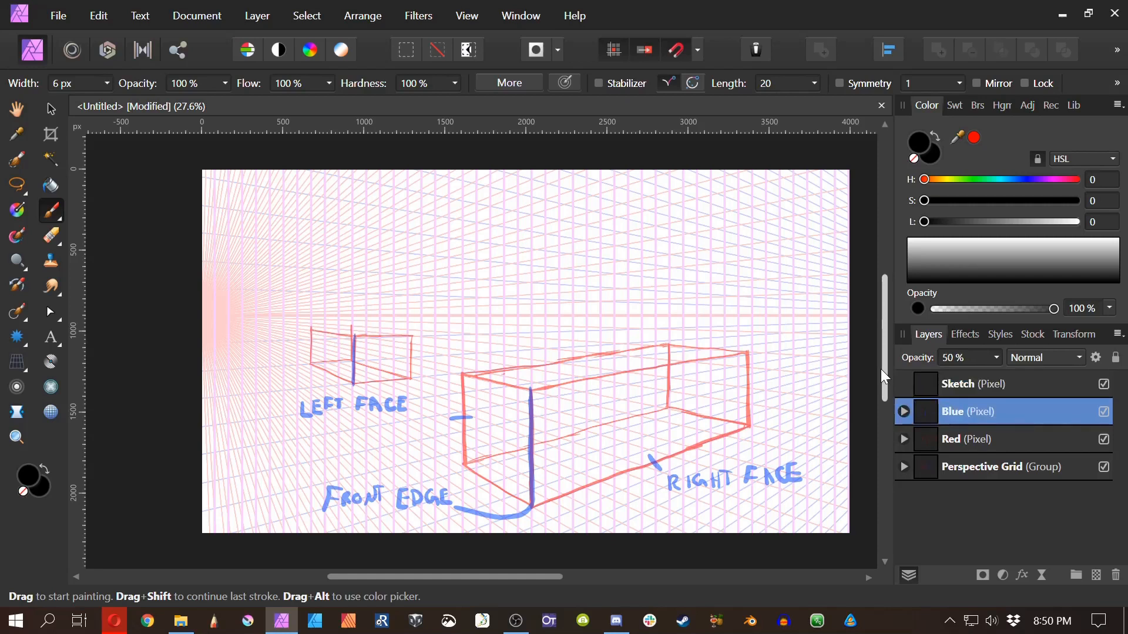
Step: Frame the "FRONT EDGE" label on the Blue layer and complete the small box's back top edges on the Red layer
mouse_move(312, 476)
mouse_down()
mouse_move(421, 523)
mouse_move(456, 479)
mouse_move(276, 483)
mouse_up()
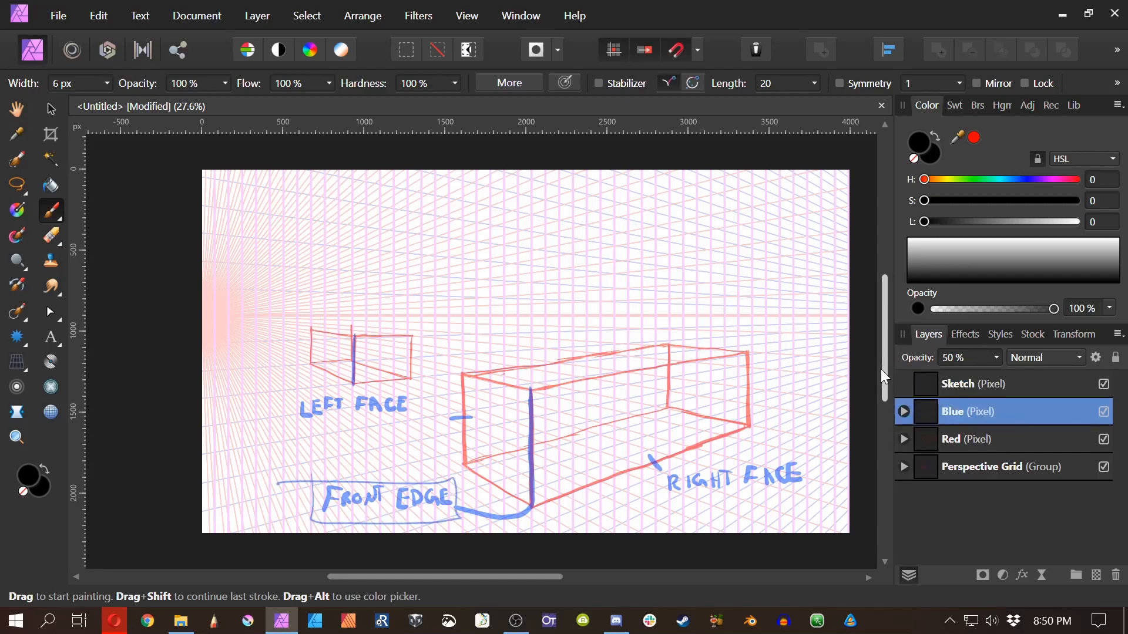
click(950, 445)
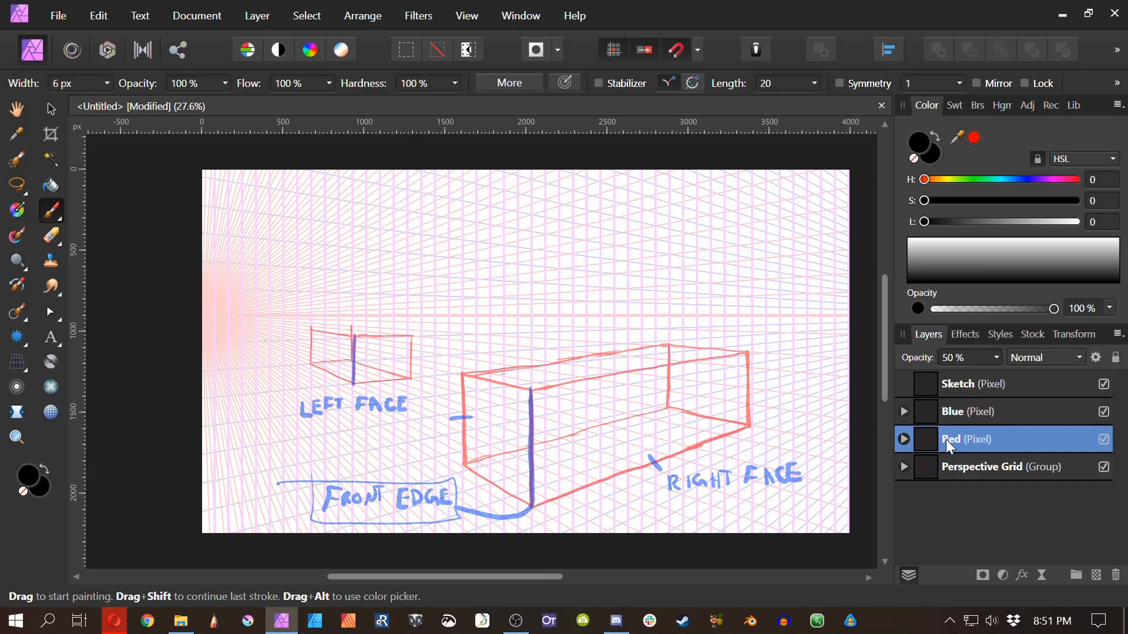
drag(413, 336, 357, 328)
Step: Ink the outlines of the large box's left and right faces in black on the Sketch layer
click(966, 380)
mouse_move(463, 374)
mouse_down()
mouse_move(467, 463)
mouse_move(531, 505)
mouse_move(531, 390)
mouse_move(532, 508)
mouse_up()
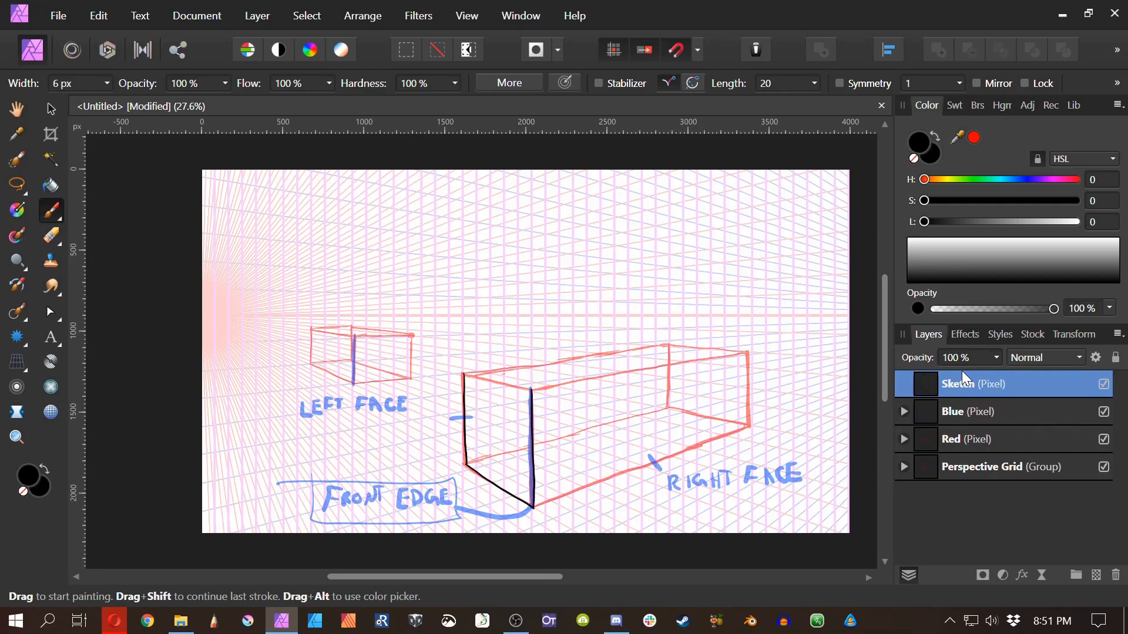
drag(750, 426, 534, 506)
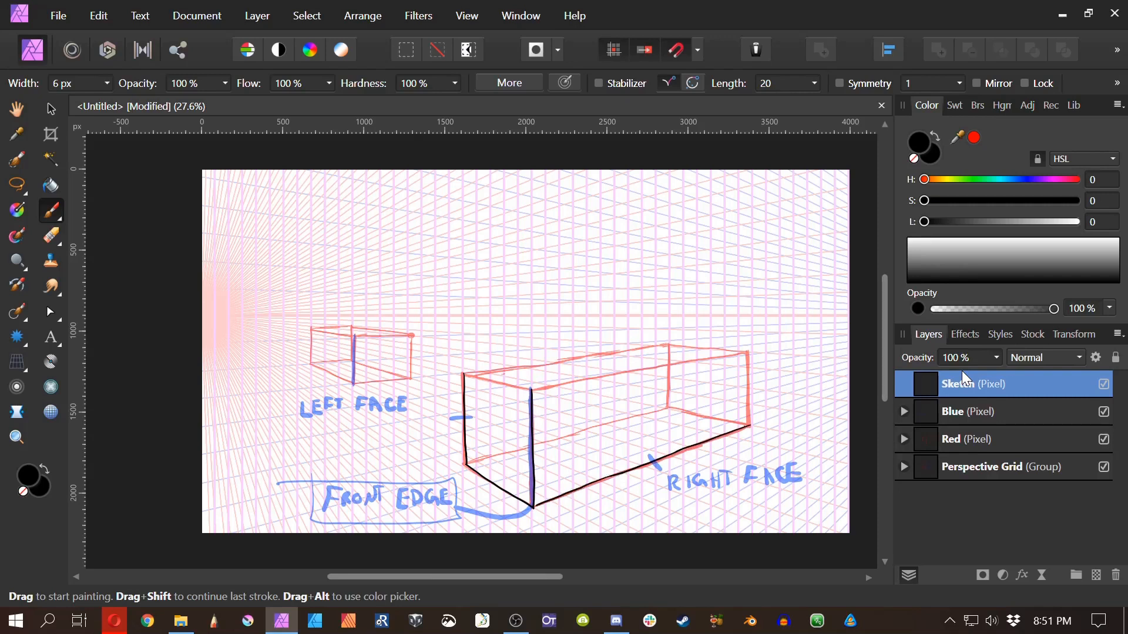
drag(748, 424, 747, 403)
drag(748, 351, 749, 426)
drag(747, 352, 532, 391)
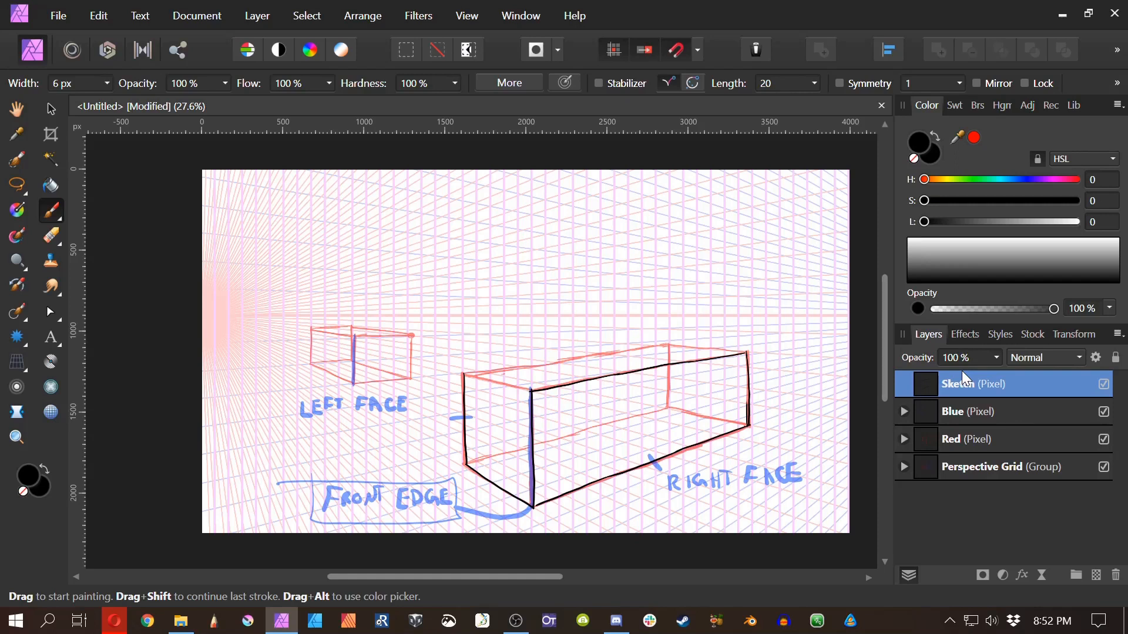
Step: Ink the remaining edges of the large box's top face in black
mouse_move(530, 389)
mouse_down()
mouse_move(464, 373)
mouse_move(527, 390)
mouse_up()
drag(669, 343, 473, 373)
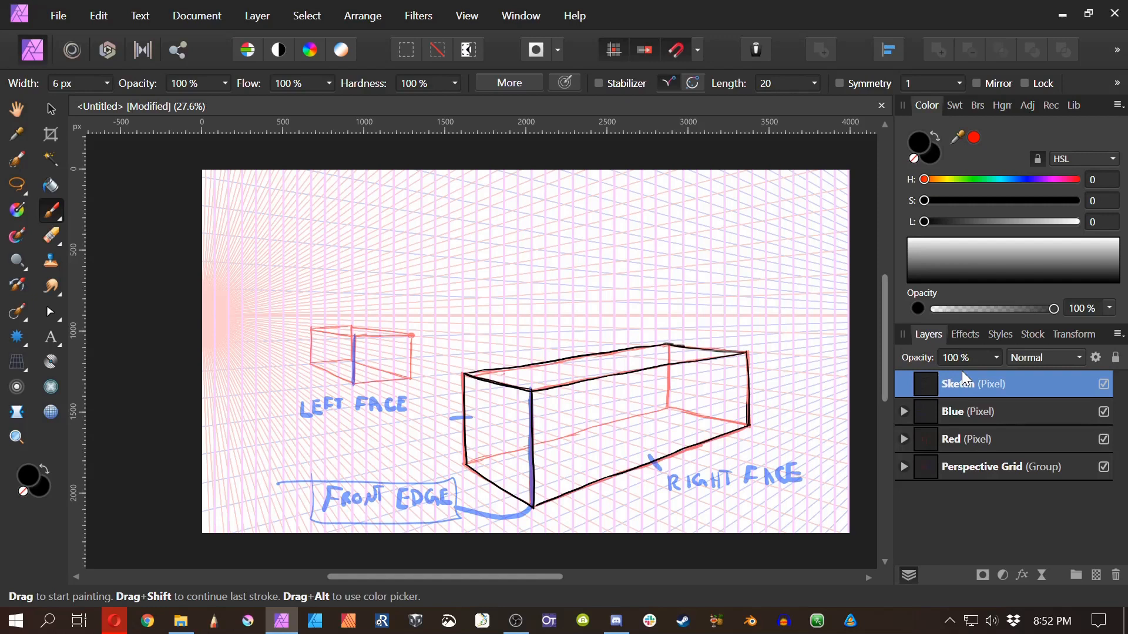
drag(684, 346, 746, 353)
Step: Ink the visible edges of the small box in black, undoing and redrawing the stroke along its top
mouse_move(353, 336)
mouse_down()
mouse_move(354, 383)
mouse_move(312, 365)
mouse_up()
drag(411, 335, 411, 379)
drag(354, 337, 411, 335)
mouse_move(312, 330)
mouse_down()
mouse_move(353, 336)
mouse_move(311, 365)
mouse_move(352, 326)
mouse_move(396, 335)
mouse_up()
key(ctrl+z)
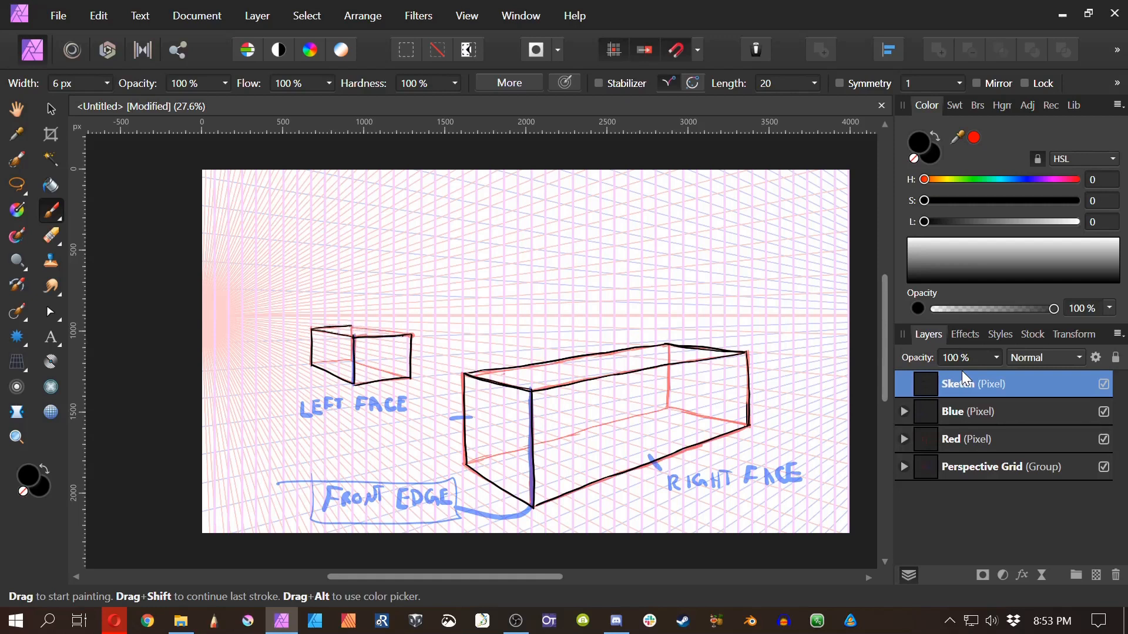
mouse_move(407, 334)
mouse_down()
mouse_move(351, 326)
mouse_move(398, 335)
mouse_up()
Step: Draw a short receding red line on the Red layer inside the large box as the first base edge of another box
click(962, 438)
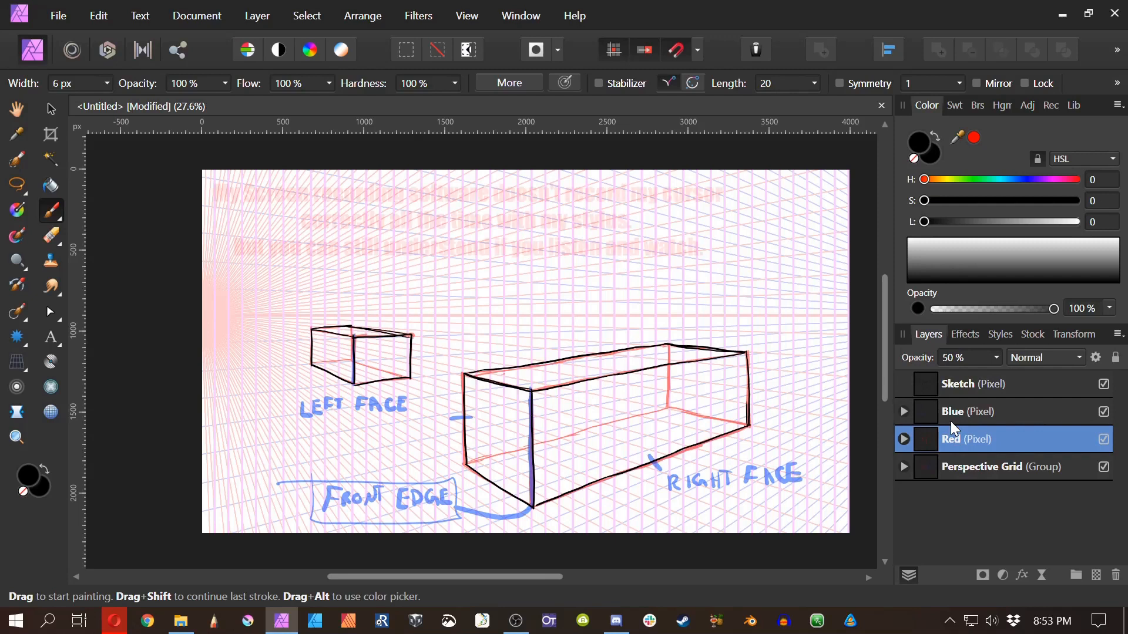
drag(610, 414, 641, 403)
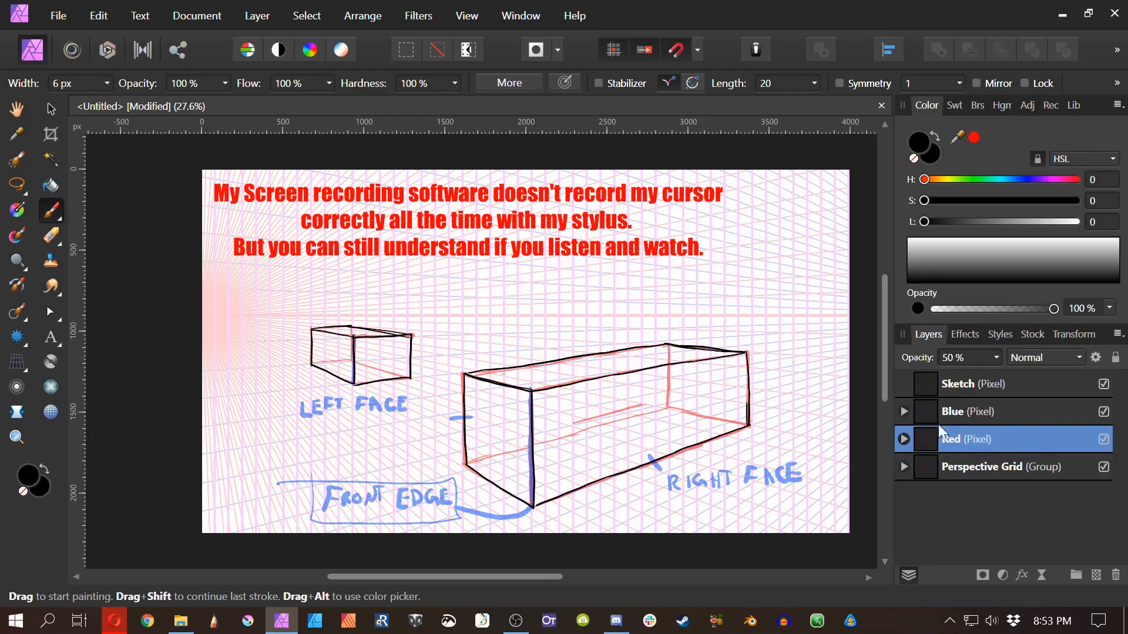
Step: Trace the large box's back bottom edge in blue on the Blue layer and undo those strokes
click(940, 418)
mouse_move(746, 424)
mouse_down()
mouse_move(668, 407)
mouse_move(751, 426)
mouse_up()
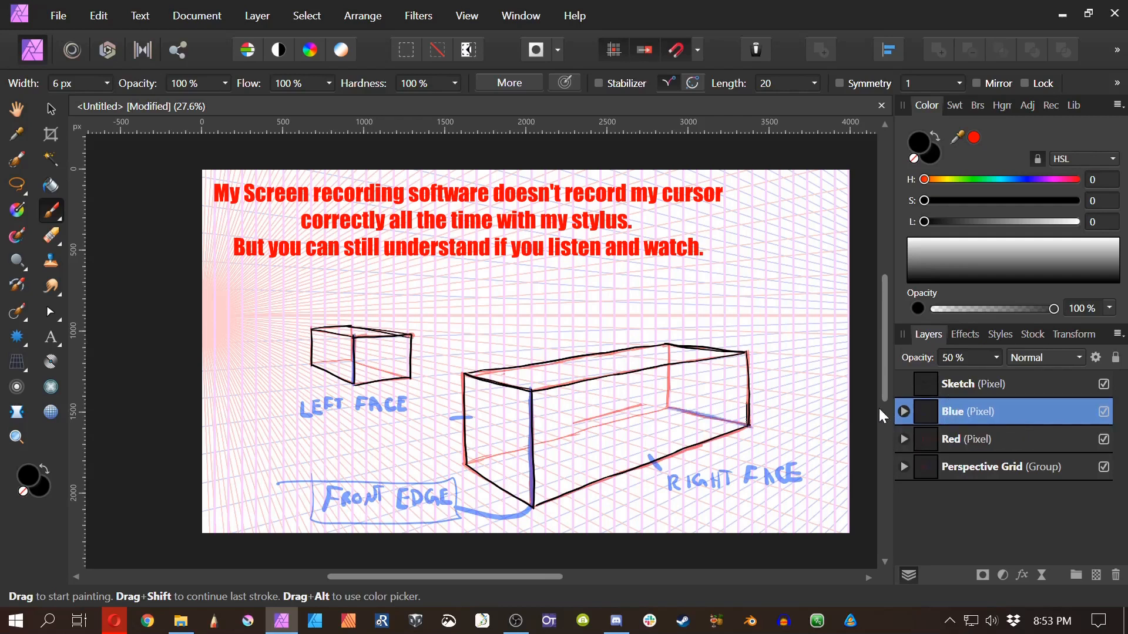
drag(670, 408, 746, 424)
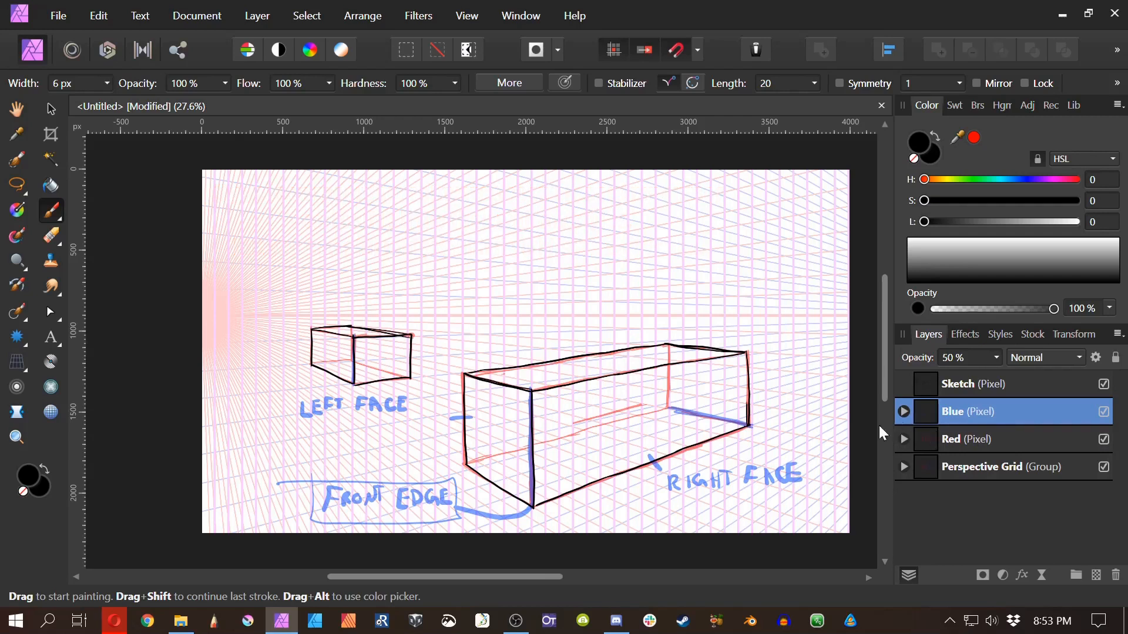
drag(626, 396, 667, 408)
mouse_move(734, 429)
mouse_down()
mouse_move(754, 419)
mouse_move(758, 429)
mouse_up()
mouse_move(669, 413)
mouse_down()
mouse_move(761, 429)
mouse_move(738, 428)
mouse_up()
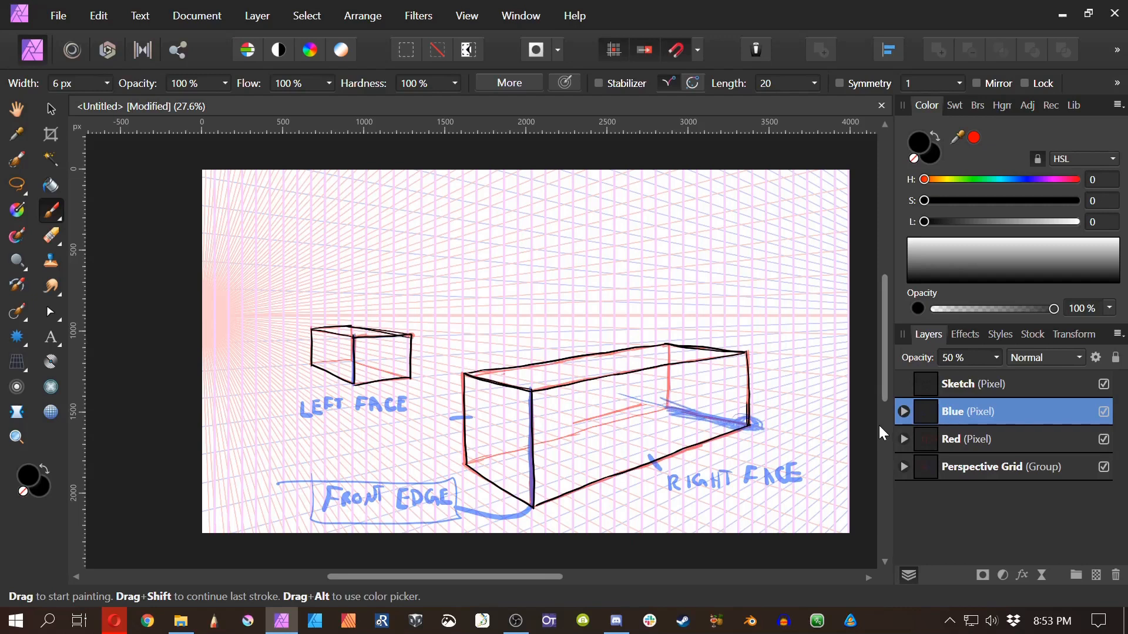
key(ctrl+z)
key(ctrl+z)
key(ctrl+z)
key(ctrl+z)
key(ctrl+z)
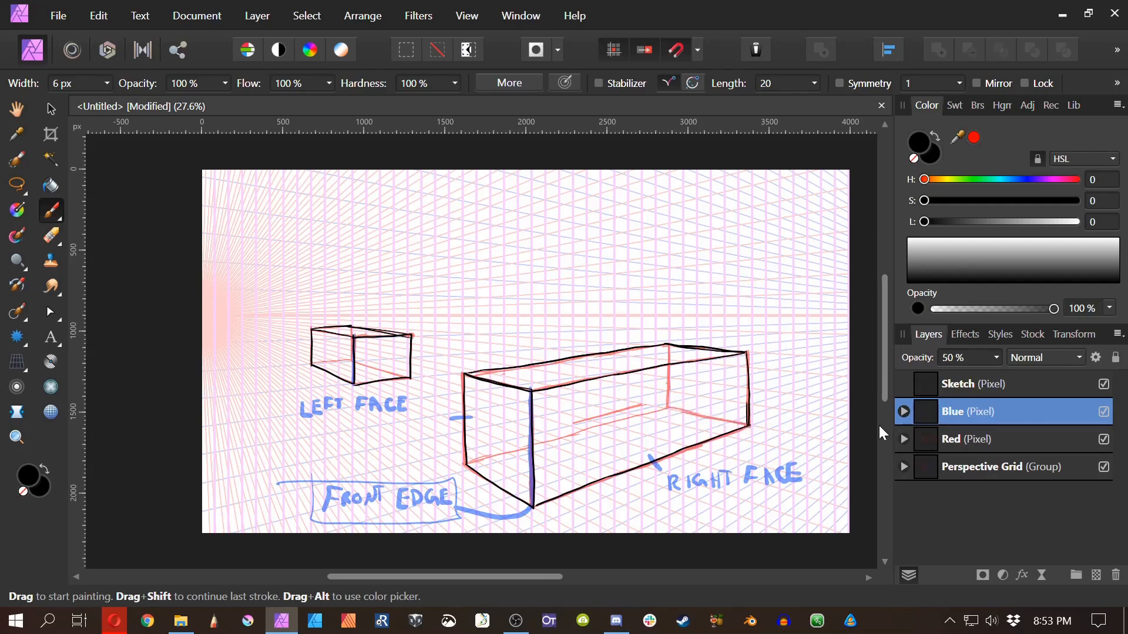
Step: Draw a straight blue guide line on the Blue layer, extending the large box's back bottom edge across to its left face's top edge
drag(745, 423, 498, 374)
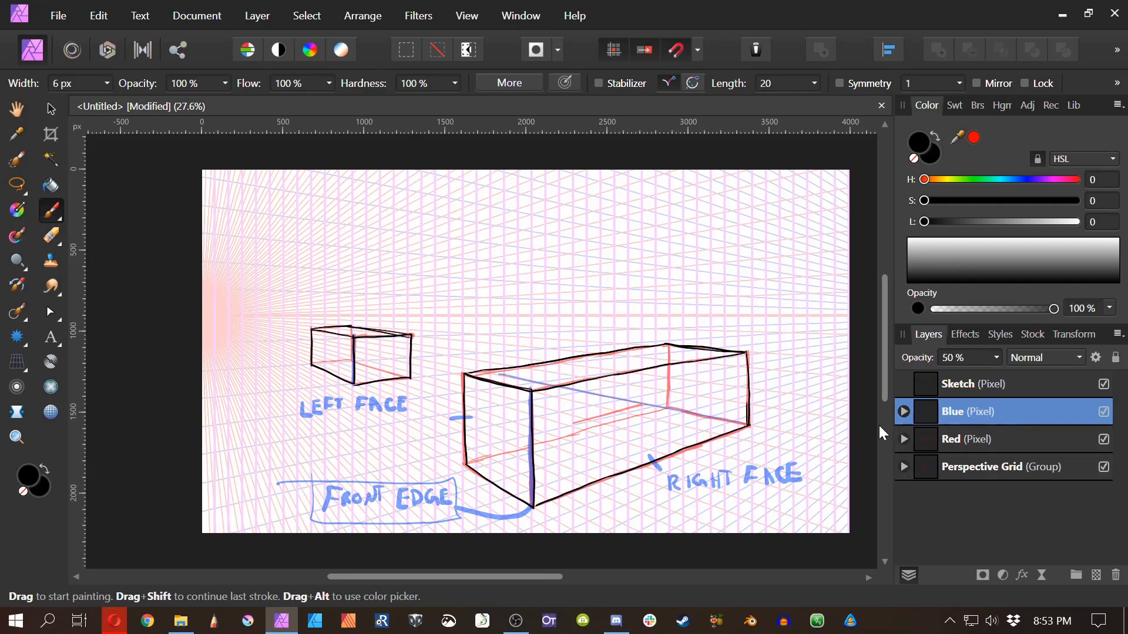
drag(666, 407, 720, 390)
key(ctrl+z)
mouse_move(590, 402)
mouse_down()
mouse_move(563, 405)
mouse_move(582, 407)
mouse_up()
key(ctrl+z)
drag(733, 425, 488, 370)
Step: Outline the remaining base edges of the new box in red on the Red layer, inside the large box
click(960, 383)
click(945, 441)
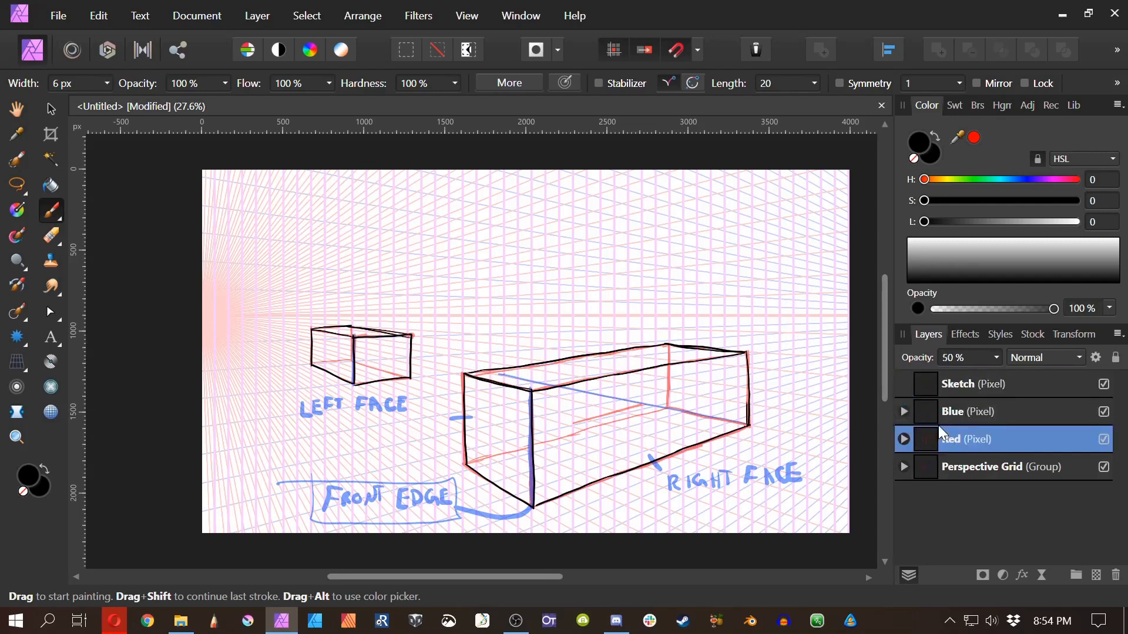
mouse_move(639, 405)
mouse_down()
mouse_move(579, 392)
mouse_move(635, 404)
mouse_up()
drag(563, 394, 537, 399)
drag(565, 424, 503, 406)
Step: Raise the tall box's three vertical edges in red from its base and draw its two front top edges along the grid
drag(566, 424, 565, 242)
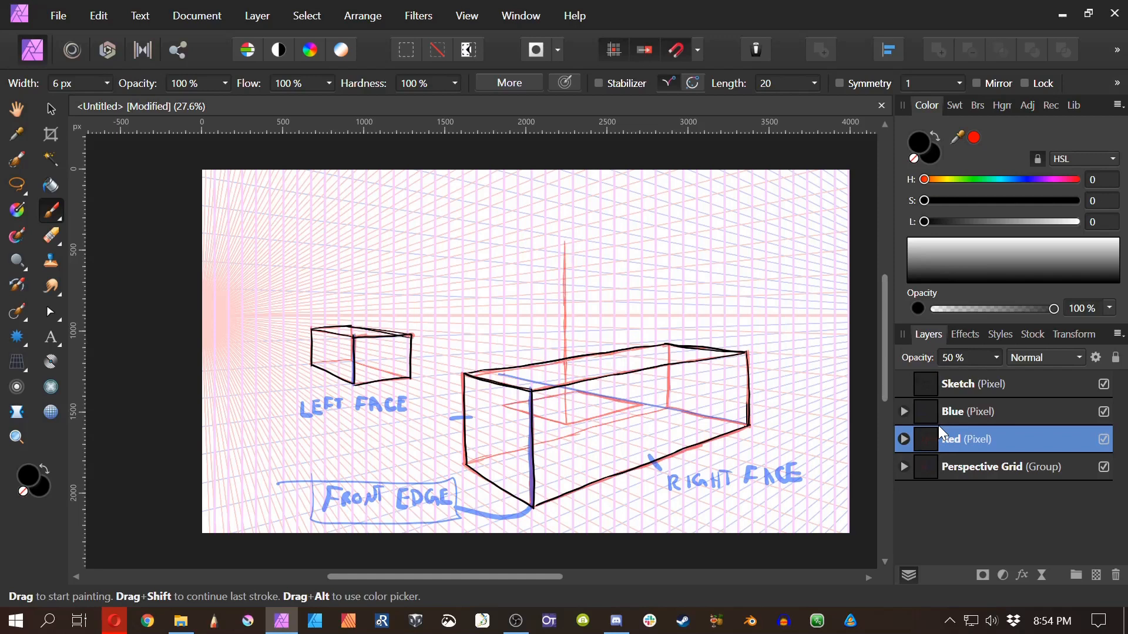
mouse_move(638, 404)
mouse_down()
mouse_move(641, 221)
mouse_move(641, 368)
mouse_up()
drag(564, 225, 564, 247)
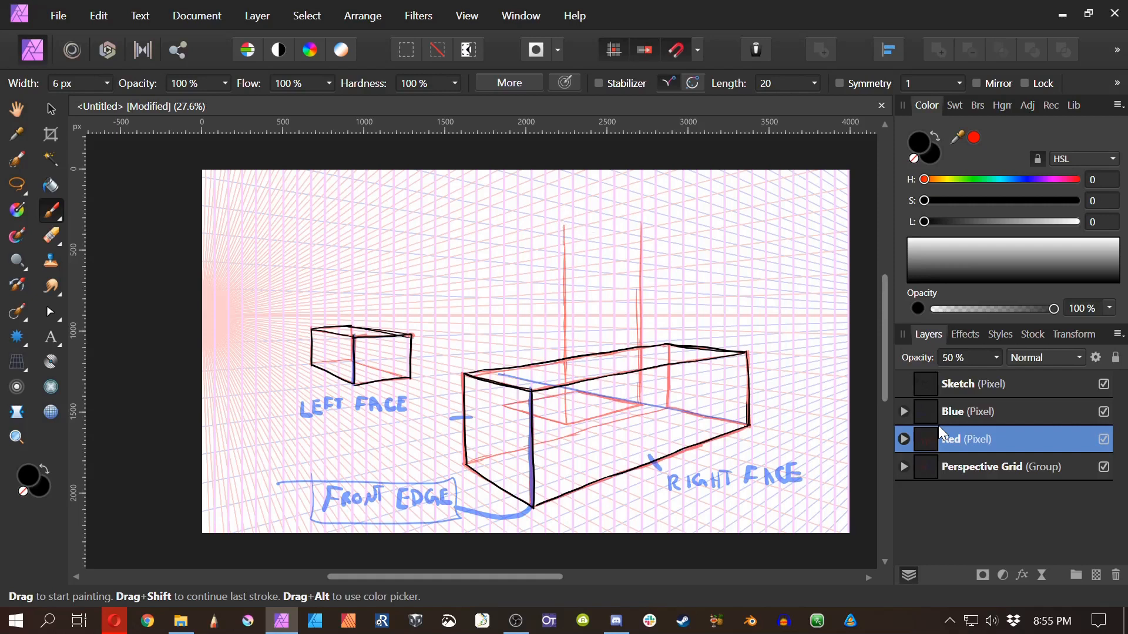
drag(564, 225, 650, 240)
drag(564, 226, 479, 253)
drag(503, 406, 503, 245)
Step: Trace the tall box's front edge and front base edge on the Blue layer, retrace the front edge on the Red layer, and undo these strokes
click(957, 421)
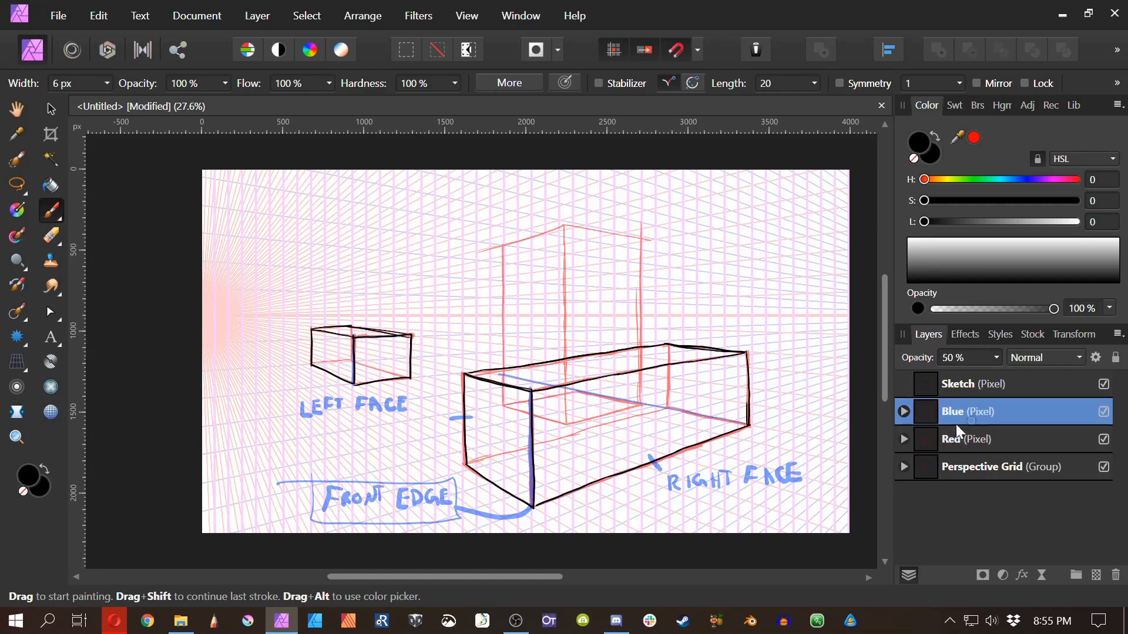
drag(564, 223, 565, 423)
mouse_move(564, 363)
mouse_down()
mouse_move(562, 231)
mouse_move(565, 292)
mouse_up()
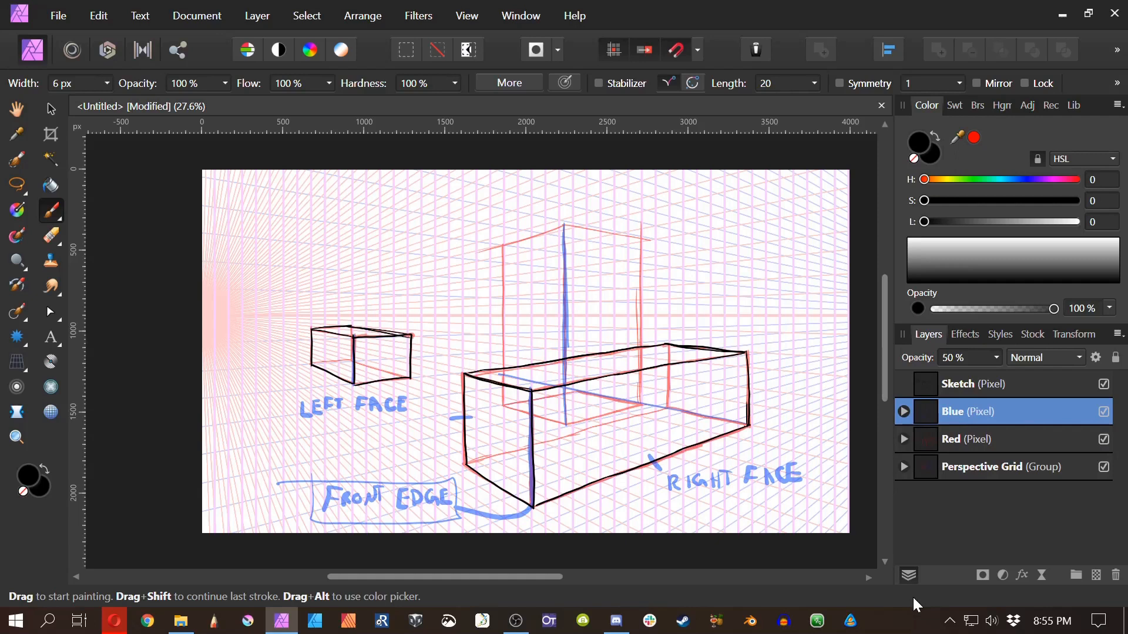
drag(638, 403, 566, 423)
mouse_move(564, 391)
mouse_down()
mouse_move(509, 404)
mouse_move(573, 425)
mouse_up()
key(ctrl+z)
key(ctrl+z)
key(ctrl+z)
key(ctrl+z)
key(ctrl+z)
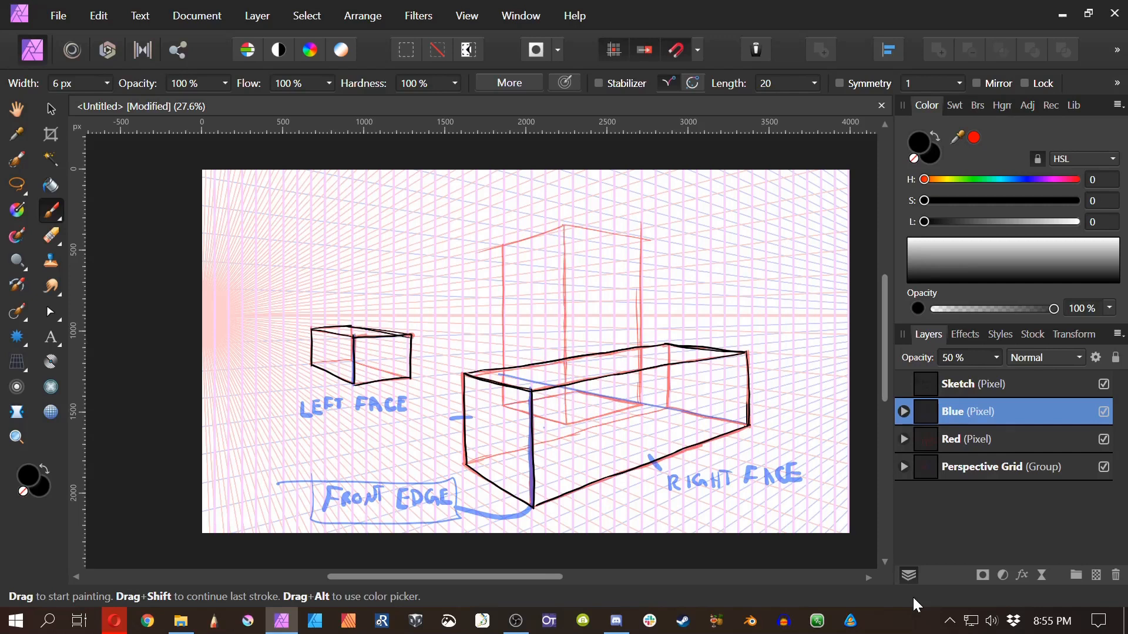
click(962, 442)
drag(566, 273, 569, 414)
key(ctrl+z)
key(ctrl+z)
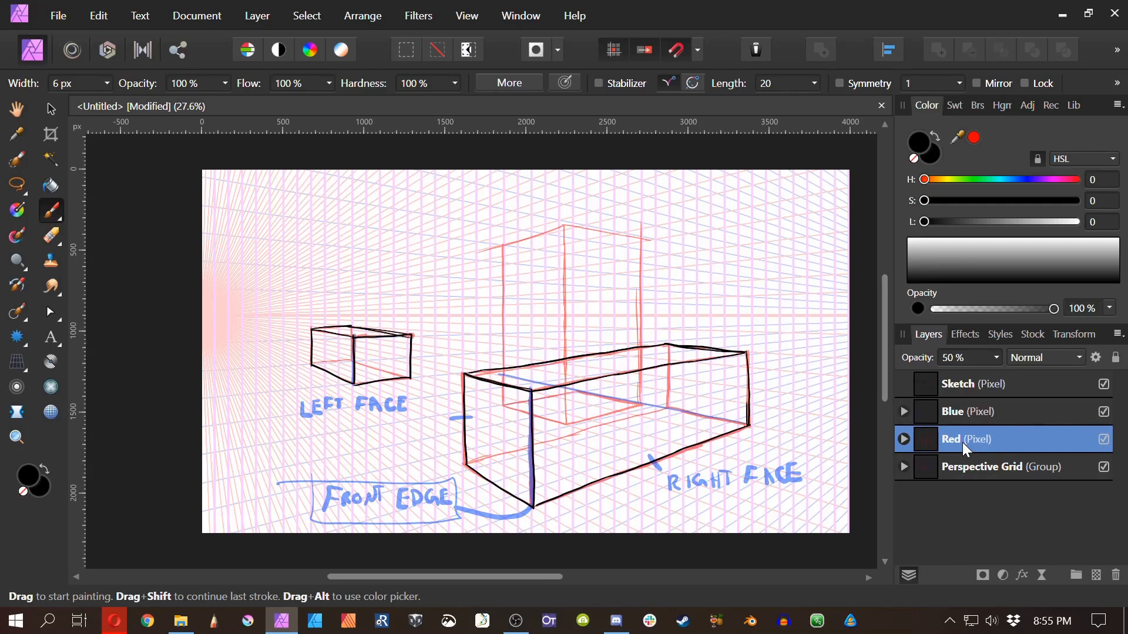
Step: Sketch a red example corner below the small box, with lines leading up toward it, and undo all of these strokes
drag(258, 427, 255, 496)
mouse_move(257, 428)
mouse_down()
mouse_move(234, 383)
mouse_move(285, 423)
mouse_move(331, 419)
mouse_up()
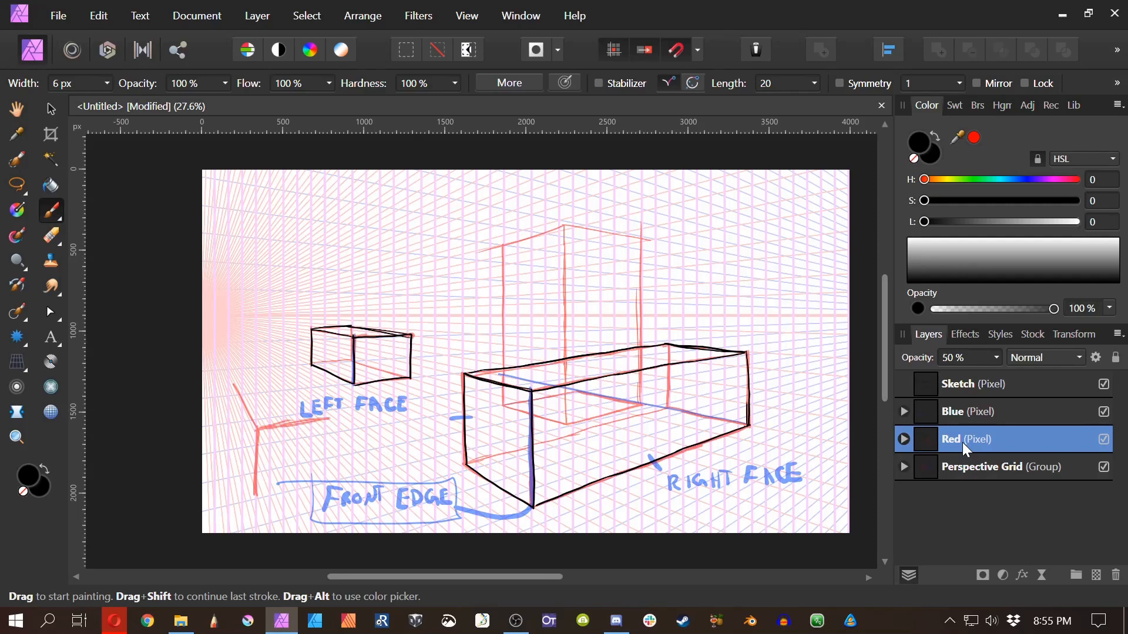
mouse_move(234, 384)
mouse_down()
mouse_move(261, 392)
mouse_move(289, 330)
mouse_up()
drag(271, 371, 290, 312)
drag(289, 321, 312, 329)
mouse_move(311, 343)
mouse_down()
mouse_move(290, 394)
mouse_move(337, 416)
mouse_up()
key(ctrl+z)
key(ctrl+z)
key(ctrl+z)
key(ctrl+z)
key(ctrl+z)
key(ctrl+z)
key(ctrl+z)
key(ctrl+z)
key(ctrl+z)
key(ctrl+z)
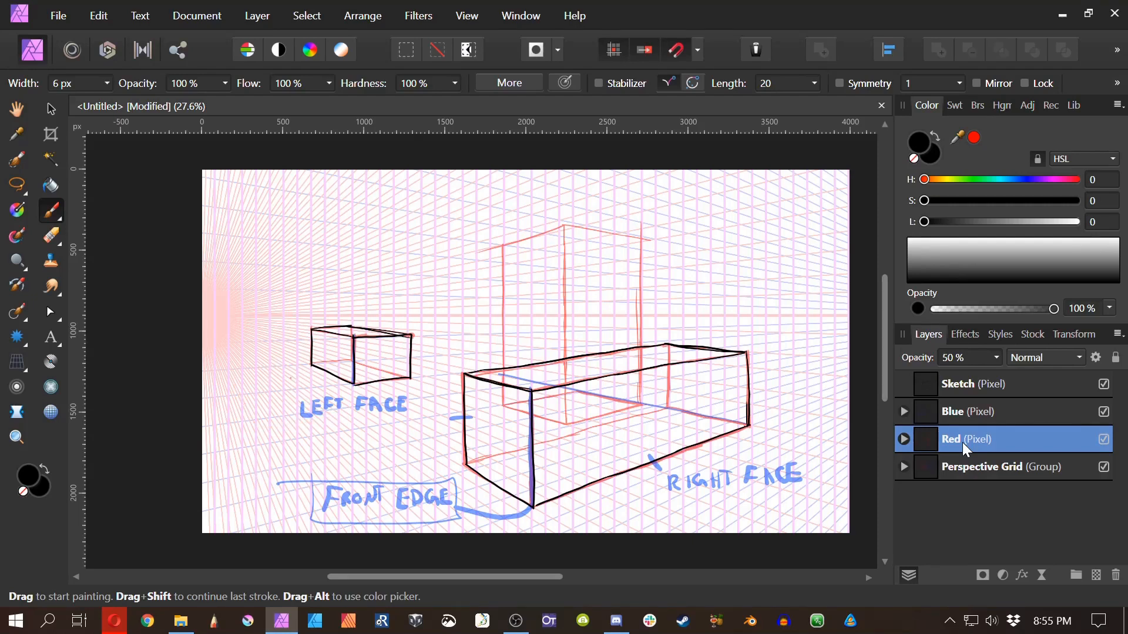
Step: Sketch a red example corner with receding top edges high above the small box and undo its strokes
drag(365, 182, 368, 251)
drag(365, 183, 321, 221)
drag(365, 183, 444, 192)
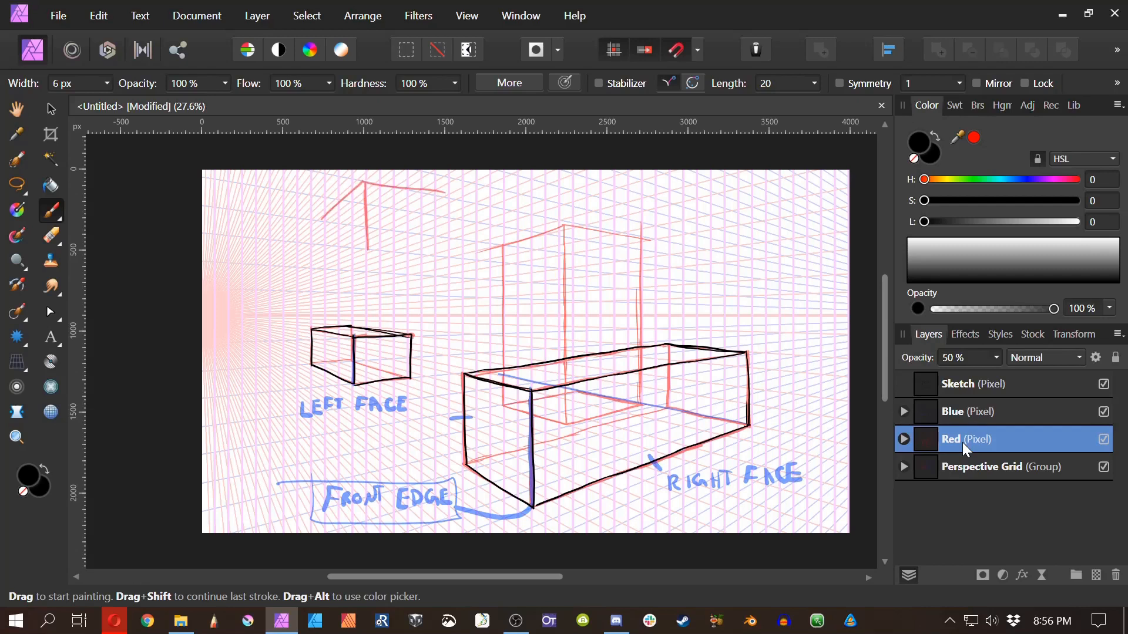
drag(365, 182, 474, 204)
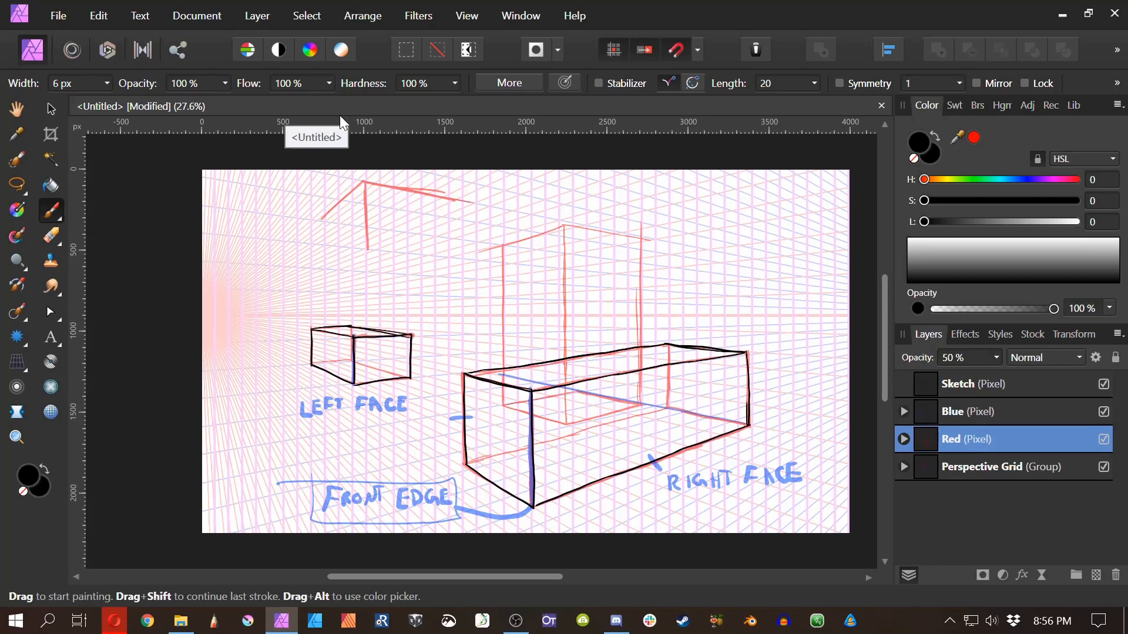
key(ctrl+z)
key(ctrl+z)
key(ctrl+z)
key(ctrl+z)
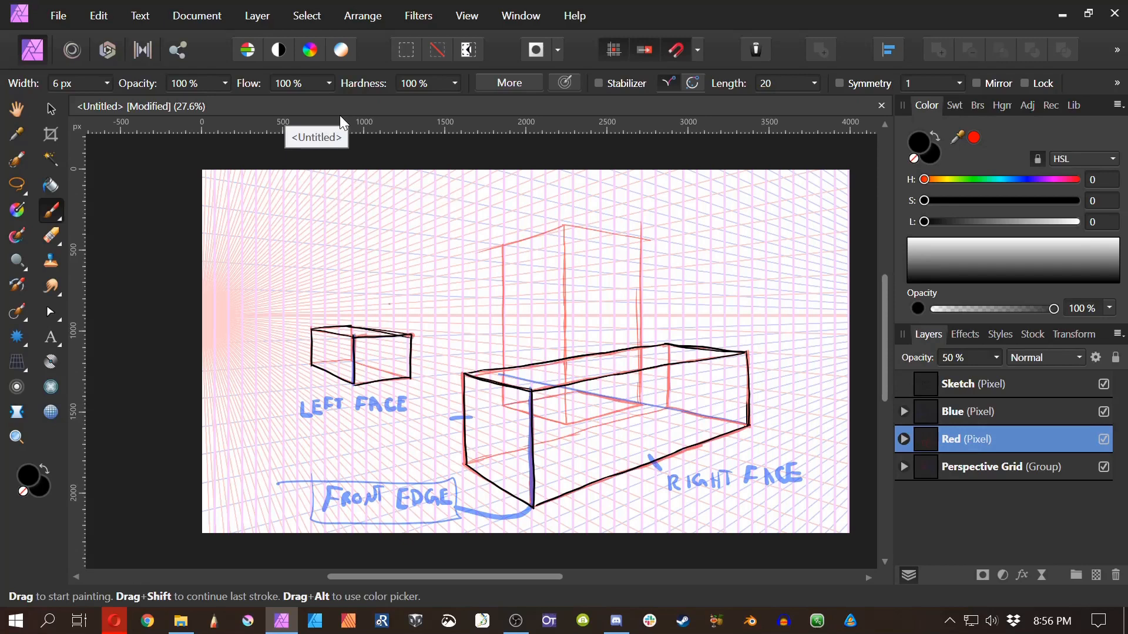
Step: Erase the overshooting ends of the tall box's red top edges and ink its visible edges in black on the Sketch layer
click(52, 237)
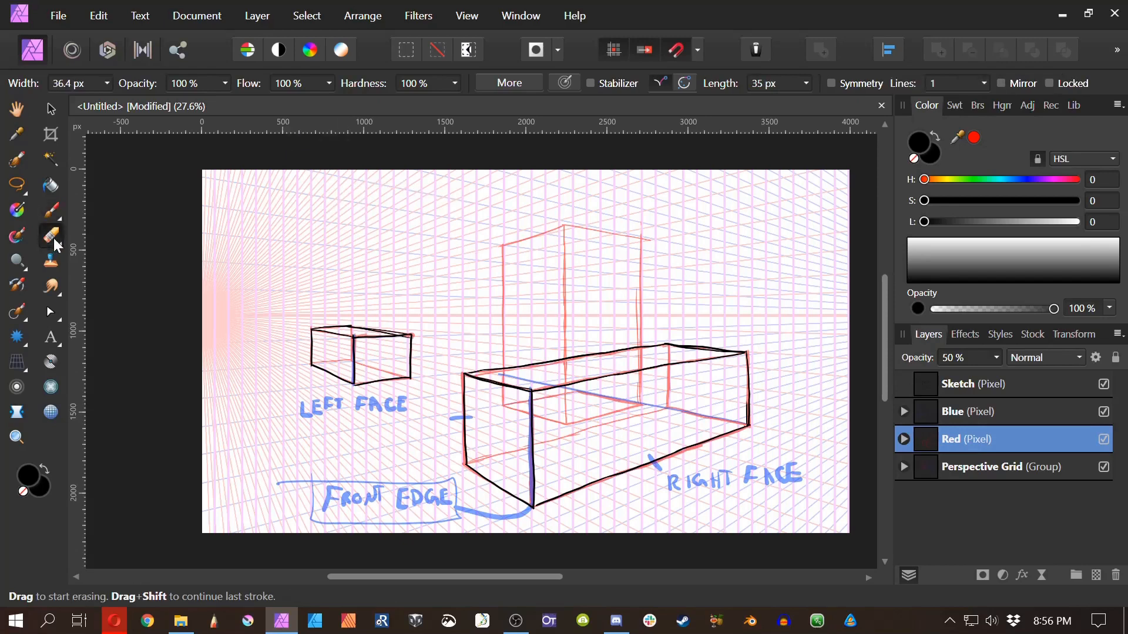
click(981, 377)
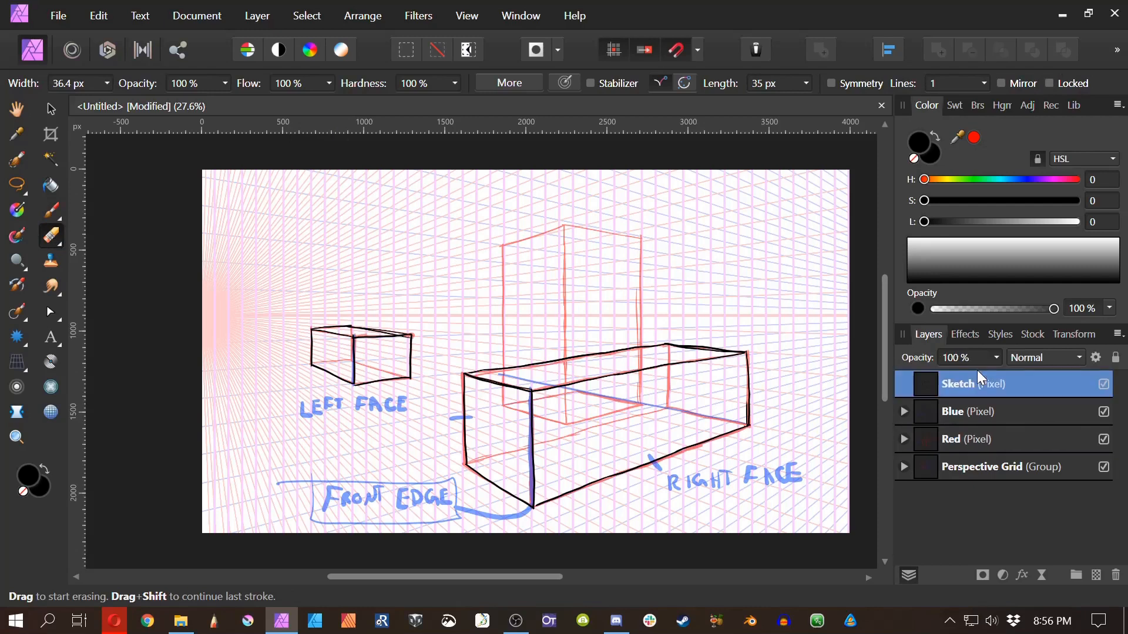
click(50, 210)
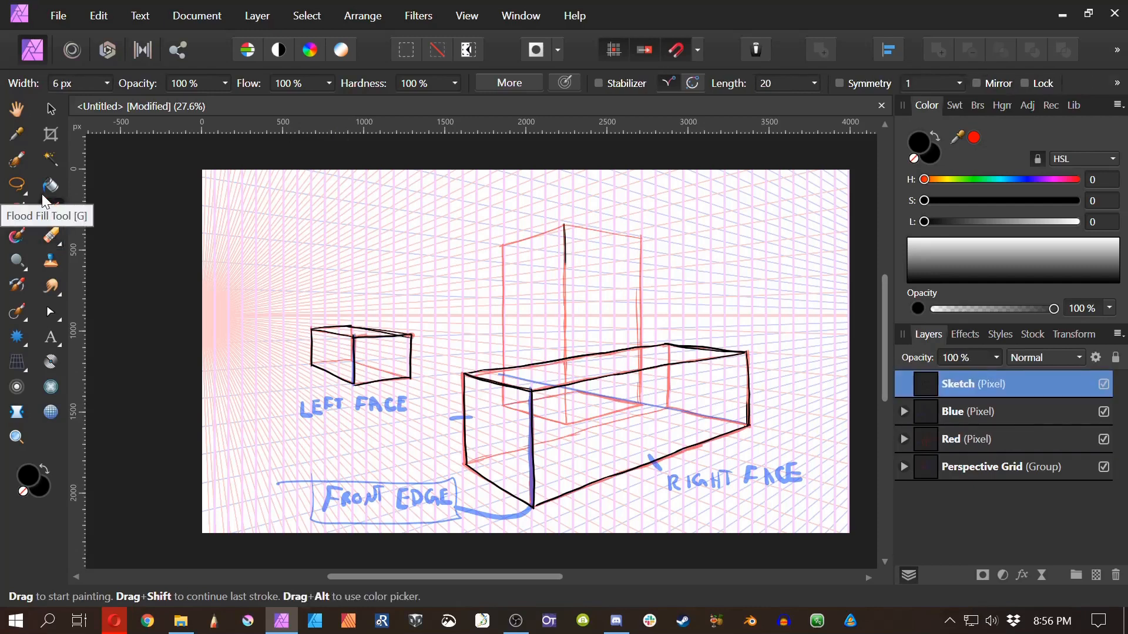
drag(640, 239, 641, 343)
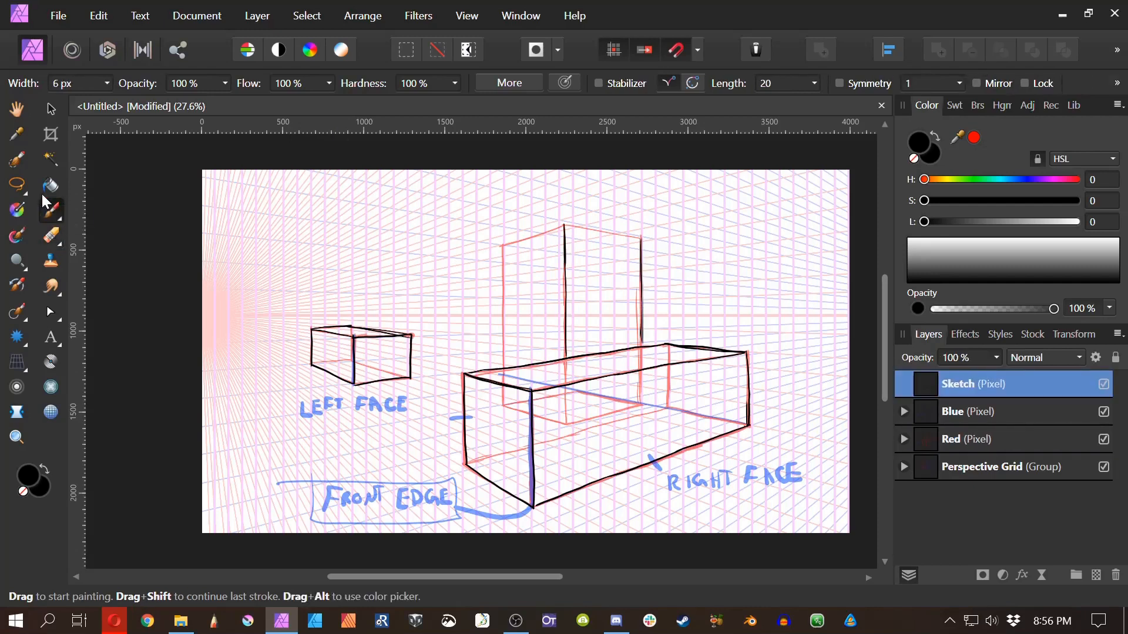
drag(564, 225, 641, 238)
mouse_move(564, 225)
mouse_down()
mouse_move(502, 247)
mouse_move(504, 361)
mouse_up()
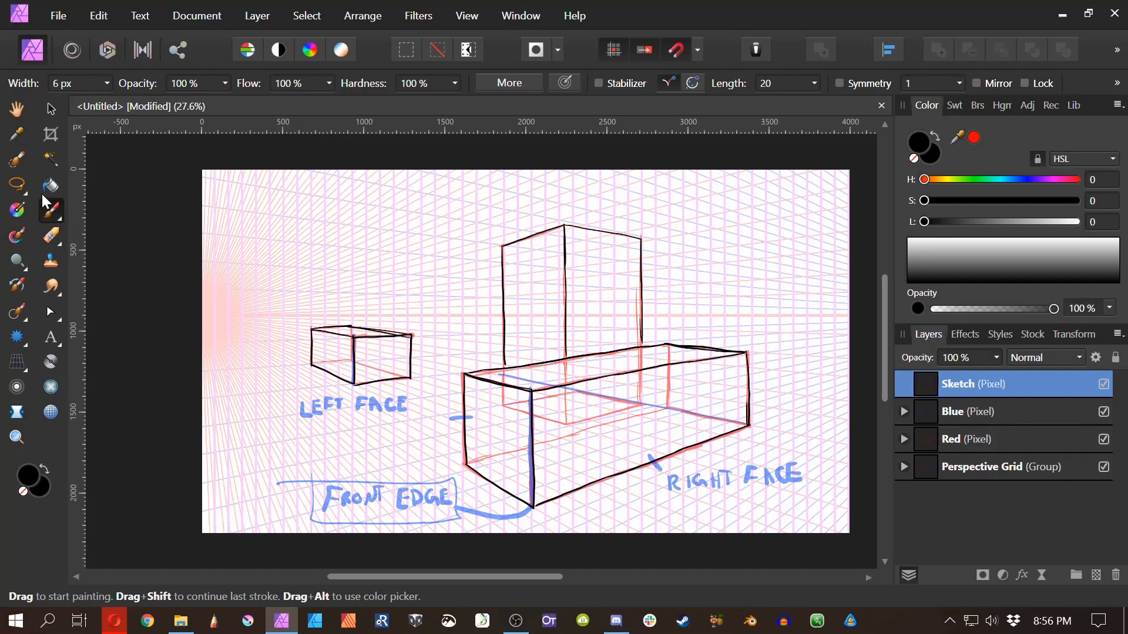
Step: Hide the Perspective Grid, Red and Blue layers to review the black ink lines alone, and show the layers again
click(1103, 467)
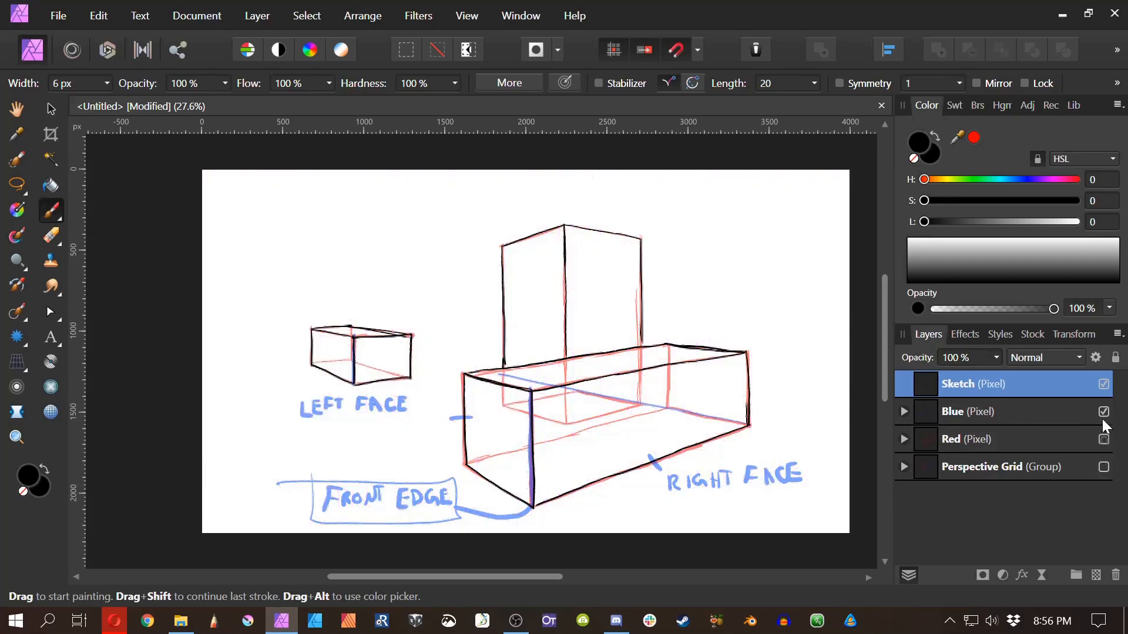
click(1104, 439)
click(1103, 412)
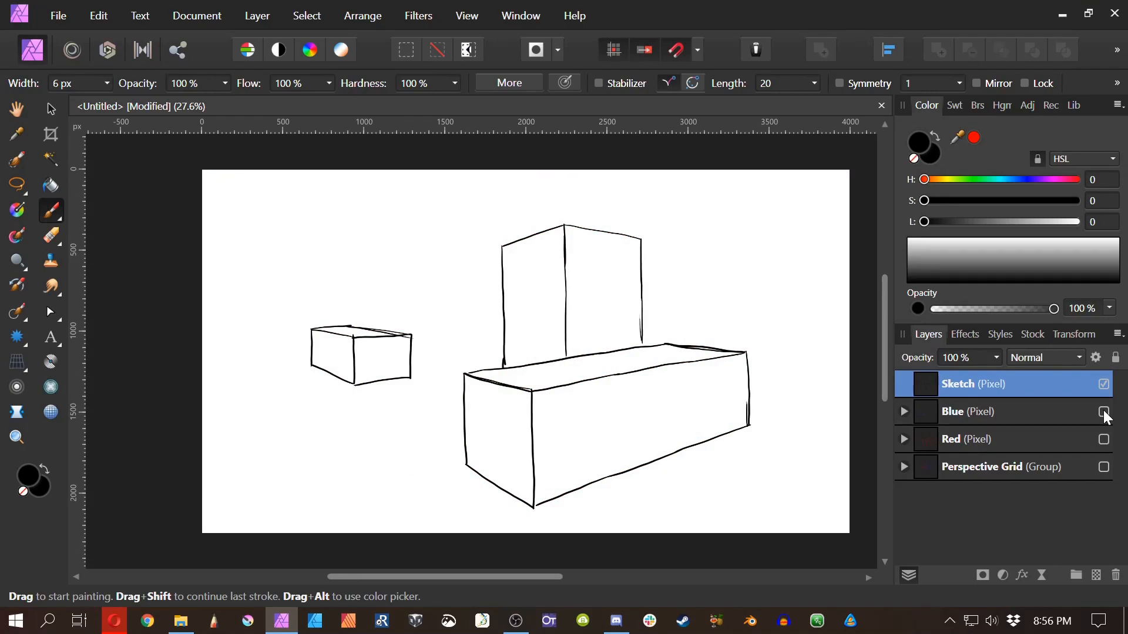
click(1104, 411)
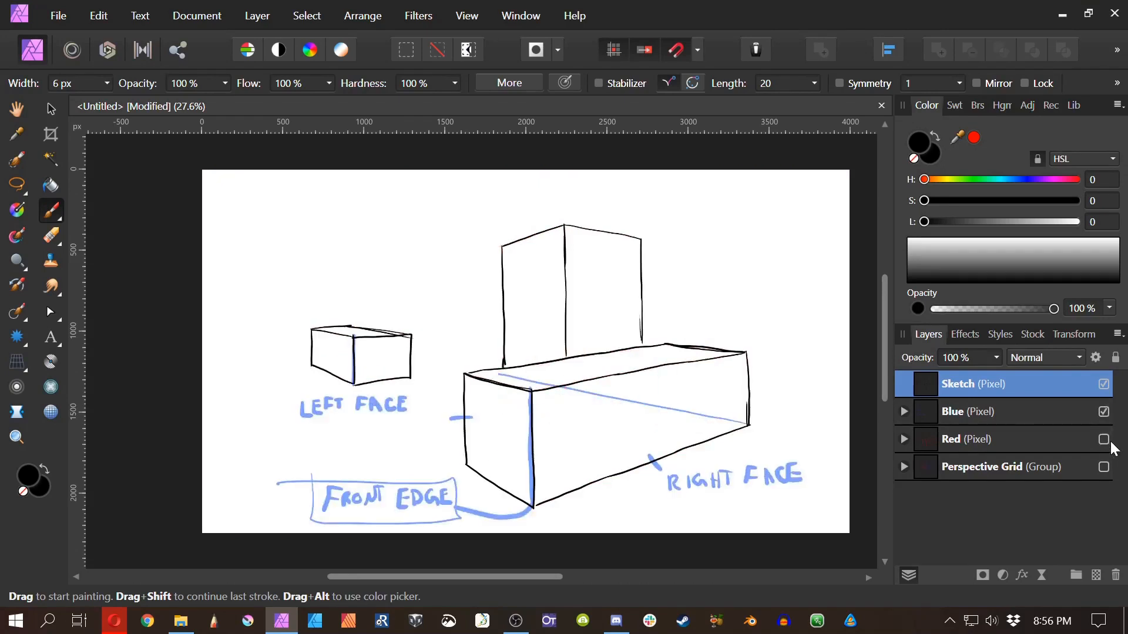
click(1104, 439)
click(1104, 440)
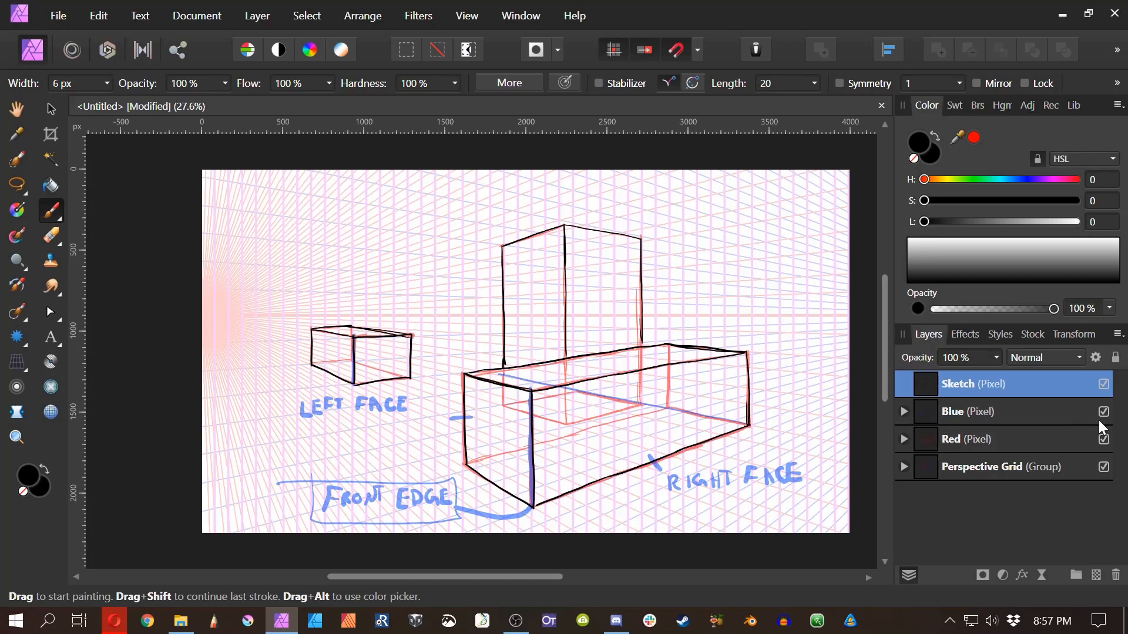
Step: Sketch a small square near the left vanishing area, guide lines from the large box and hatching on its left face, undoing all of it
drag(252, 324, 266, 347)
drag(498, 381, 247, 314)
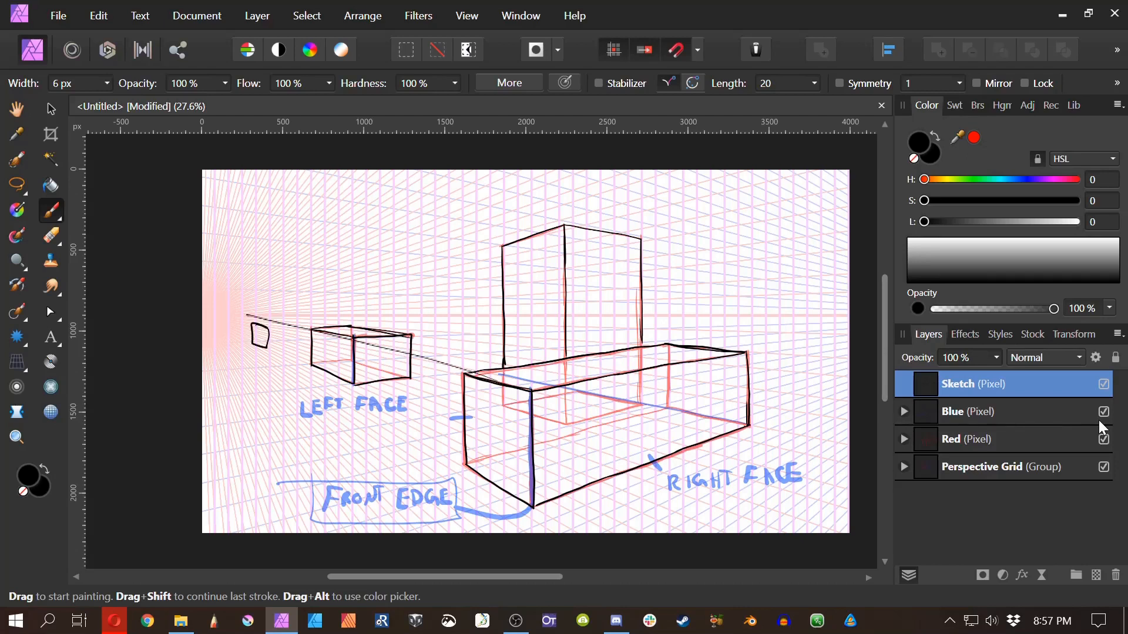
drag(527, 499, 244, 344)
key(ctrl+z)
key(ctrl+z)
key(ctrl+z)
key(ctrl+z)
key(ctrl+z)
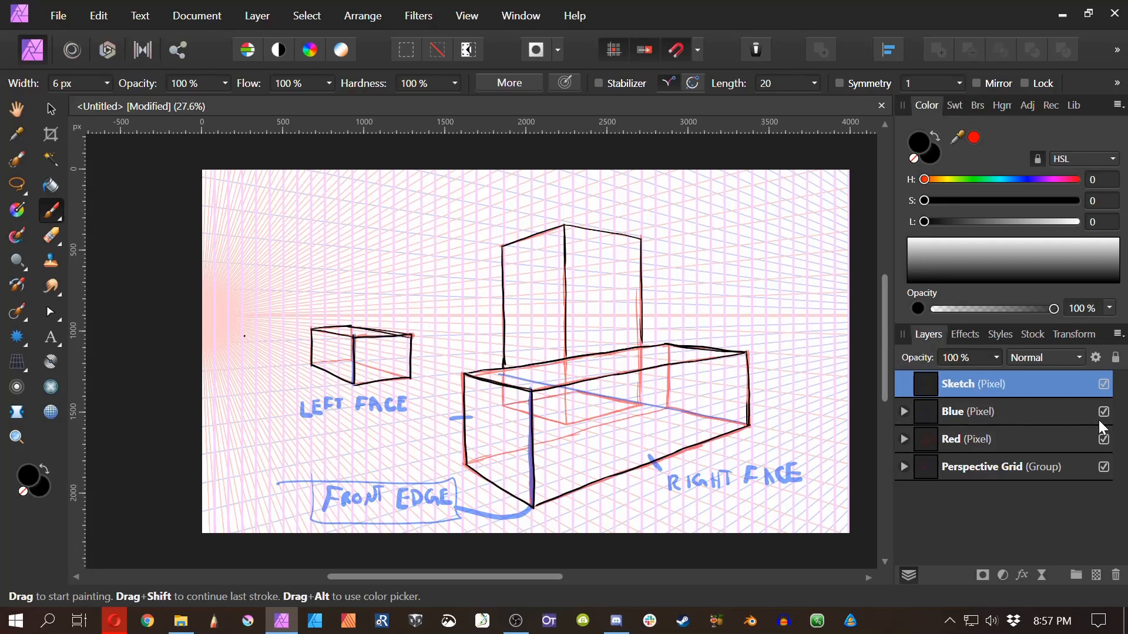
mouse_move(531, 390)
mouse_down()
mouse_move(504, 410)
mouse_move(497, 476)
mouse_move(508, 483)
mouse_up()
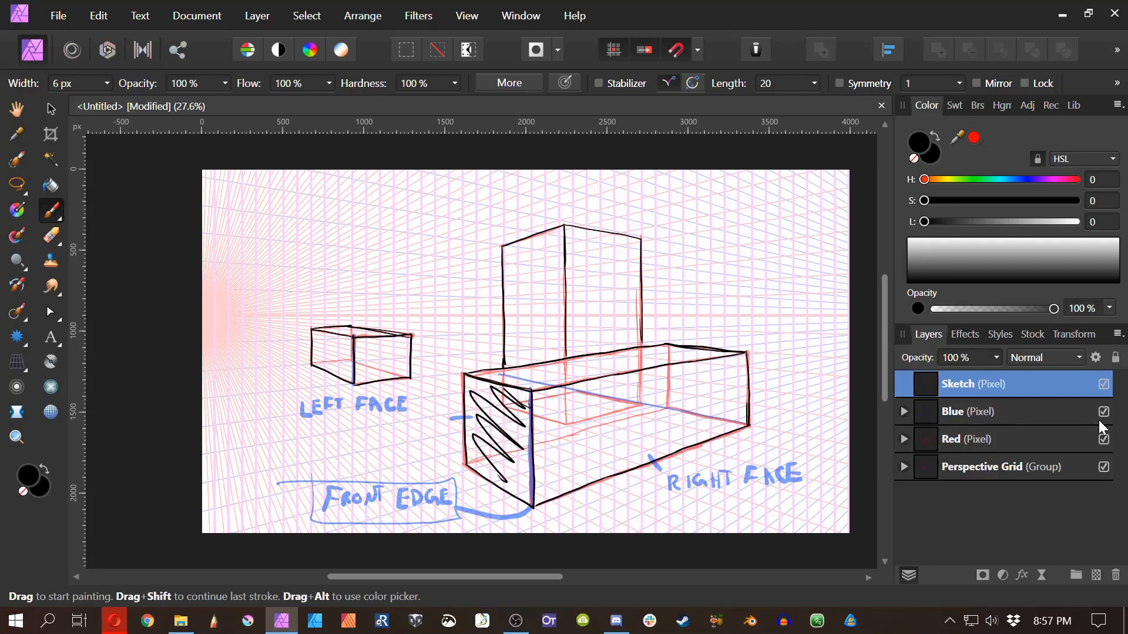
key(ctrl+z)
Step: Lasso and delete all the blue labels and guide lines on the Blue layer, clear the selection and return to the Paint Brush
click(952, 410)
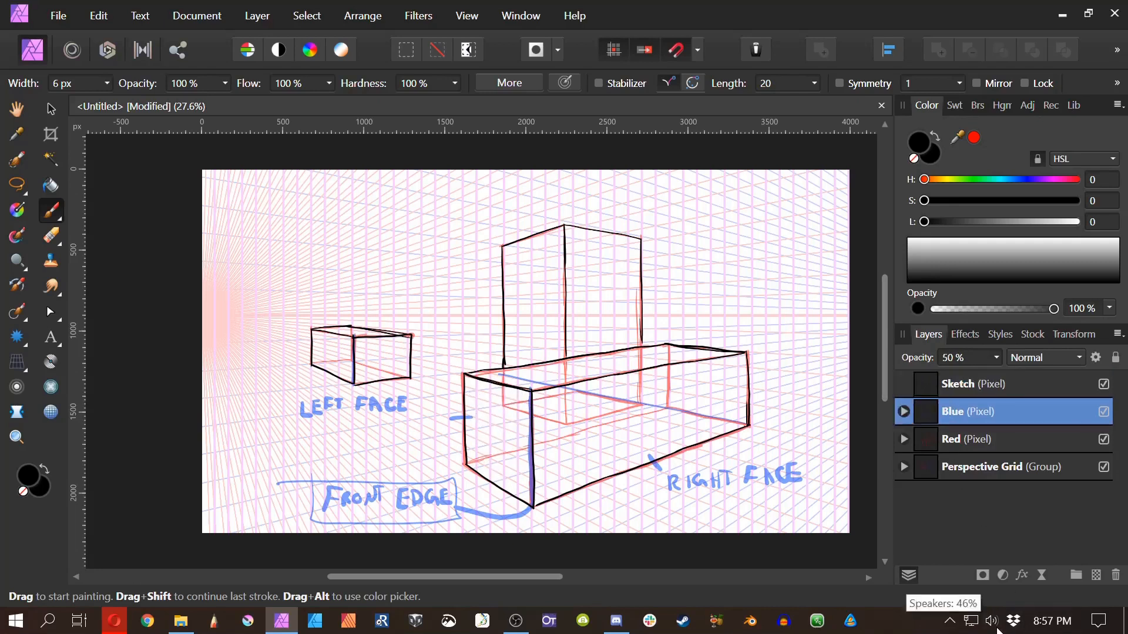
key(l)
mouse_move(243, 502)
mouse_down()
mouse_move(235, 400)
mouse_move(828, 438)
mouse_move(203, 517)
mouse_up()
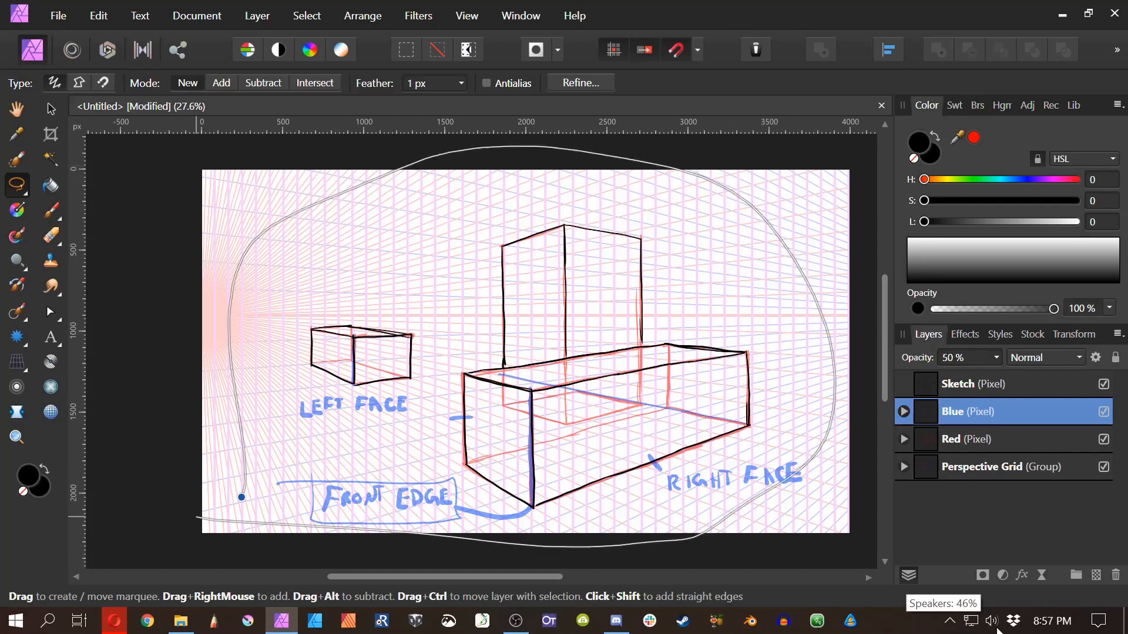
key(Delete)
drag(808, 516, 828, 523)
key(Delete)
key(ctrl+d)
key(b)
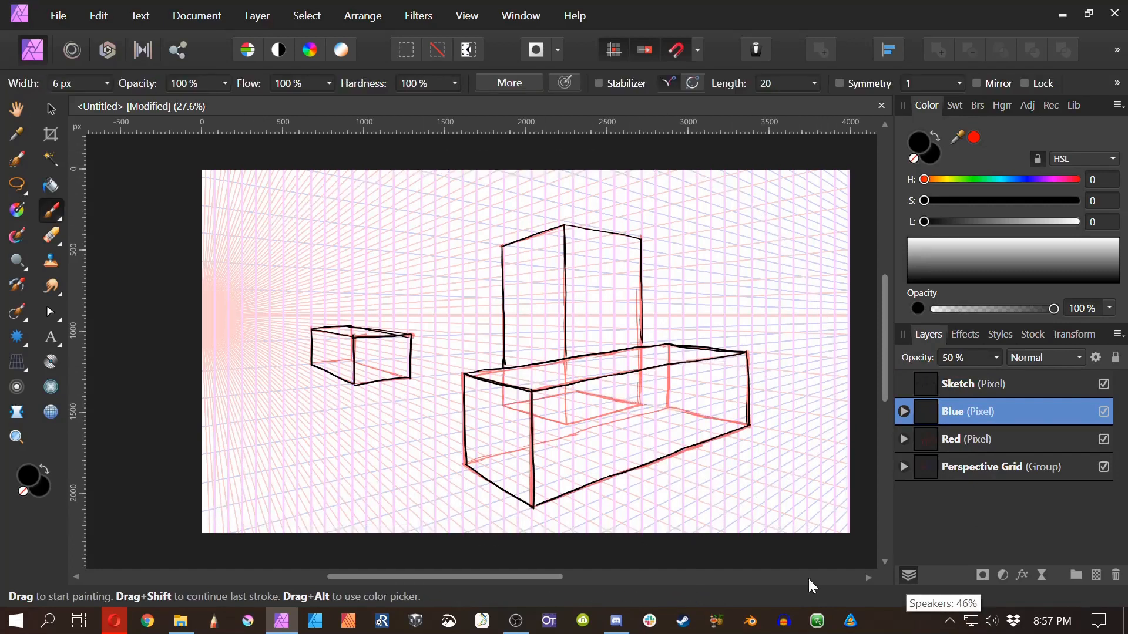
Step: Draw a blue guide line extending the large box's left bottom edge toward the left vanishing area and undo the latest strokes
drag(507, 491, 286, 368)
key(ctrl+z)
key(ctrl+z)
key(ctrl+z)
key(ctrl+z)
key(ctrl+z)
key(ctrl+z)
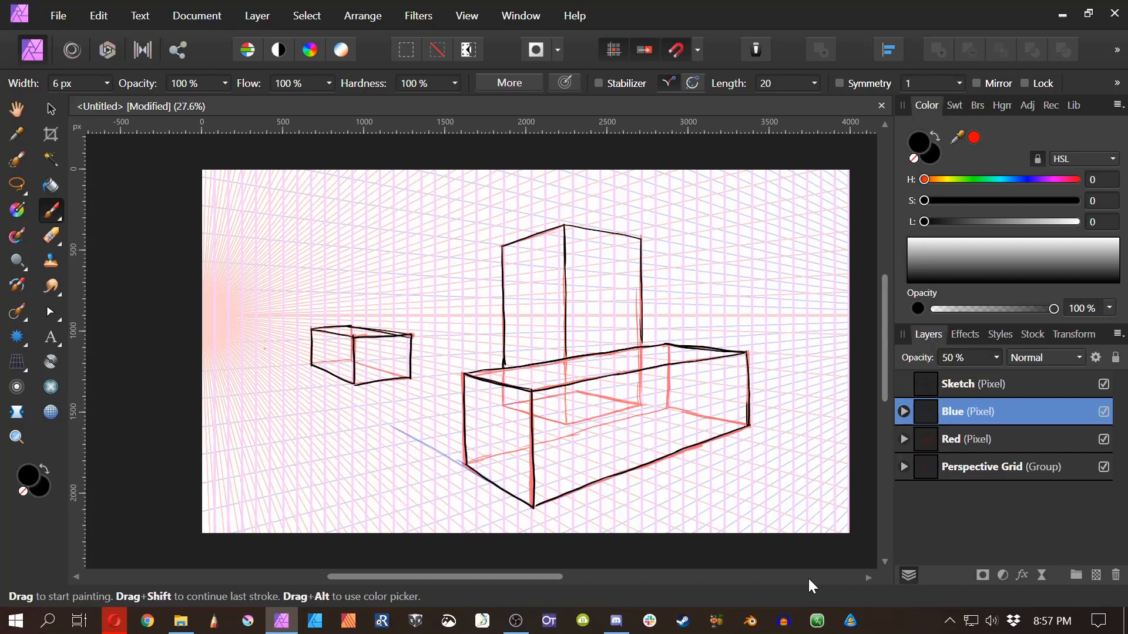
Step: Restore the blue guide from the large box's left bottom corner to the left vanishing area and draw another from its left top corner
key(ctrl+shift+z)
key(ctrl+shift+z)
key(ctrl+shift+z)
key(ctrl+shift+z)
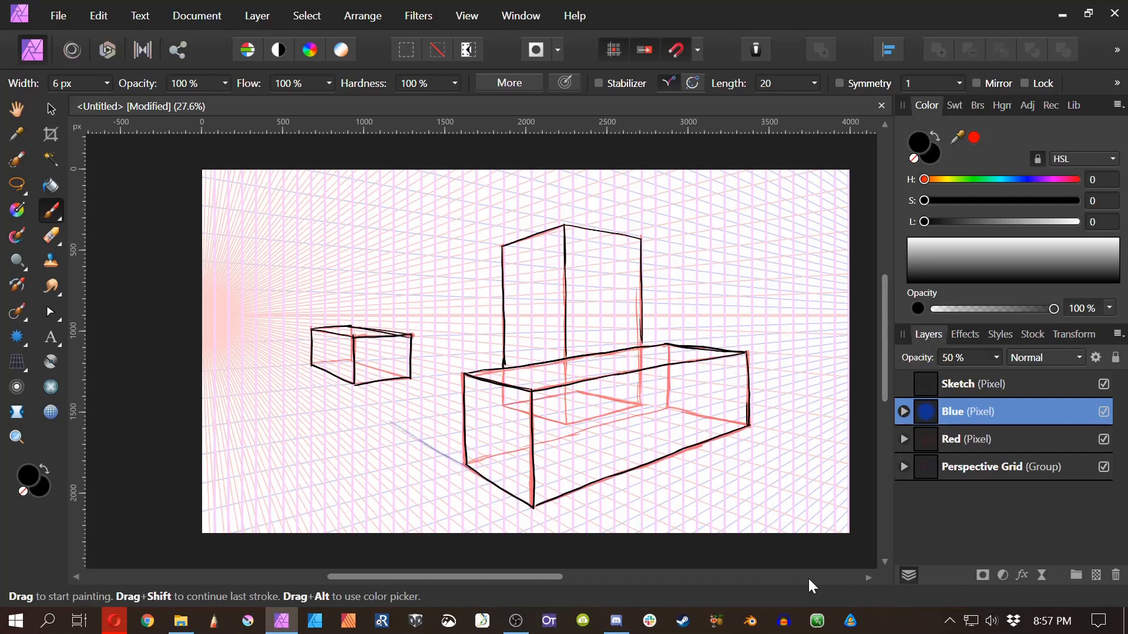
key(ctrl+shift+z)
key(ctrl+shift+z)
key(ctrl+shift+z)
key(ctrl+shift+z)
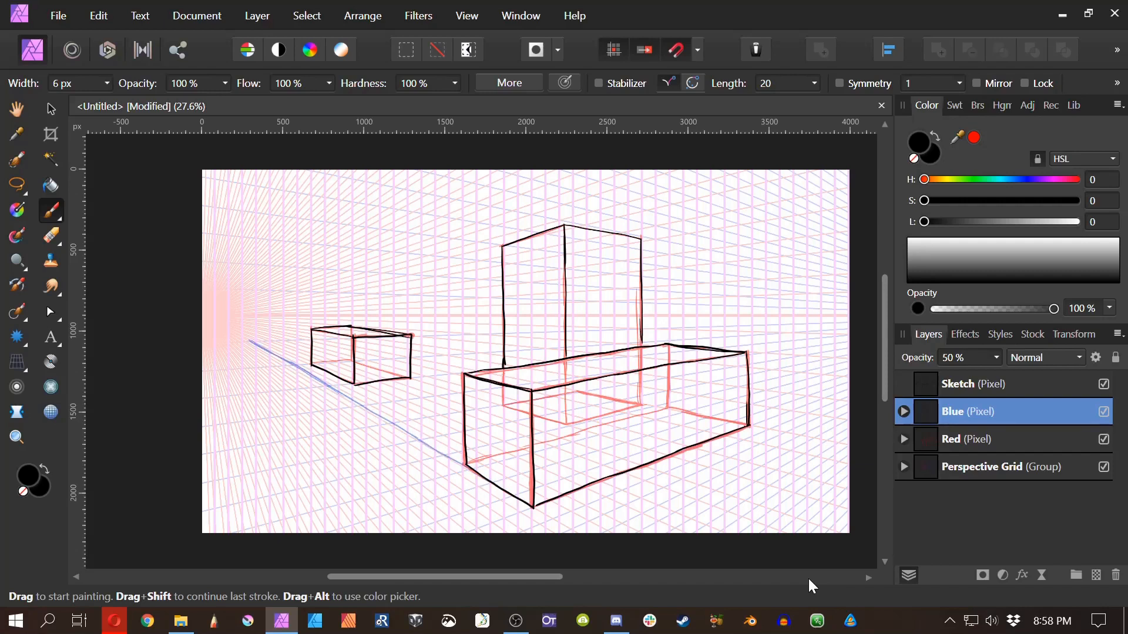
key(ctrl+shift+z)
key(ctrl+shift+z)
key(ctrl+shift+z)
key(ctrl+shift+z)
key(ctrl+shift+z)
key(ctrl+shift+z)
key(ctrl+shift+z)
key(ctrl+z)
mouse_move(467, 375)
mouse_down()
mouse_move(234, 330)
mouse_move(308, 349)
mouse_move(307, 333)
mouse_move(306, 347)
mouse_move(296, 328)
mouse_move(277, 327)
mouse_up()
Step: Sketch a small box near the left vanishing area on the Red layer and undo the stray stroke on the large box
click(966, 439)
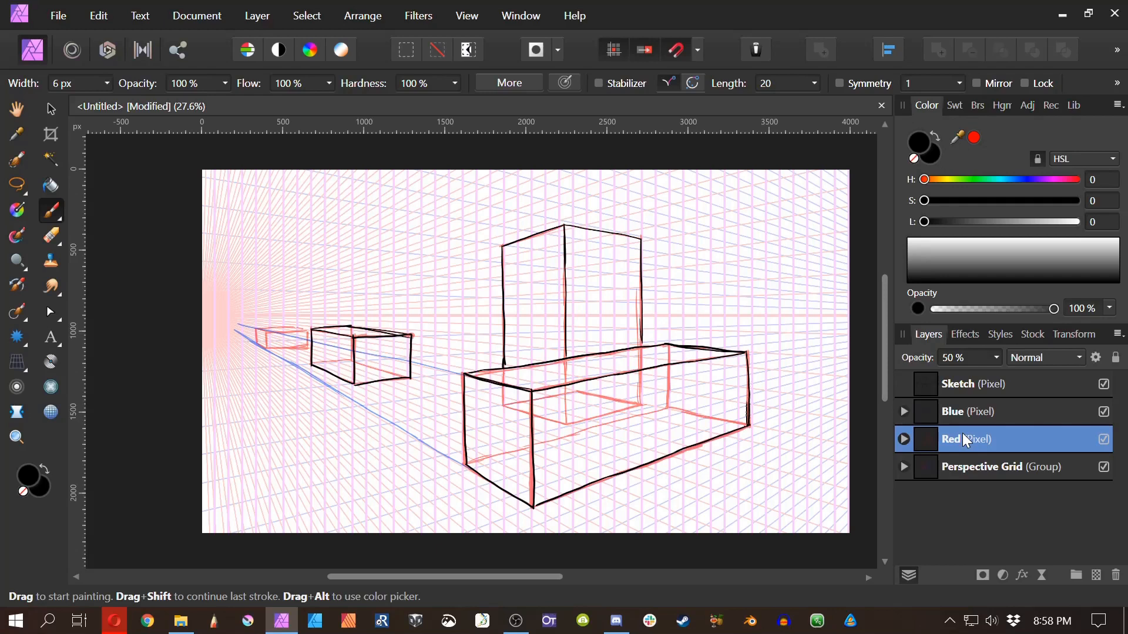
mouse_move(467, 381)
mouse_down()
mouse_move(474, 428)
mouse_move(471, 394)
mouse_up()
key(ctrl+z)
Step: Sketch curved black contours over the large box's left end and long front face on the Sketch layer
click(957, 381)
mouse_move(482, 371)
mouse_down()
mouse_move(469, 408)
mouse_move(481, 431)
mouse_move(467, 468)
mouse_up()
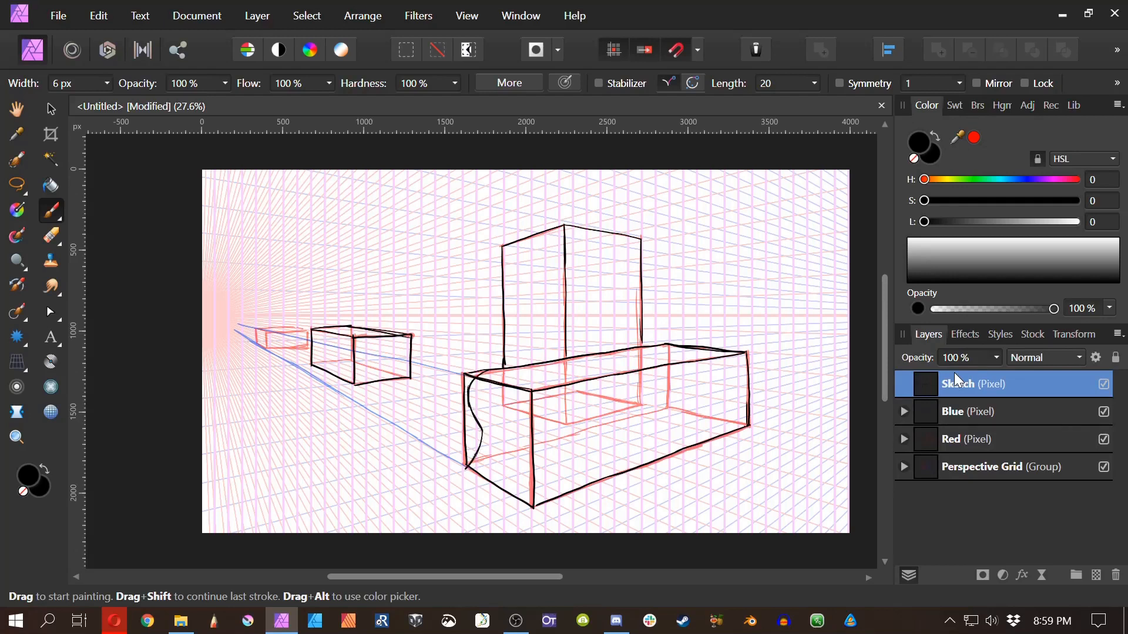
mouse_move(531, 503)
mouse_down()
mouse_move(522, 457)
mouse_move(488, 436)
mouse_move(521, 462)
mouse_move(532, 493)
mouse_up()
mouse_move(509, 447)
mouse_down()
mouse_move(531, 490)
mouse_move(559, 457)
mouse_move(622, 437)
mouse_move(474, 470)
mouse_move(509, 446)
mouse_up()
mouse_move(615, 437)
mouse_down()
mouse_move(689, 418)
mouse_move(734, 425)
mouse_move(700, 416)
mouse_move(657, 345)
mouse_move(637, 348)
mouse_move(705, 392)
mouse_up()
drag(667, 344, 593, 353)
drag(604, 440, 557, 451)
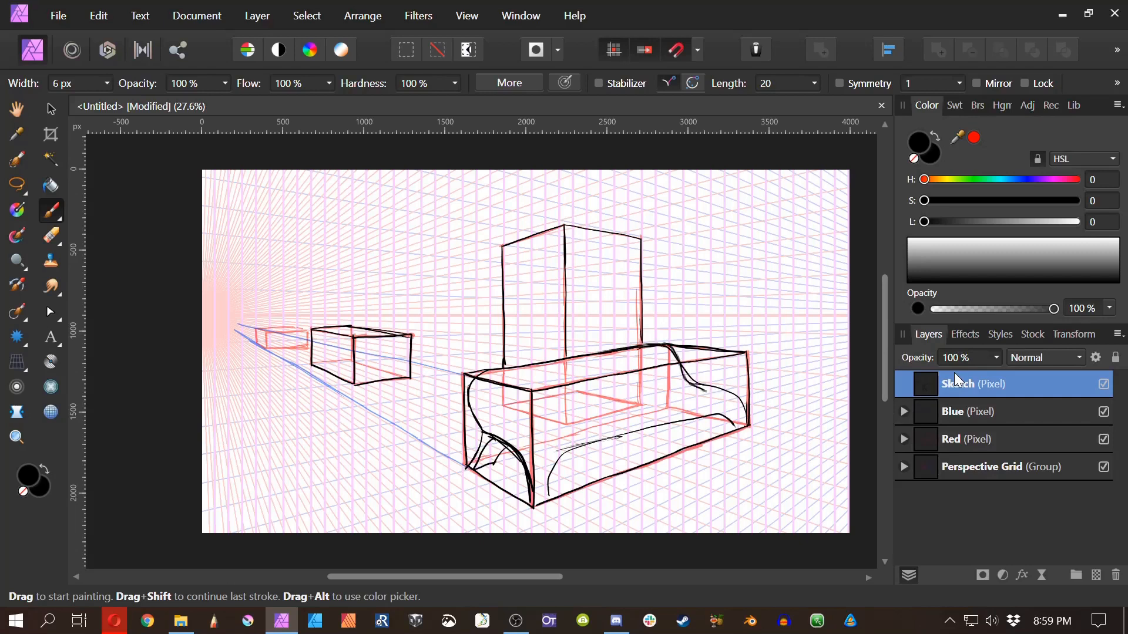
Step: Add a wavy black line across the inside of the large box and matching contours over the small red box
drag(684, 388, 506, 422)
drag(680, 382, 662, 392)
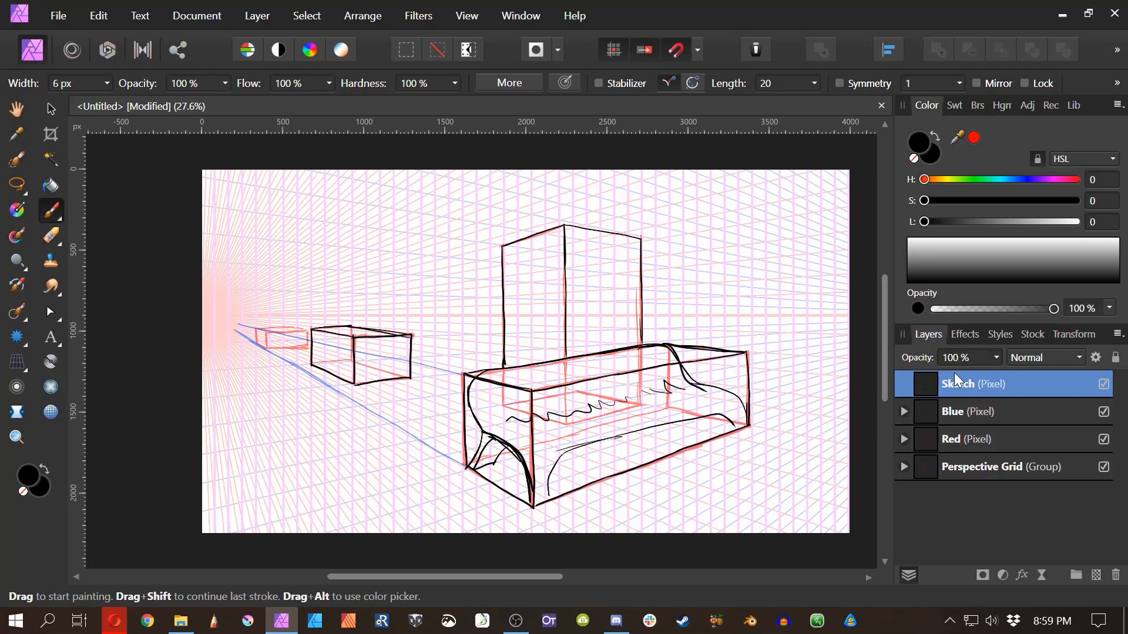
drag(256, 329, 262, 338)
mouse_move(262, 338)
mouse_down()
mouse_move(256, 329)
mouse_move(306, 346)
mouse_move(296, 327)
mouse_up()
drag(268, 337, 291, 335)
Step: Undo the contour and wavy strokes back to the single curve on the large box's left face
key(ctrl+z)
key(ctrl+z)
key(ctrl+z)
key(ctrl+z)
key(ctrl+z)
key(ctrl+z)
key(ctrl+z)
key(ctrl+z)
key(ctrl+z)
key(ctrl+z)
key(ctrl+z)
key(ctrl+z)
key(ctrl+z)
key(ctrl+z)
key(ctrl+z)
key(ctrl+z)
key(ctrl+z)
key(ctrl+z)
key(ctrl+z)
key(ctrl+z)
key(ctrl+z)
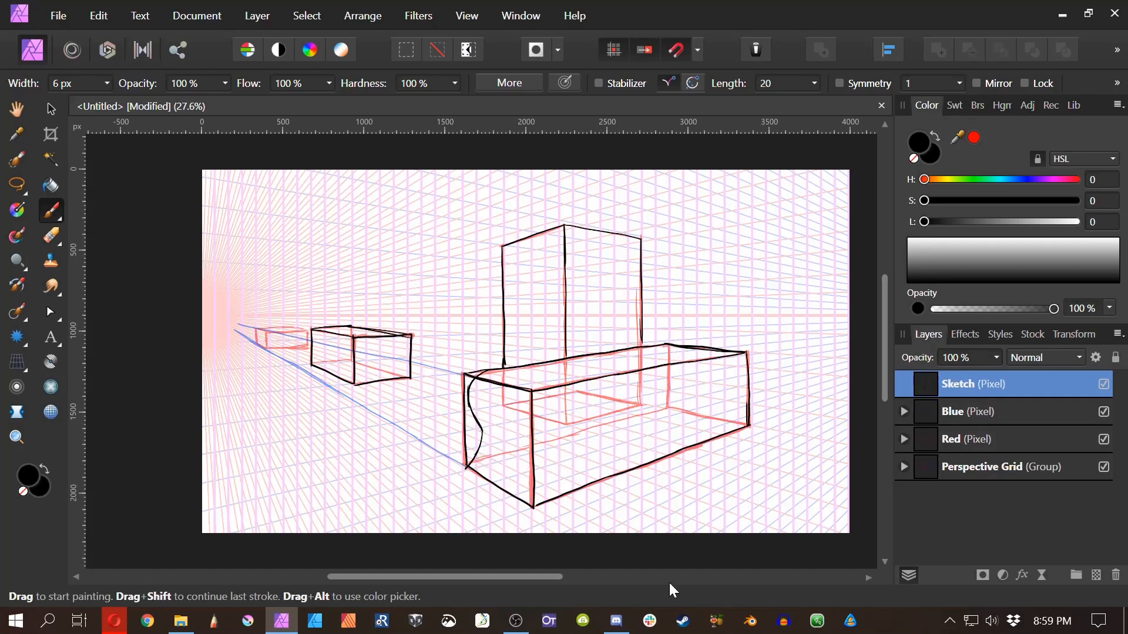
Step: On the Blue layer, draw a guide line from the large box's right bottom corner to the left vanishing area
click(970, 418)
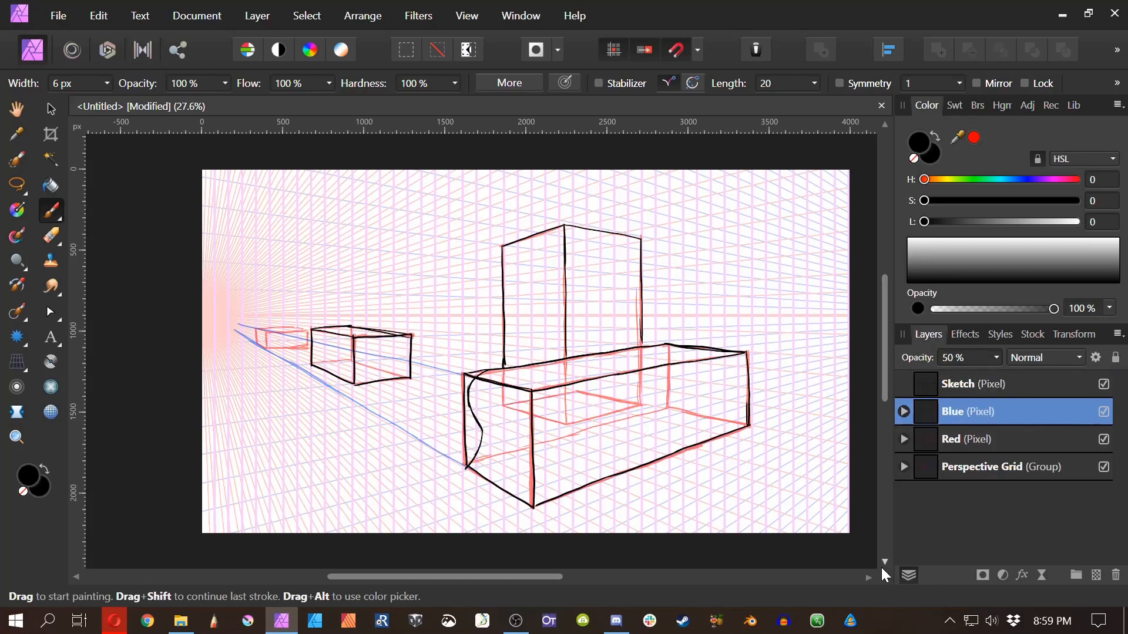
drag(266, 349, 427, 348)
drag(747, 425, 422, 355)
key(ctrl+z)
key(z)
key(ctrl+z)
drag(749, 424, 301, 333)
key(b)
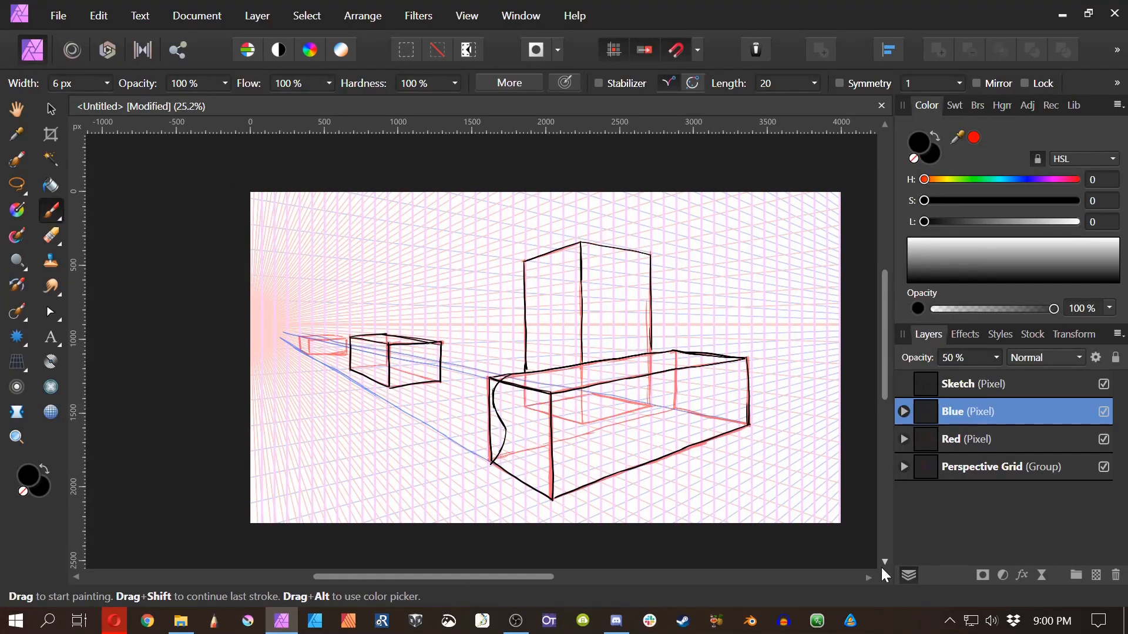
Step: Undo a trial hatching at the large box's right end and draw a blue guide from its right top corner to the left vanishing area
drag(739, 357, 699, 426)
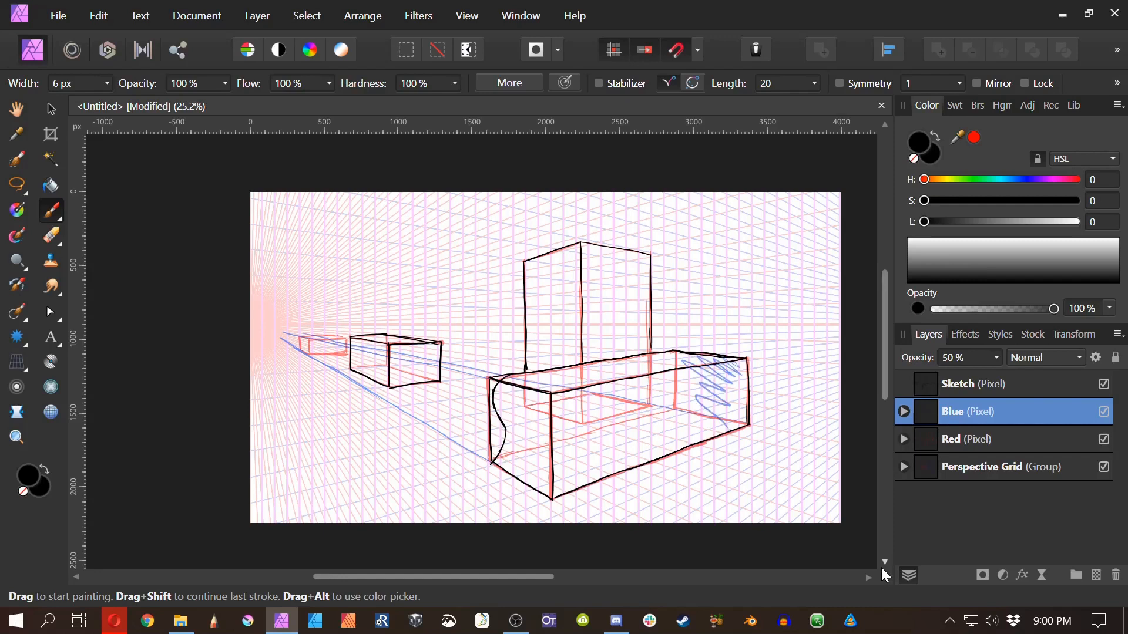
key(ctrl+z)
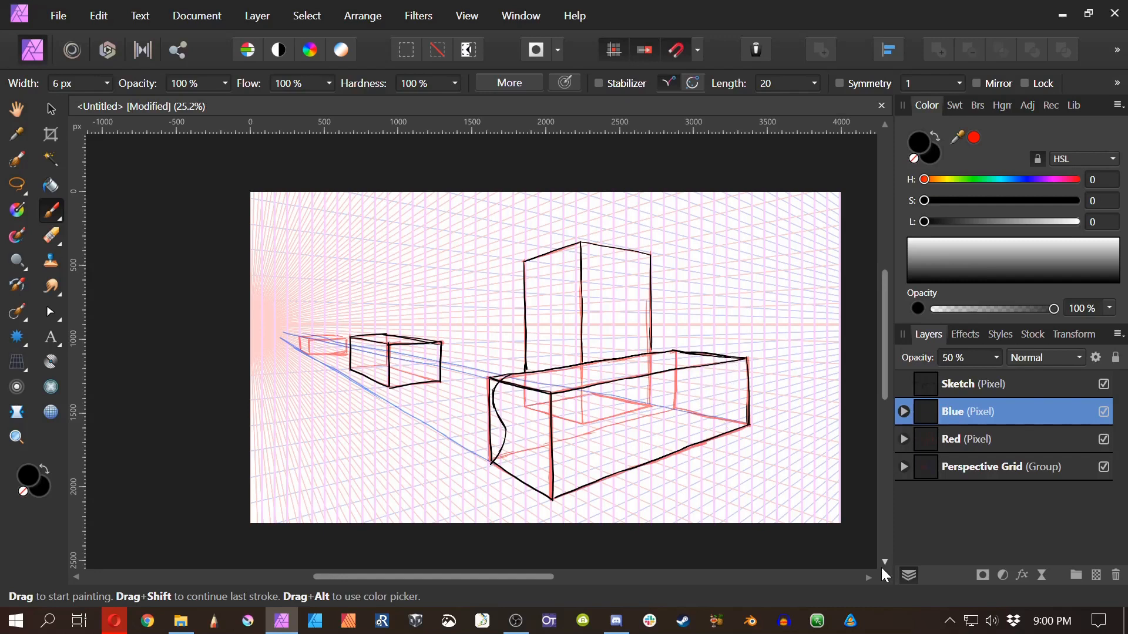
drag(744, 357, 274, 322)
Step: Erase the small red box near the left vanishing area from the Red layer
key(z)
drag(284, 361, 411, 360)
key(space)
mouse_move(470, 400)
mouse_down()
mouse_move(487, 440)
mouse_move(285, 448)
mouse_move(111, 420)
mouse_up()
drag(330, 436, 296, 435)
key(z)
drag(520, 490, 412, 489)
mouse_move(611, 408)
mouse_down()
mouse_move(190, 383)
mouse_move(260, 373)
mouse_move(561, 398)
mouse_up()
key(e)
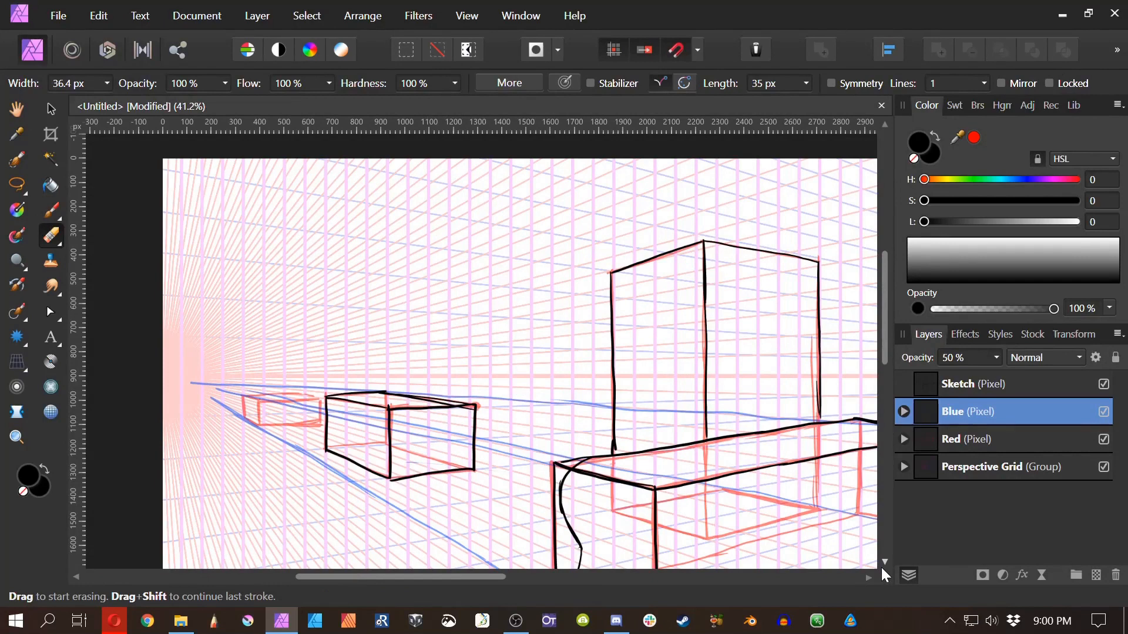
click(963, 439)
mouse_move(320, 399)
mouse_down()
mouse_move(309, 424)
mouse_move(244, 402)
mouse_move(307, 425)
mouse_up()
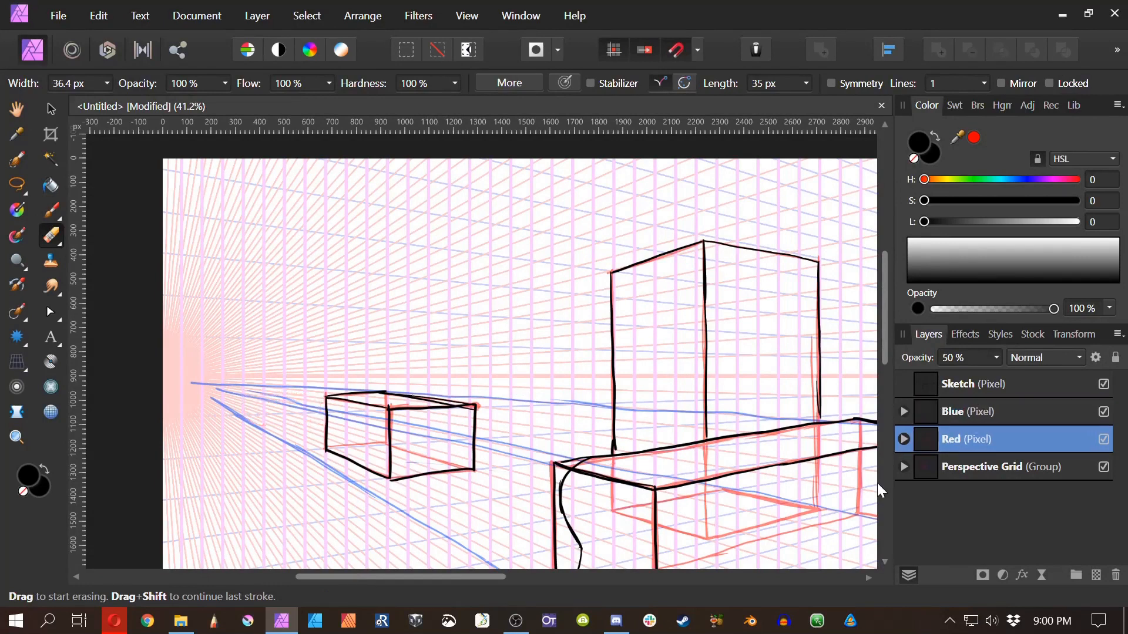
Step: Paint the small box's left face in red between the blue guide lines on the Red layer, undoing the misplaced stroke
click(50, 213)
mouse_move(447, 438)
mouse_down()
mouse_move(550, 462)
mouse_move(374, 425)
mouse_up()
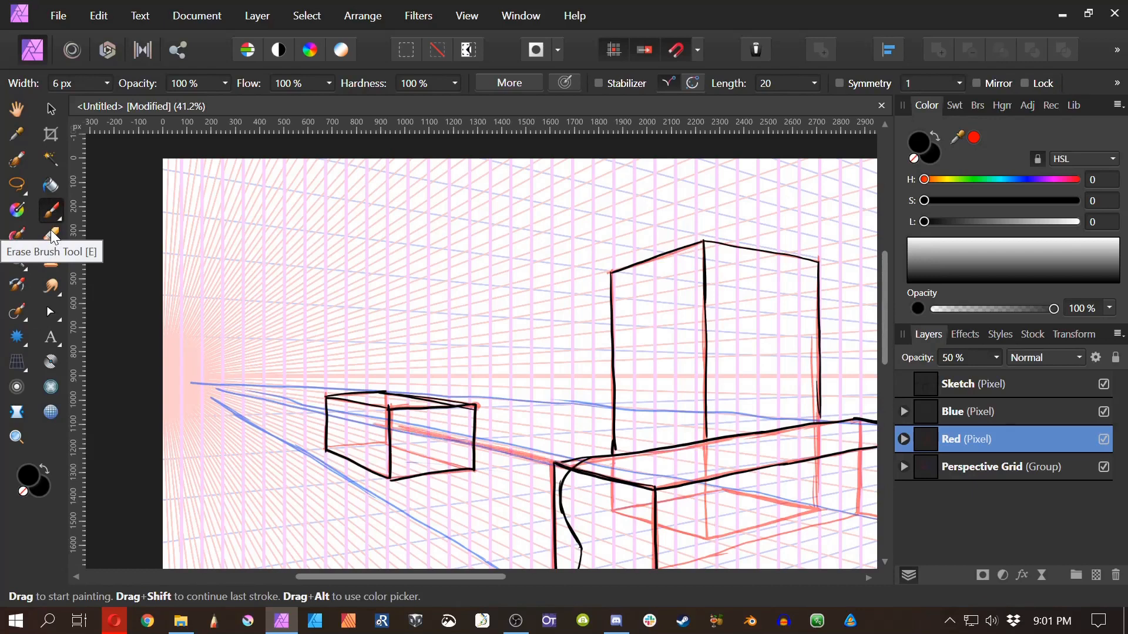
key(ctrl+z)
drag(246, 397, 310, 411)
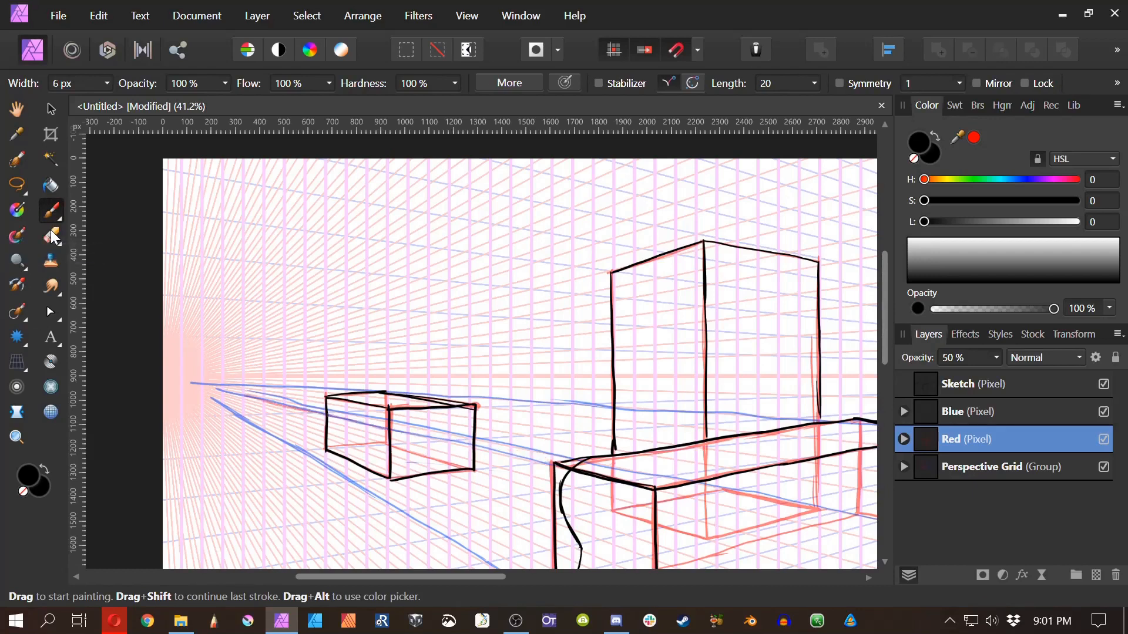
mouse_move(243, 396)
mouse_down()
mouse_move(245, 424)
mouse_move(265, 429)
mouse_up()
key(space)
drag(622, 405, 654, 377)
key(space)
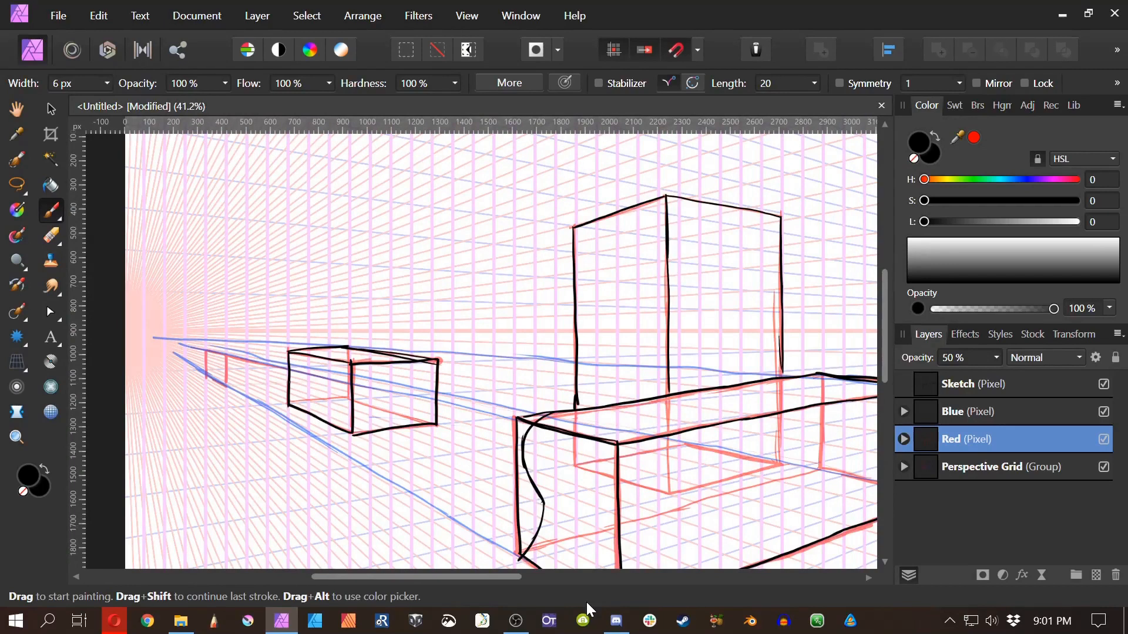
Step: Draw the small box's long edges in red, extending behind the middle box, and undo the stray strokes
mouse_move(228, 385)
mouse_down()
mouse_move(370, 369)
mouse_move(364, 383)
mouse_move(360, 348)
mouse_move(624, 365)
mouse_up()
key(ctrl+z)
drag(400, 350, 642, 364)
mouse_move(381, 348)
mouse_down()
mouse_move(640, 368)
mouse_move(345, 348)
mouse_up()
key(ctrl+z)
key(ctrl+z)
drag(247, 356, 326, 349)
drag(206, 358, 342, 342)
Step: Ink the small box's visible edges in black on the Sketch layer up to the middle box
click(946, 385)
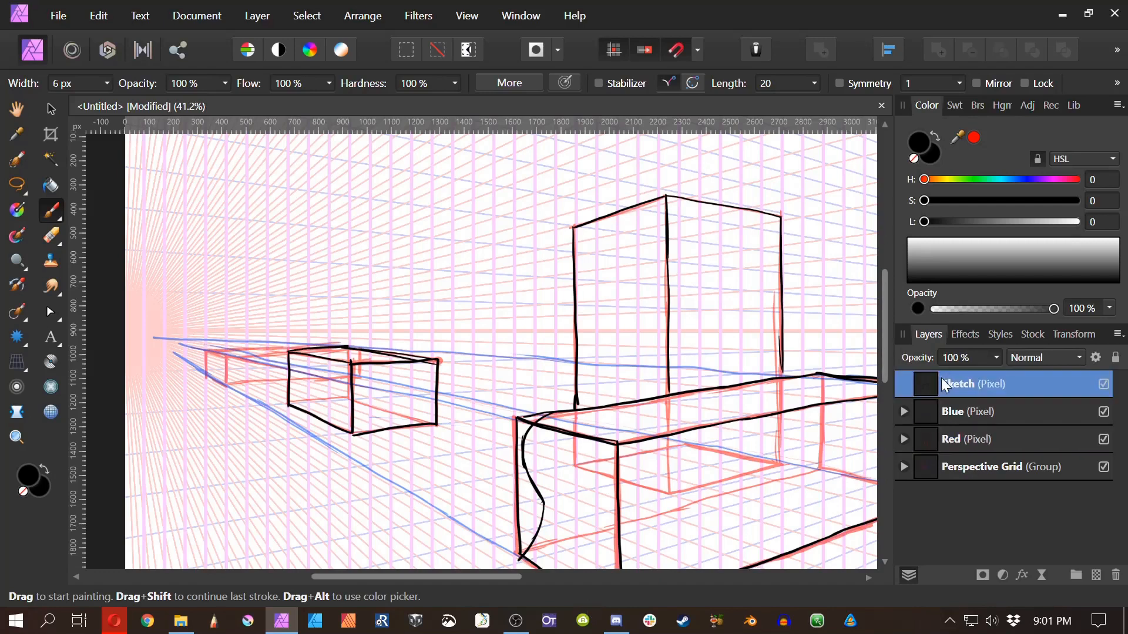
mouse_move(226, 355)
mouse_down()
mouse_move(226, 385)
mouse_move(207, 373)
mouse_move(206, 354)
mouse_move(235, 384)
mouse_move(283, 382)
mouse_up()
drag(207, 353, 288, 354)
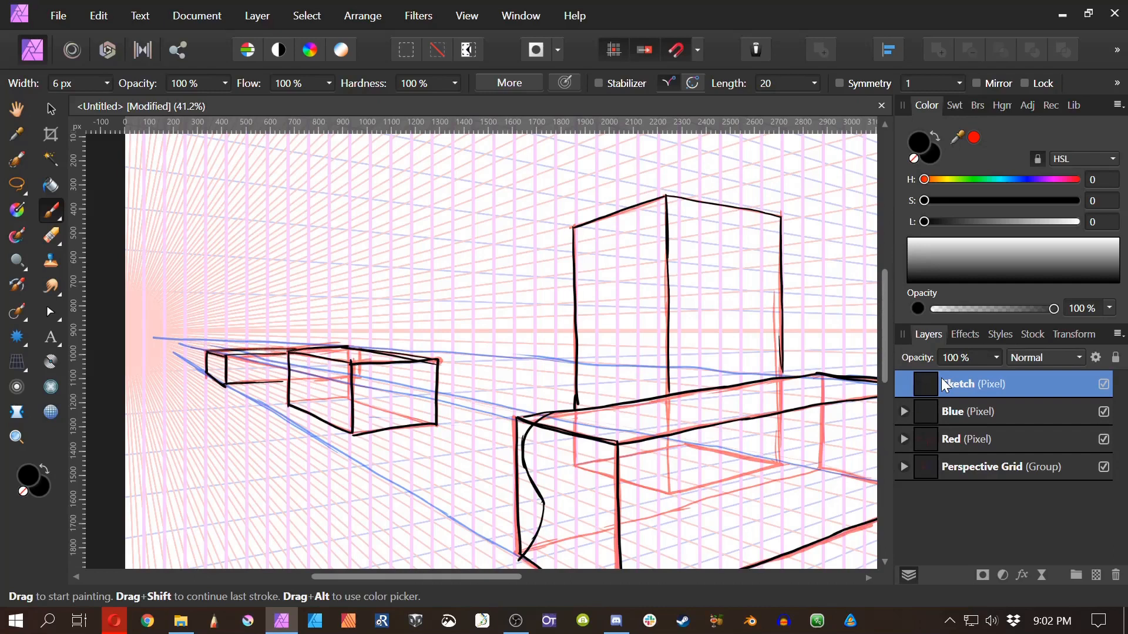
Step: Sketch the small box's hidden far end in black behind the middle box and undo those strokes
drag(357, 350, 354, 374)
drag(350, 373, 282, 380)
mouse_move(326, 351)
mouse_down()
mouse_move(350, 360)
mouse_move(283, 369)
mouse_up()
key(ctrl+z)
key(ctrl+z)
key(ctrl+z)
key(ctrl+z)
key(ctrl+z)
key(ctrl+z)
Step: Try a black stroke on the large box's front face and undo it
drag(517, 418, 440, 334)
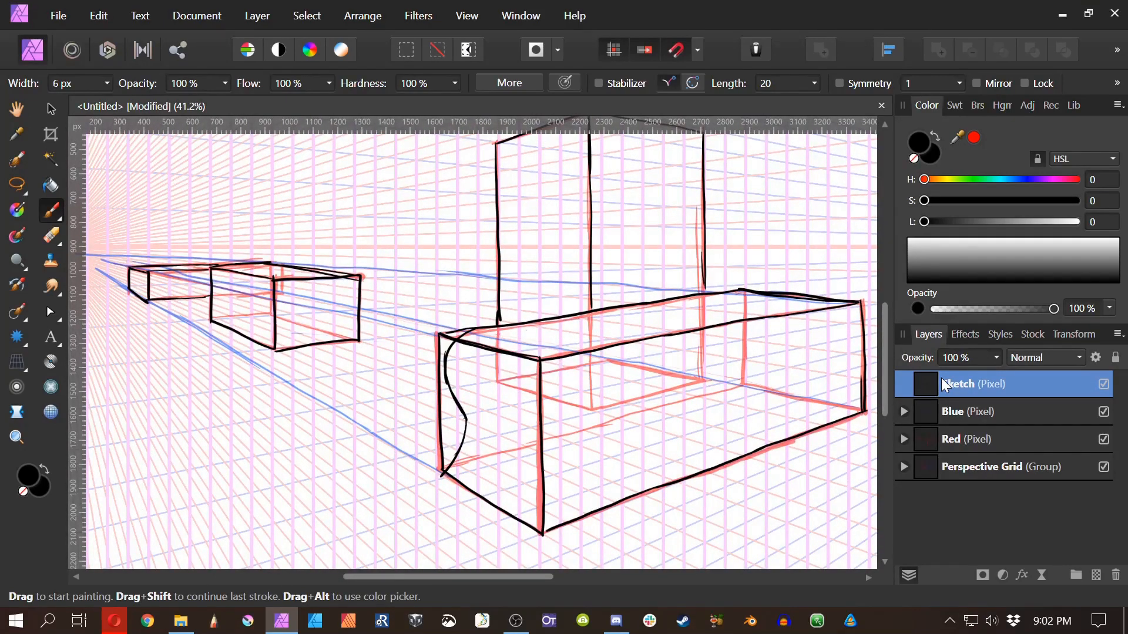
mouse_move(557, 459)
mouse_down()
mouse_move(568, 447)
mouse_move(616, 481)
mouse_move(619, 471)
mouse_up()
key(ctrl+z)
key(ctrl+z)
key(ctrl+z)
Step: On the Blue layer, draw both diagonals across the large box's base
click(967, 438)
click(962, 411)
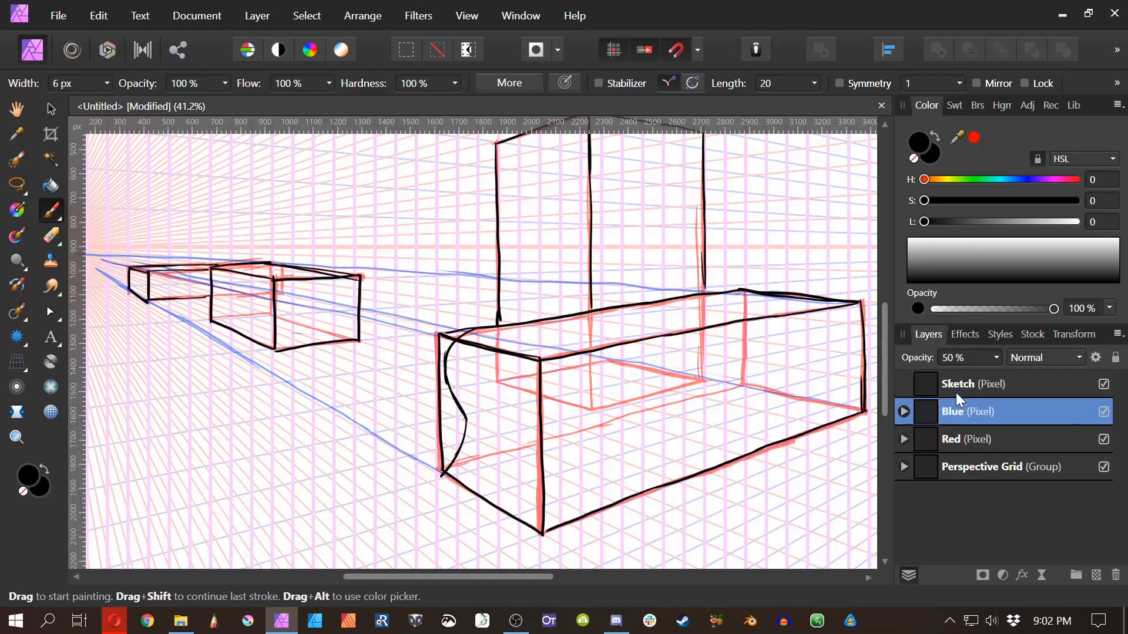
drag(742, 385, 545, 531)
drag(568, 520, 686, 424)
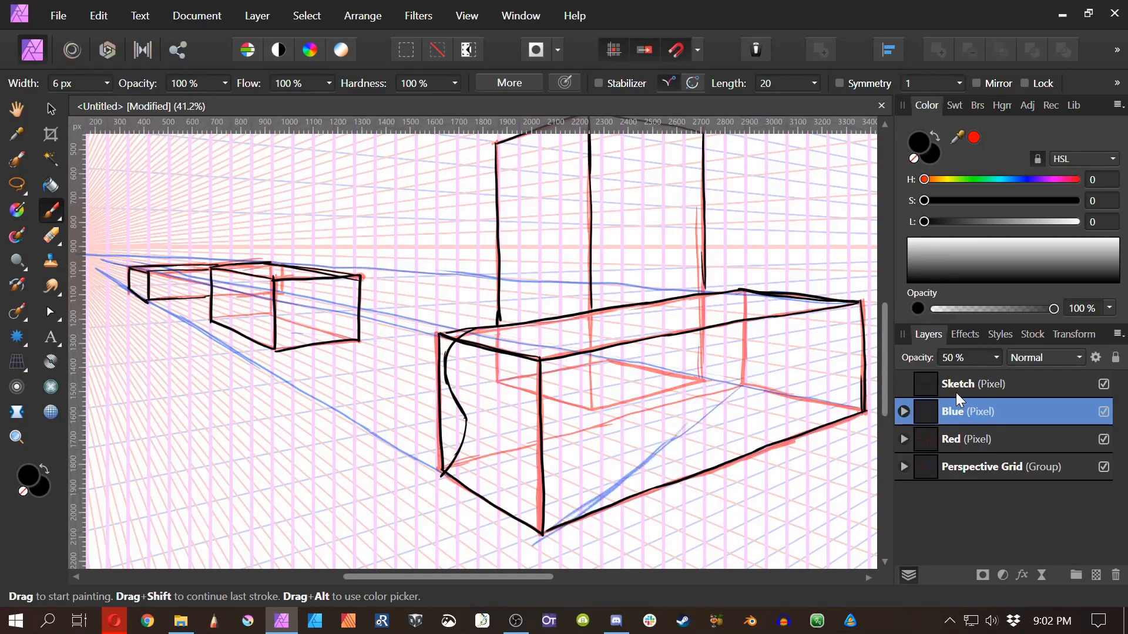
drag(858, 411, 450, 477)
Step: Draw a blue center guide toward the left vanishing area and a line from the base's right corner through its marked rear-edge crossing
mouse_move(650, 452)
mouse_down()
mouse_move(571, 462)
mouse_move(656, 449)
mouse_move(703, 465)
mouse_move(410, 359)
mouse_move(150, 283)
mouse_up()
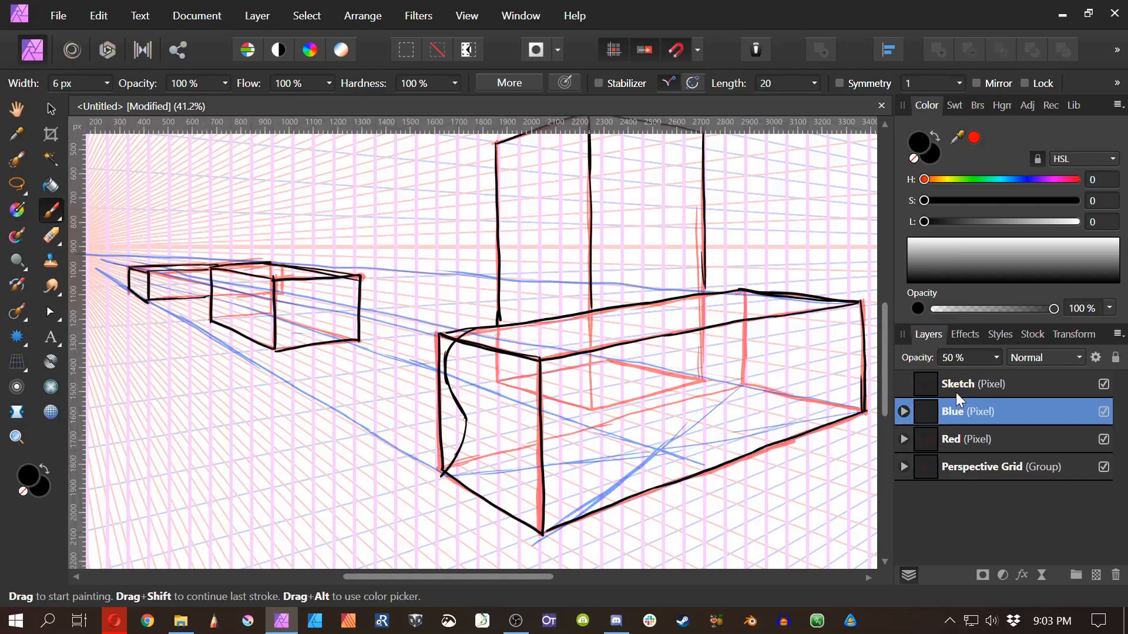
drag(585, 423, 590, 424)
mouse_move(858, 407)
mouse_down()
mouse_move(377, 435)
mouse_move(675, 372)
mouse_up()
drag(675, 372, 467, 416)
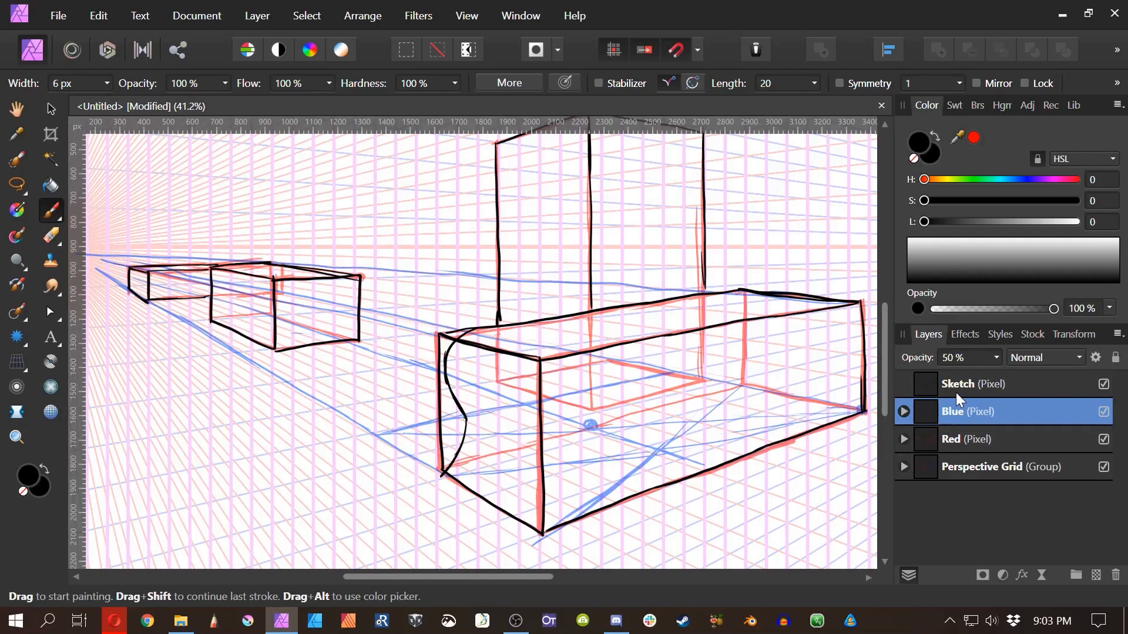
Step: Mark a second point on the center guide, draw the base's back-corner line through it and add the next box's bottom edge
drag(531, 400, 520, 405)
mouse_move(725, 385)
mouse_down()
mouse_move(551, 406)
mouse_move(328, 406)
mouse_up()
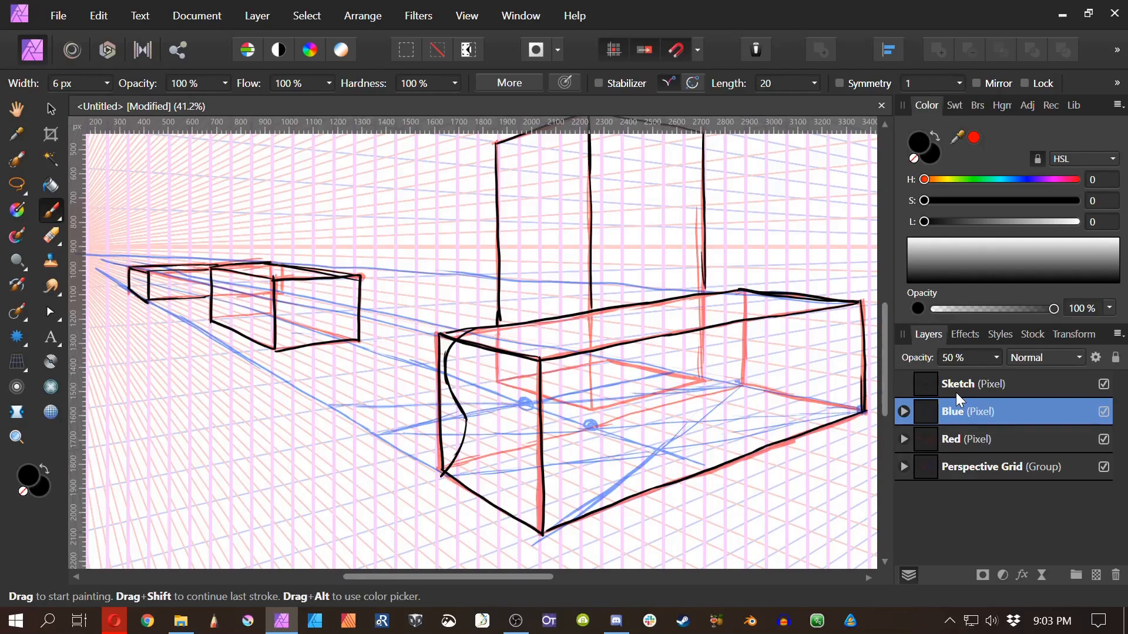
drag(566, 402, 548, 405)
drag(329, 405, 435, 388)
drag(350, 403, 432, 383)
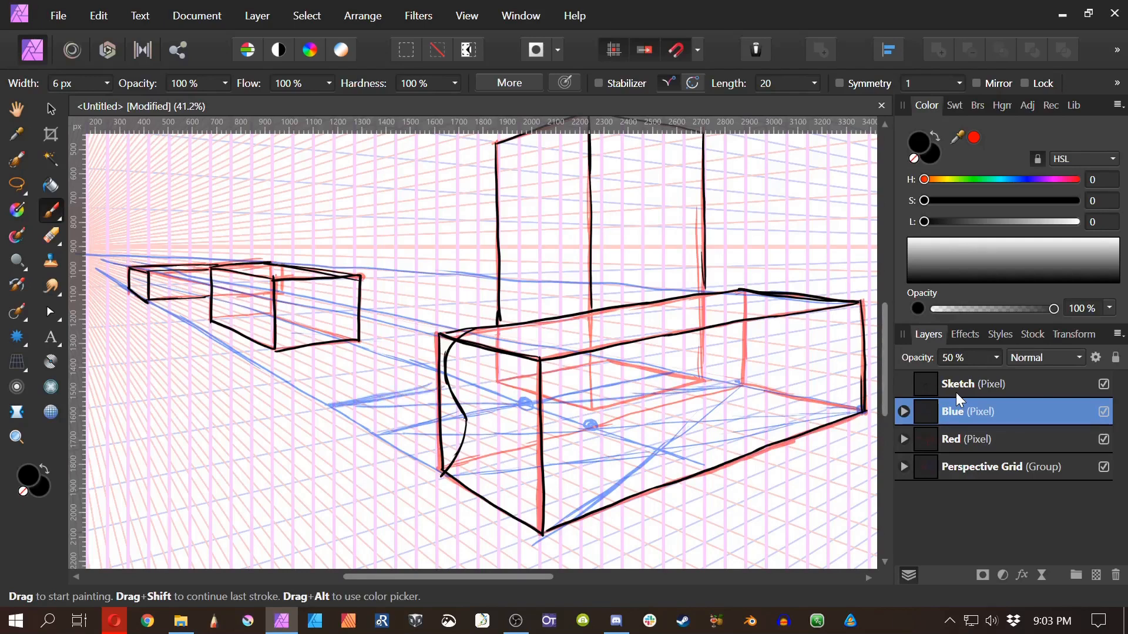
Step: Hatch the large box's left face in blue, bracket its bottom edge and number the repeated intervals along the lower guide
mouse_move(353, 433)
mouse_down()
mouse_move(351, 465)
mouse_move(407, 480)
mouse_up()
mouse_move(527, 356)
mouse_down()
mouse_move(539, 372)
mouse_move(519, 492)
mouse_up()
mouse_move(444, 480)
mouse_down()
mouse_move(447, 509)
mouse_move(481, 529)
mouse_up()
drag(537, 543, 539, 554)
drag(474, 351, 445, 269)
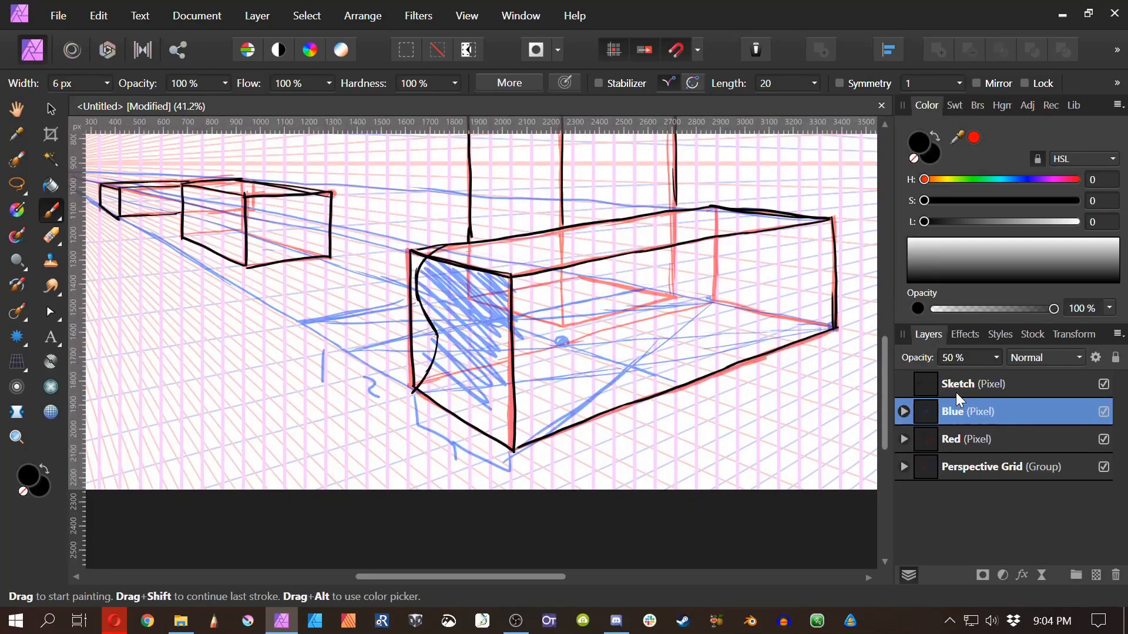
Step: Lasso and delete the blue number labels beside the lower guide, clear the selection and return to the Paint Brush
key(l)
drag(294, 344, 291, 353)
key(Delete)
key(ctrl+d)
key(b)
Step: Try new blue marks beneath the large box and beside the lower guide, and undo them
drag(448, 463, 455, 476)
mouse_move(370, 382)
mouse_down()
mouse_move(385, 394)
mouse_move(352, 402)
mouse_move(410, 389)
mouse_move(376, 406)
mouse_up()
mouse_move(301, 340)
mouse_down()
mouse_move(318, 368)
mouse_move(345, 362)
mouse_move(317, 358)
mouse_up()
key(ctrl+z)
key(ctrl+z)
key(ctrl+z)
key(ctrl+z)
key(ctrl+z)
Step: Lasso and delete the curved black contour on the large box's left face from the Sketch layer and clear the selection
click(956, 393)
key(l)
mouse_move(419, 258)
mouse_down()
mouse_move(451, 285)
mouse_move(461, 359)
mouse_move(416, 315)
mouse_move(411, 266)
mouse_move(431, 254)
mouse_up()
key(Delete)
key(Delete)
key(ctrl+d)
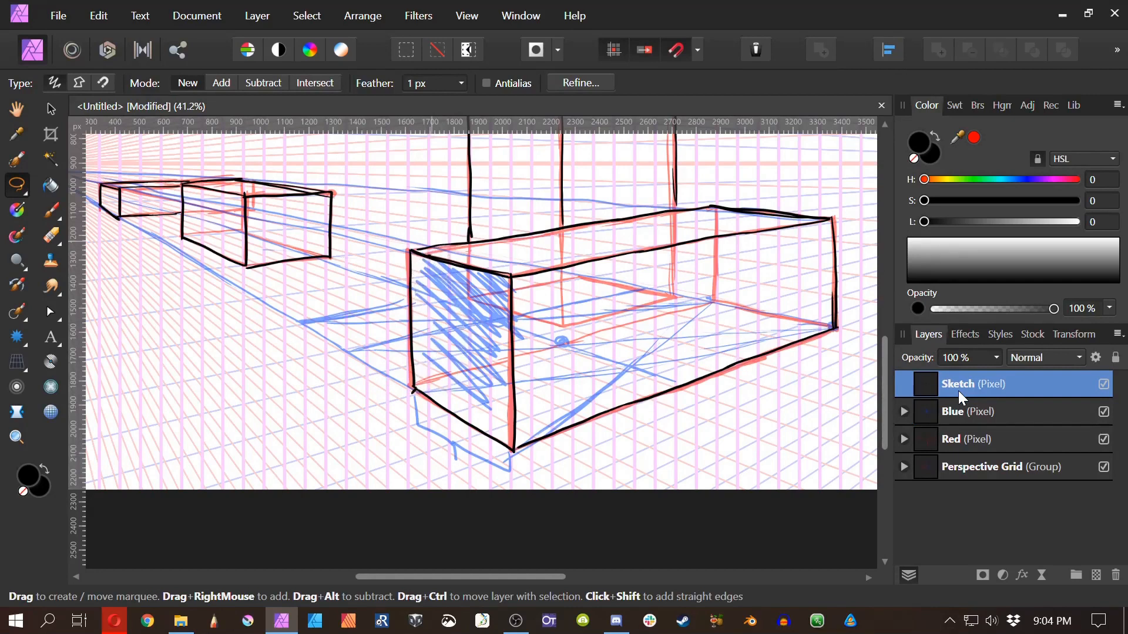
Step: Delete all the guide lines, hatching and marks from the Blue layer
drag(313, 330, 419, 395)
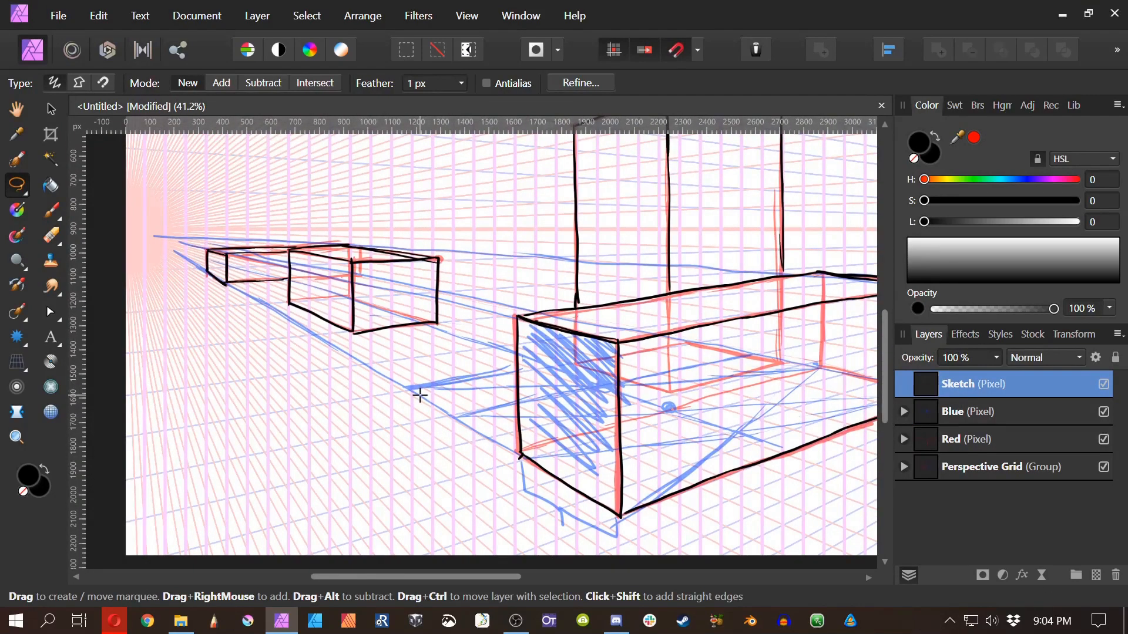
click(969, 412)
scroll(732, 413, down, 4)
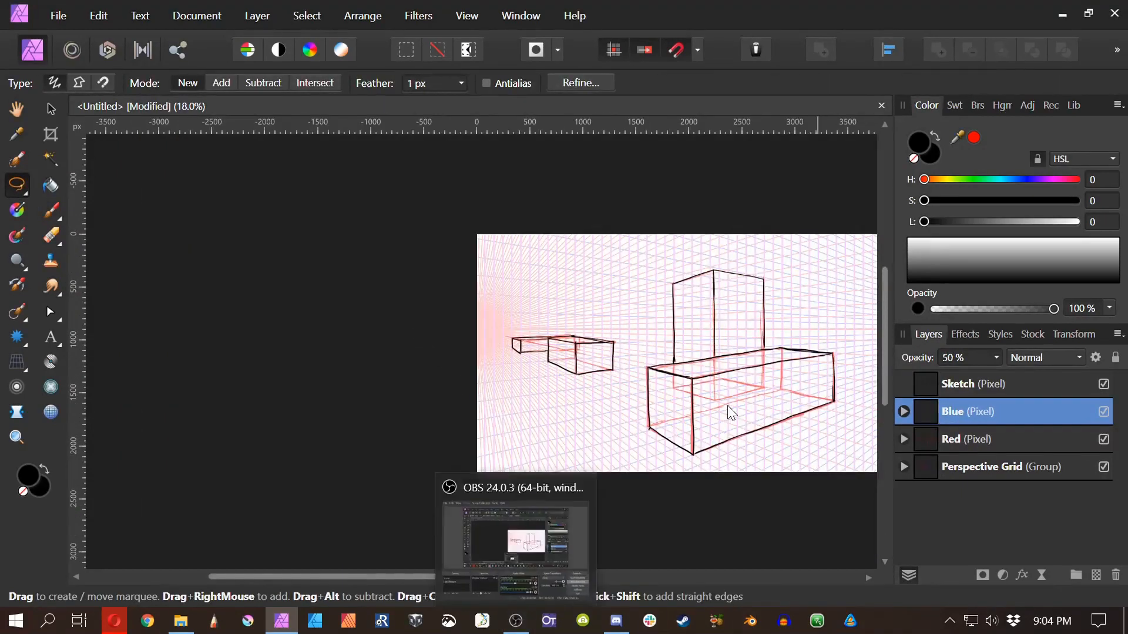
Step: Sketch black hatching across the large box's left and front faces on the Sketch layer and undo it
scroll(728, 406, up, 4)
drag(871, 272, 677, 342)
click(972, 384)
key(b)
drag(309, 427, 752, 360)
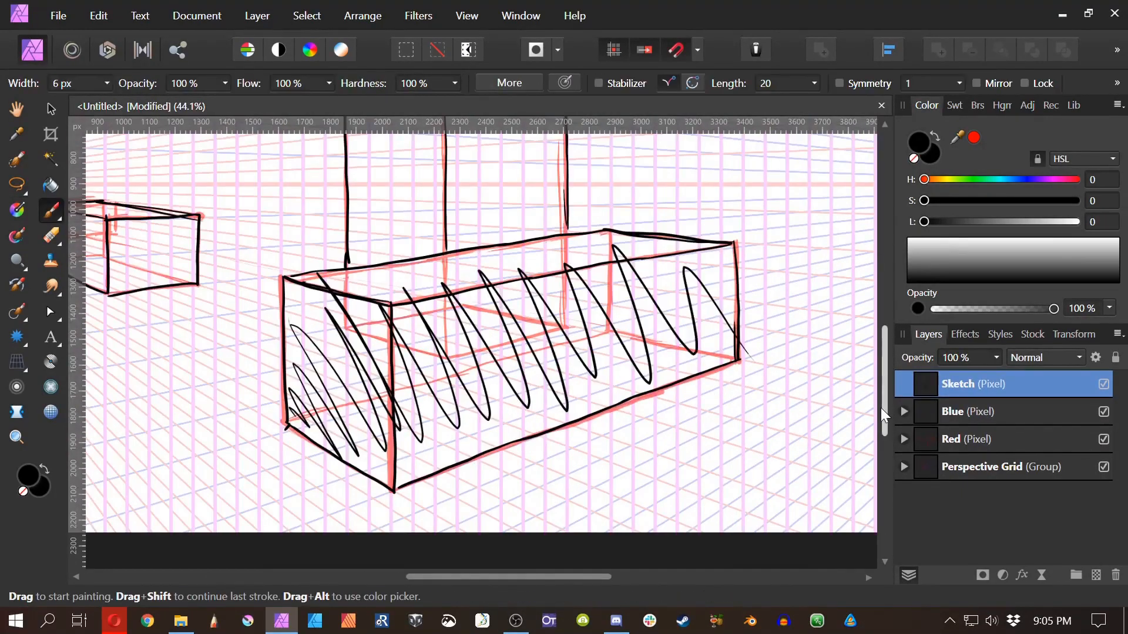
key(ctrl+z)
Step: On the Blue layer, draw both diagonals across the large box's front face and a vertical down from their crossing
click(965, 401)
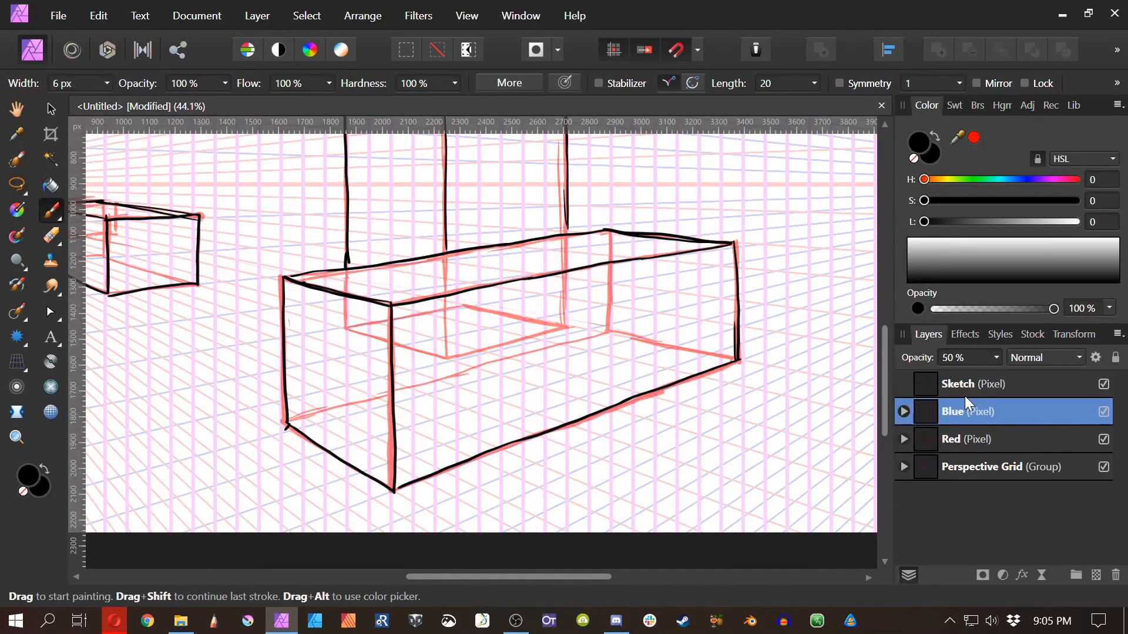
drag(674, 294, 536, 393)
drag(397, 488, 564, 373)
drag(557, 378, 436, 461)
drag(393, 306, 741, 364)
drag(600, 343, 600, 412)
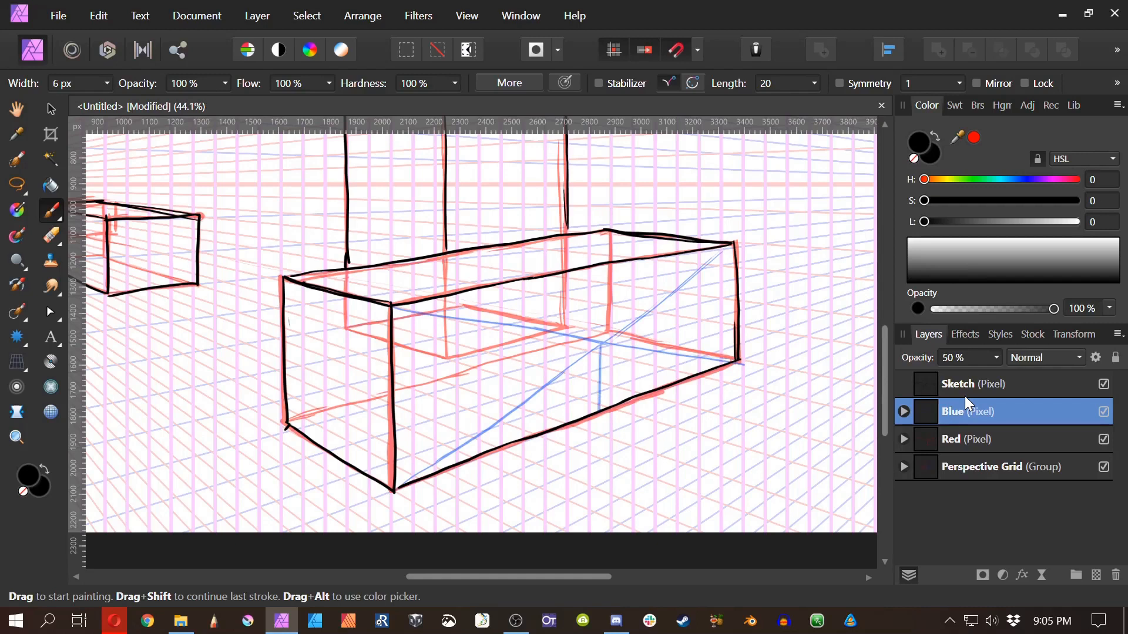
Step: Extend the vertical centre line to the front face's top edge and draw a horizontal centre line in perspective across the face
drag(600, 296, 600, 342)
drag(600, 265, 599, 366)
mouse_move(598, 345)
mouse_down()
mouse_move(549, 358)
mouse_move(739, 307)
mouse_up()
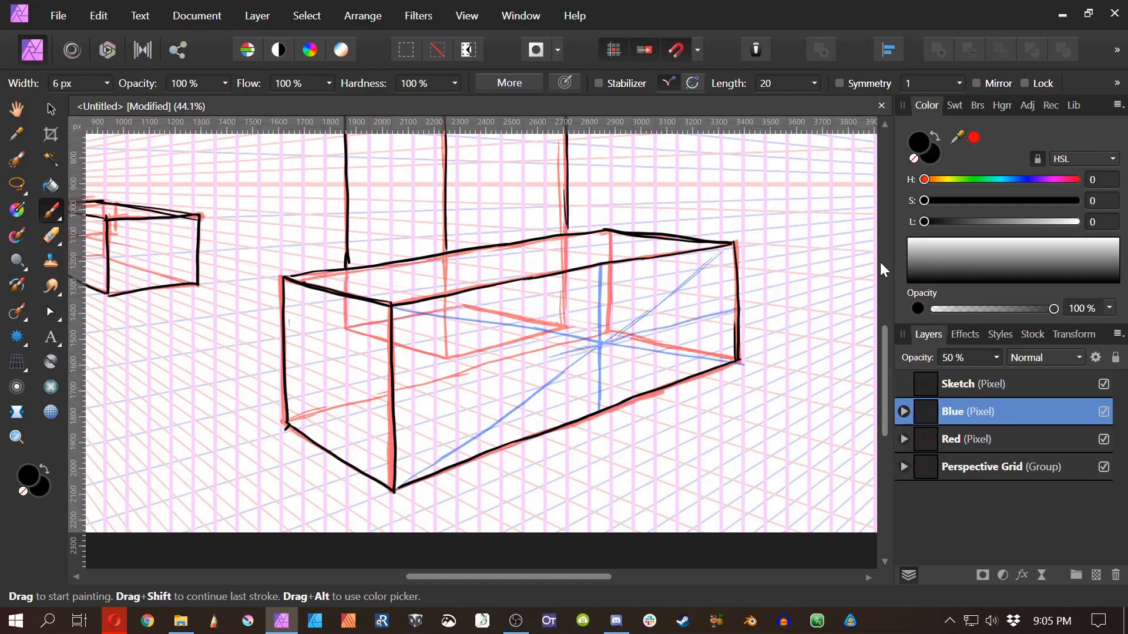
drag(658, 328, 735, 308)
drag(573, 350, 399, 404)
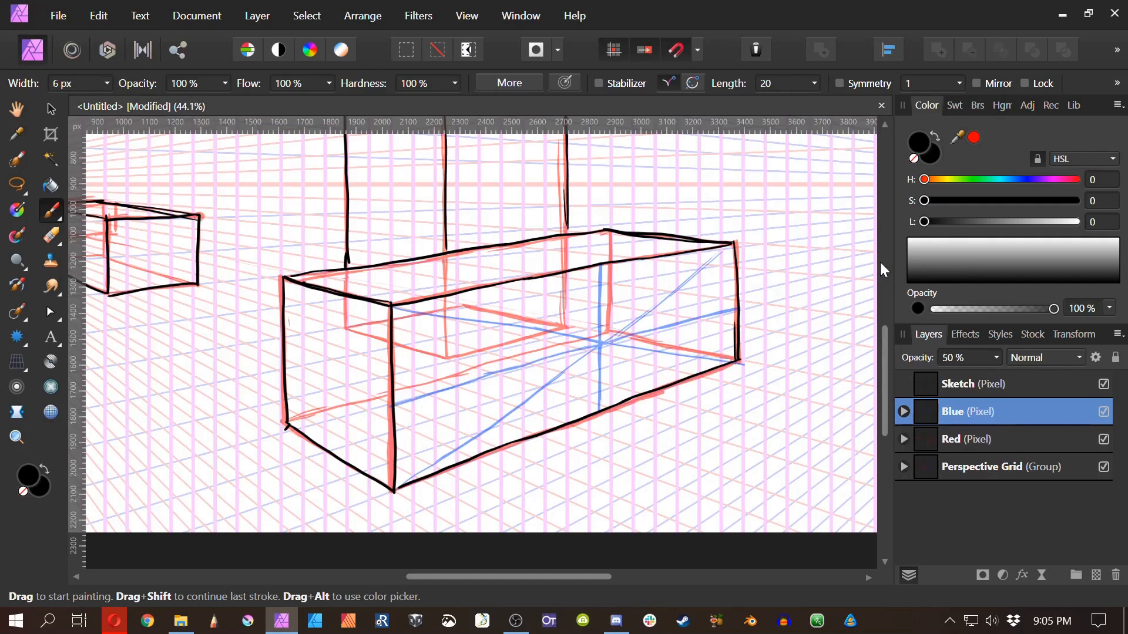
Step: Ink the front face's vertical and horizontal centre lines in black on the Sketch layer
click(946, 388)
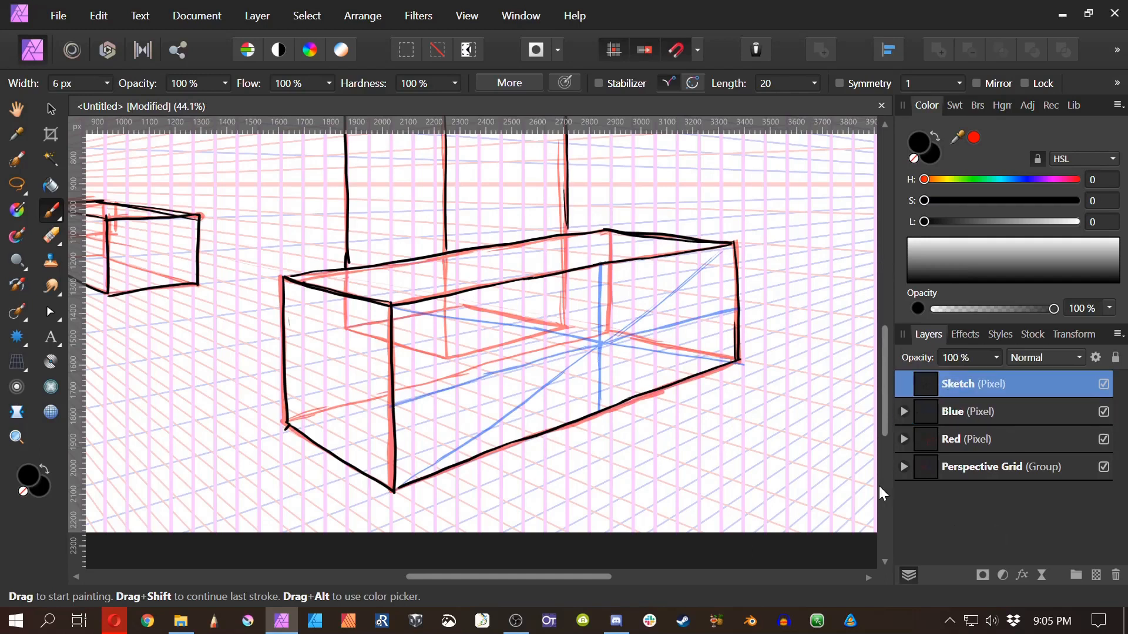
mouse_move(600, 264)
mouse_down()
mouse_move(595, 343)
mouse_move(599, 270)
mouse_up()
mouse_move(594, 344)
mouse_down()
mouse_move(387, 405)
mouse_move(738, 306)
mouse_up()
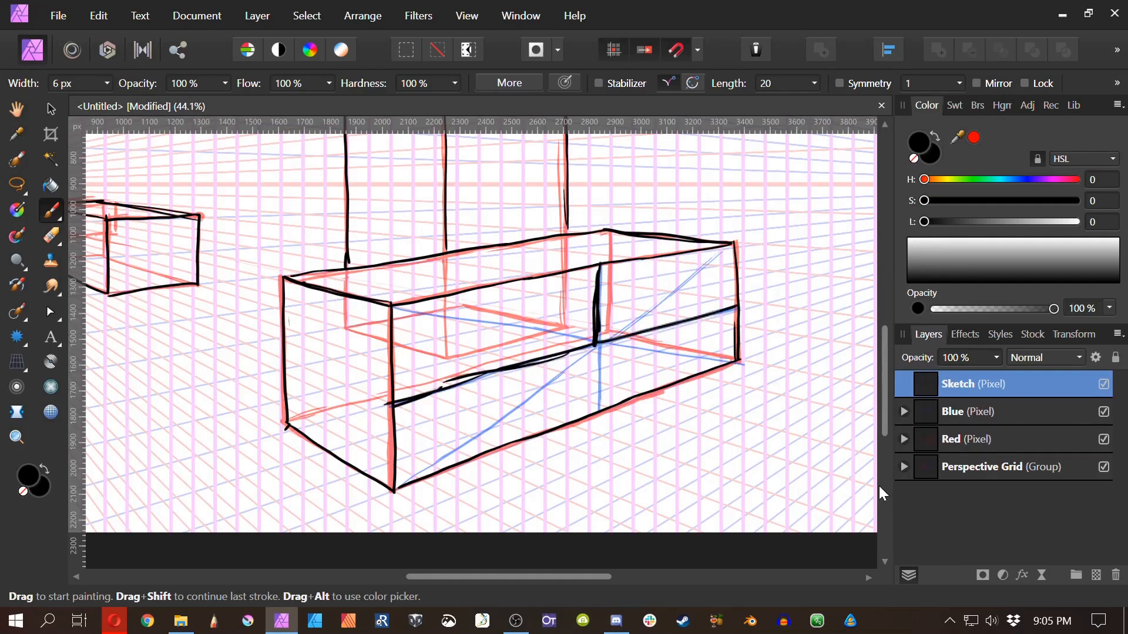
drag(673, 325, 719, 310)
drag(596, 345, 598, 408)
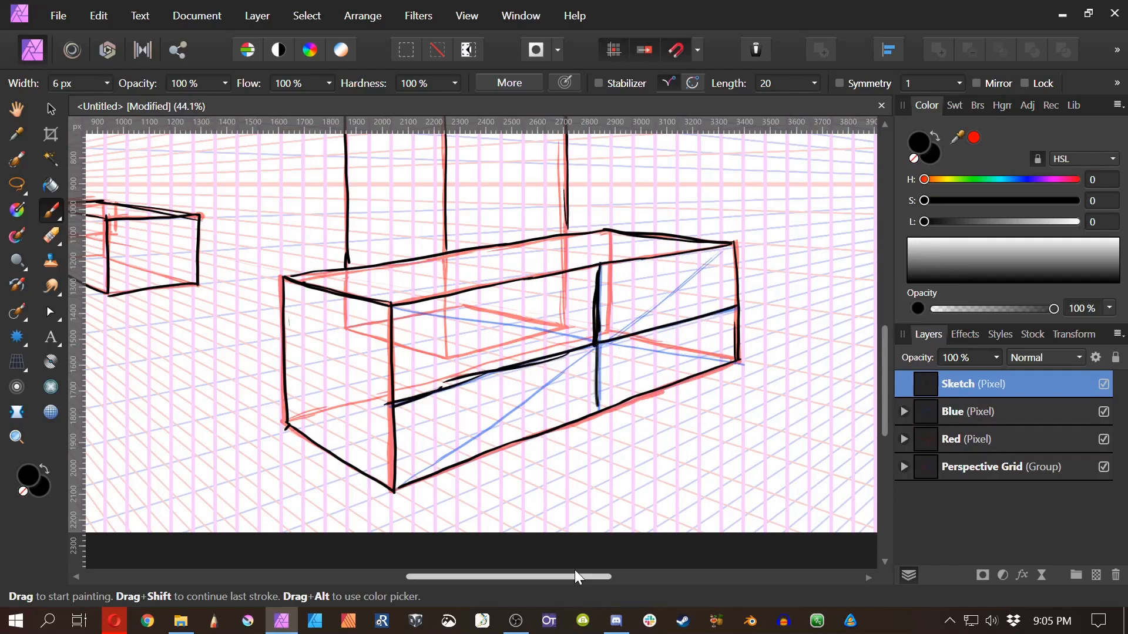
Step: Number the four quarters of the large box's front face 1 to 4 in black
drag(483, 310, 489, 354)
mouse_move(655, 281)
mouse_down()
mouse_move(666, 276)
mouse_move(682, 303)
mouse_up()
mouse_move(491, 398)
mouse_down()
mouse_move(502, 421)
mouse_move(490, 425)
mouse_up()
drag(650, 344, 669, 360)
drag(665, 345, 670, 382)
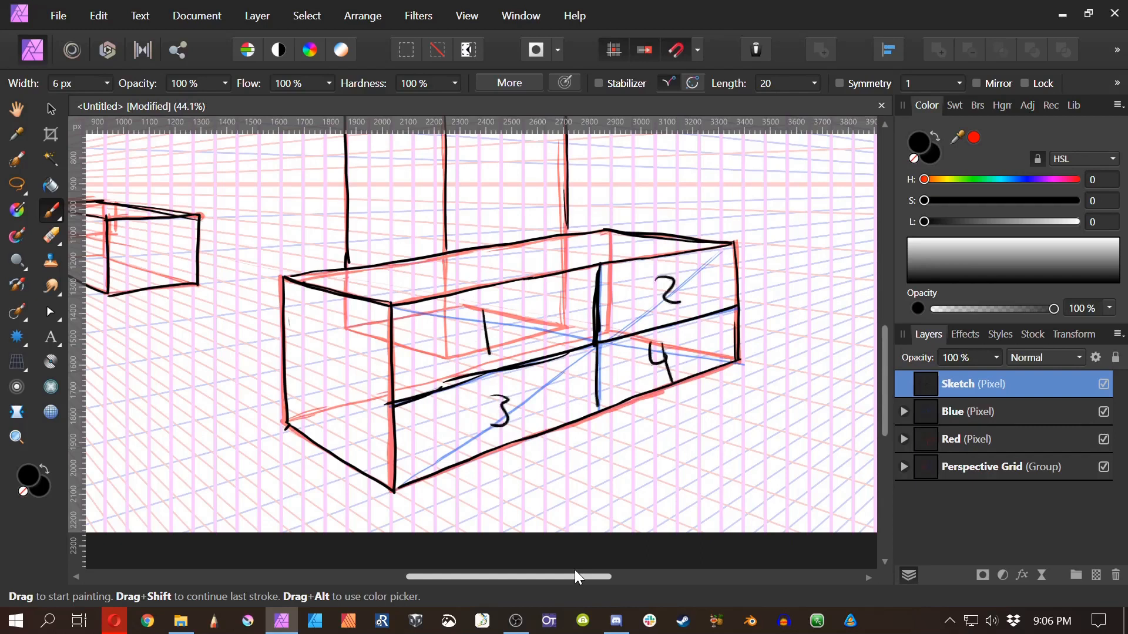
Step: Undo the black numbers and inked centre lines on the front face and return to the Blue layer
key(ctrl+z)
key(ctrl+z)
key(ctrl+z)
key(ctrl+z)
key(ctrl+z)
key(ctrl+z)
key(ctrl+z)
key(ctrl+z)
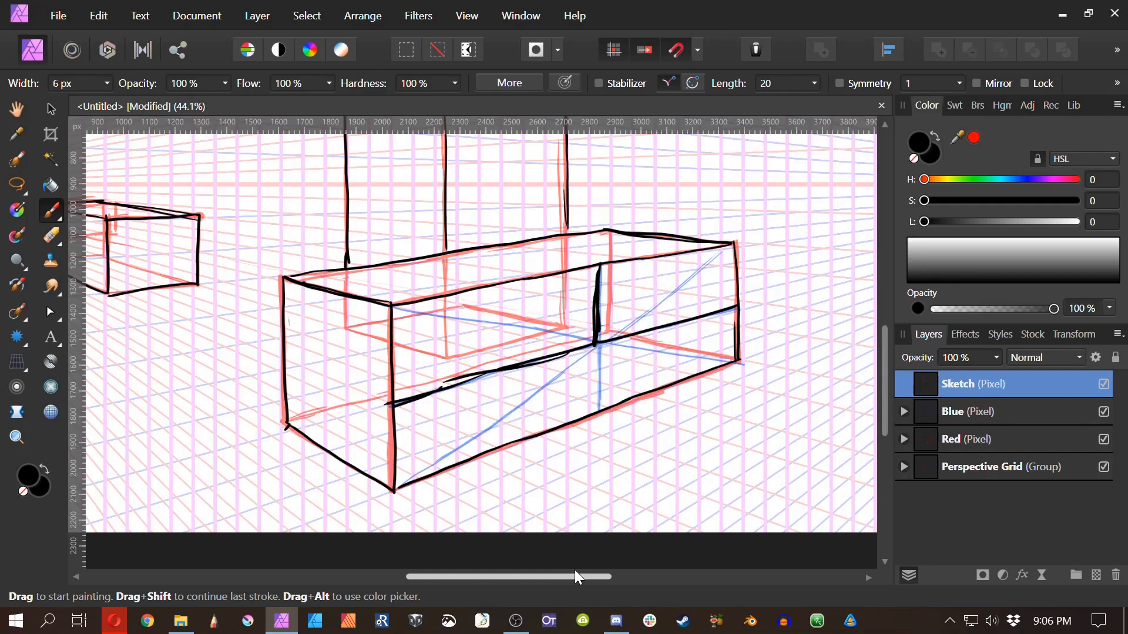
key(ctrl+z)
key(ctrl+z)
key(ctrl+z)
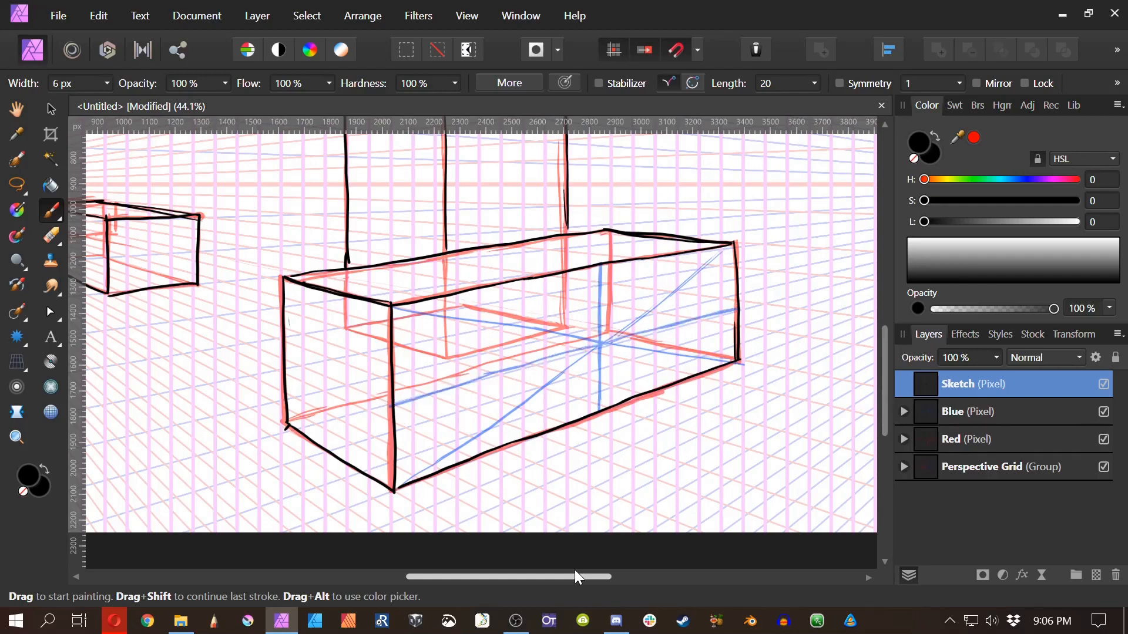
key(ctrl+z)
key(ctrl+z)
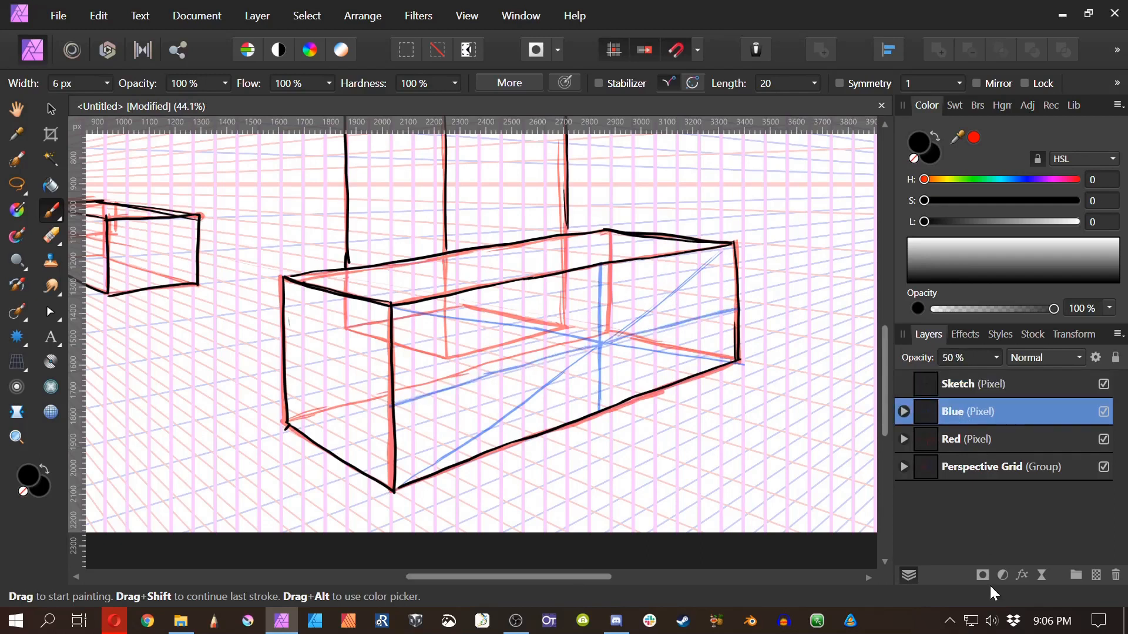
Step: Draw a blue diagonal across the front face's upper-left quarter, from the top of the centre line toward the near edge's midpoint
key(ctrl+z)
key(ctrl+z)
key(ctrl+z)
key(ctrl+z)
key(ctrl+z)
key(ctrl+z)
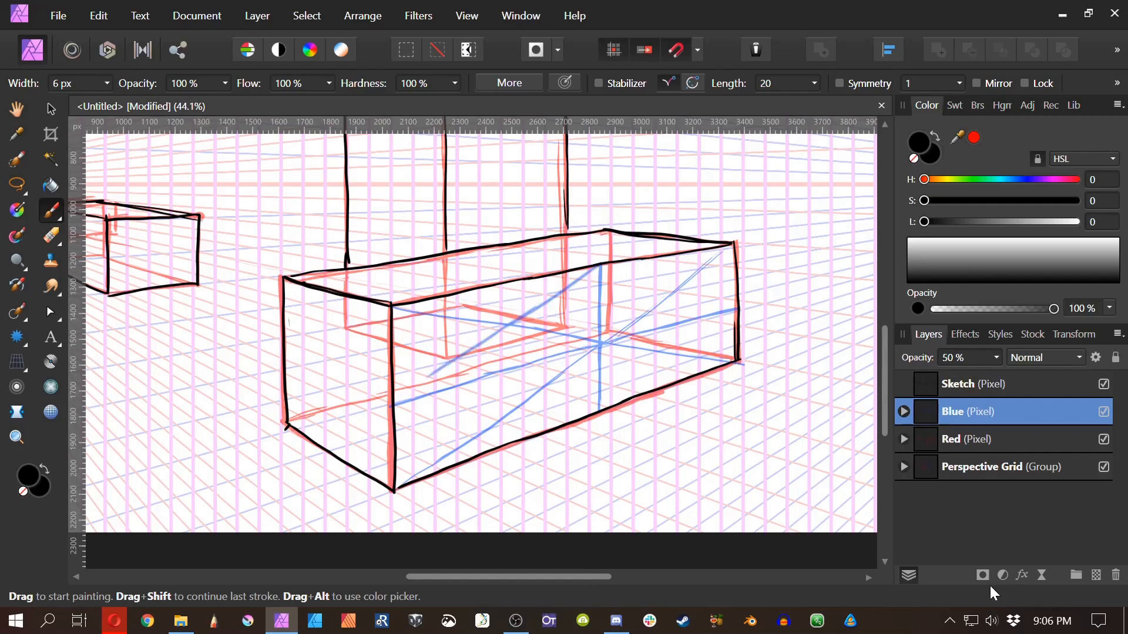
Step: Lasso and delete the tall box's red construction lines from the Red layer and clear the selection
key(z)
key(ctrl+minus)
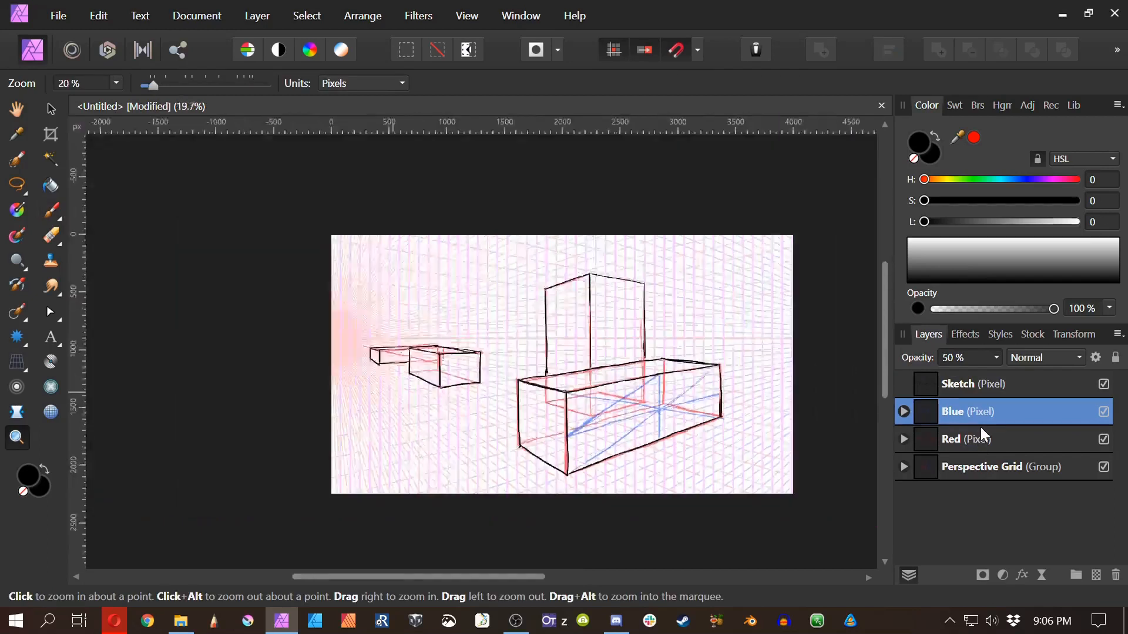
key(l)
click(949, 441)
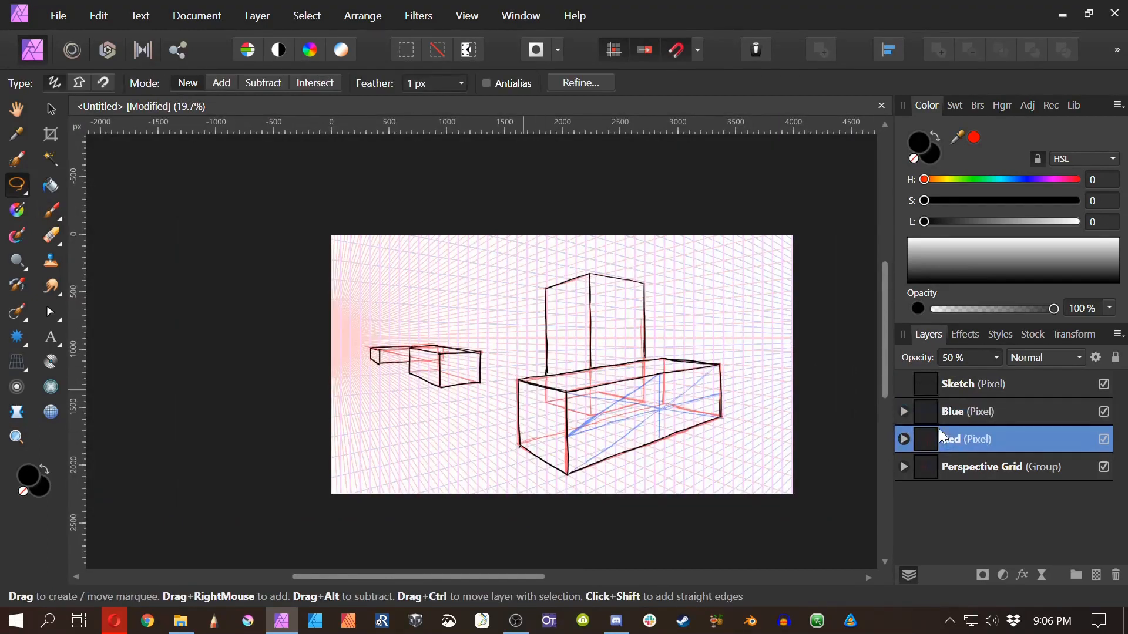
mouse_move(535, 427)
mouse_down()
mouse_move(532, 370)
mouse_move(605, 258)
mouse_move(649, 400)
mouse_move(564, 422)
mouse_up()
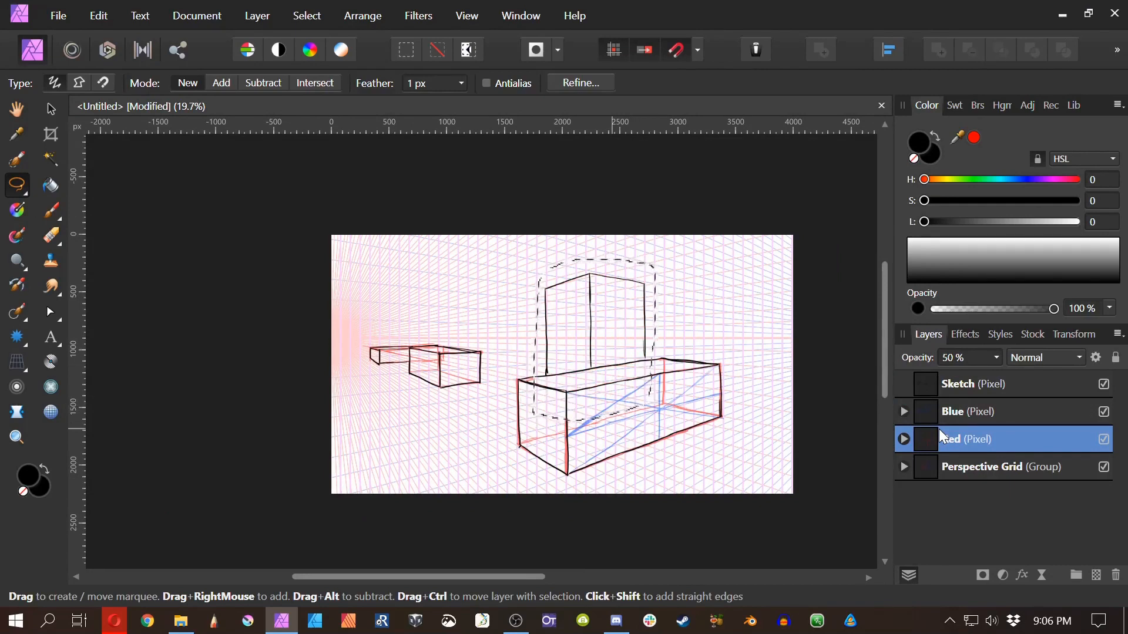
key(z)
click(585, 395)
key(ctrl+d)
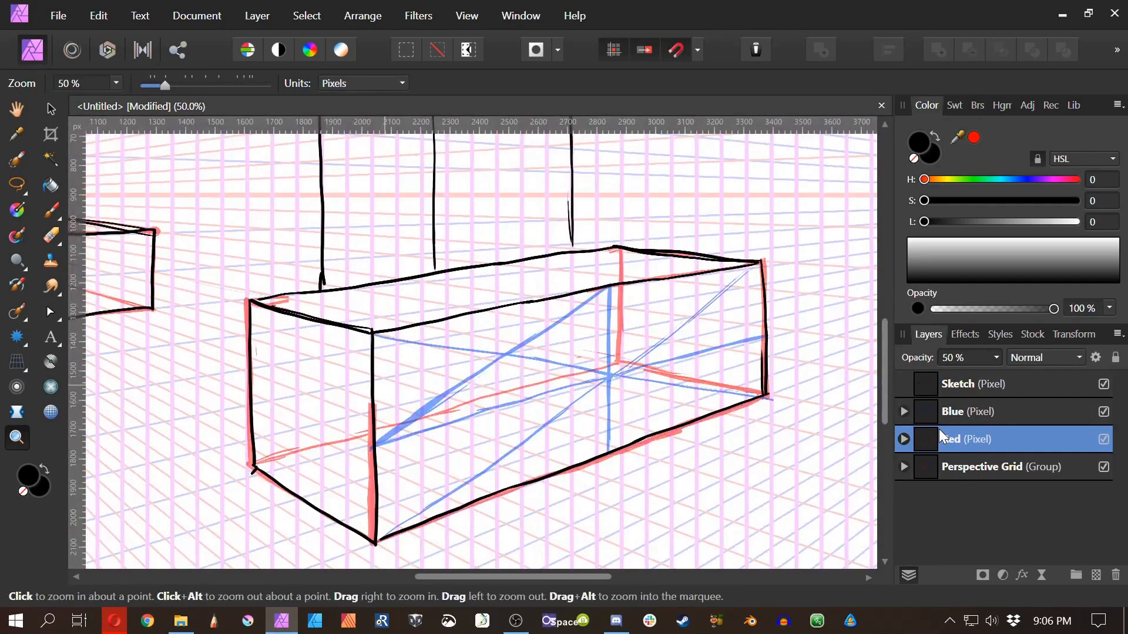
Step: On the Blue layer, add a diagonal in the front face's upper-right quarter and verticals through both halves, dividing the face into four sections
click(940, 412)
click(50, 209)
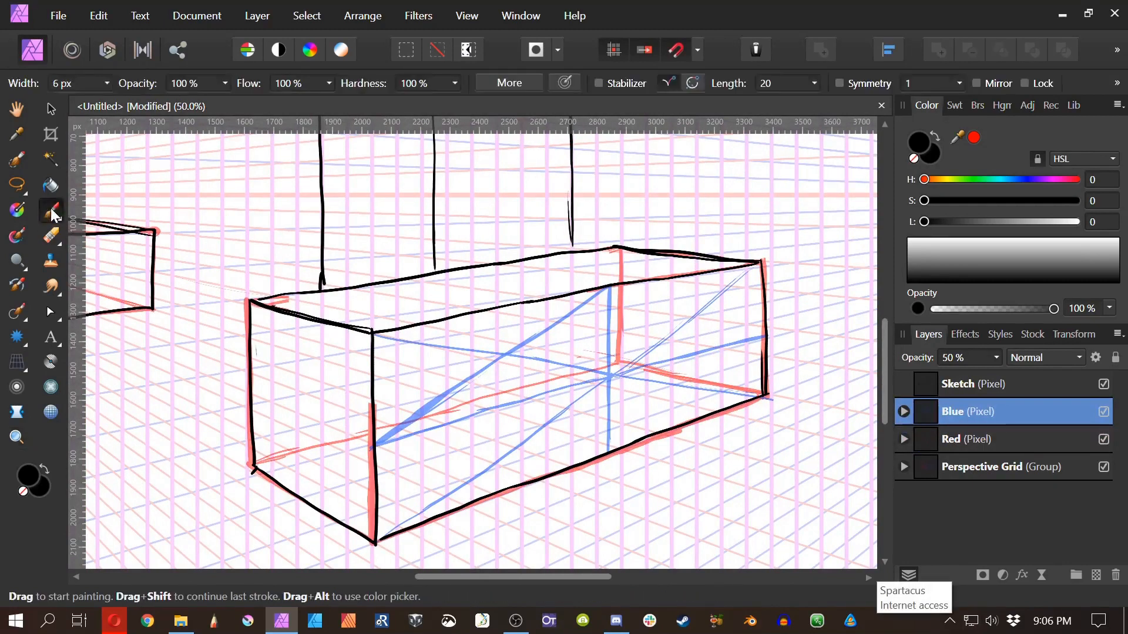
drag(500, 307, 497, 492)
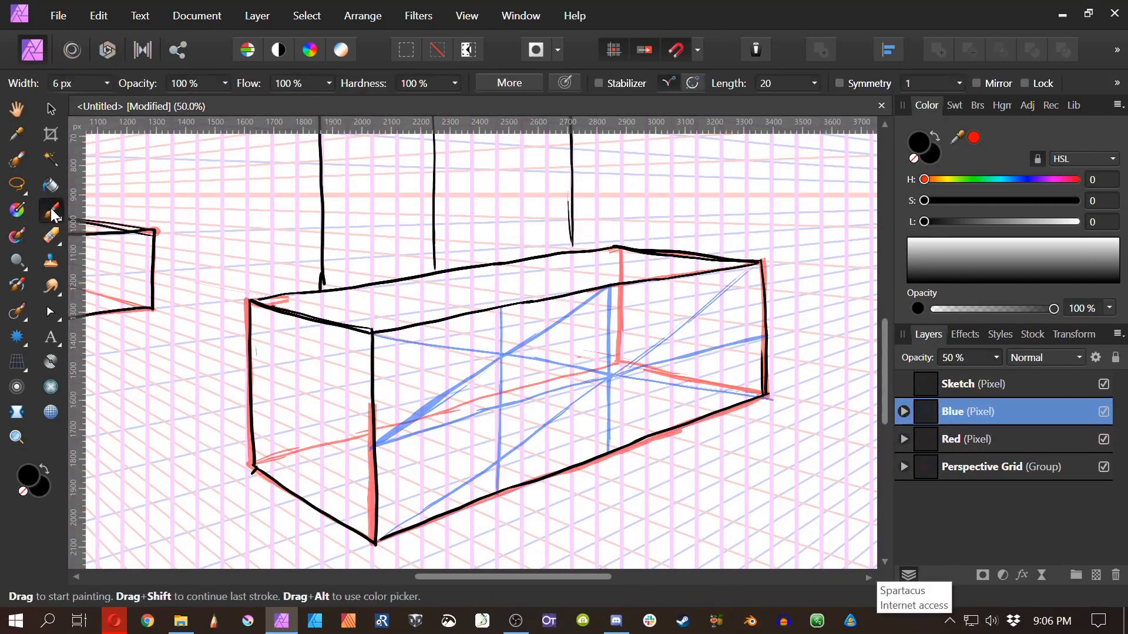
drag(611, 286, 758, 327)
drag(680, 306, 765, 335)
drag(696, 272, 696, 425)
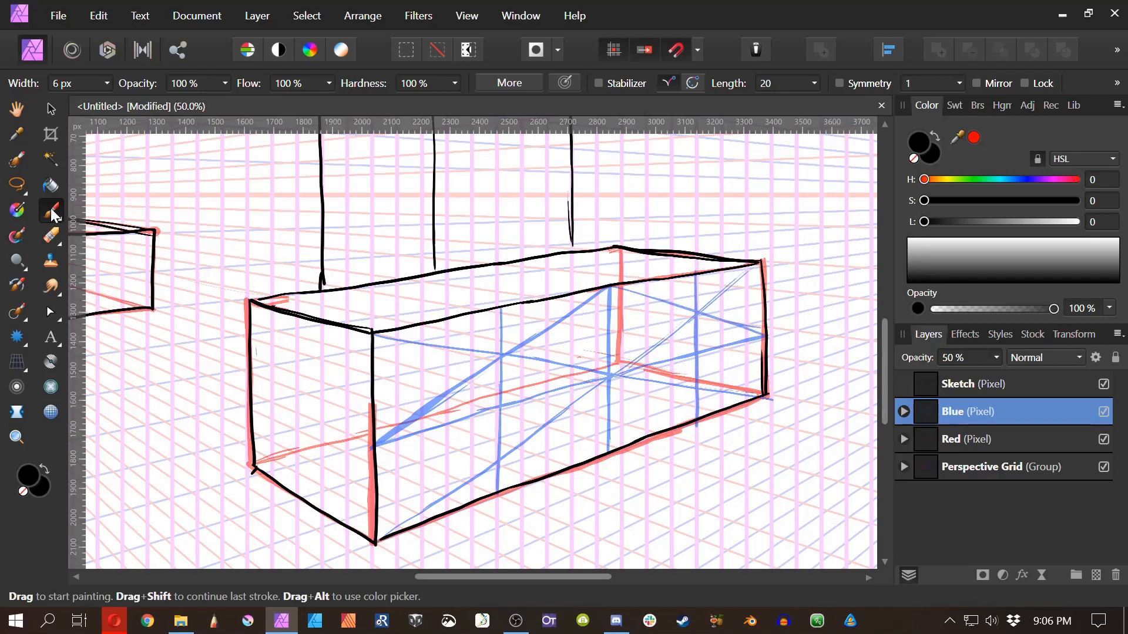
Step: Draw blue braces beneath the front face's four sections and number them 1 to 4
key(space)
drag(696, 353, 685, 238)
drag(370, 435, 439, 449)
mouse_move(487, 388)
mouse_down()
mouse_move(444, 449)
mouse_move(450, 470)
mouse_move(552, 385)
mouse_move(569, 406)
mouse_up()
drag(602, 343, 567, 405)
drag(576, 426, 594, 441)
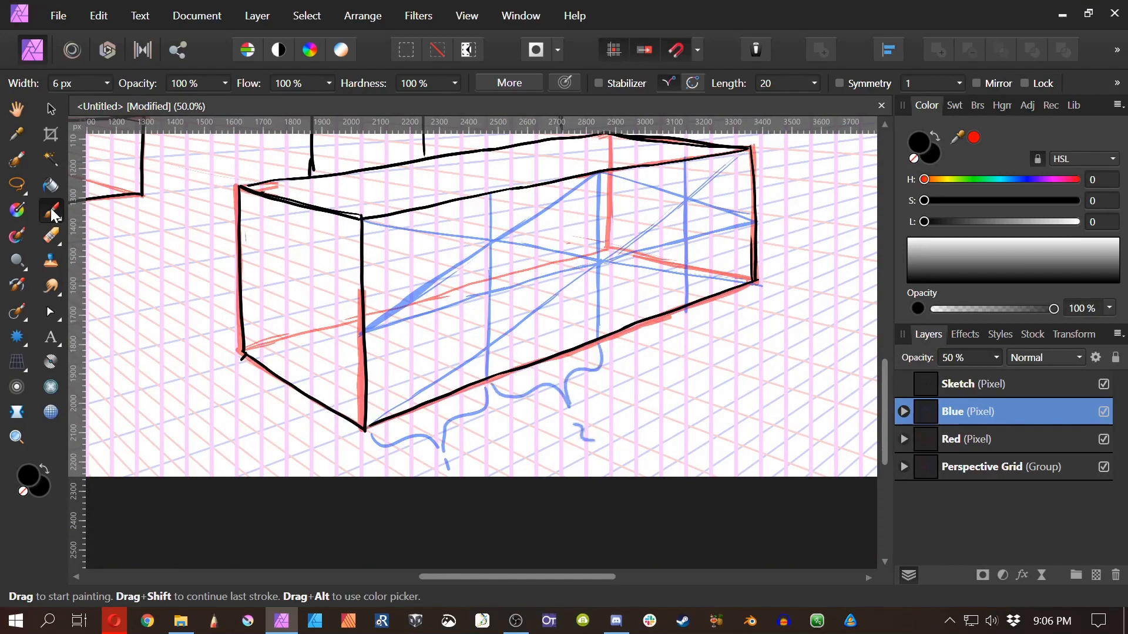
mouse_move(604, 358)
mouse_down()
mouse_move(656, 355)
mouse_move(684, 317)
mouse_up()
drag(661, 373, 667, 400)
drag(687, 320, 740, 336)
mouse_move(740, 336)
mouse_down()
mouse_move(758, 288)
mouse_move(759, 381)
mouse_up()
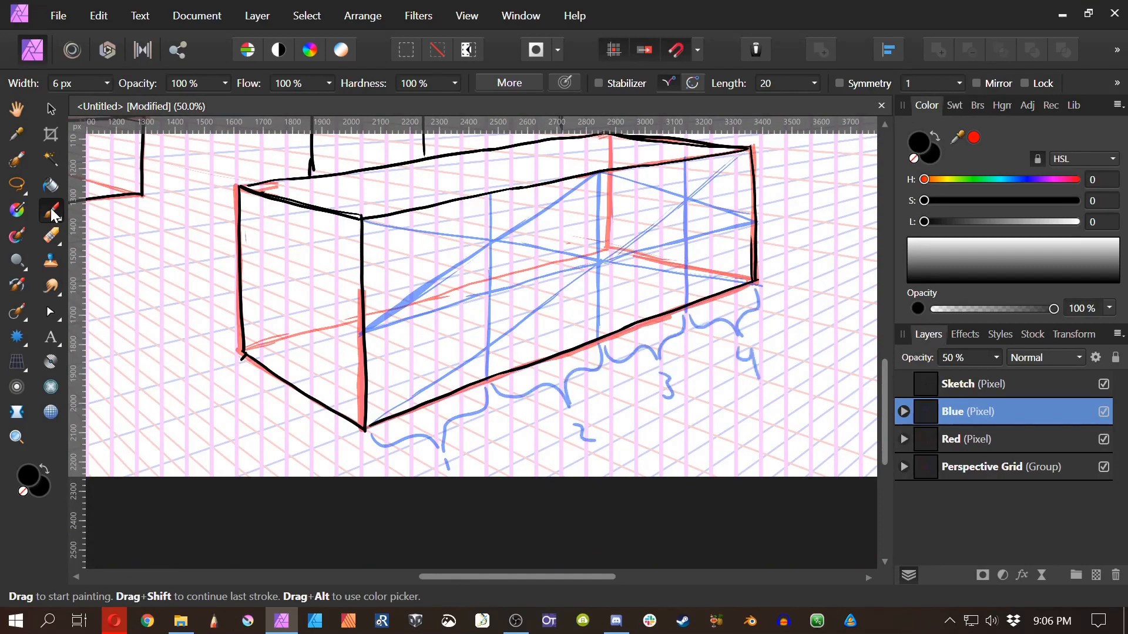
Step: Undo the blue braces and numbers beneath the large box's front face
key(ctrl+z)
key(ctrl+z)
key(ctrl+z)
key(ctrl+z)
key(ctrl+z)
key(ctrl+z)
key(ctrl+z)
key(ctrl+z)
key(ctrl+z)
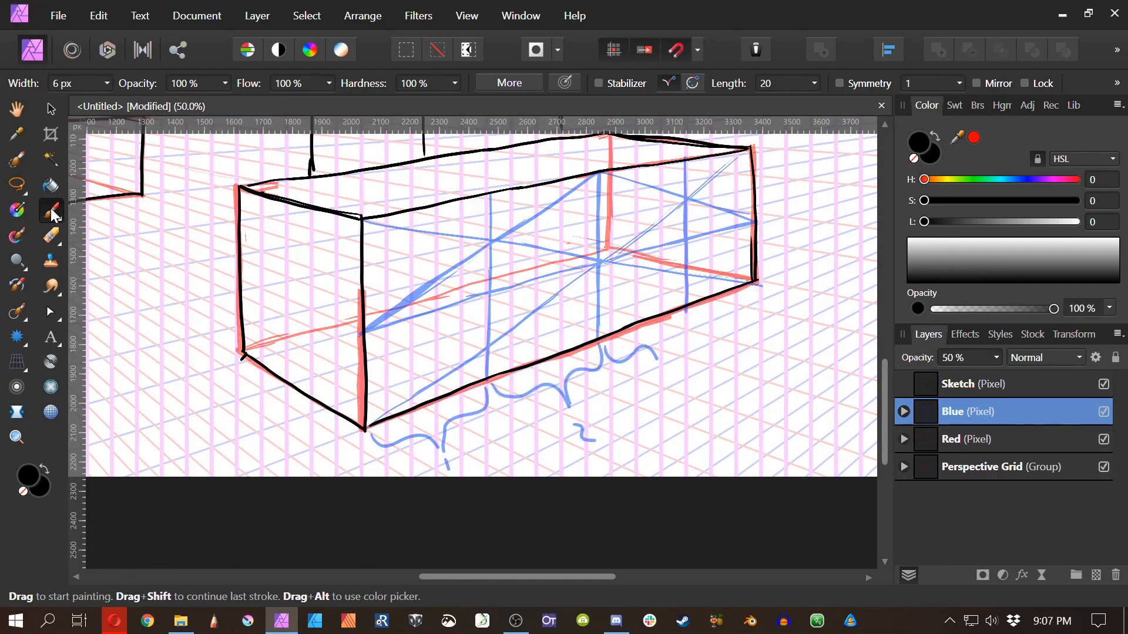
key(ctrl+z)
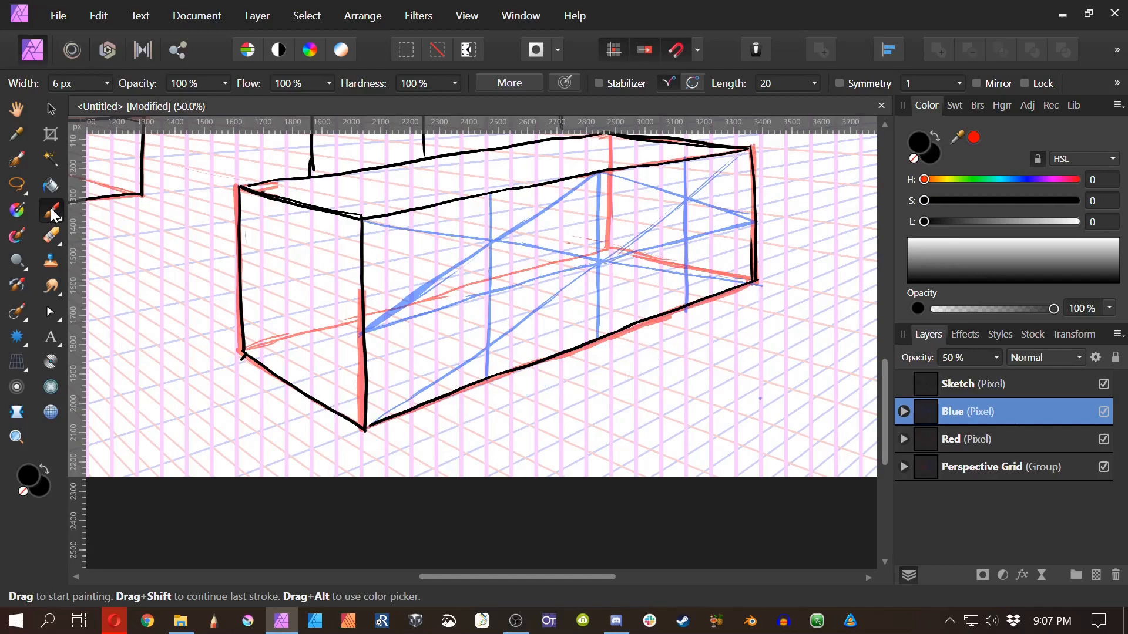
Step: On the Blue layer, carry the front face's three vertical divisions across the large box's top face in perspective
key(space)
drag(482, 306, 530, 417)
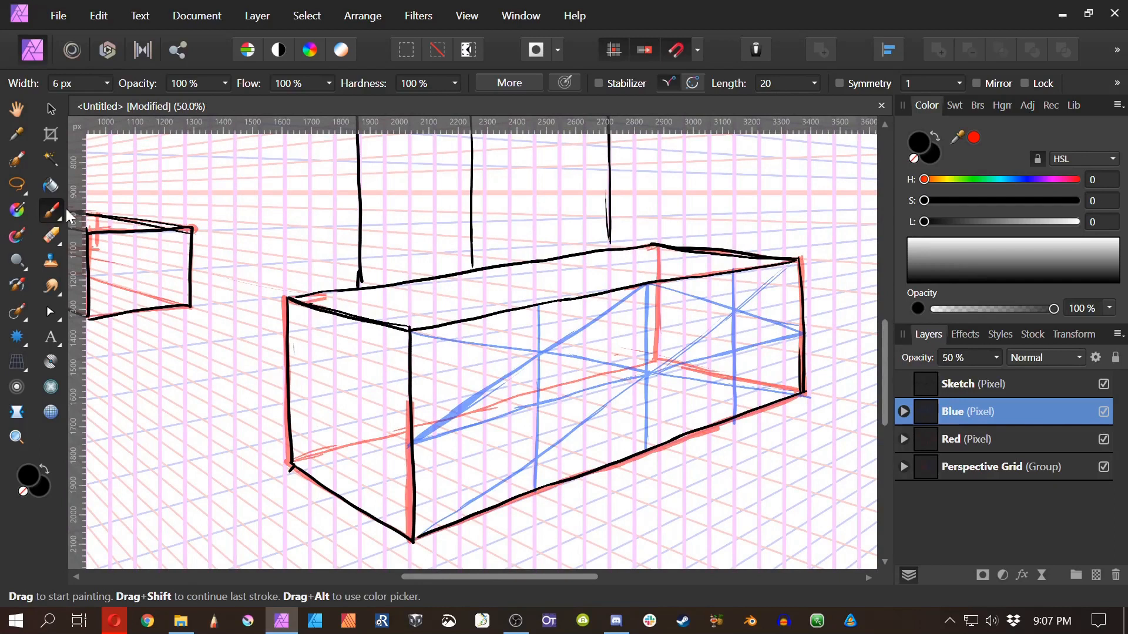
click(952, 446)
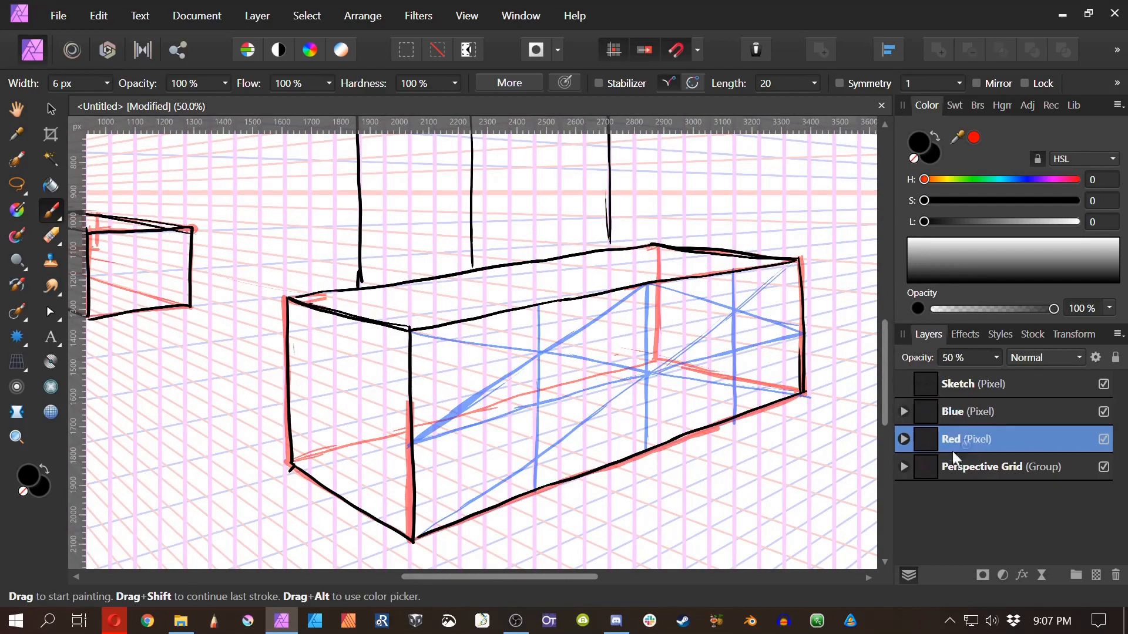
click(950, 419)
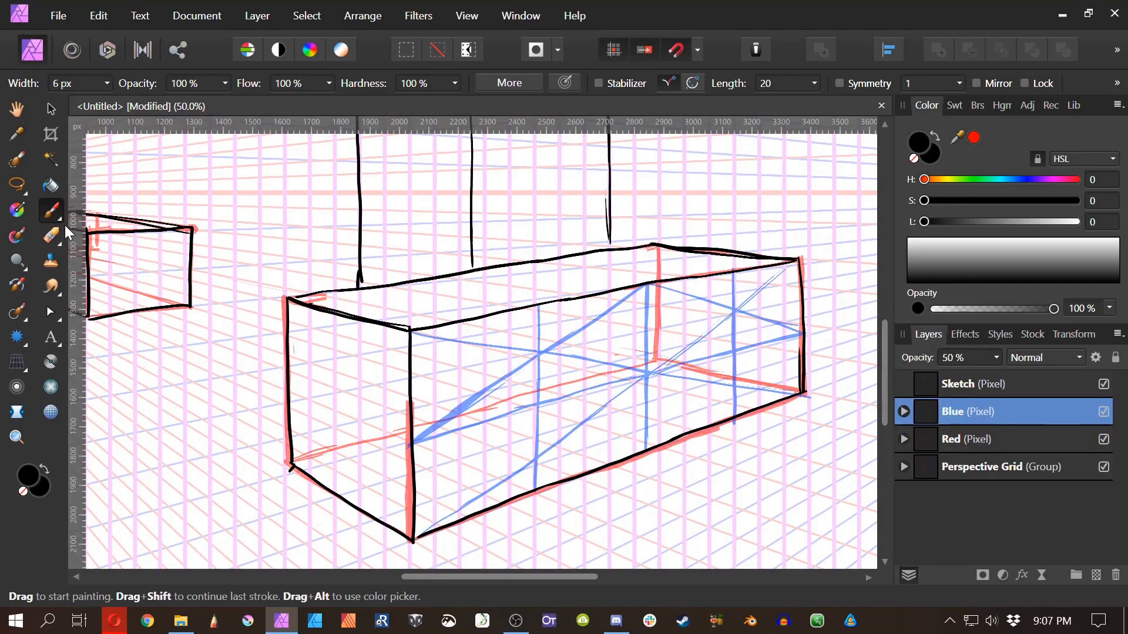
key(space)
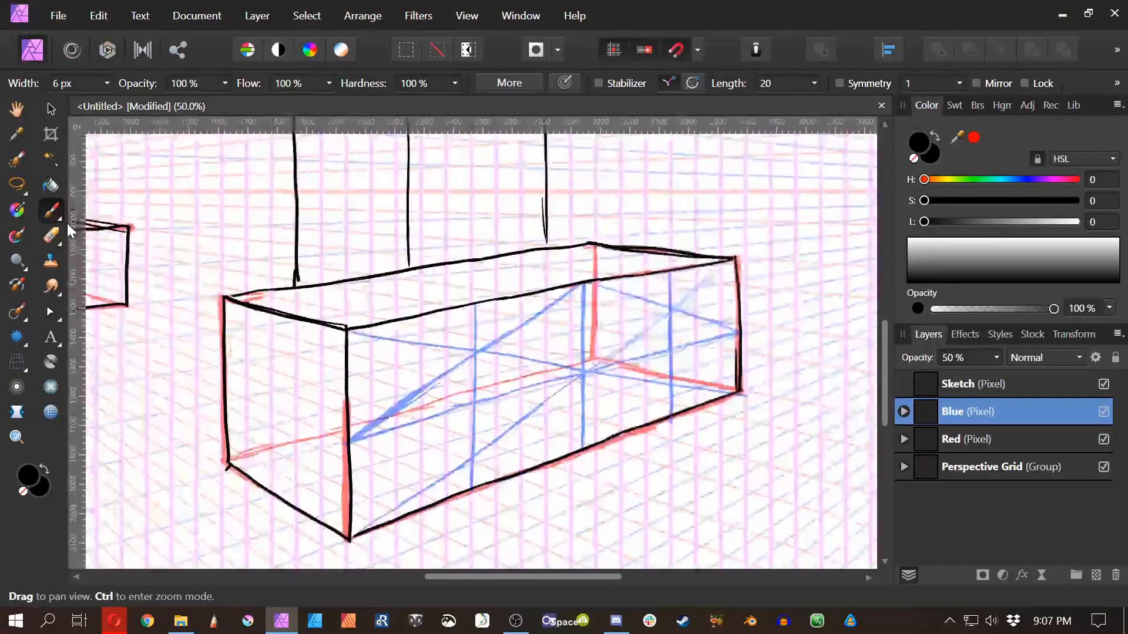
mouse_move(383, 288)
mouse_down()
mouse_move(467, 306)
mouse_move(340, 283)
mouse_up()
drag(578, 283, 453, 262)
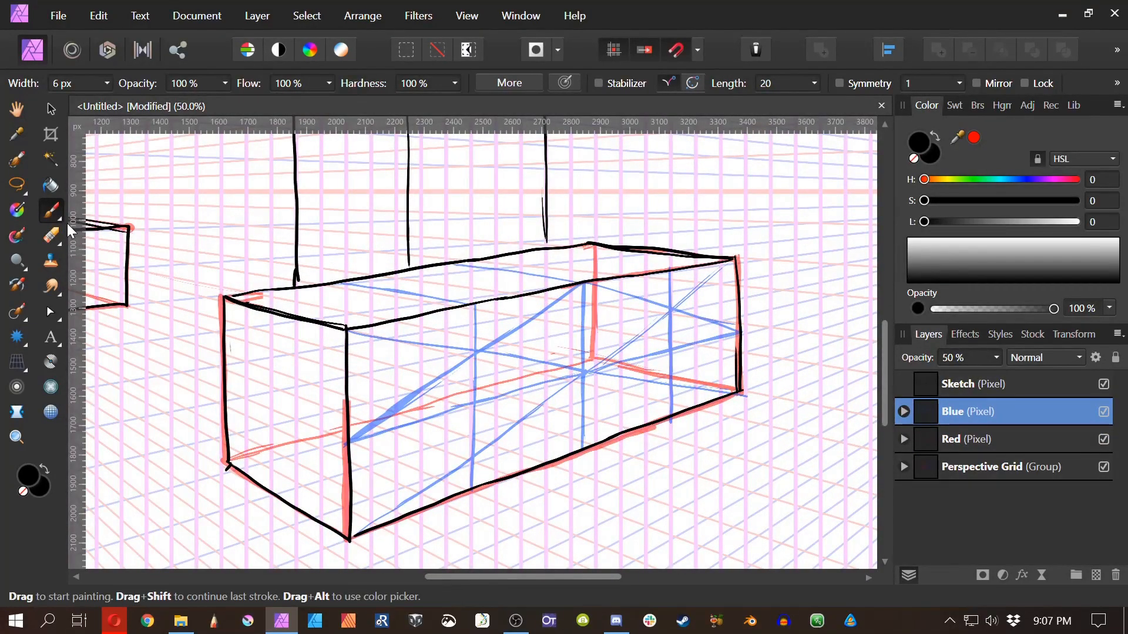
drag(666, 272, 527, 251)
key(ctrl+z)
mouse_move(666, 272)
mouse_down()
mouse_move(497, 254)
mouse_move(565, 284)
mouse_up()
Step: Try blue marks above the four sections of the large box's top face and undo them
key(space)
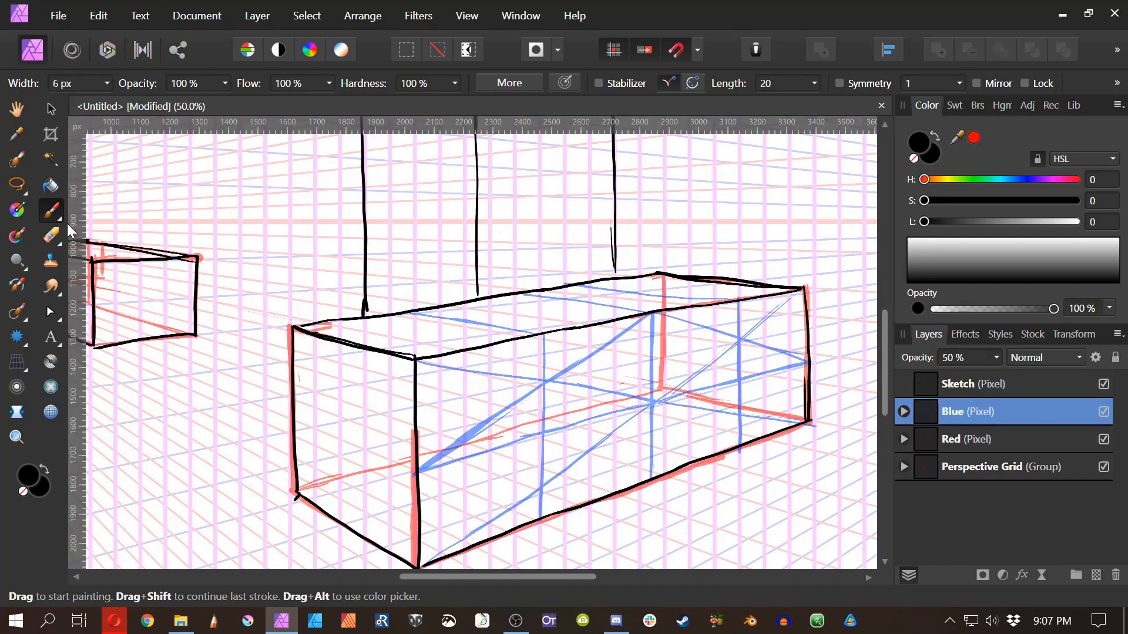
drag(337, 268, 337, 304)
drag(454, 265, 468, 282)
drag(534, 261, 539, 272)
drag(600, 246, 608, 278)
key(ctrl+z)
key(ctrl+z)
key(ctrl+z)
key(ctrl+z)
key(ctrl+z)
Step: Draw blue diagonals and a vertical centre line on the large box's left face, and continue that division along the top face
drag(294, 327, 414, 564)
drag(414, 361, 297, 499)
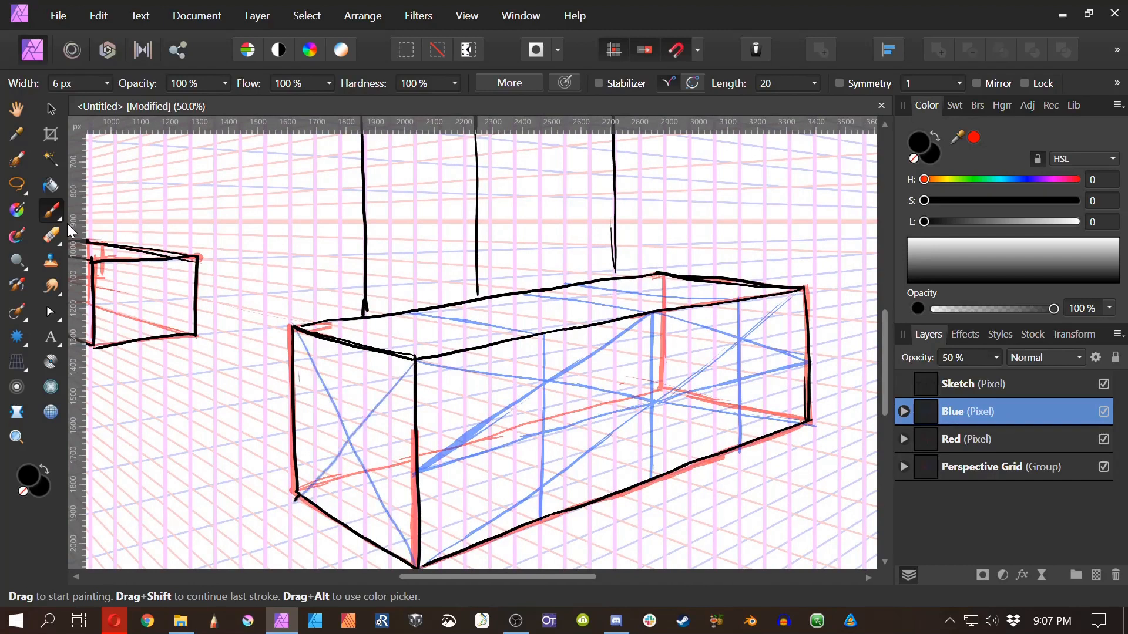
mouse_move(348, 440)
mouse_down()
mouse_move(345, 525)
mouse_move(354, 349)
mouse_move(690, 283)
mouse_up()
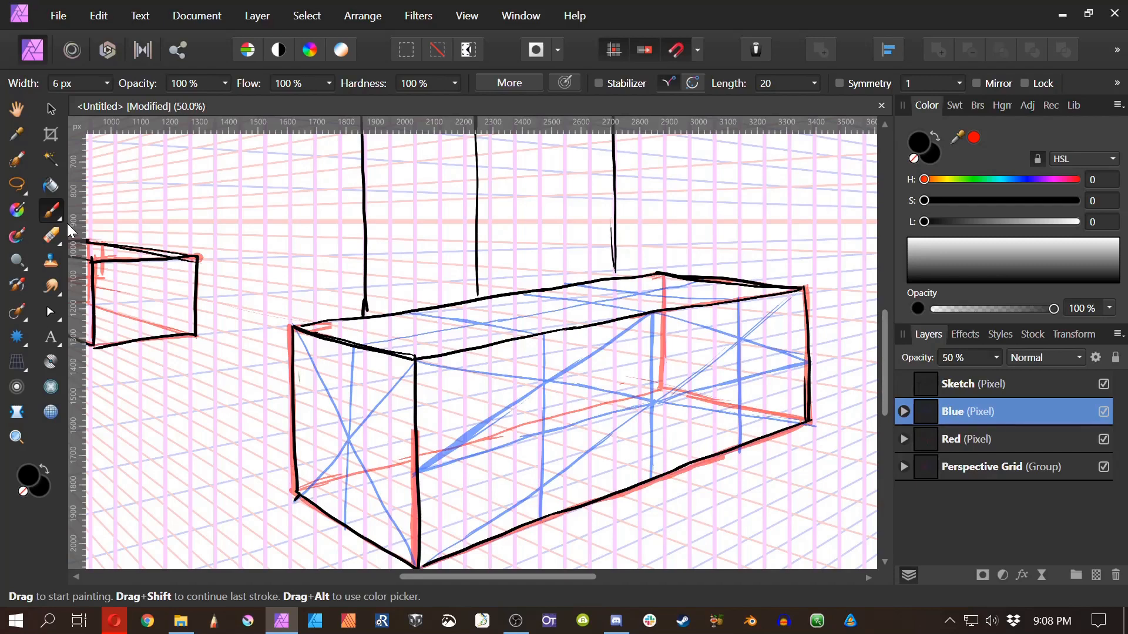
Step: Cross the left face's near half with blue diagonals, draw a vertical through their crossing, and extend that division along the top face
drag(355, 348, 414, 562)
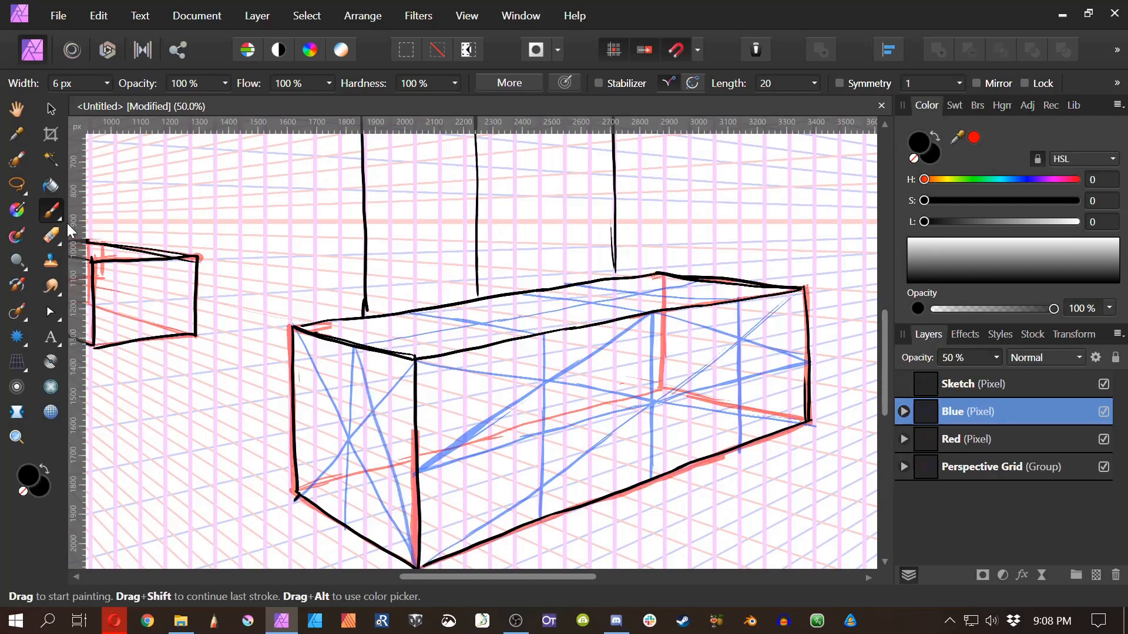
drag(414, 361, 344, 520)
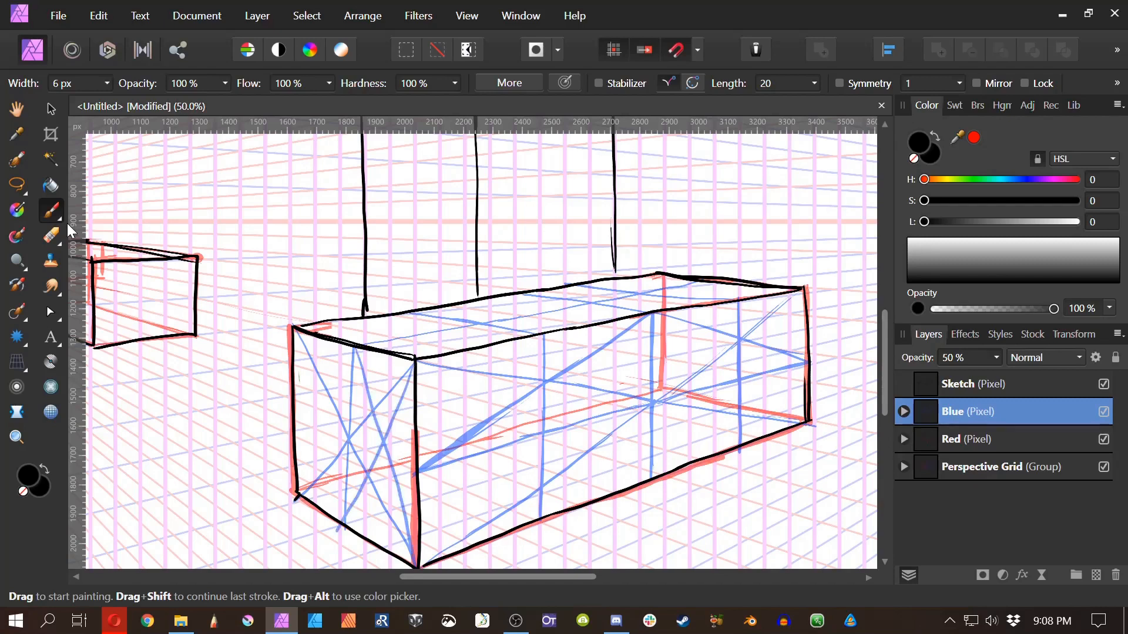
drag(385, 445, 375, 539)
drag(383, 435, 385, 356)
key(ctrl+z)
key(ctrl+z)
drag(386, 446, 377, 540)
mouse_move(385, 432)
mouse_down()
mouse_move(387, 356)
mouse_move(739, 282)
mouse_up()
Step: Cross the left face's far half with blue diagonals, draw its vertical division, and extend that division along the top face
drag(350, 348, 299, 491)
drag(293, 333, 345, 519)
mouse_move(320, 441)
mouse_down()
mouse_move(319, 461)
mouse_move(322, 341)
mouse_up()
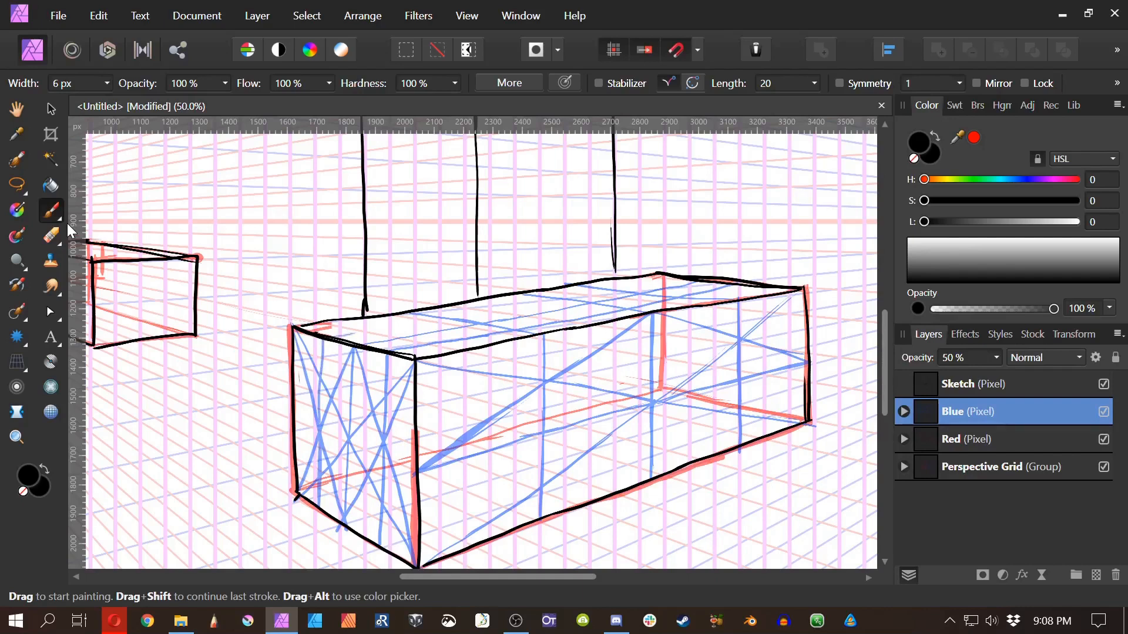
key(ctrl+z)
mouse_move(319, 499)
mouse_down()
mouse_move(322, 338)
mouse_move(688, 273)
mouse_up()
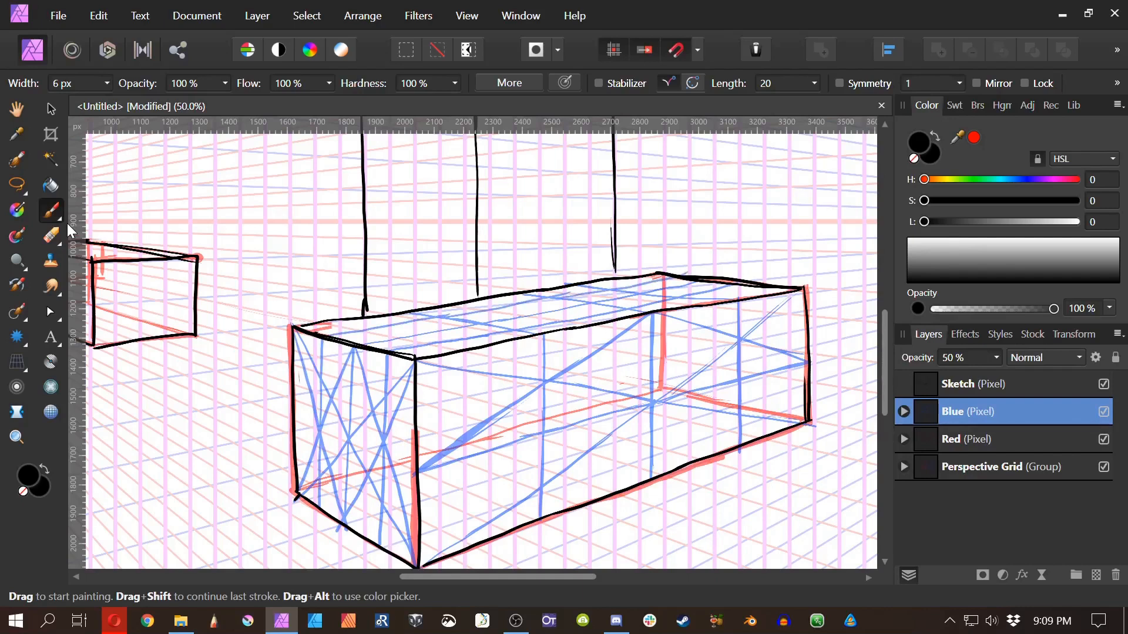
Step: On the Red layer, outline a narrow footprint on the large box's top face, following the blue division lines
drag(504, 495, 526, 475)
key(space)
drag(593, 410, 506, 531)
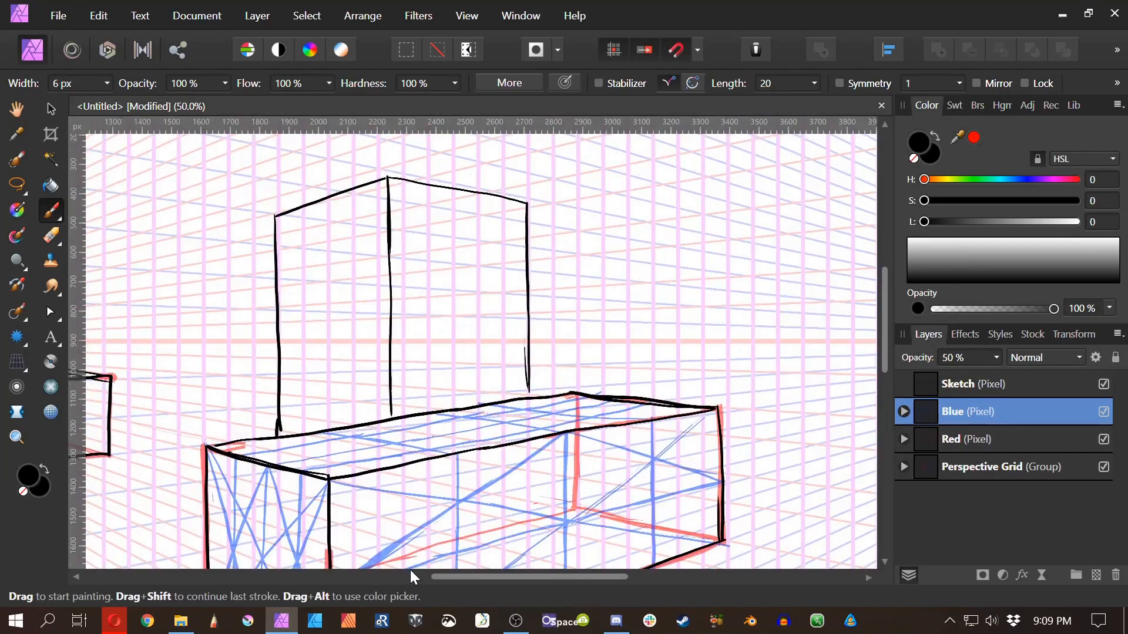
click(963, 438)
drag(587, 419, 424, 450)
mouse_move(523, 411)
mouse_down()
mouse_move(368, 437)
mouse_move(525, 413)
mouse_move(589, 421)
mouse_up()
Step: On the Sketch layer, draw a smaller black box rising from the red footprint, with vertical edges and a flat top edge
click(955, 383)
drag(427, 350, 421, 452)
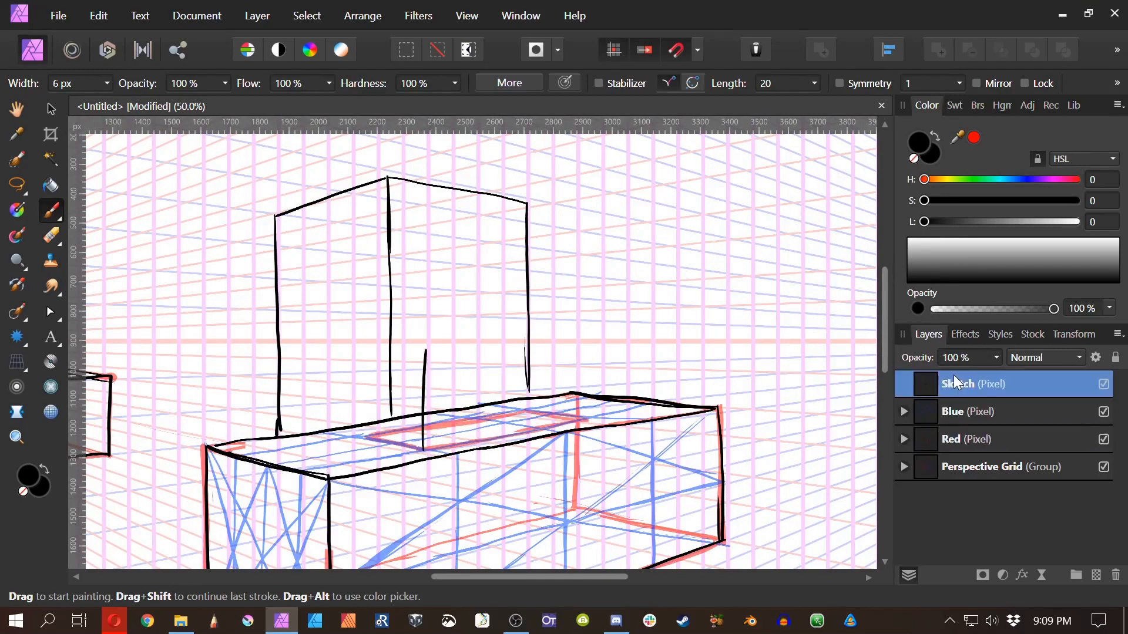
mouse_move(586, 325)
mouse_down()
mouse_move(582, 420)
mouse_move(425, 453)
mouse_up()
mouse_move(364, 352)
mouse_down()
mouse_move(364, 445)
mouse_move(425, 363)
mouse_move(583, 357)
mouse_up()
Step: Erase the lines hidden behind the small box and the overshooting end of its far vertical edge
click(42, 226)
mouse_move(390, 363)
mouse_down()
mouse_move(390, 416)
mouse_move(421, 415)
mouse_up()
drag(427, 413, 577, 393)
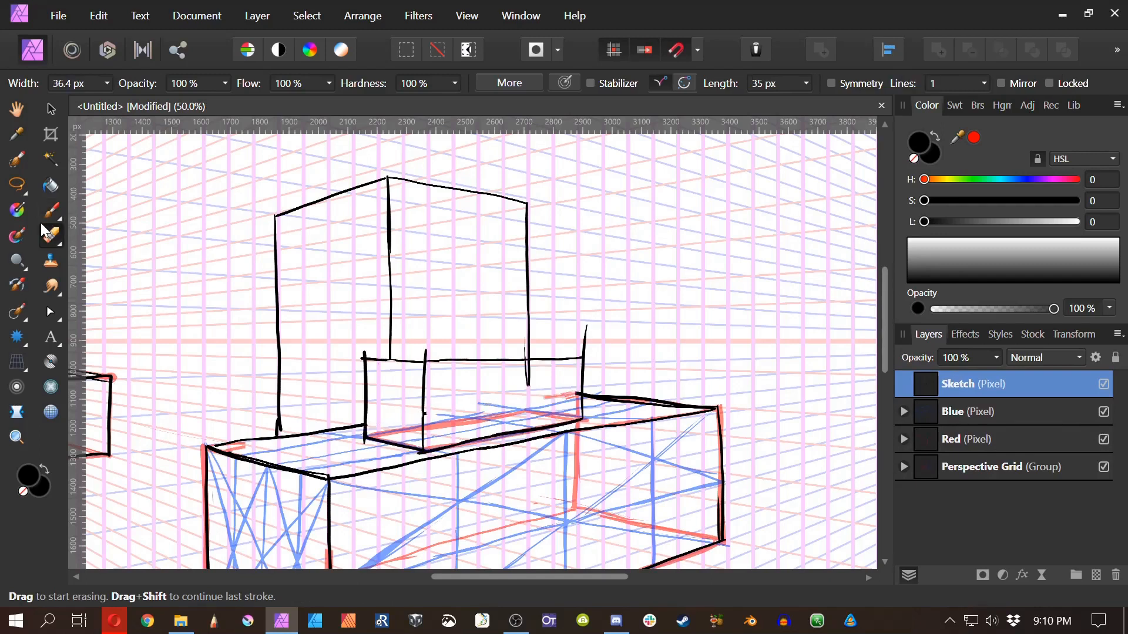
drag(587, 327, 583, 355)
drag(528, 362, 528, 378)
click(52, 212)
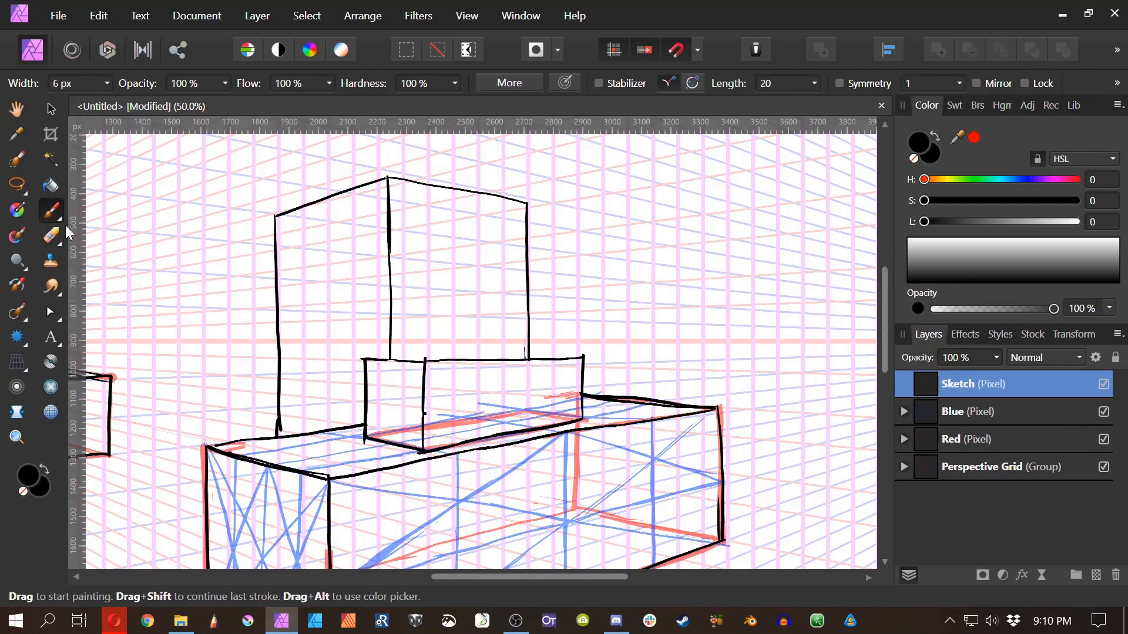
Step: Trace the horizon line in black across the boxes and undo the strokes
mouse_move(456, 346)
mouse_down()
mouse_move(593, 341)
mouse_move(291, 339)
mouse_up()
drag(97, 344, 680, 345)
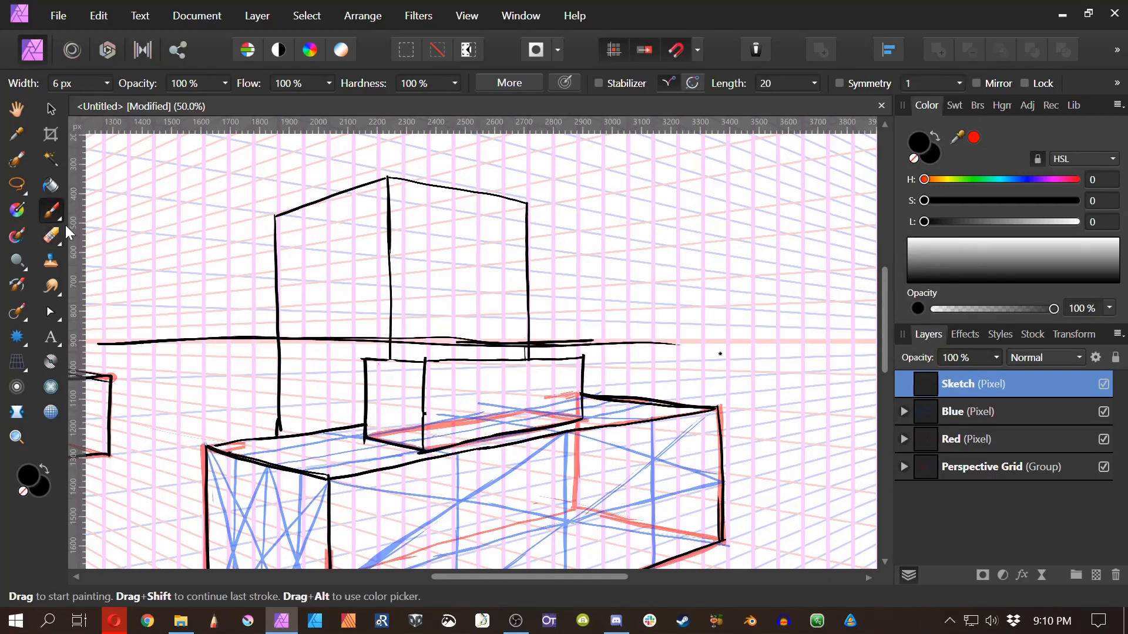
key(ctrl+z)
key(ctrl+z)
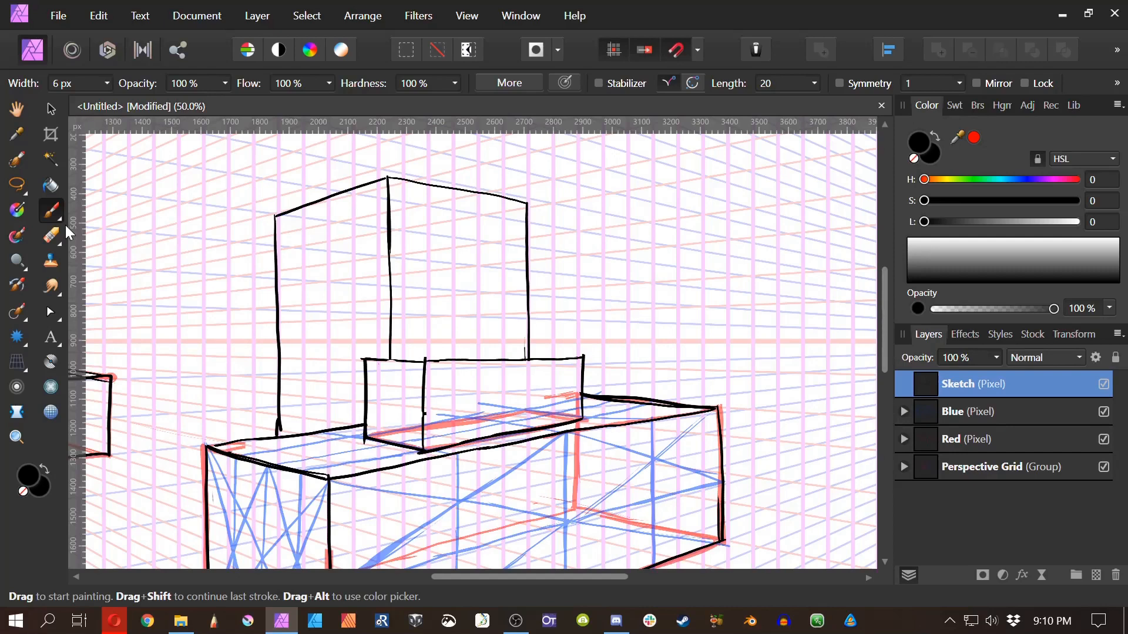
Step: Go over the small box's top edge with several black strokes just below the horizon line
drag(564, 358, 481, 357)
drag(494, 356, 415, 357)
drag(517, 356, 395, 360)
drag(480, 352, 410, 358)
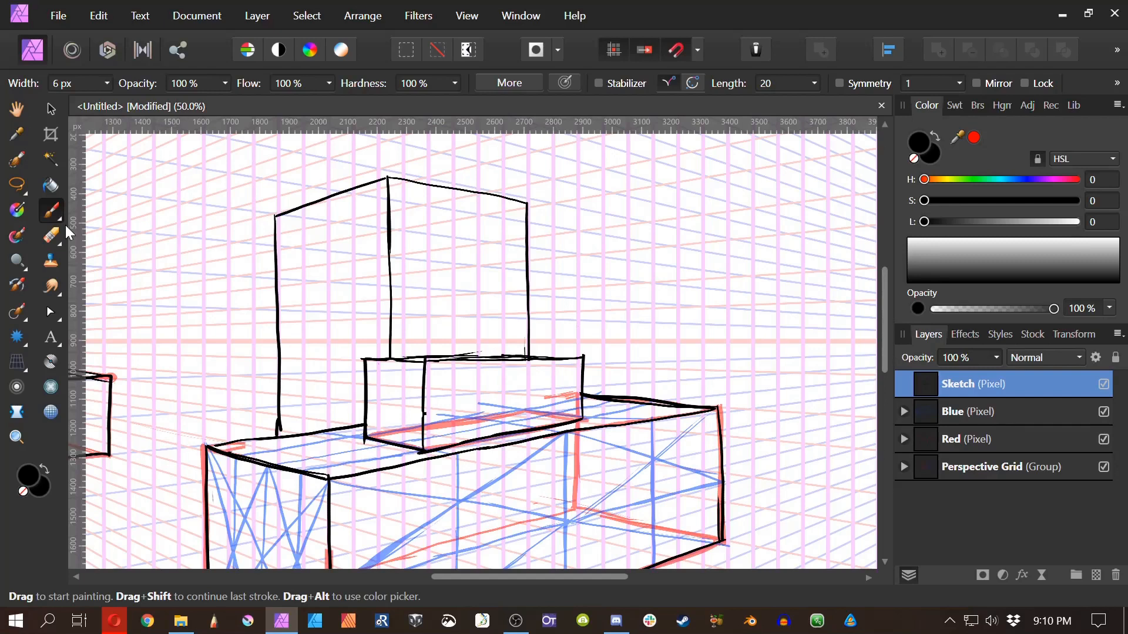
key(space)
drag(470, 412, 522, 308)
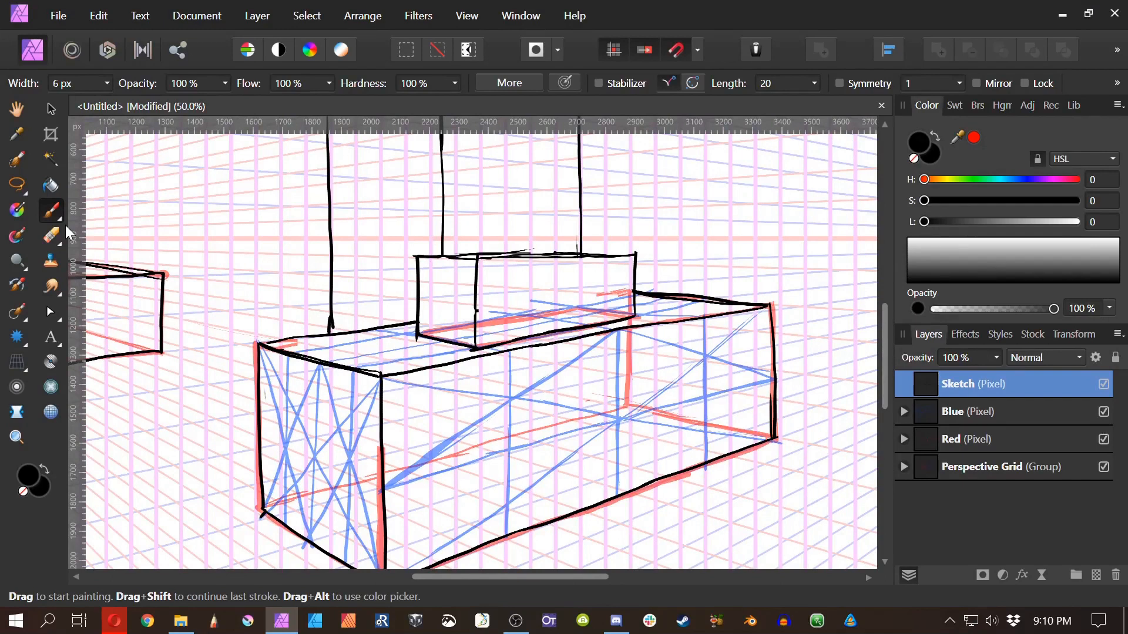
key(space)
drag(470, 411, 454, 345)
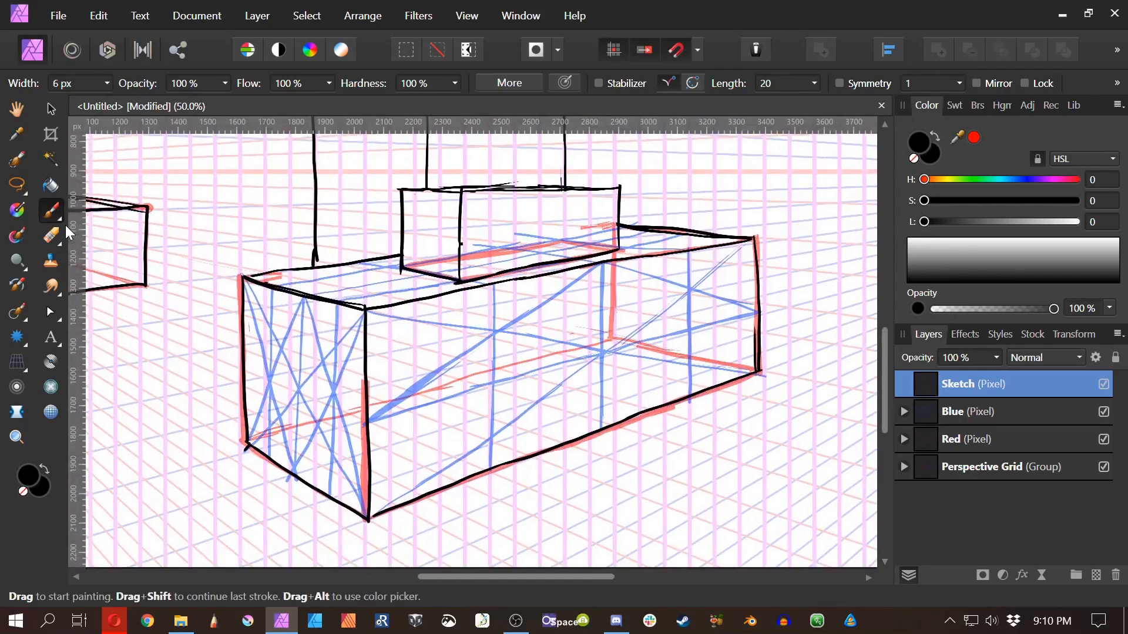
key(ctrl+space)
drag(592, 469, 408, 457)
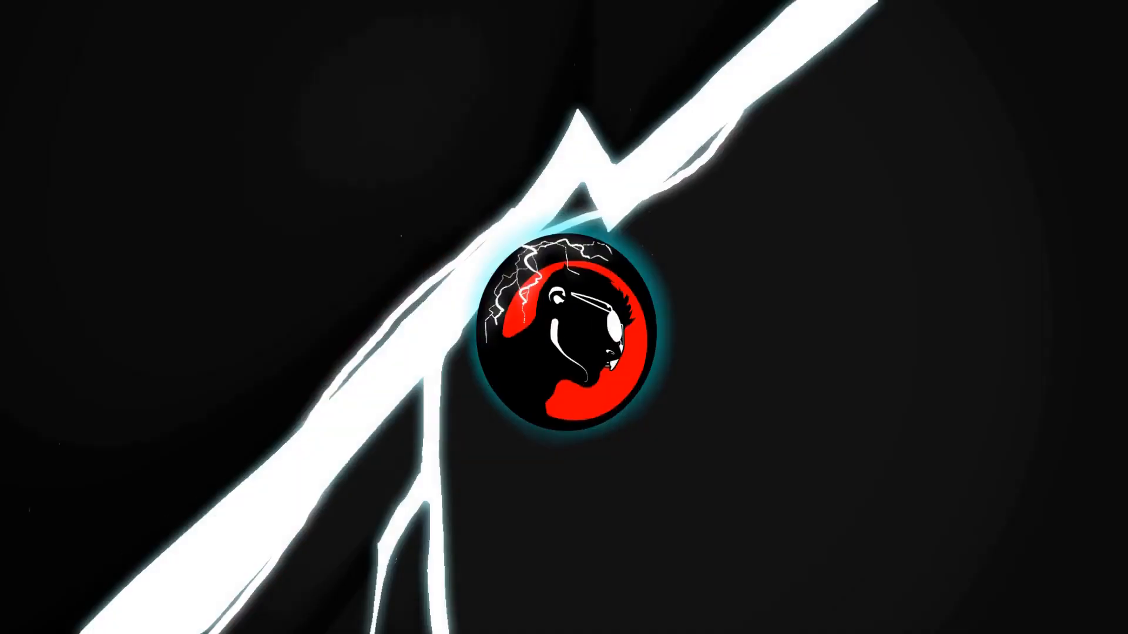